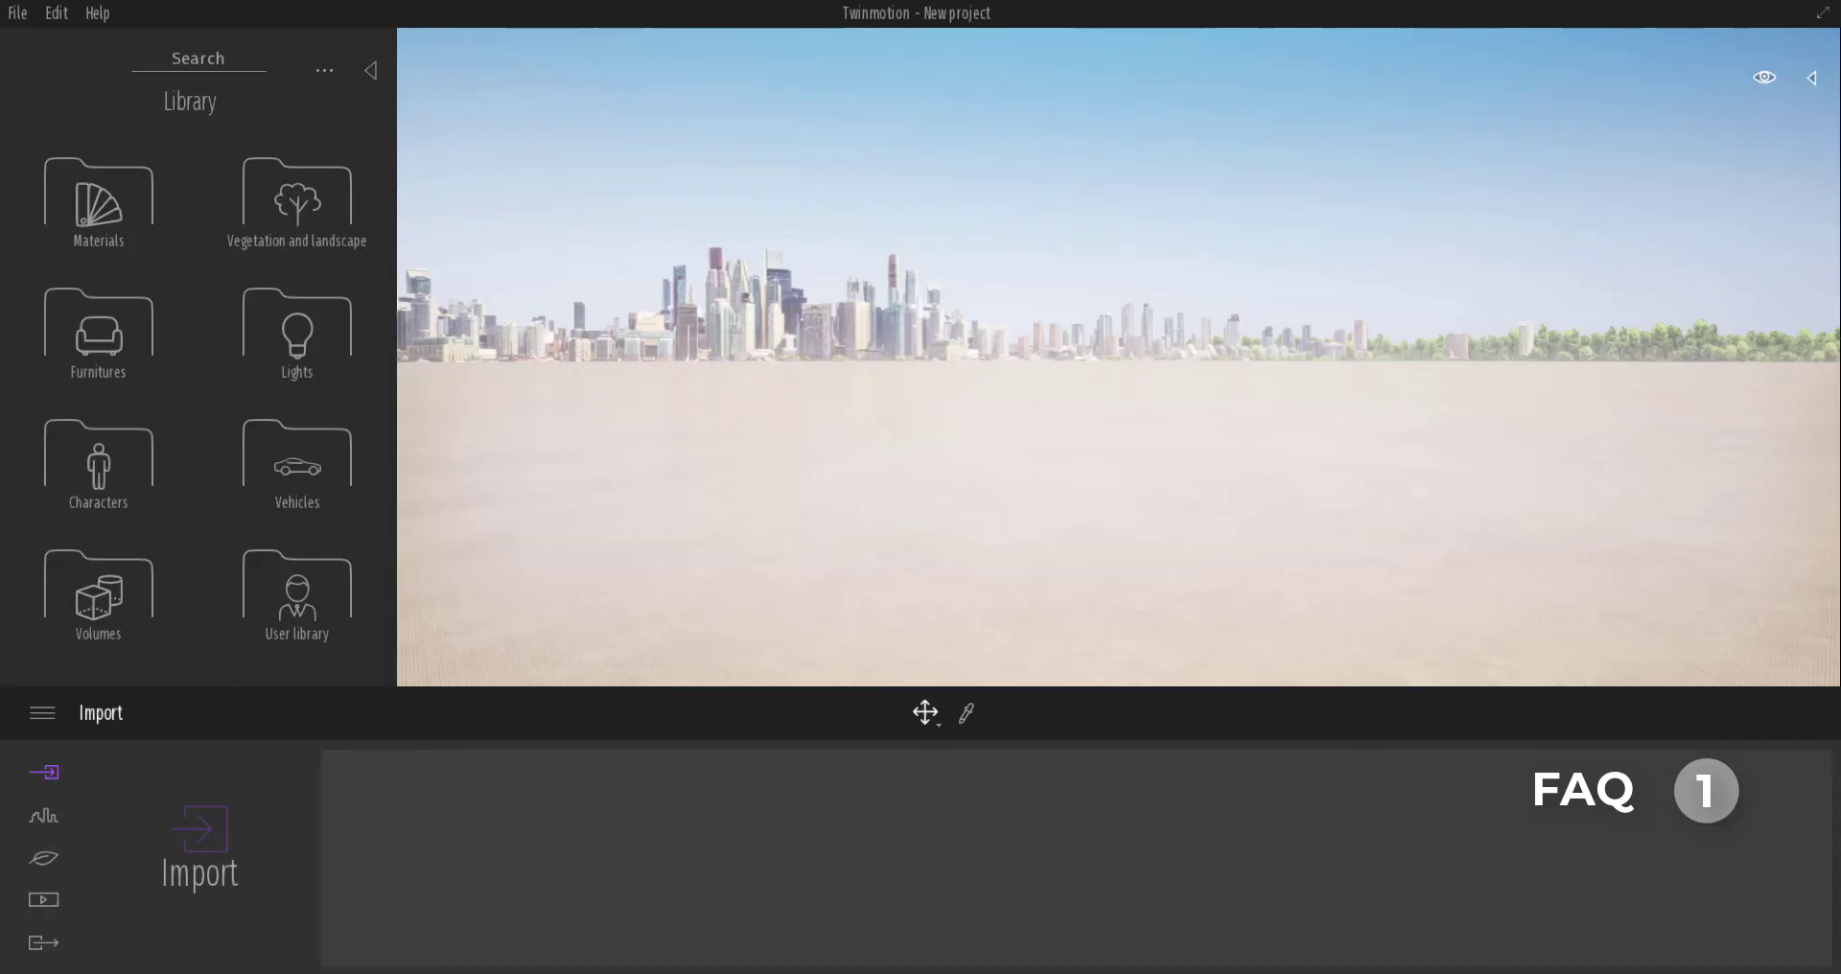
Place Advertising panel 01 from the city advertising furniture on the ground and frame it from the front
click(92, 348)
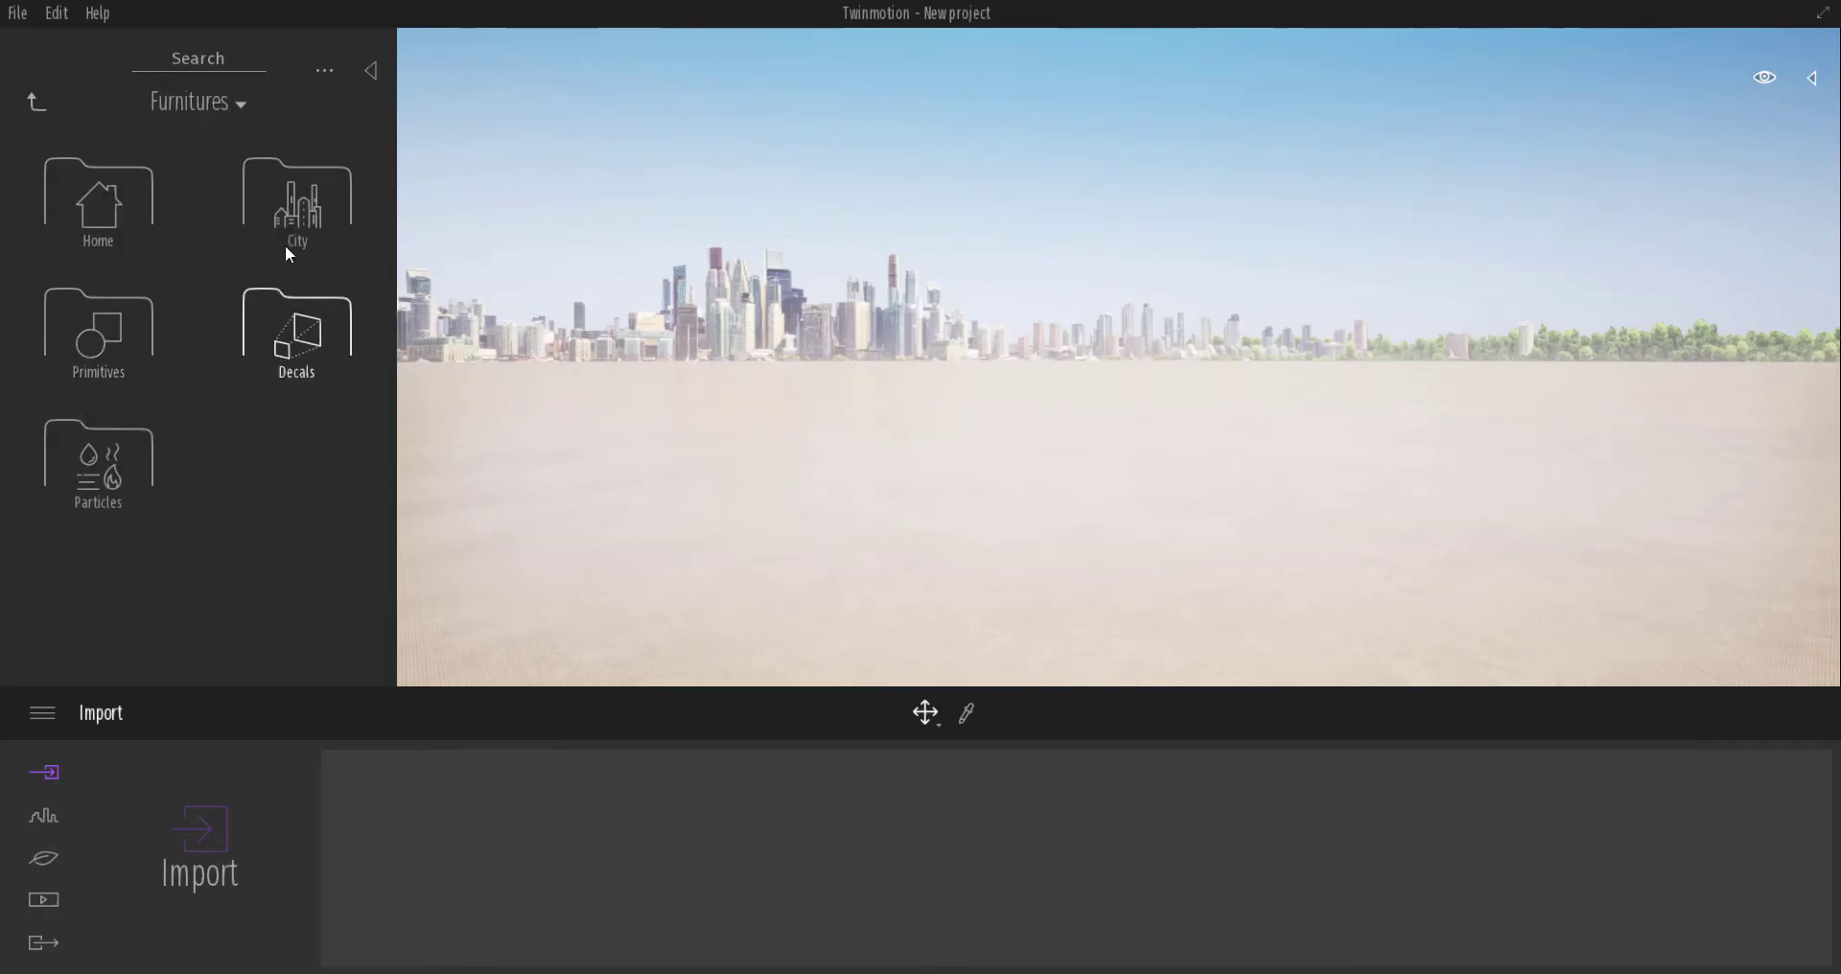
click(287, 216)
scroll(270, 555, down, 1)
click(275, 513)
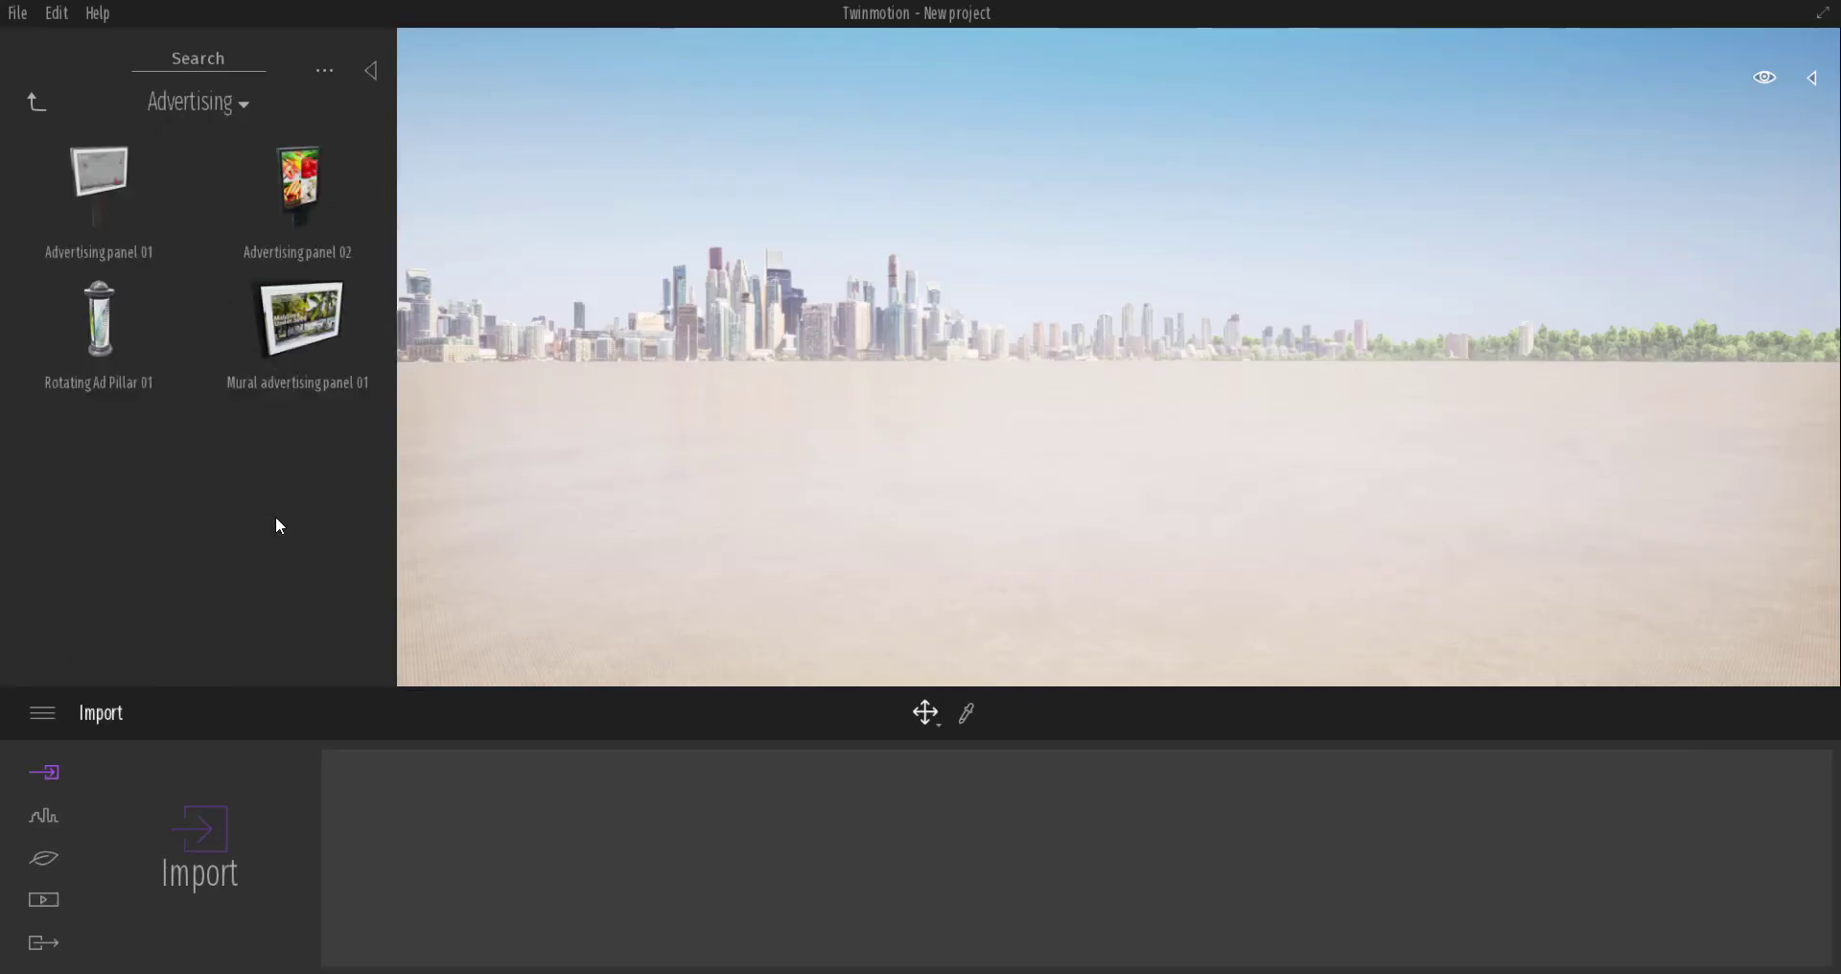
drag(287, 251, 1167, 590)
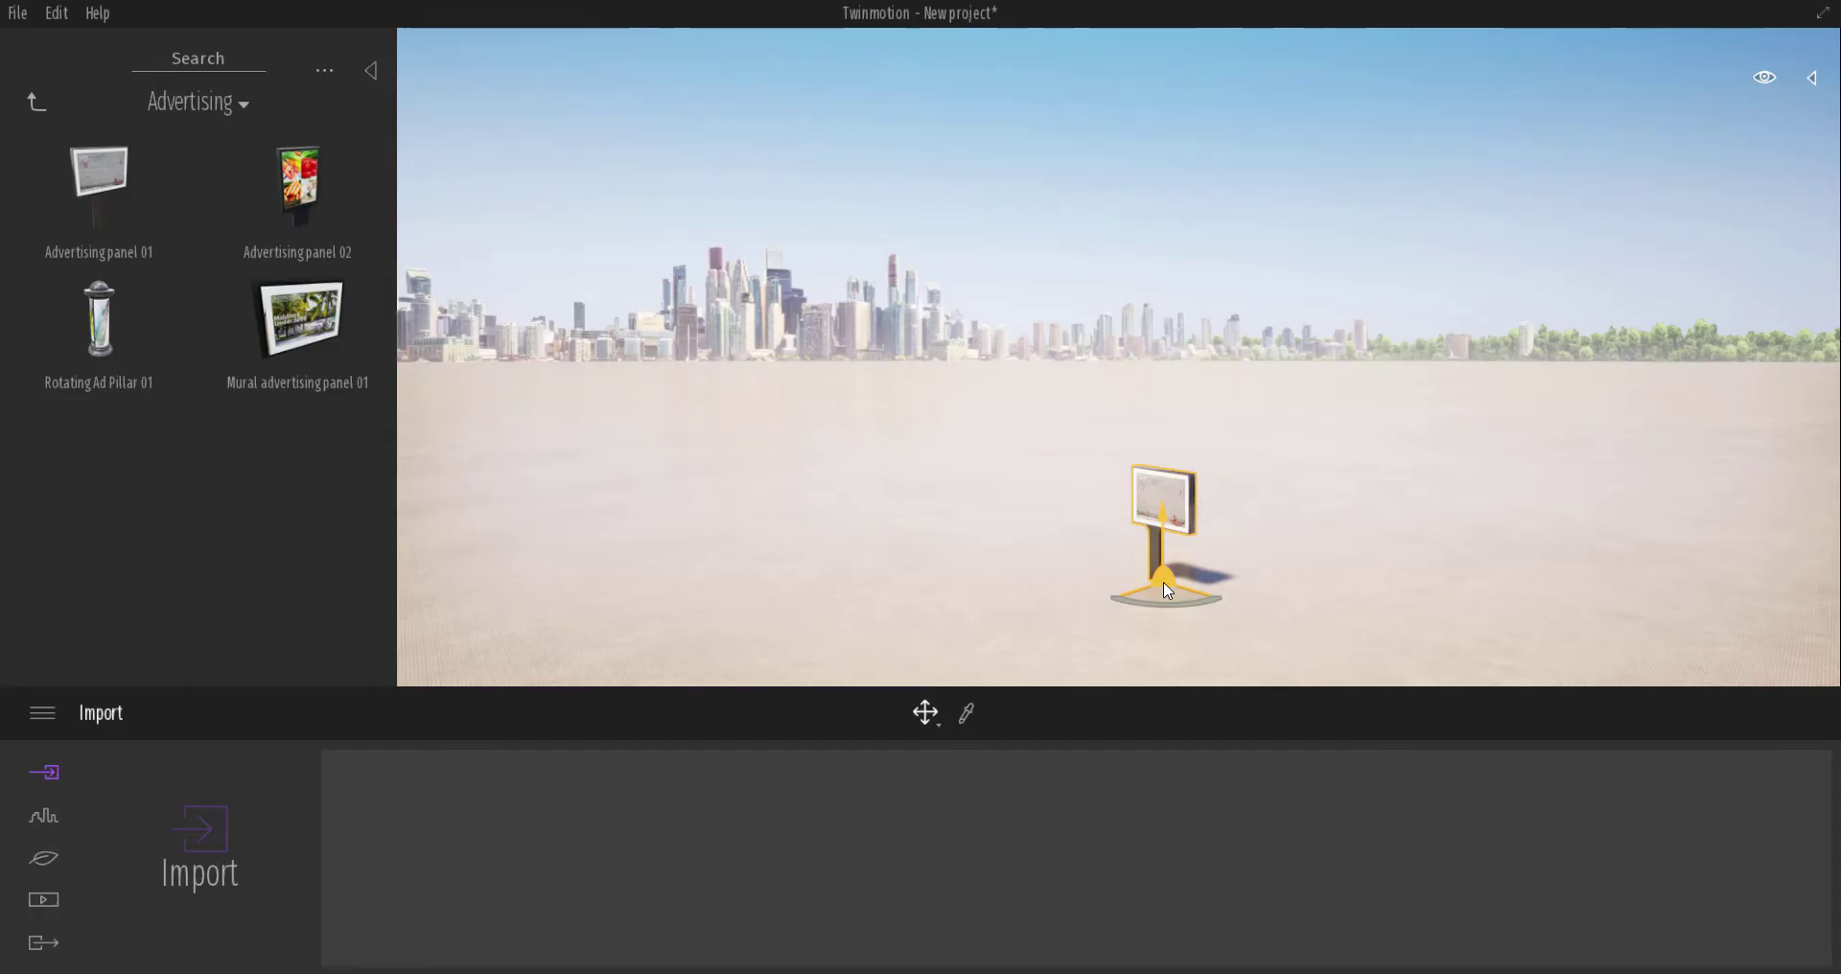
key(f)
scroll(1212, 544, down, 2)
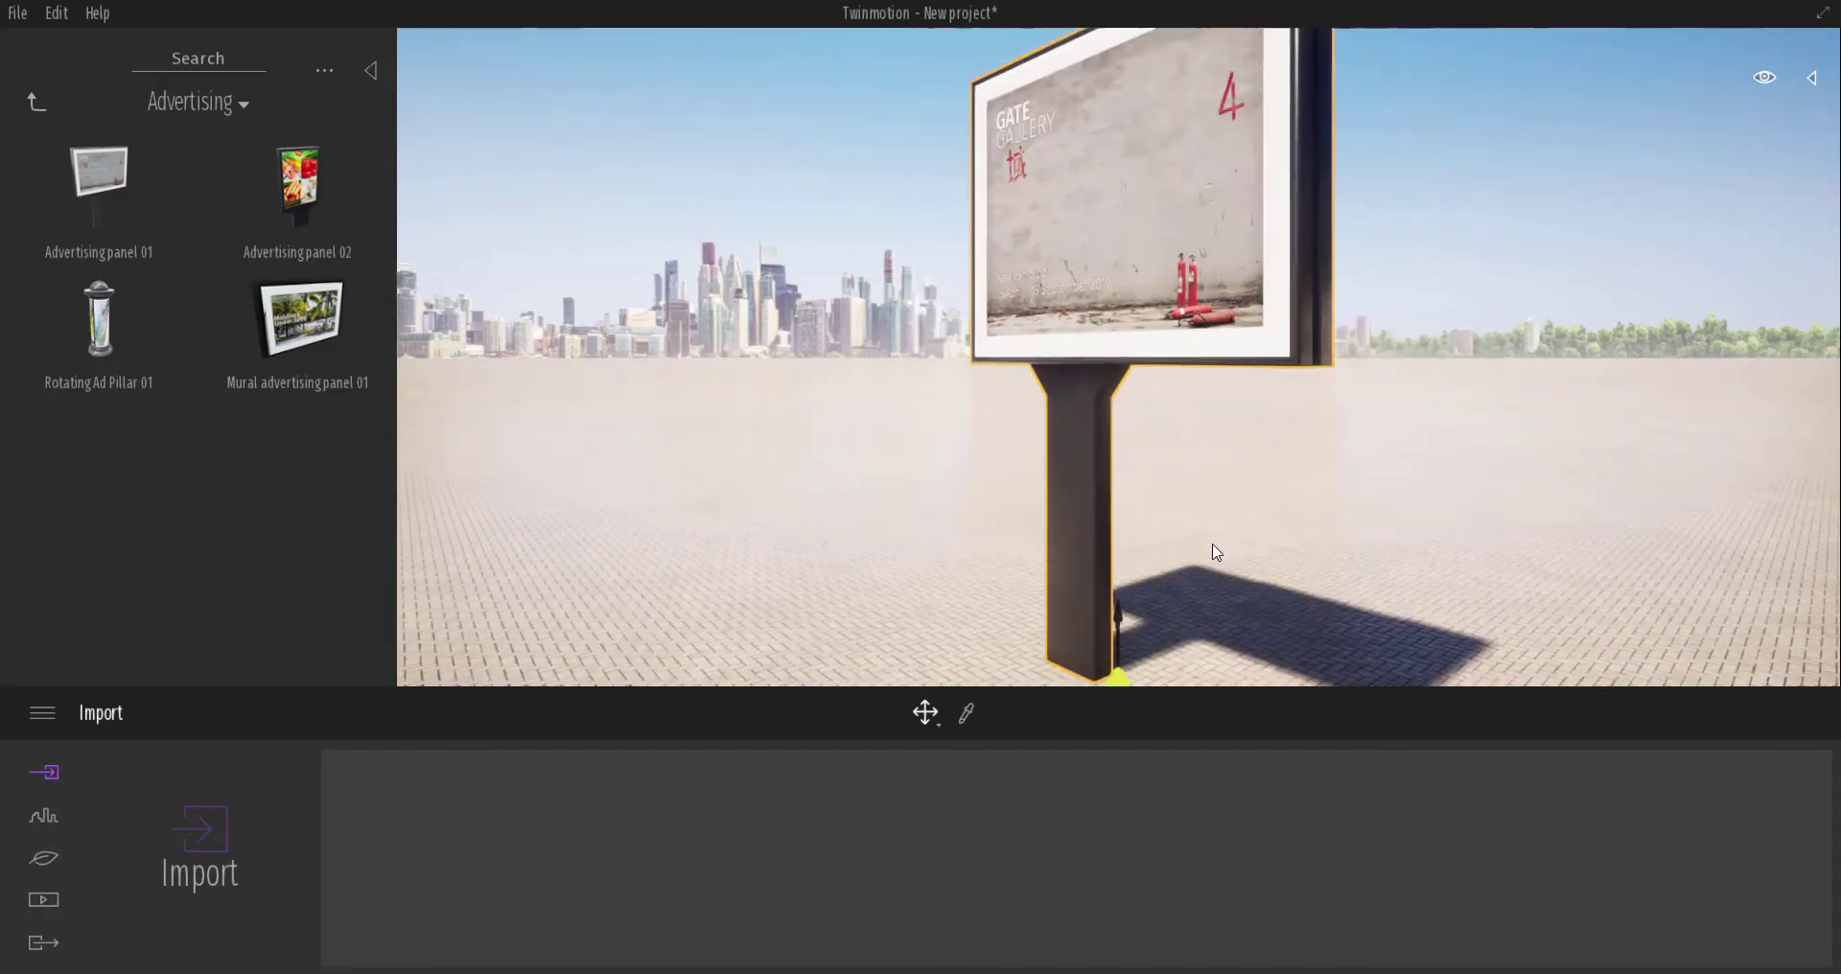
scroll(1213, 545, down, 1)
shift+middle_drag(1165, 538, 1295, 538)
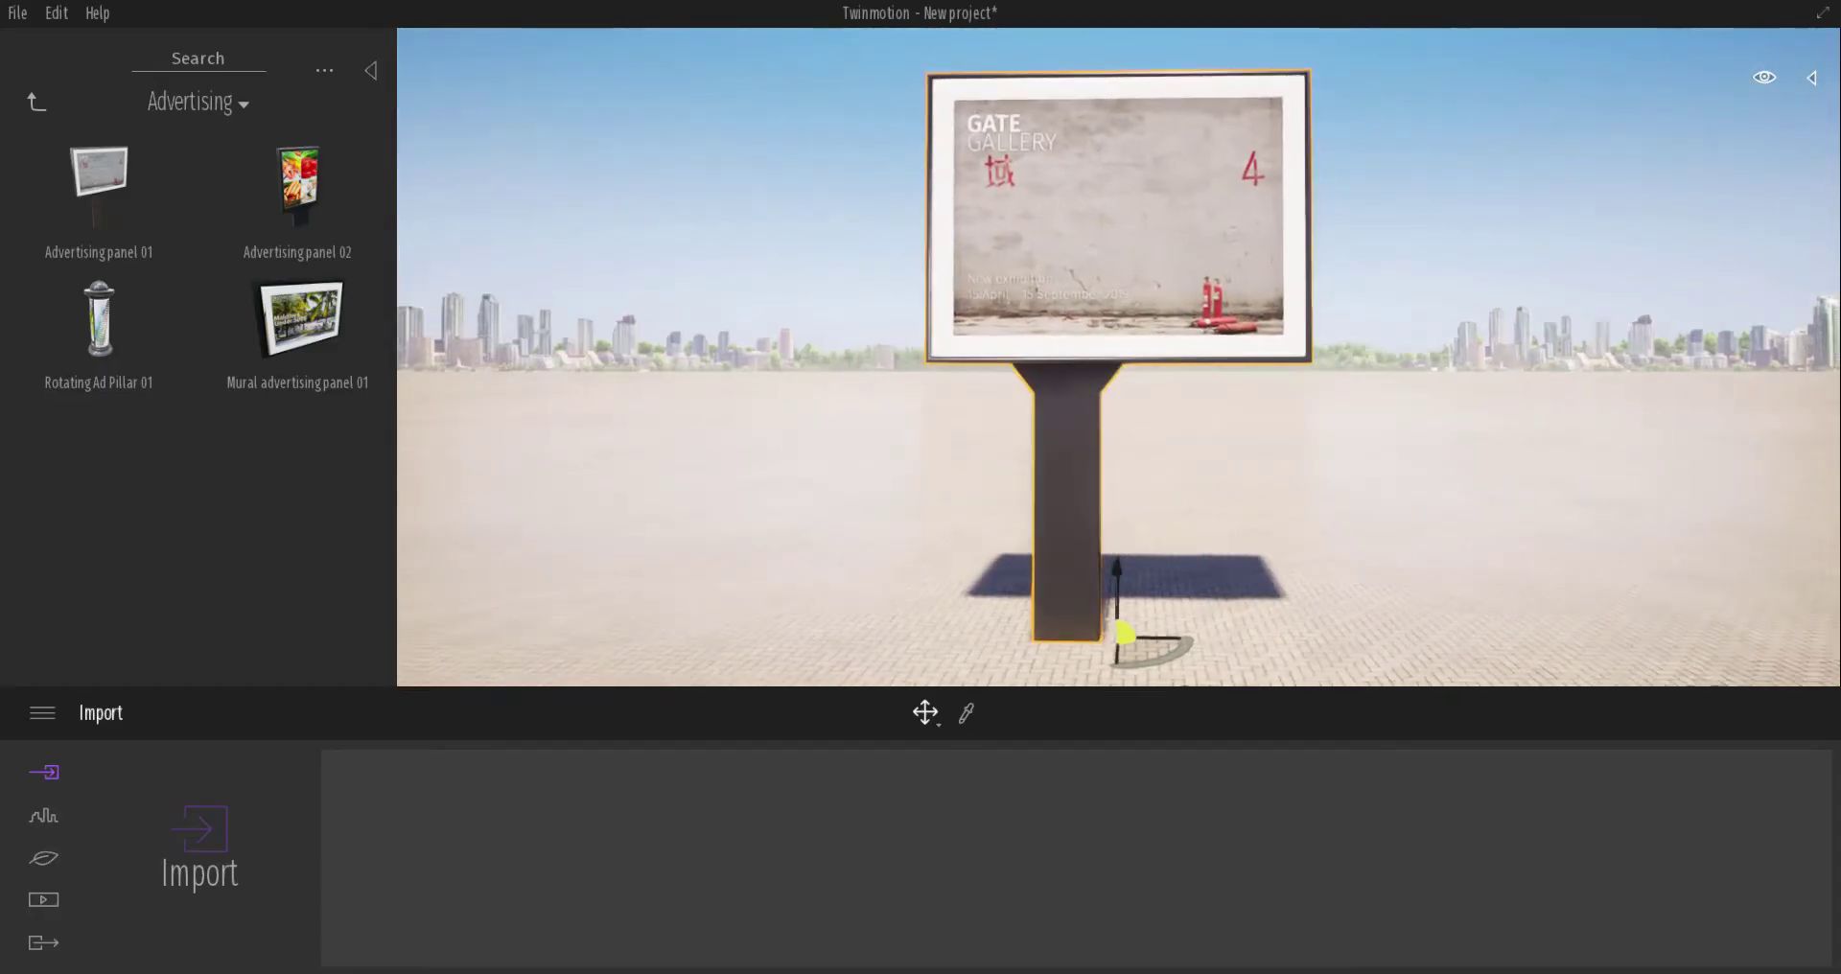
Replace the color texture of the panel's poster material MI_Ad01 with the video file Movie.mp4 from folder 001
click(967, 713)
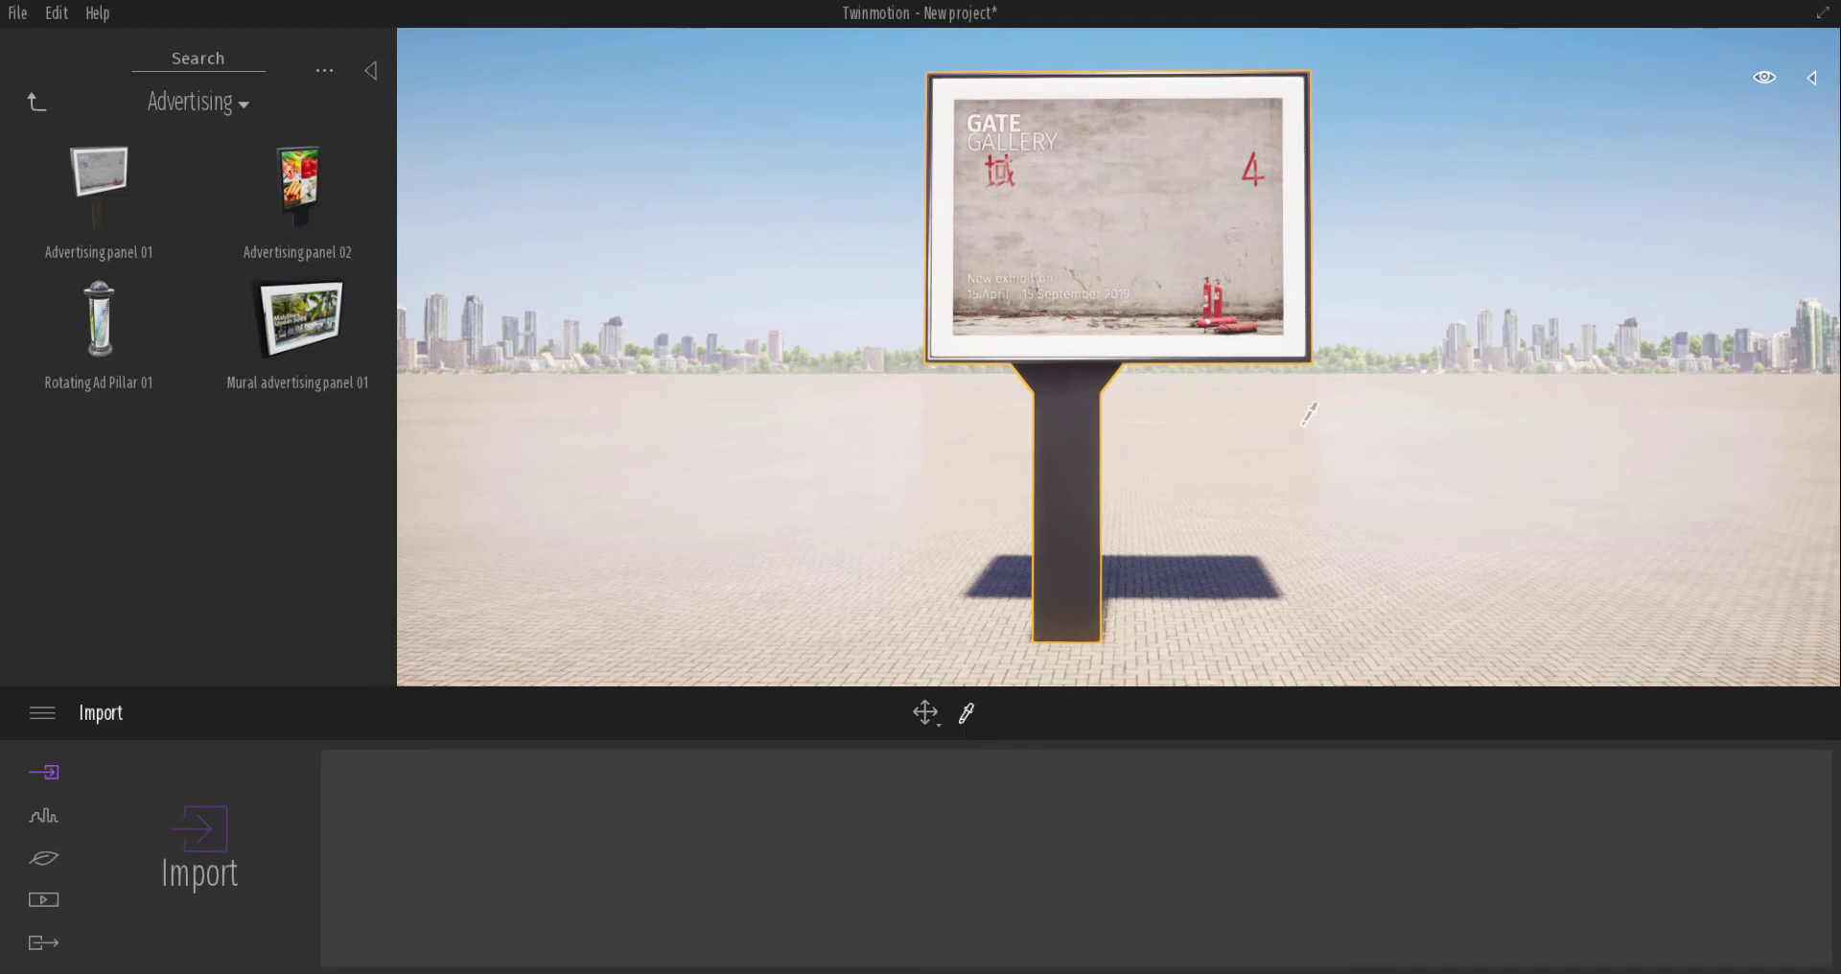
click(1128, 196)
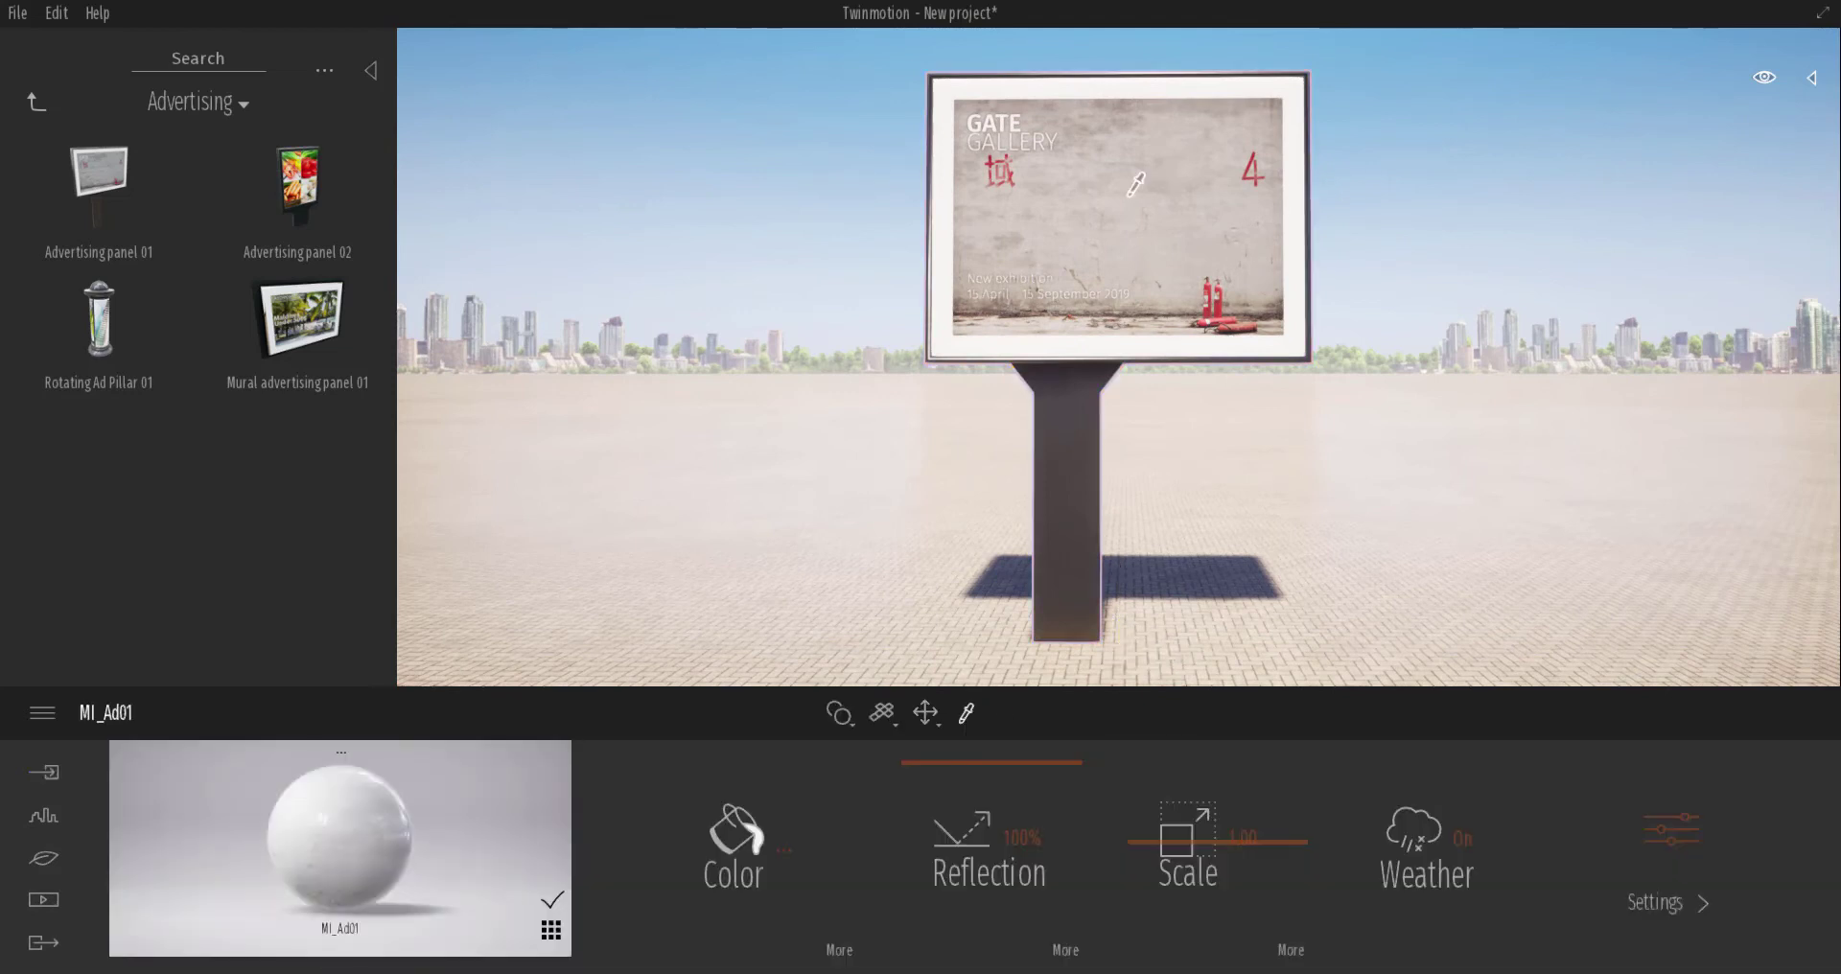
click(759, 825)
click(1159, 677)
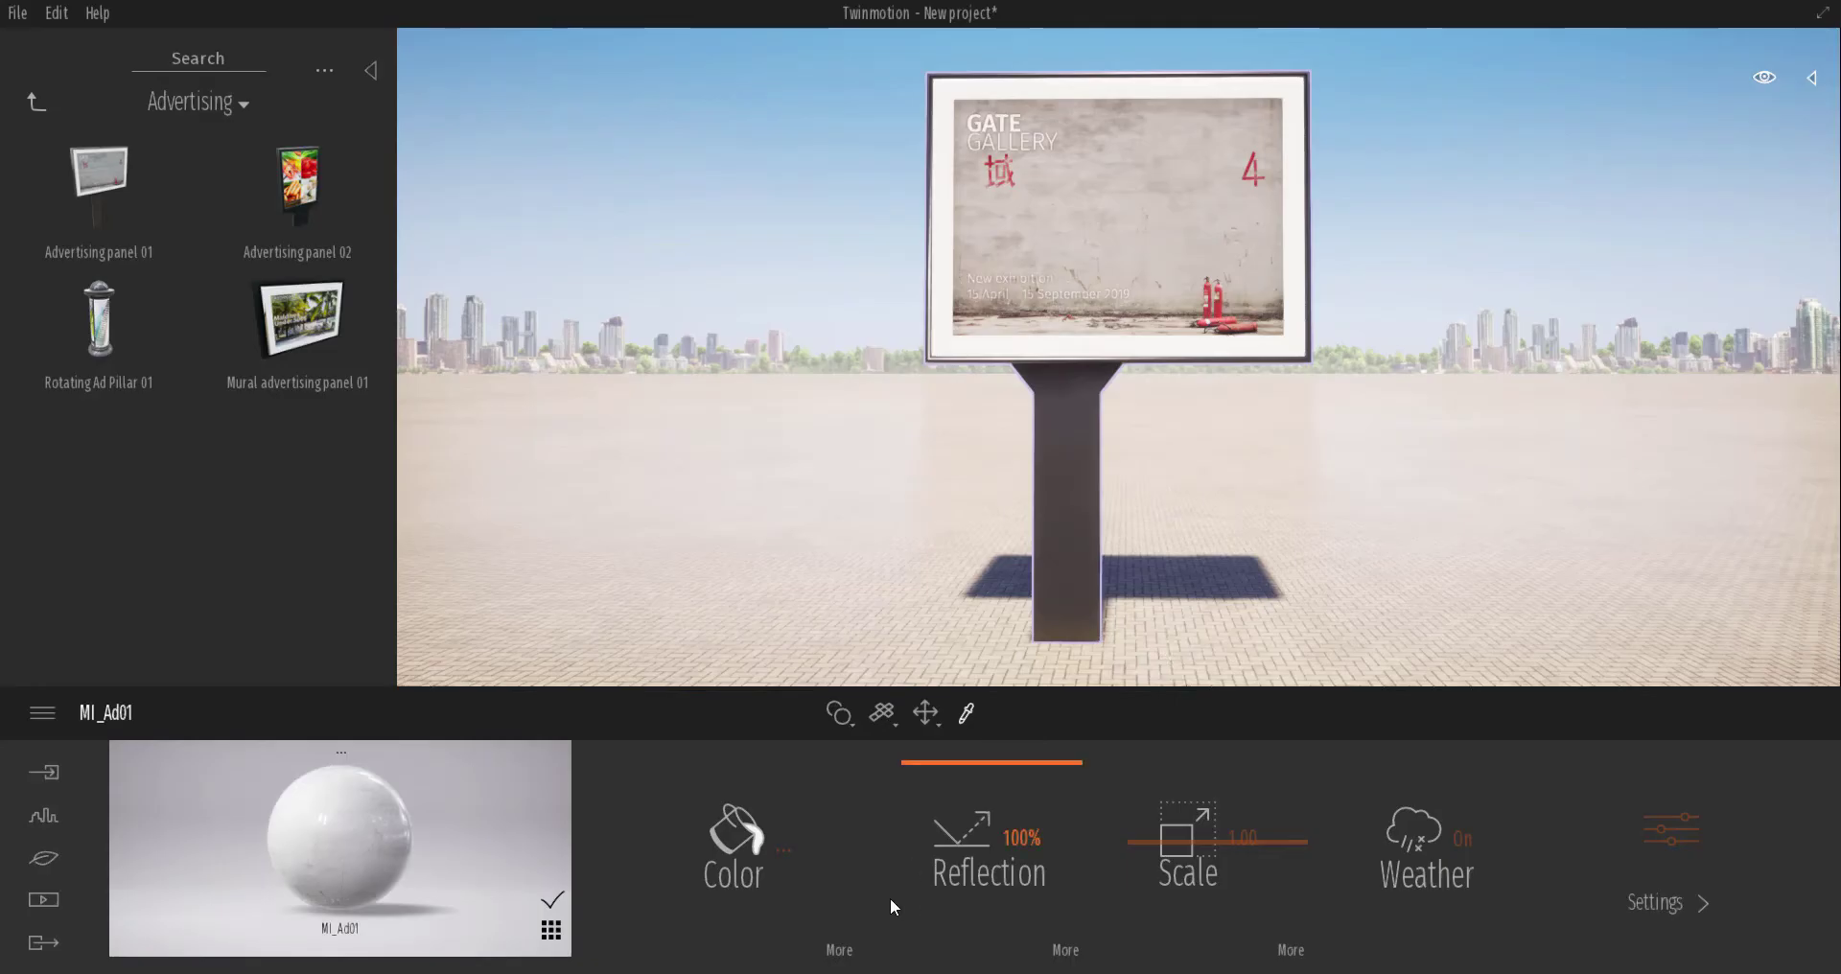
click(837, 949)
click(1038, 849)
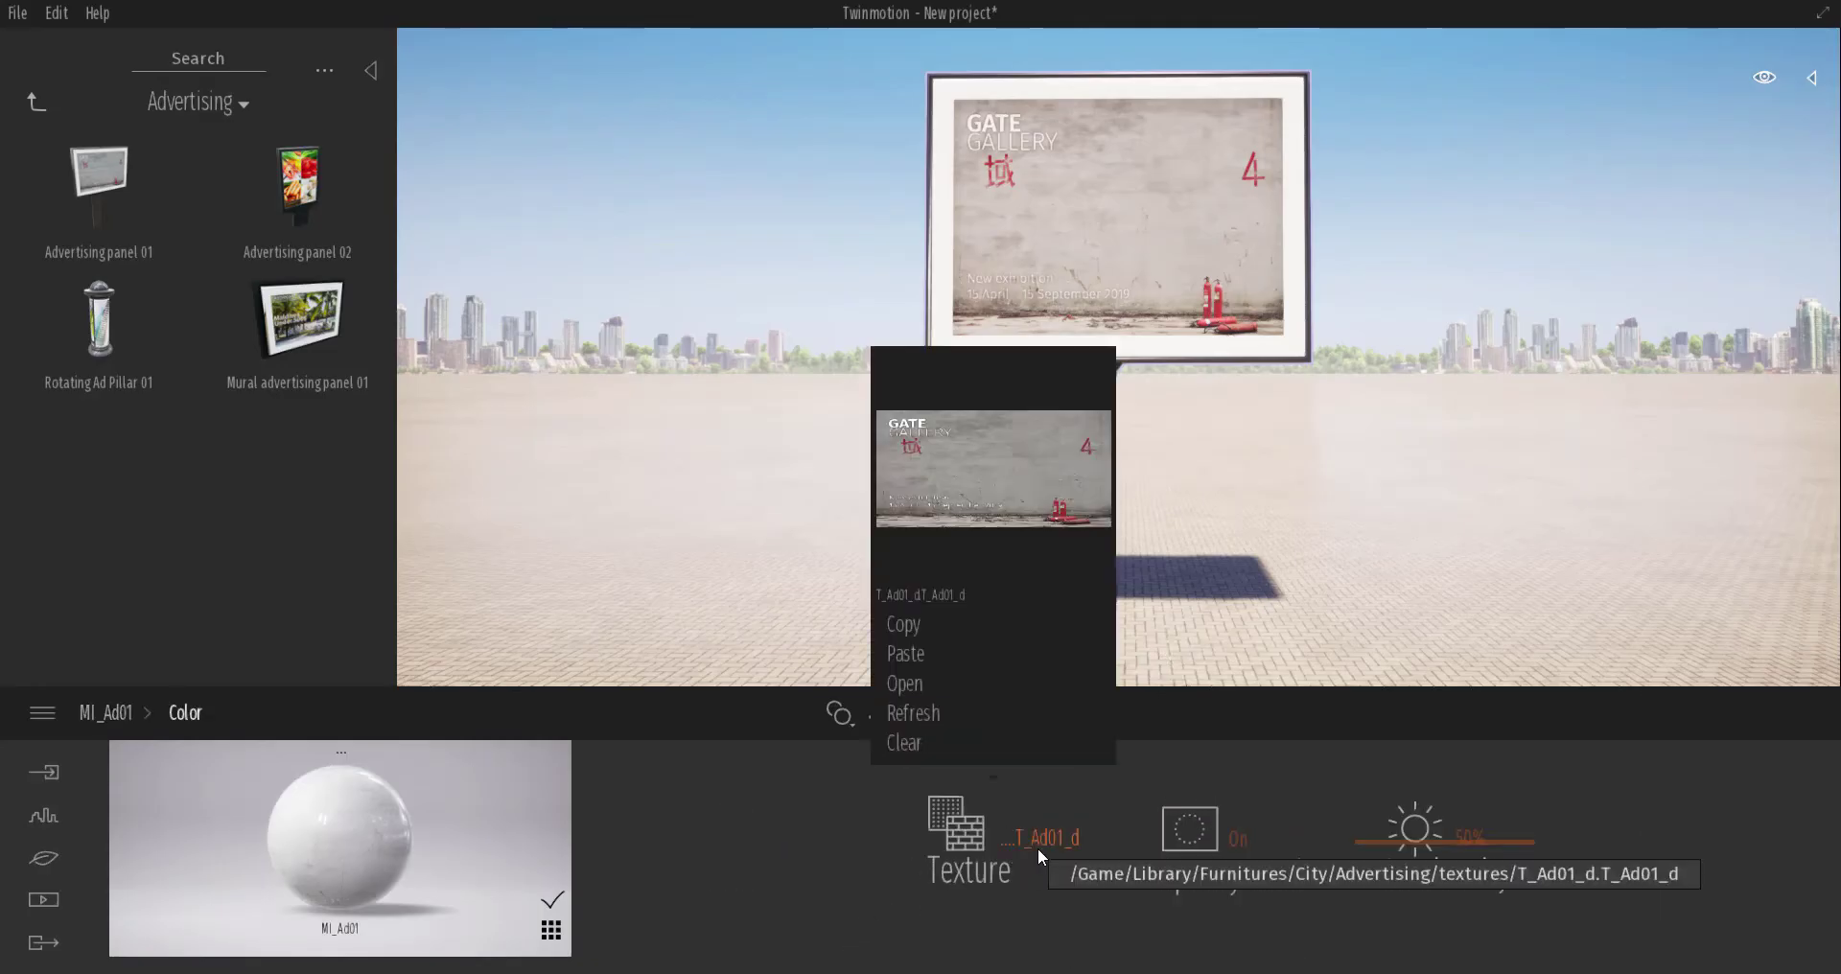
click(959, 682)
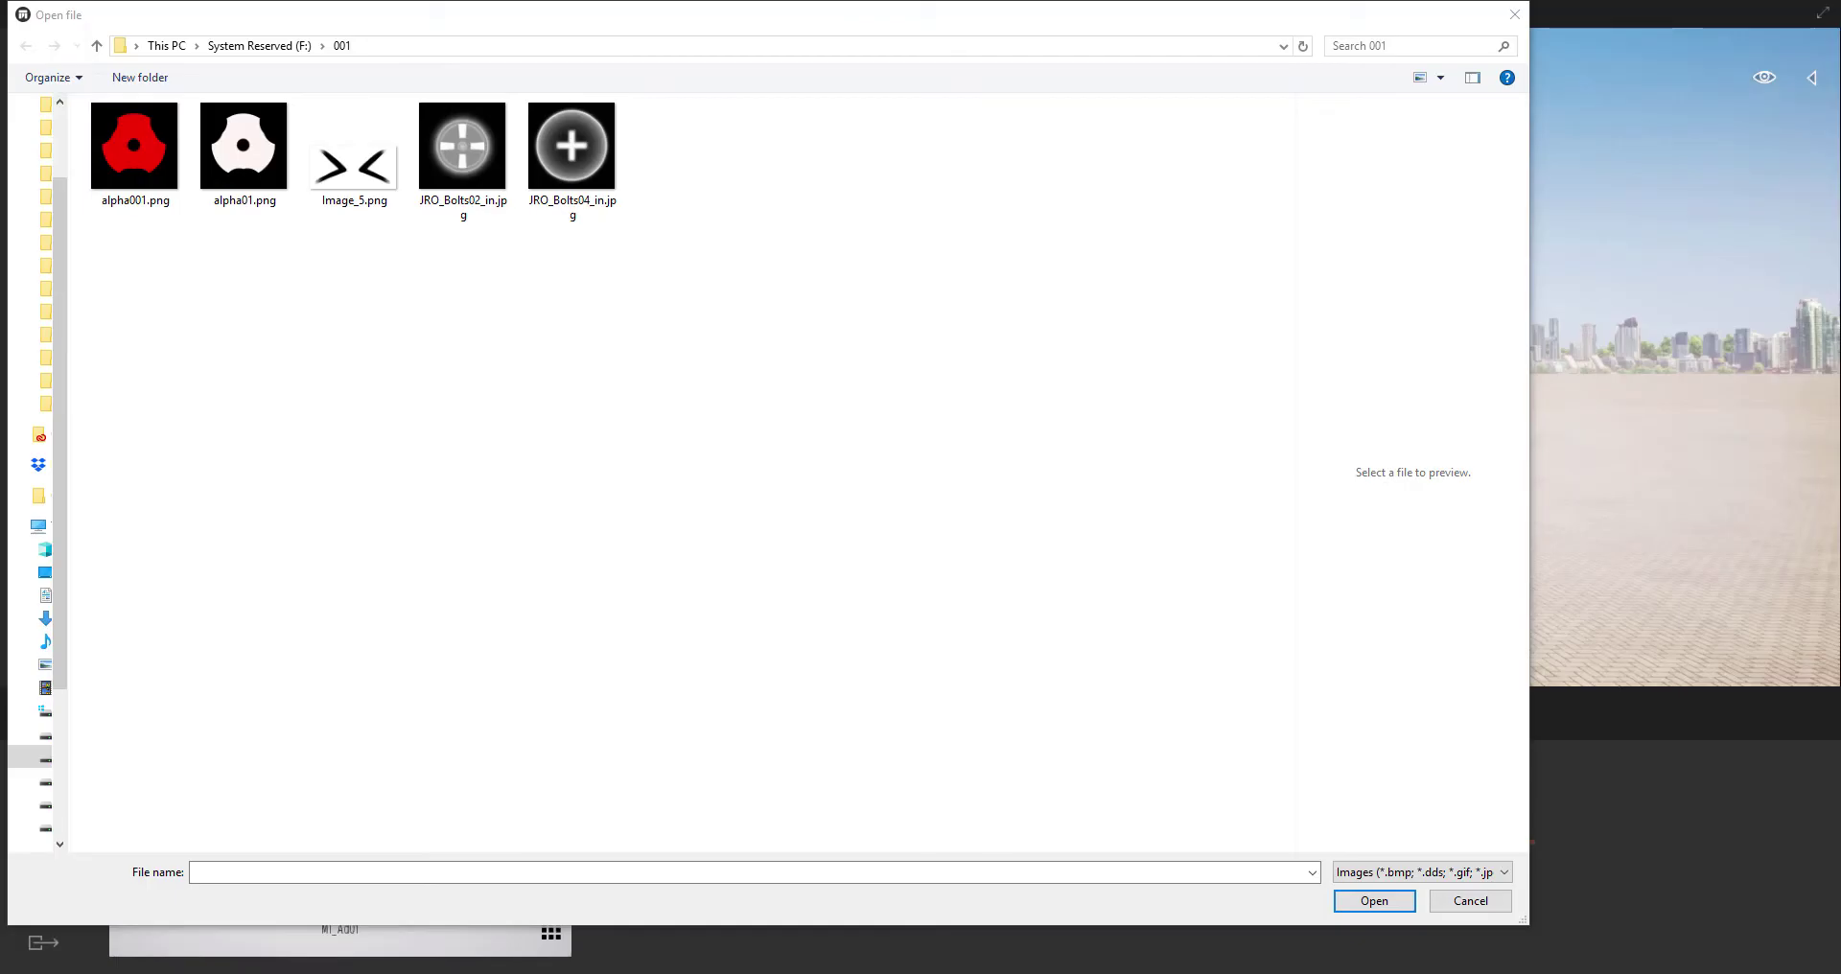
drag(787, 0, 1194, 0)
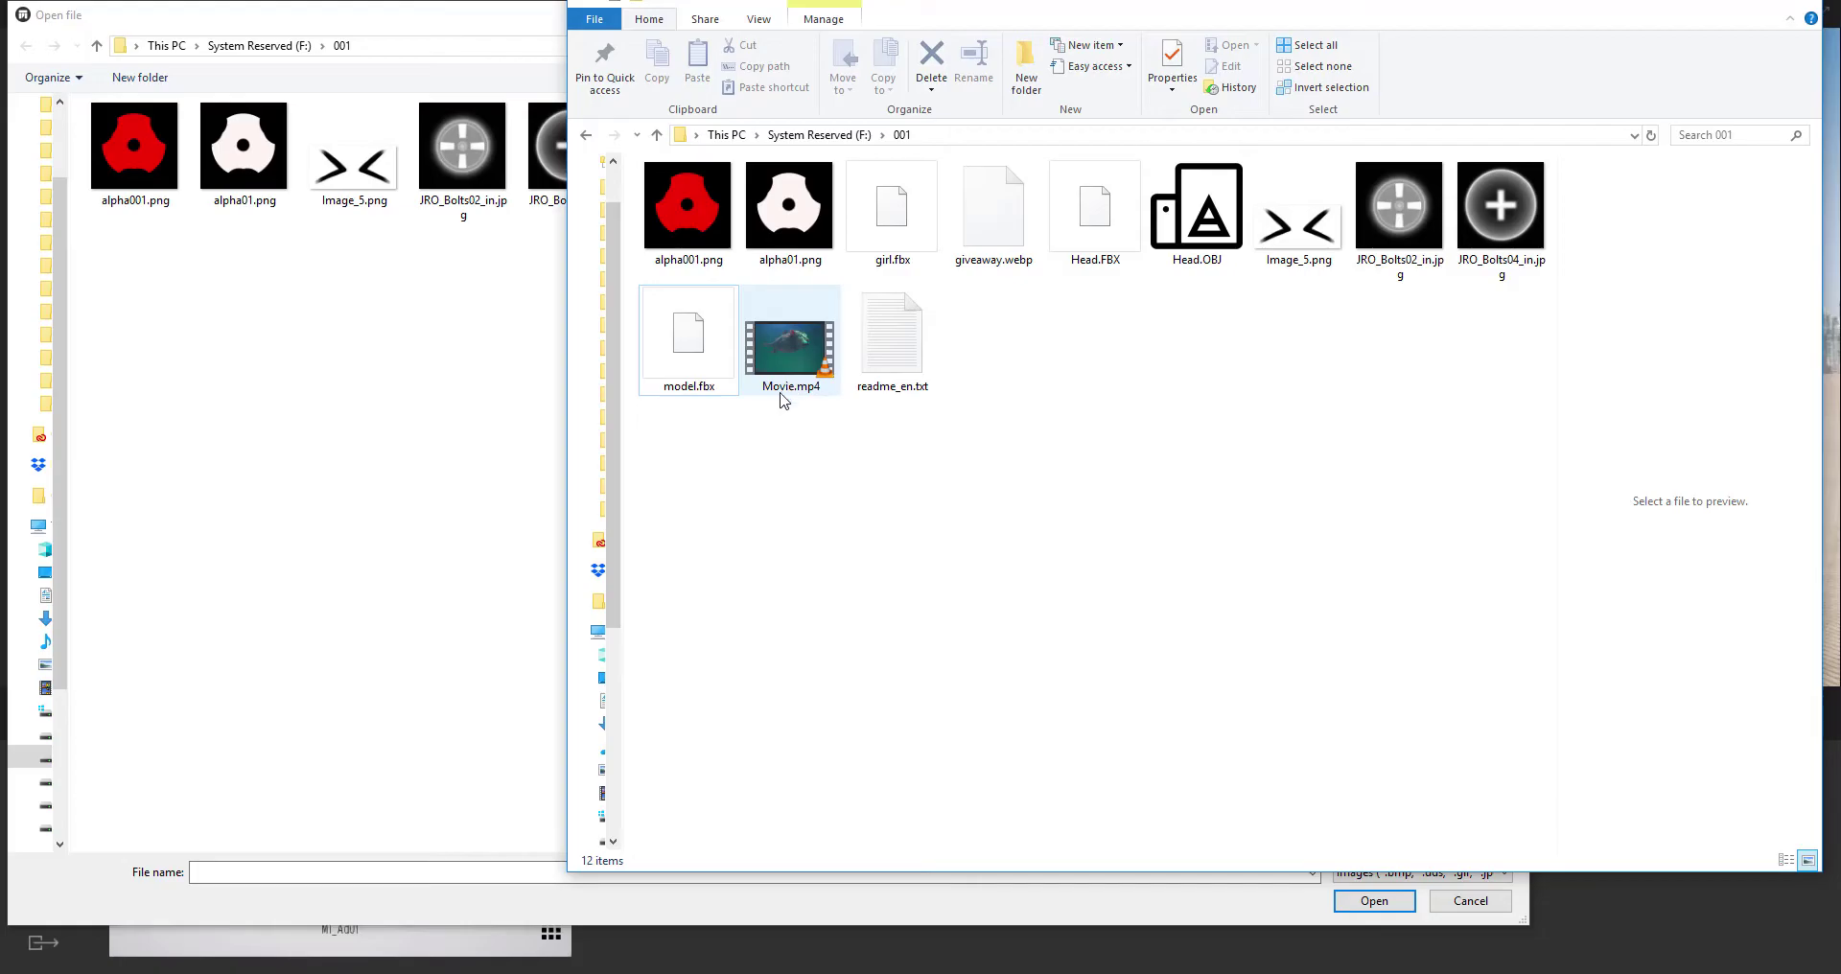
click(351, 874)
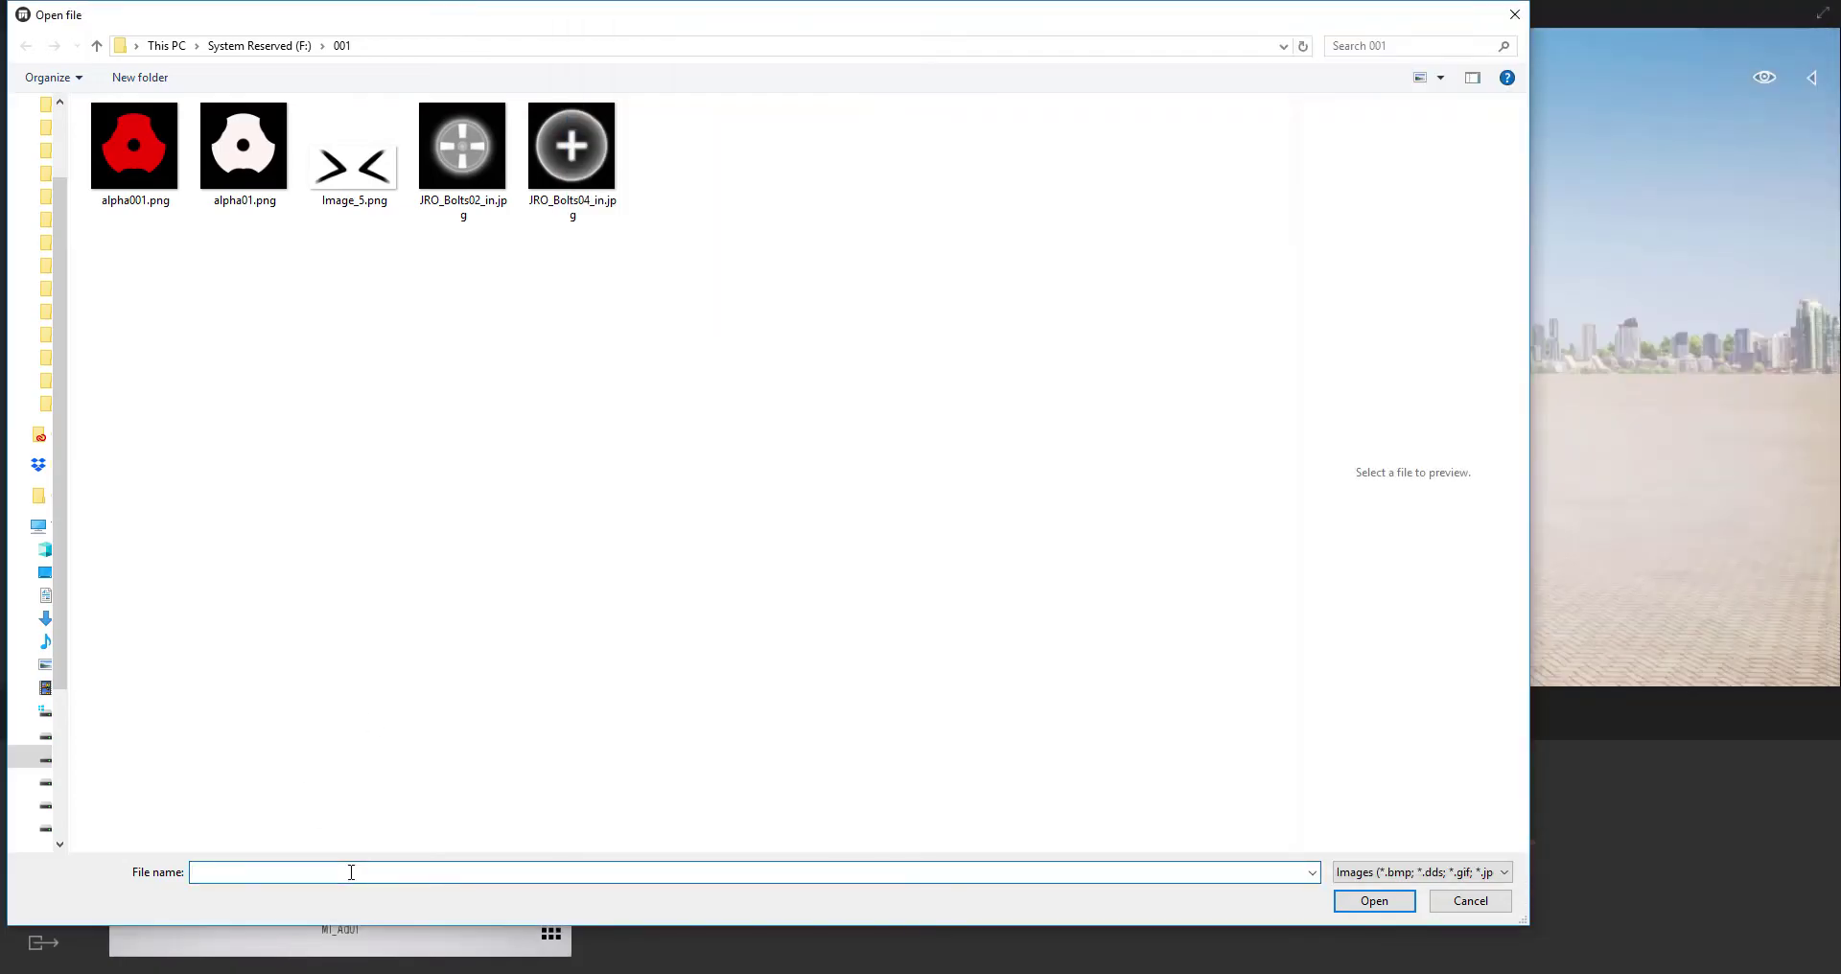
text(mo)
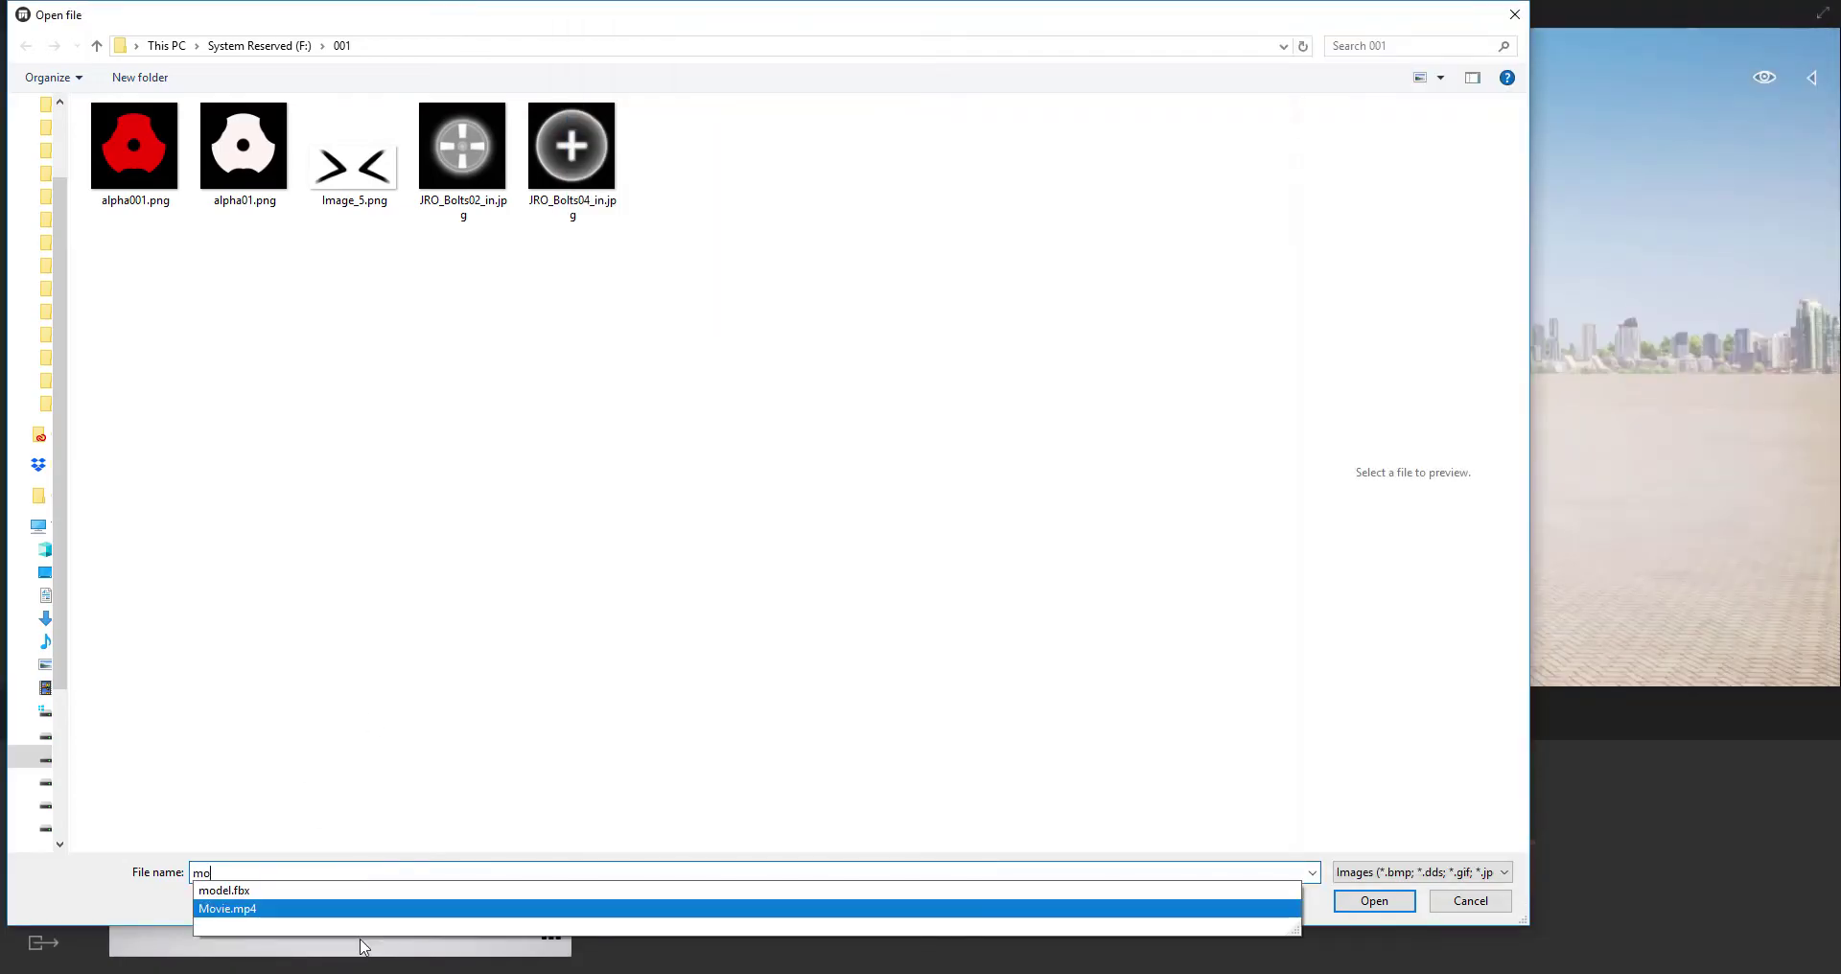
click(245, 910)
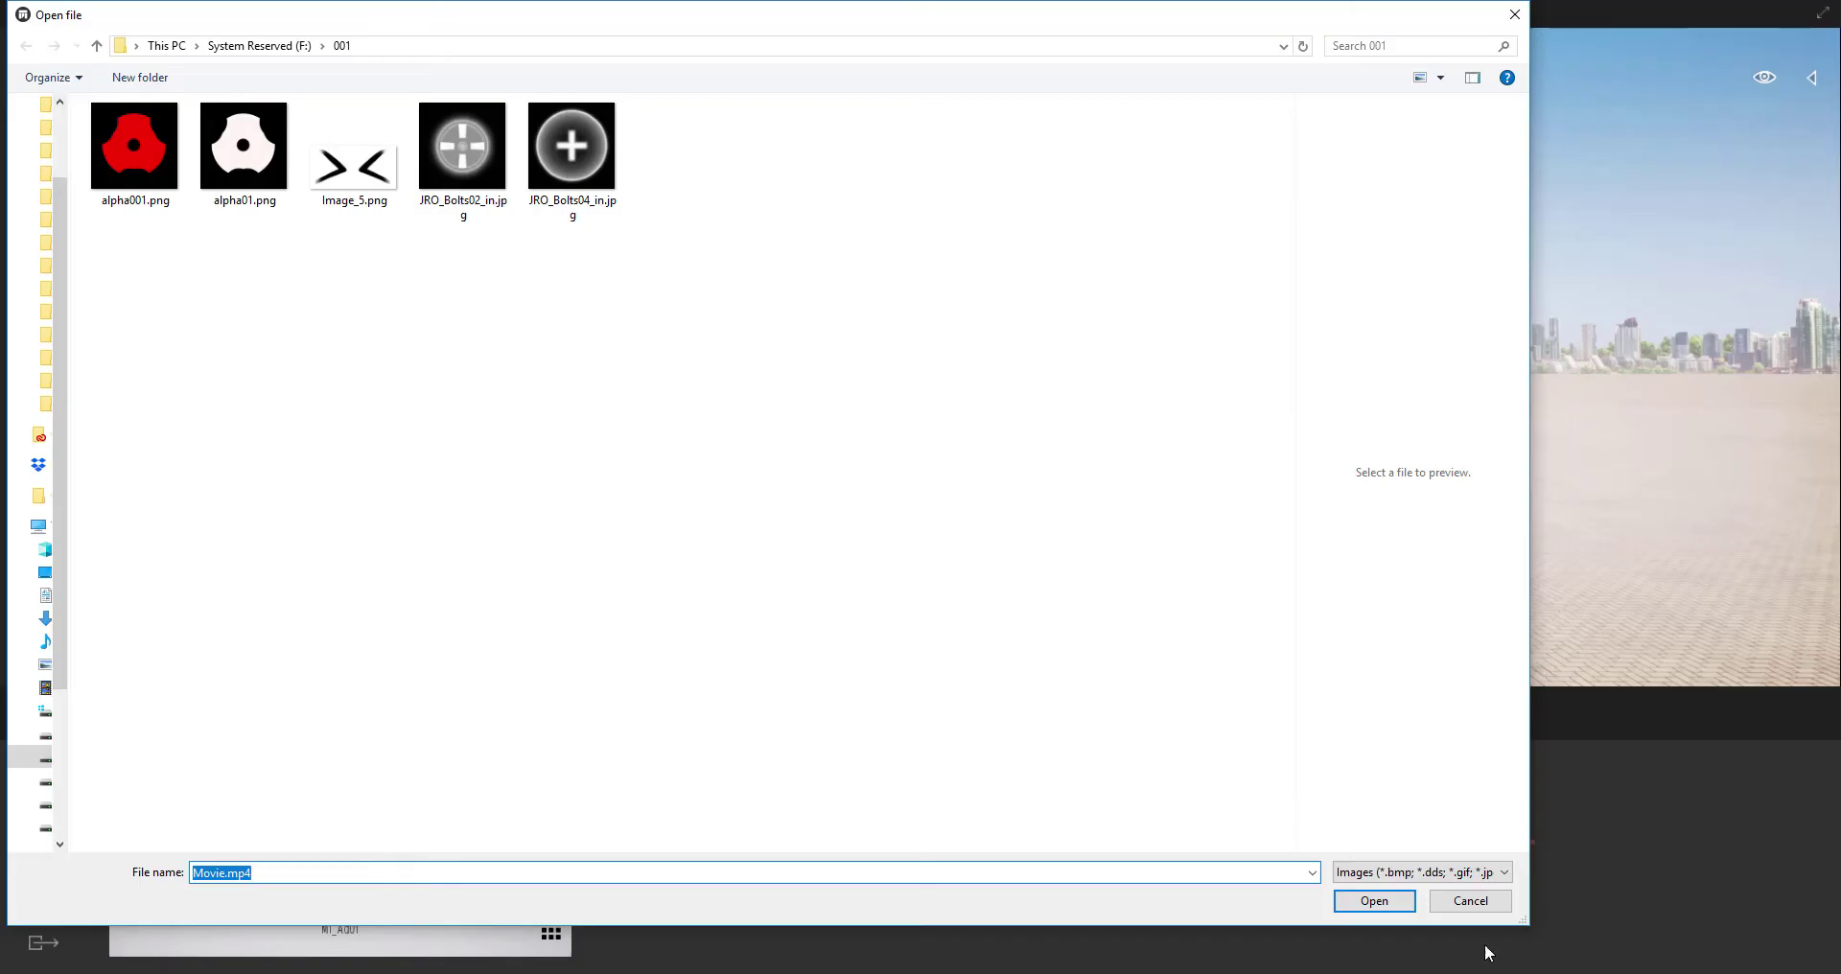
click(1374, 901)
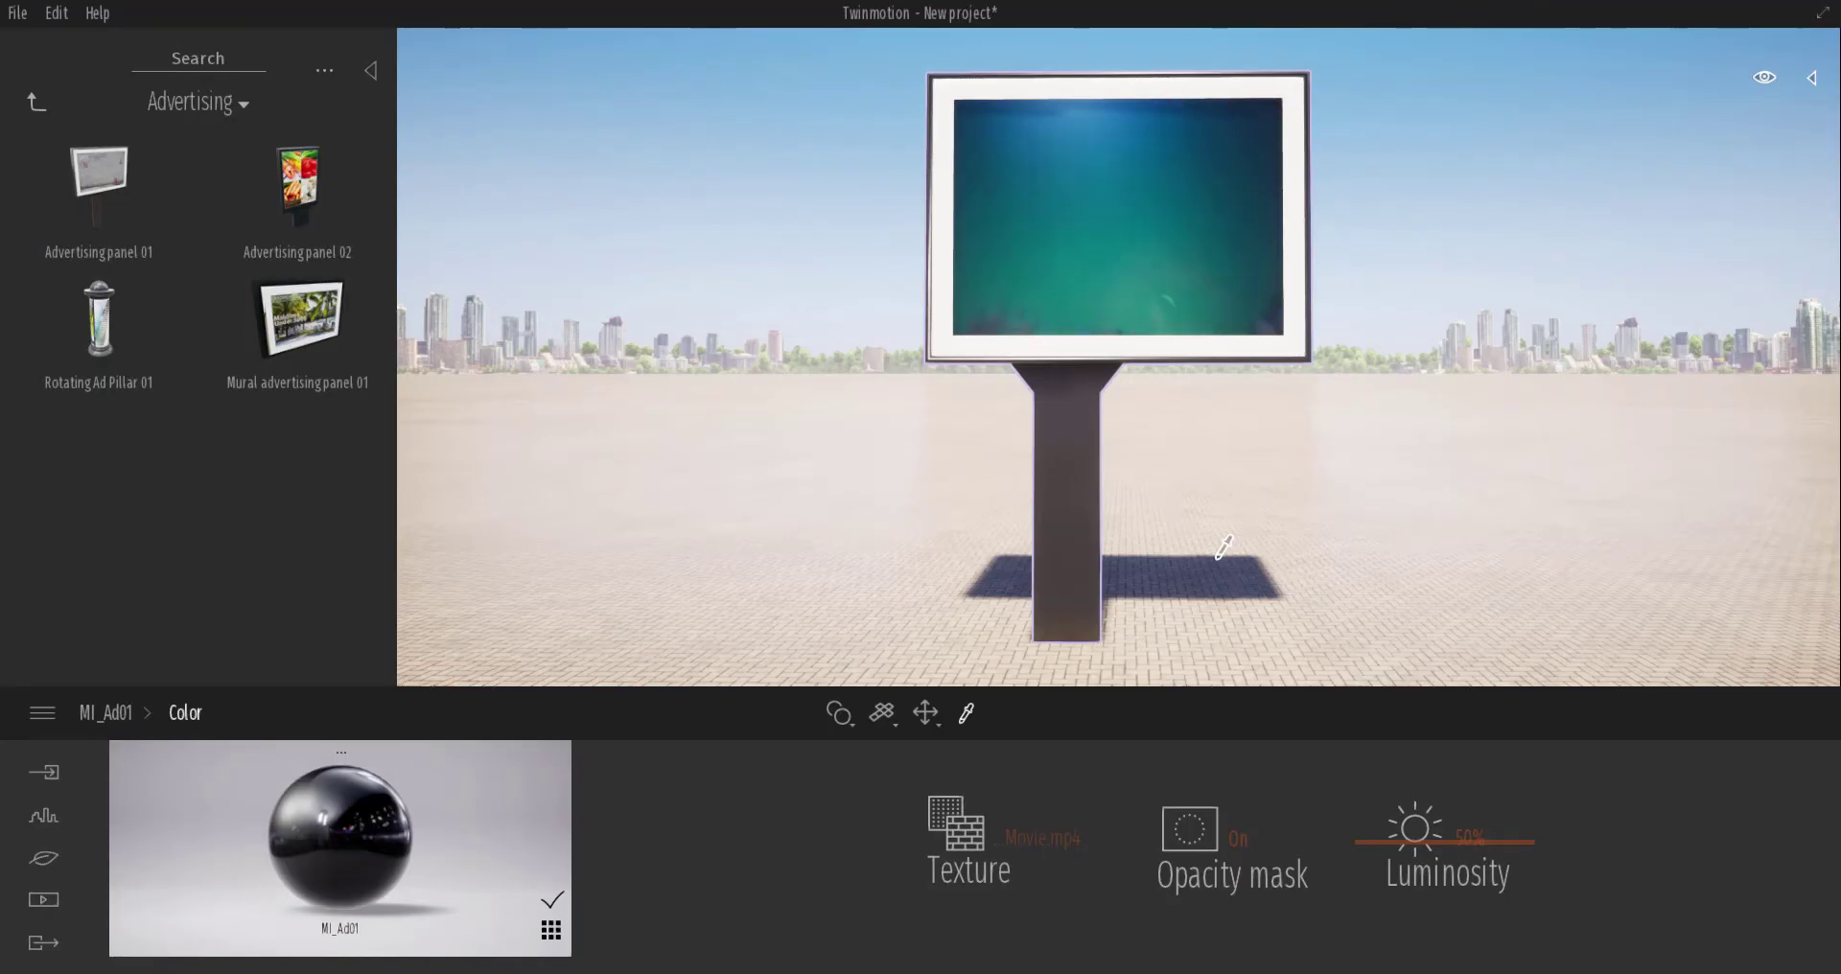
Review the poster material's additional Scale options for movement, rotation and speed
click(117, 714)
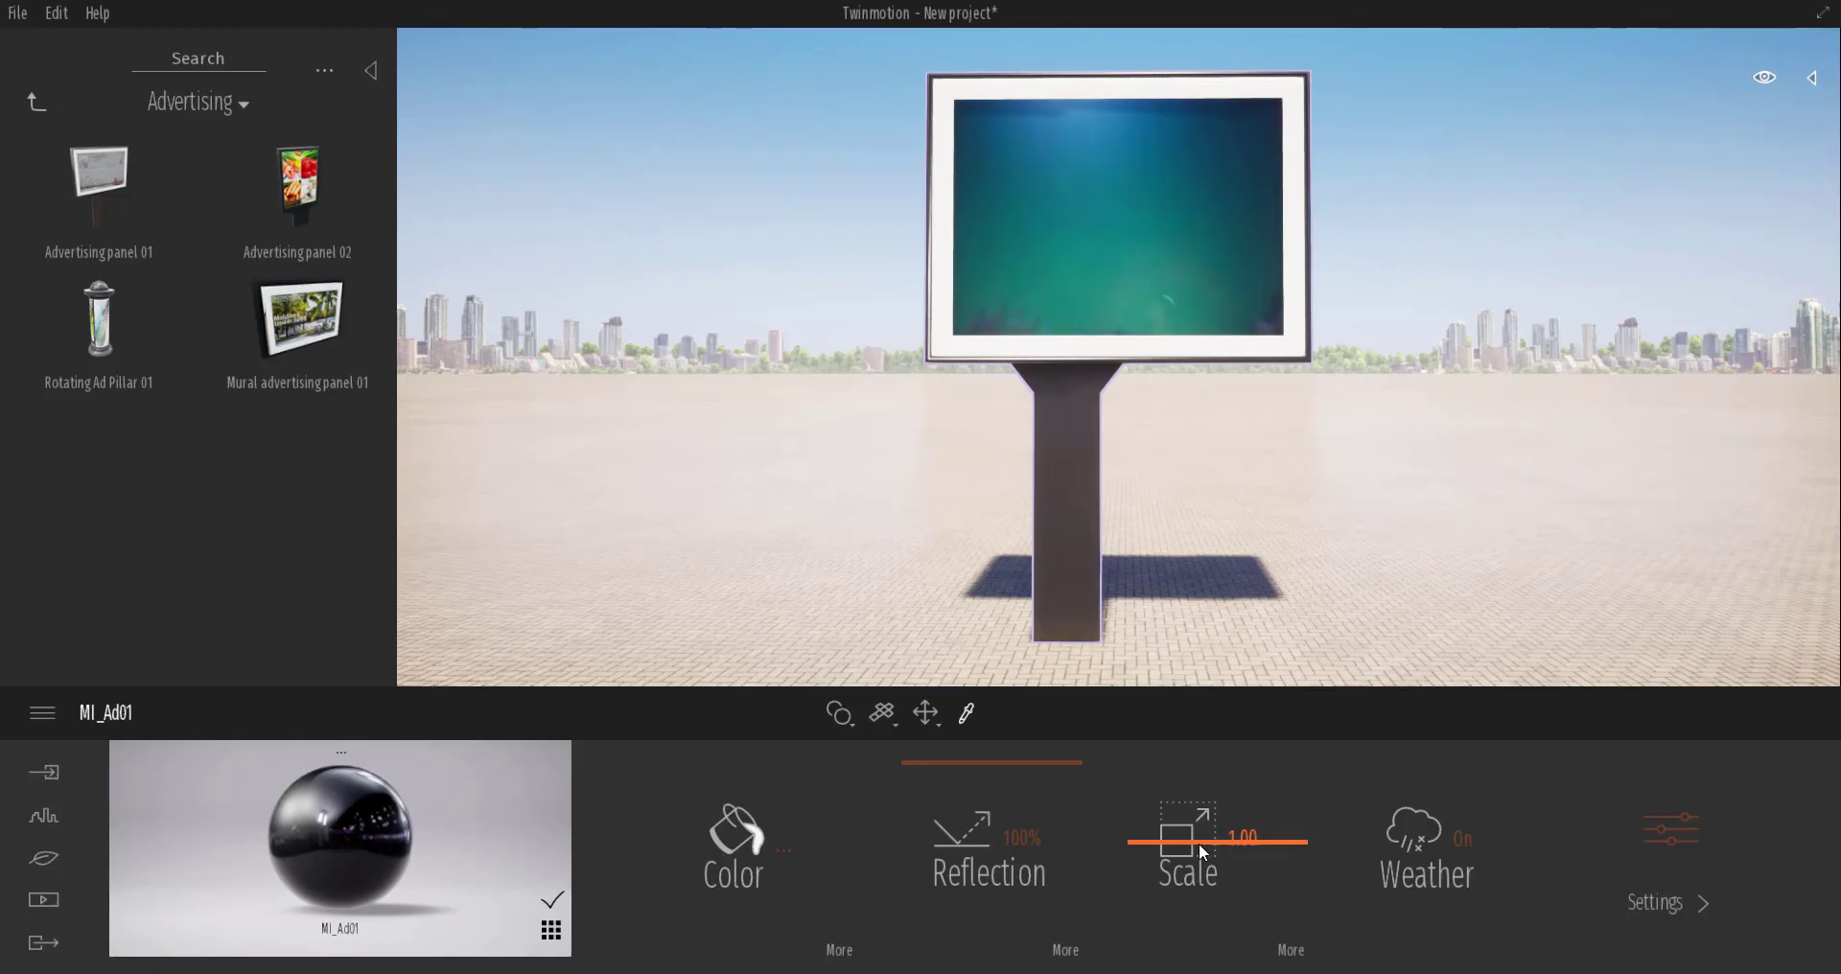
click(1275, 952)
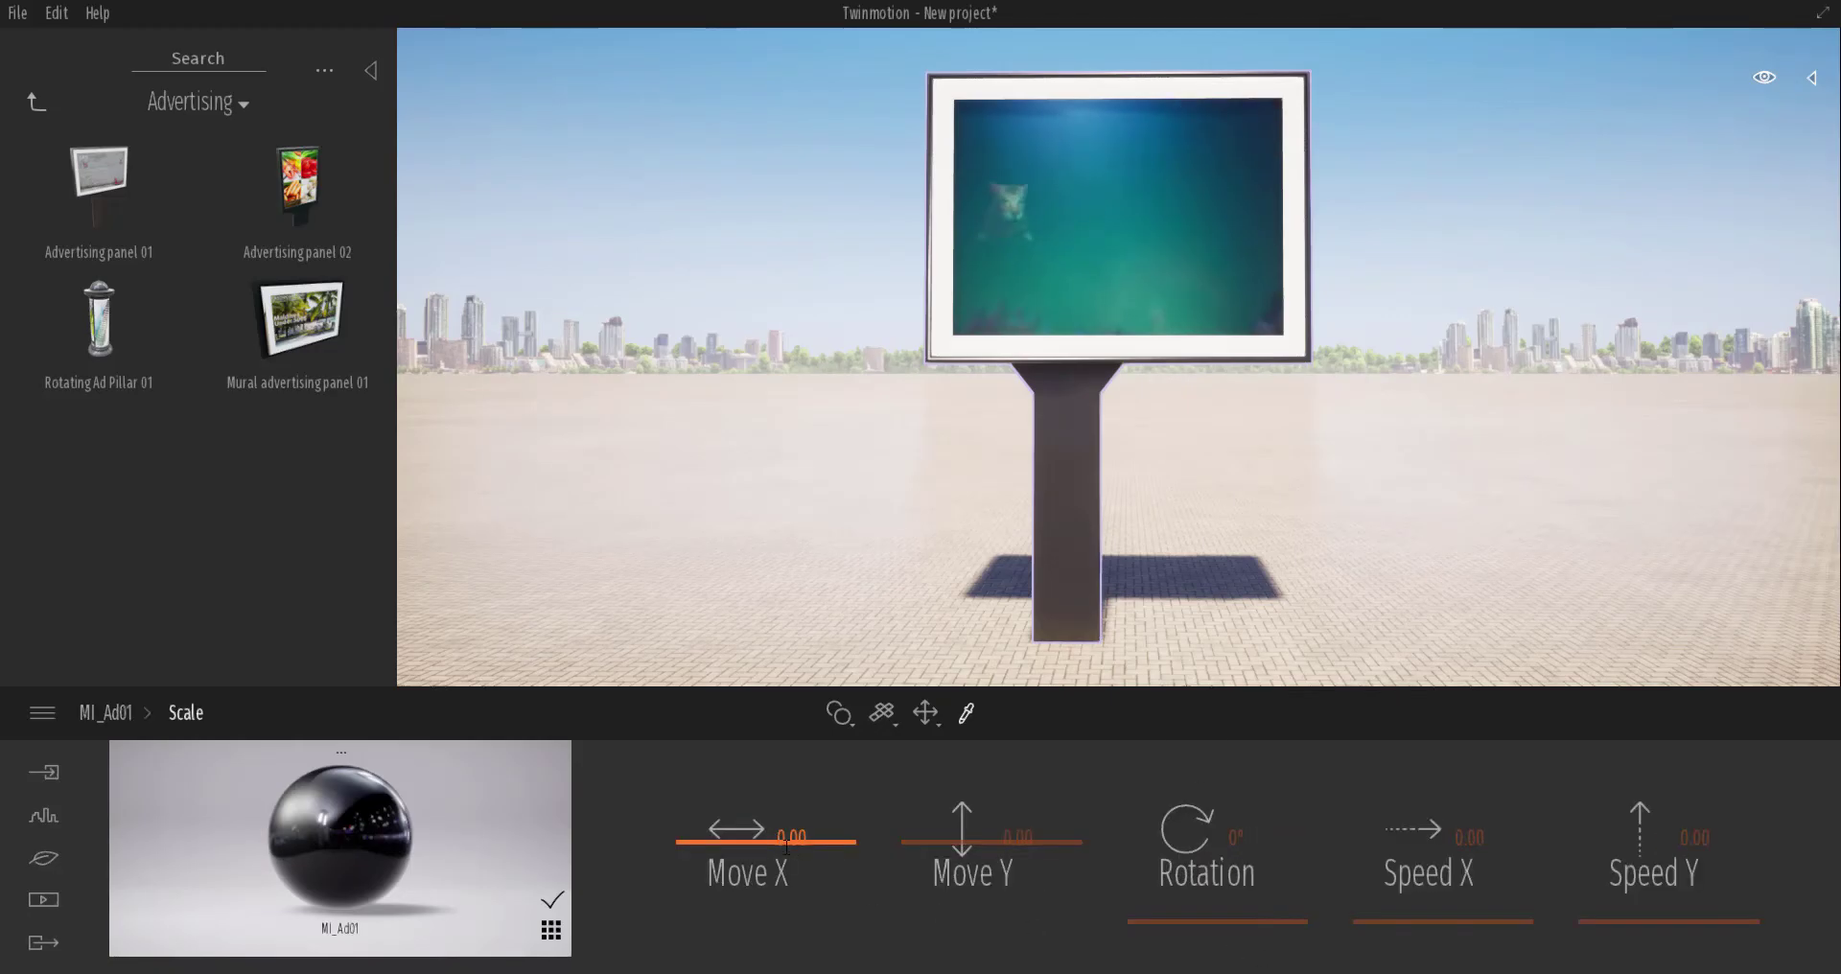
click(117, 715)
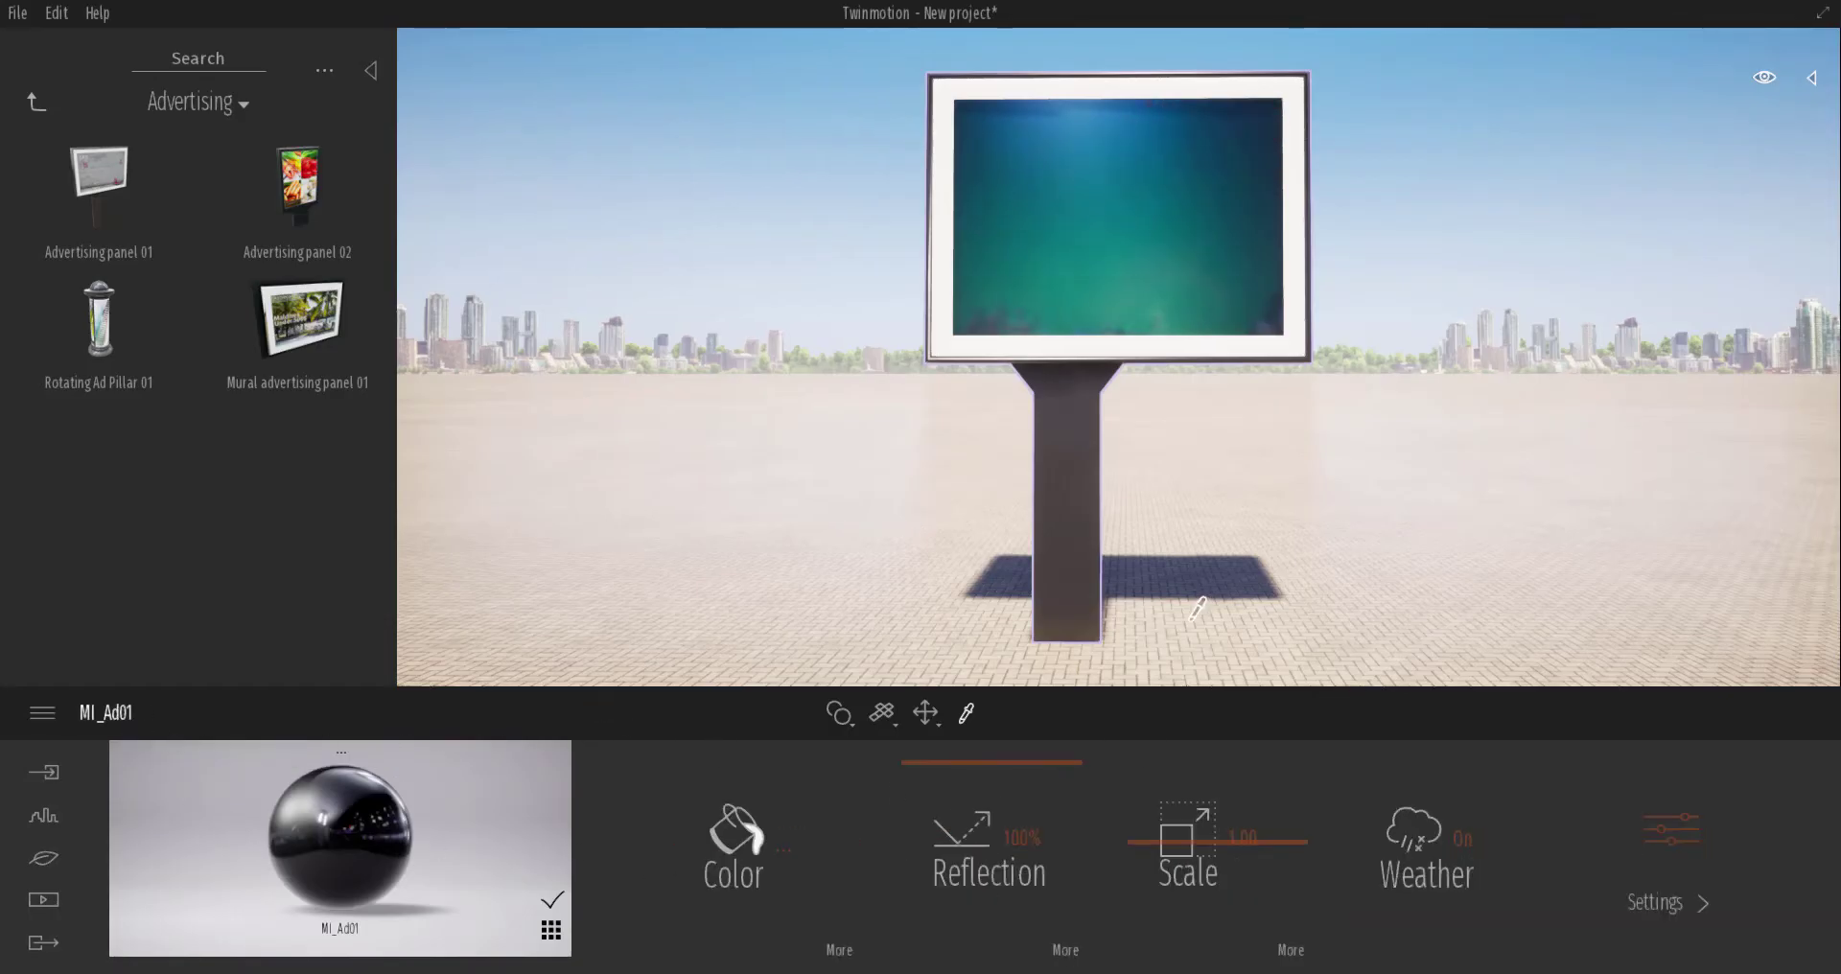
Switch to File Explorer and examine the video length and frame rate in the properties of Movie.mp4
key(alt+Tab)
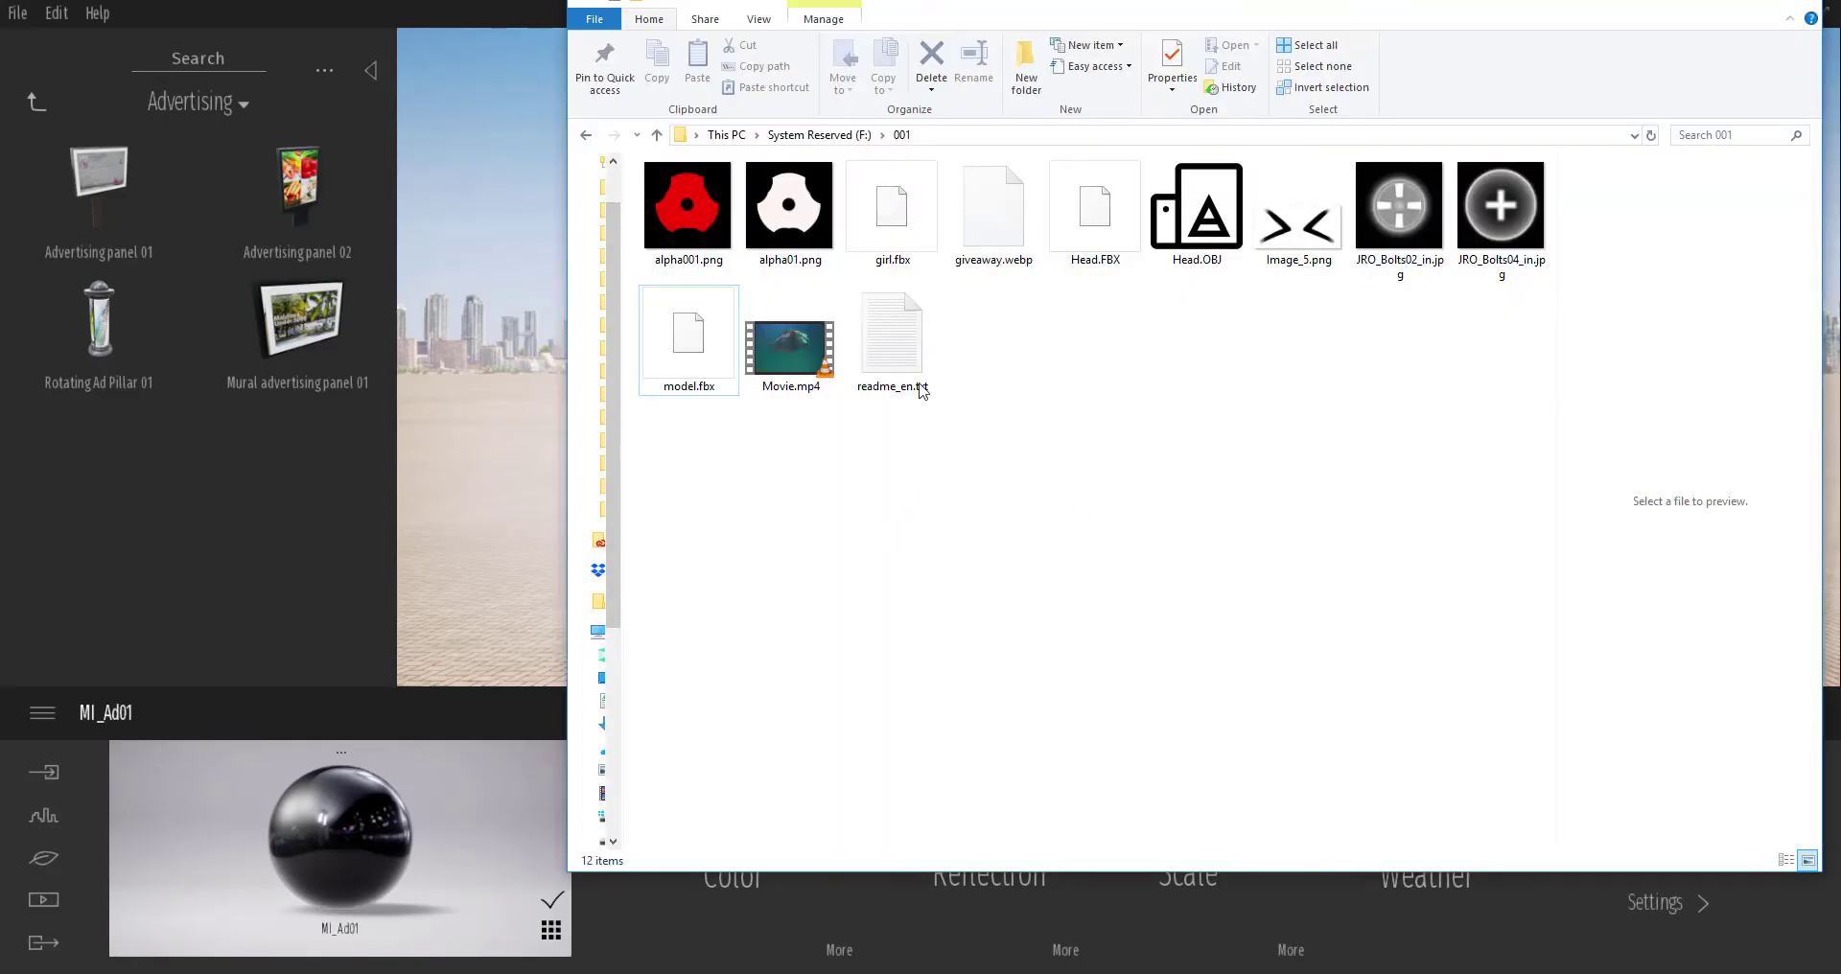
drag(957, 5, 782, 170)
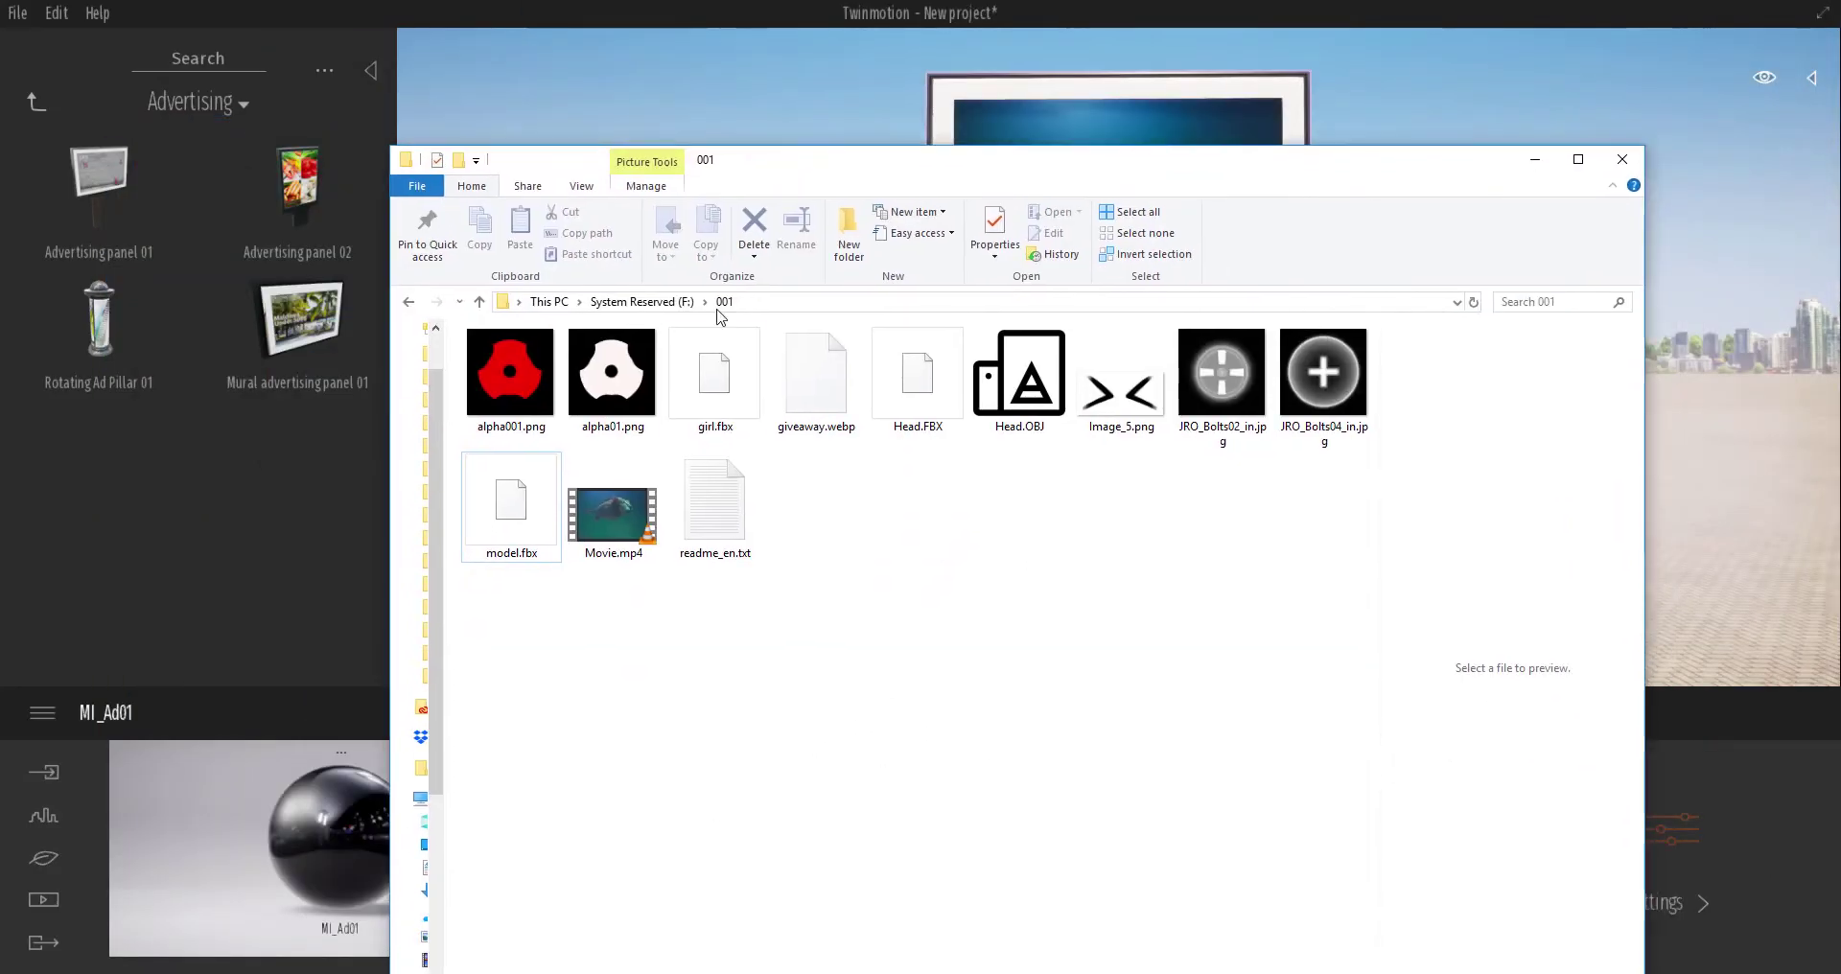
click(614, 513)
right_click(618, 525)
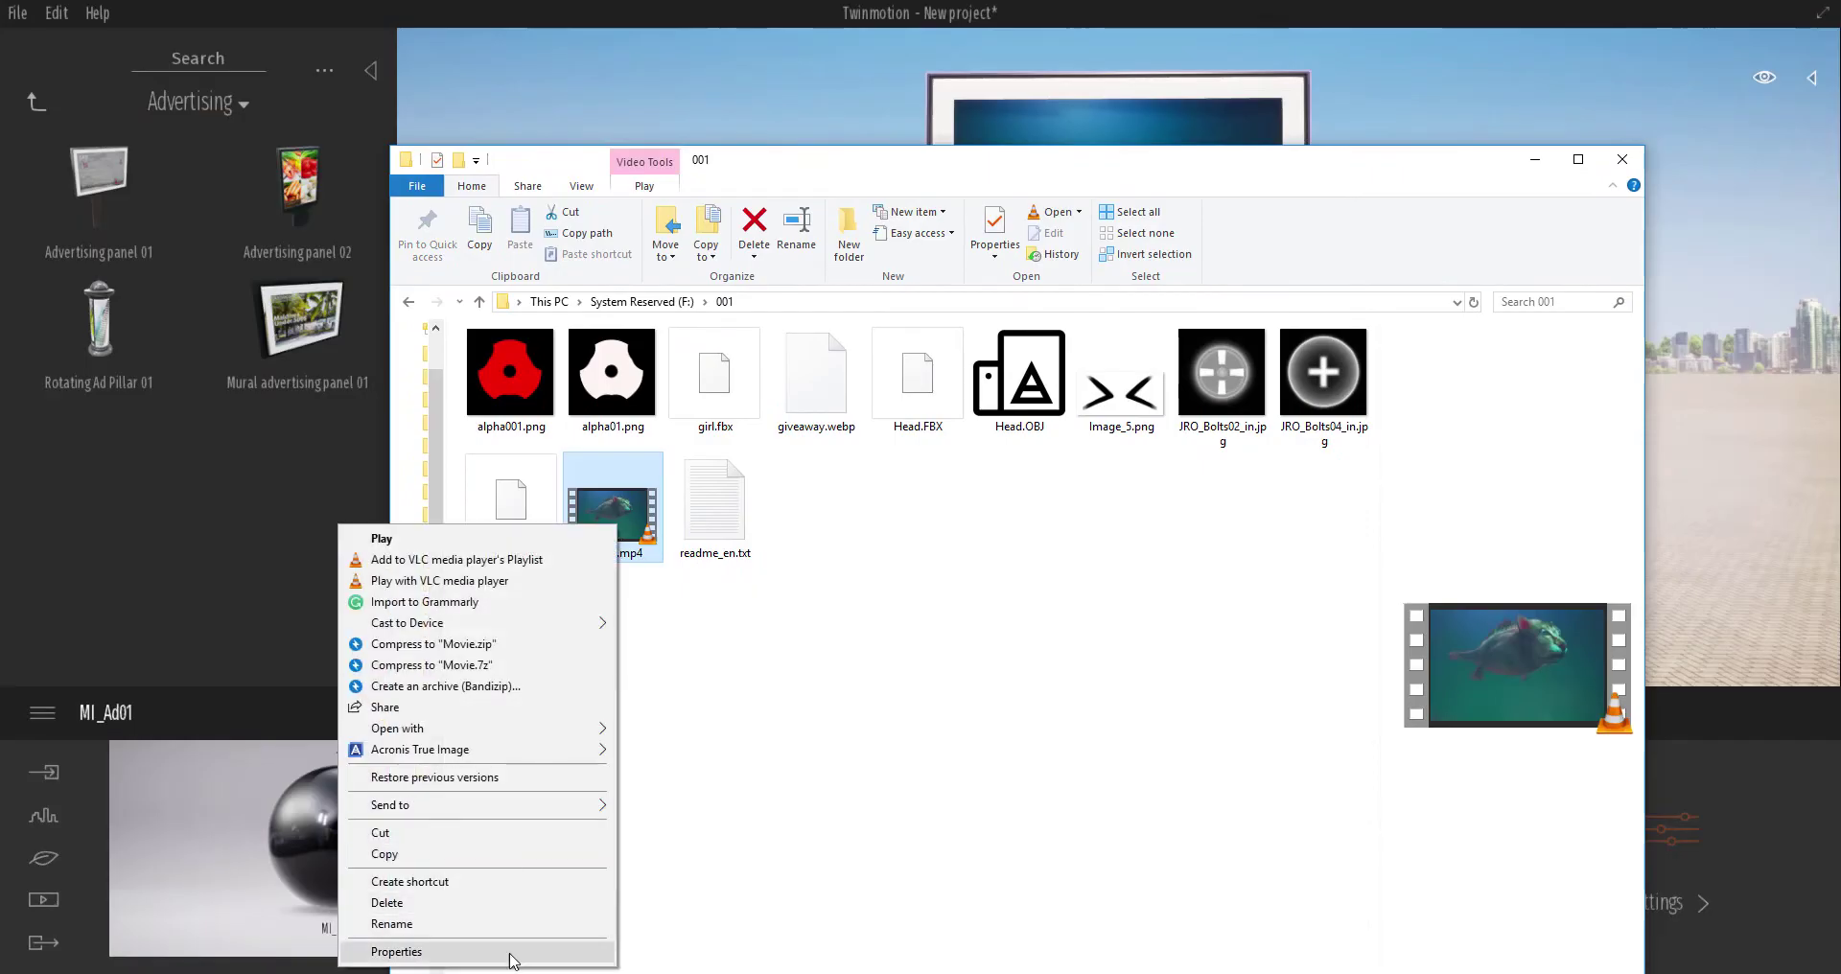
click(510, 952)
click(748, 524)
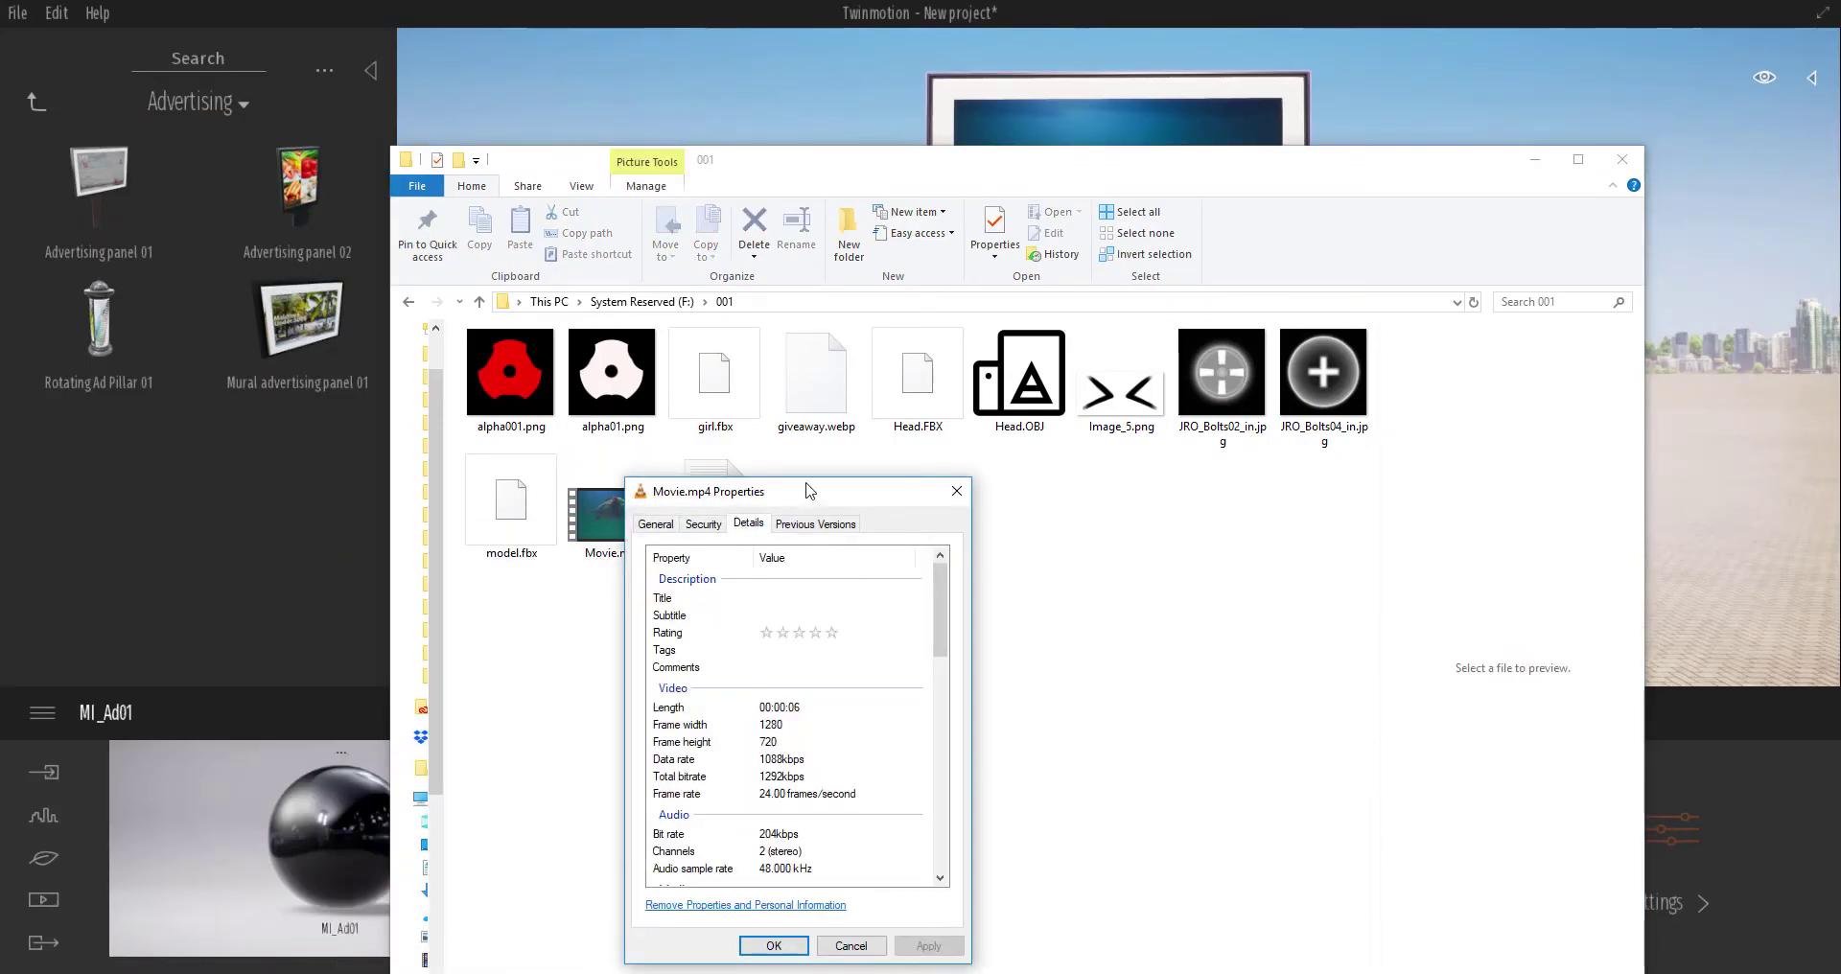
drag(805, 491, 808, 281)
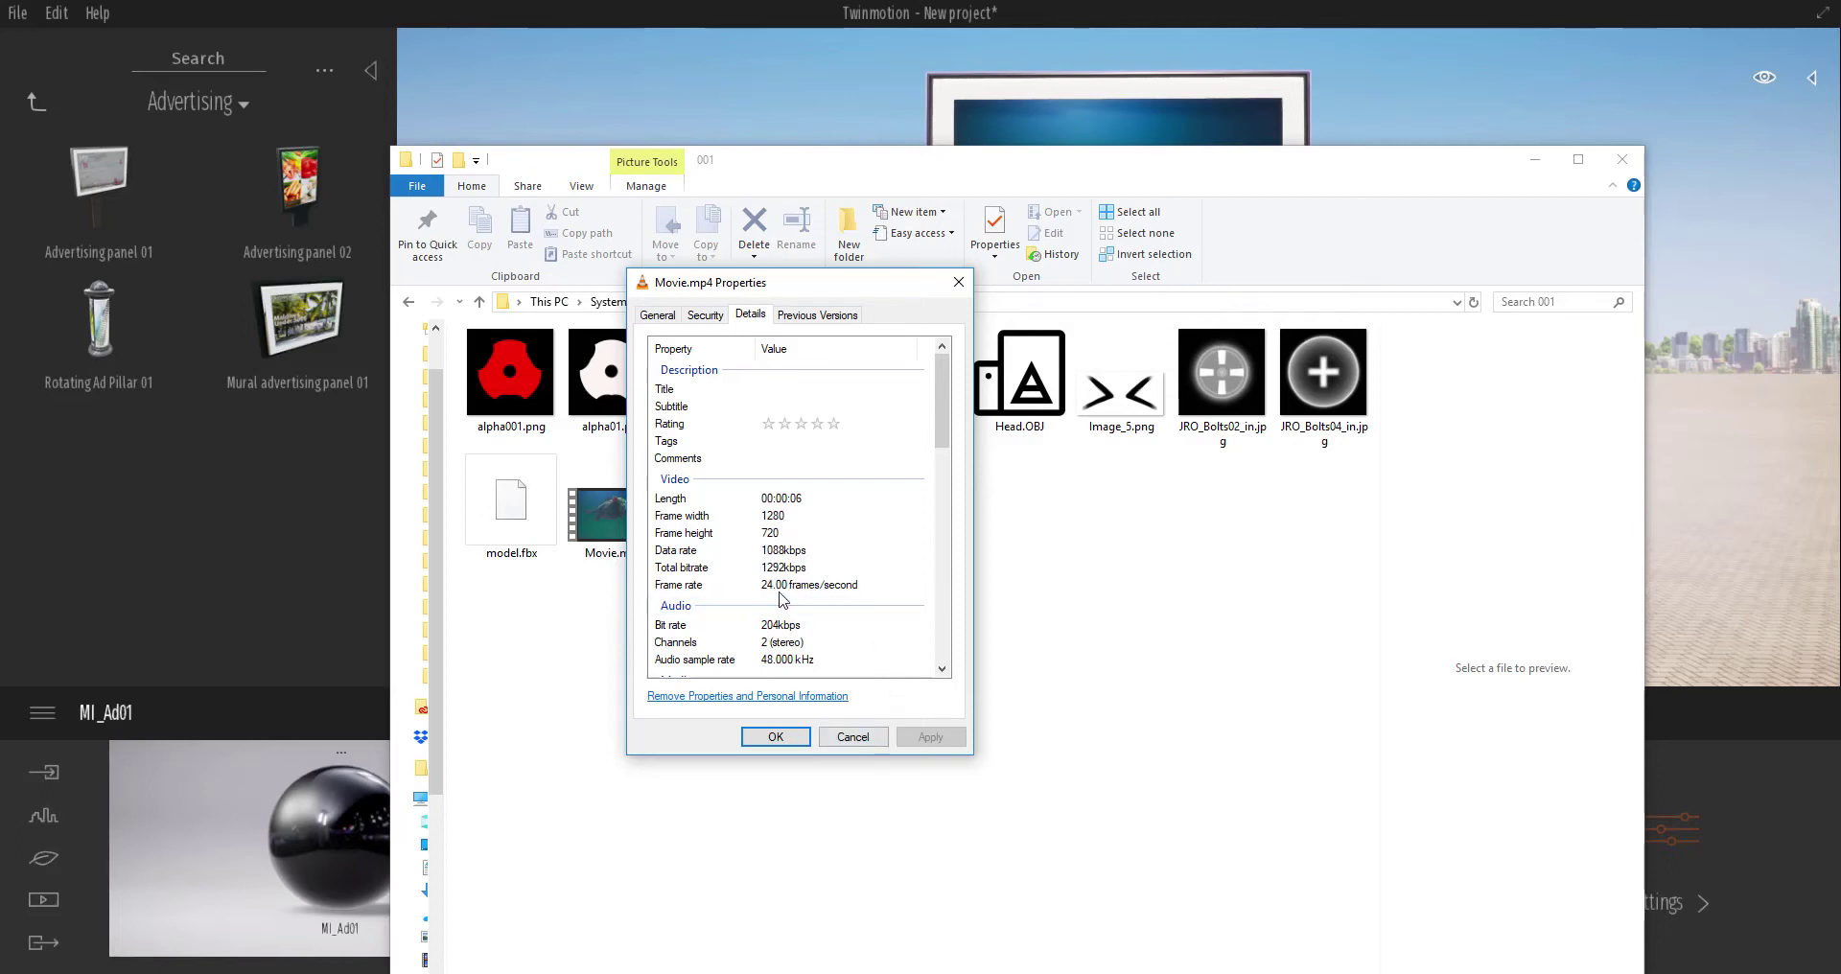
click(849, 739)
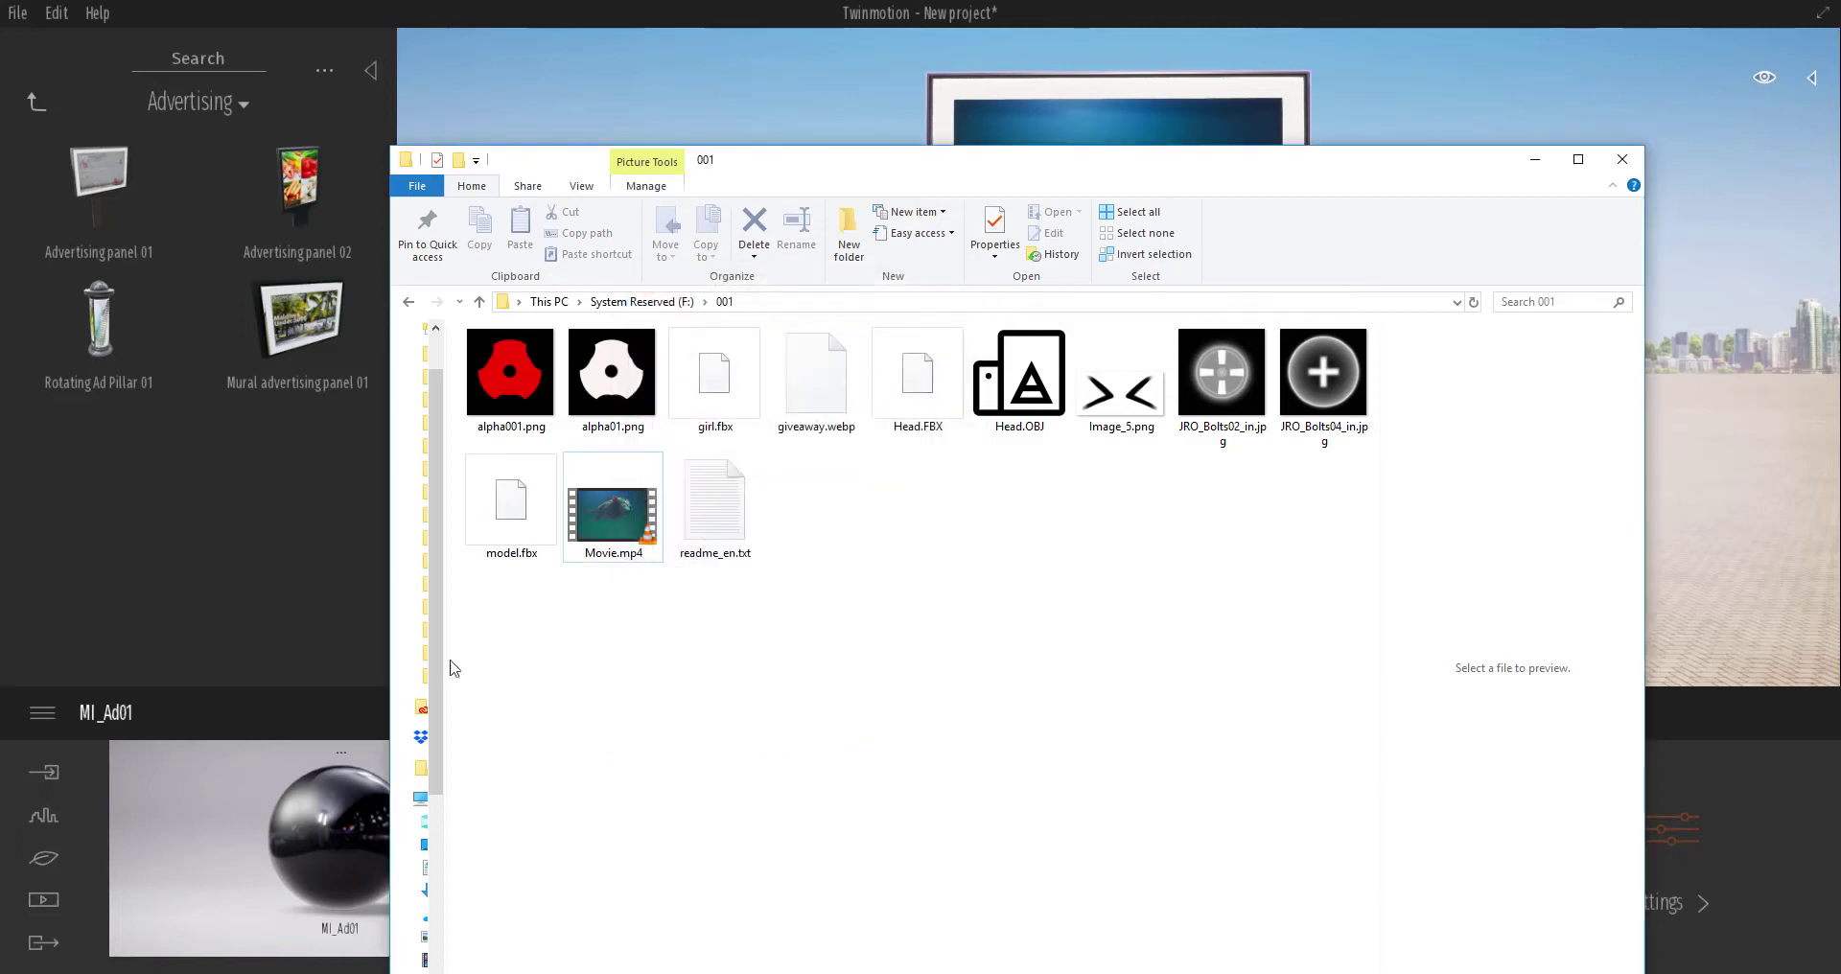
click(354, 608)
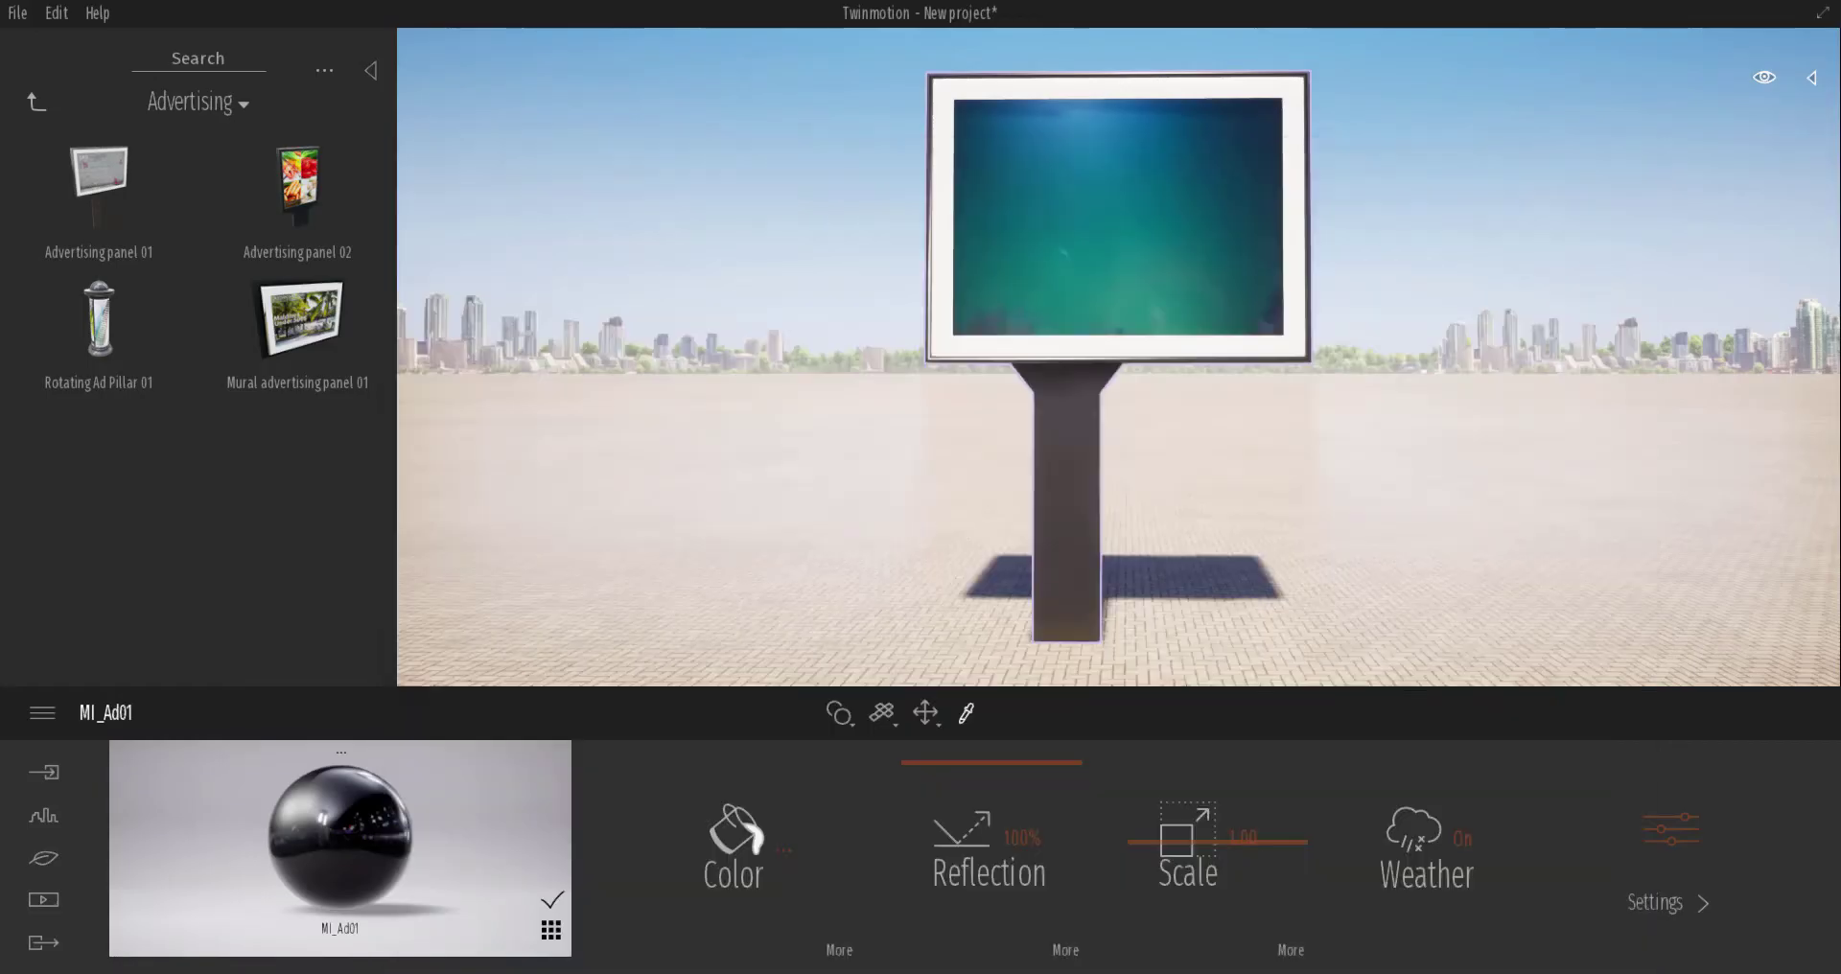
Create a video clip of the panel with three keyframes, moving the camera from the front view around to its side
click(33, 901)
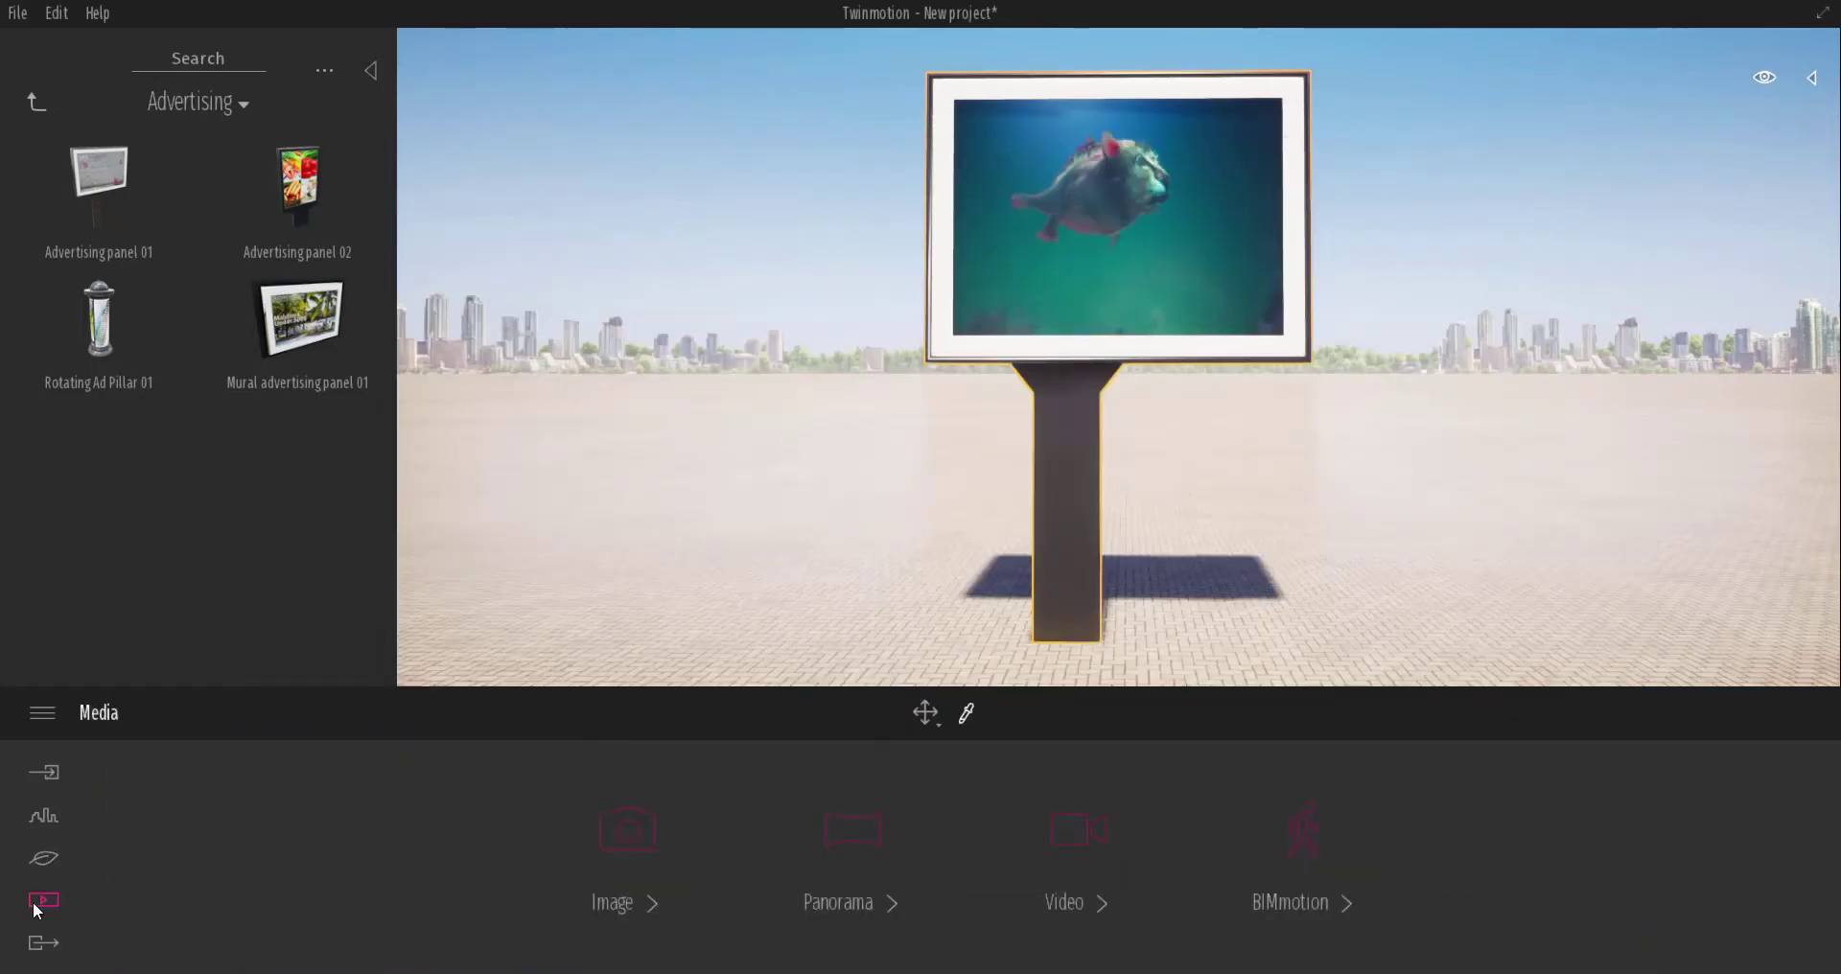
click(1064, 841)
click(863, 838)
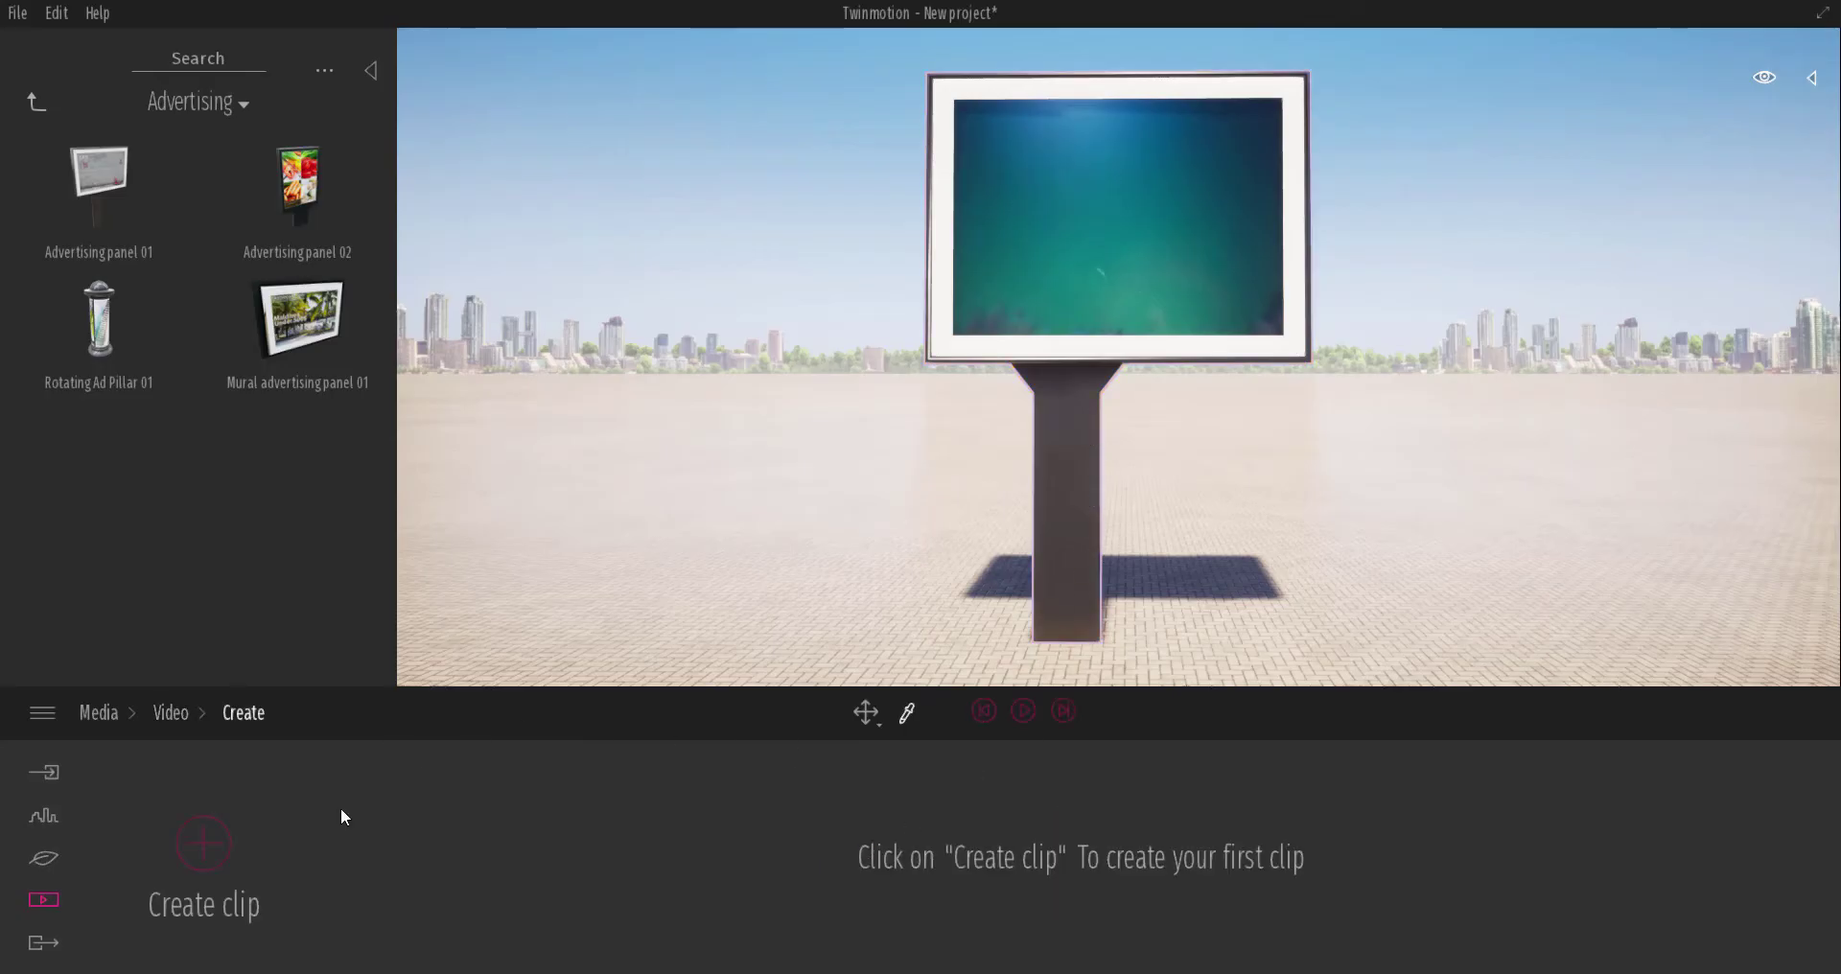
click(205, 844)
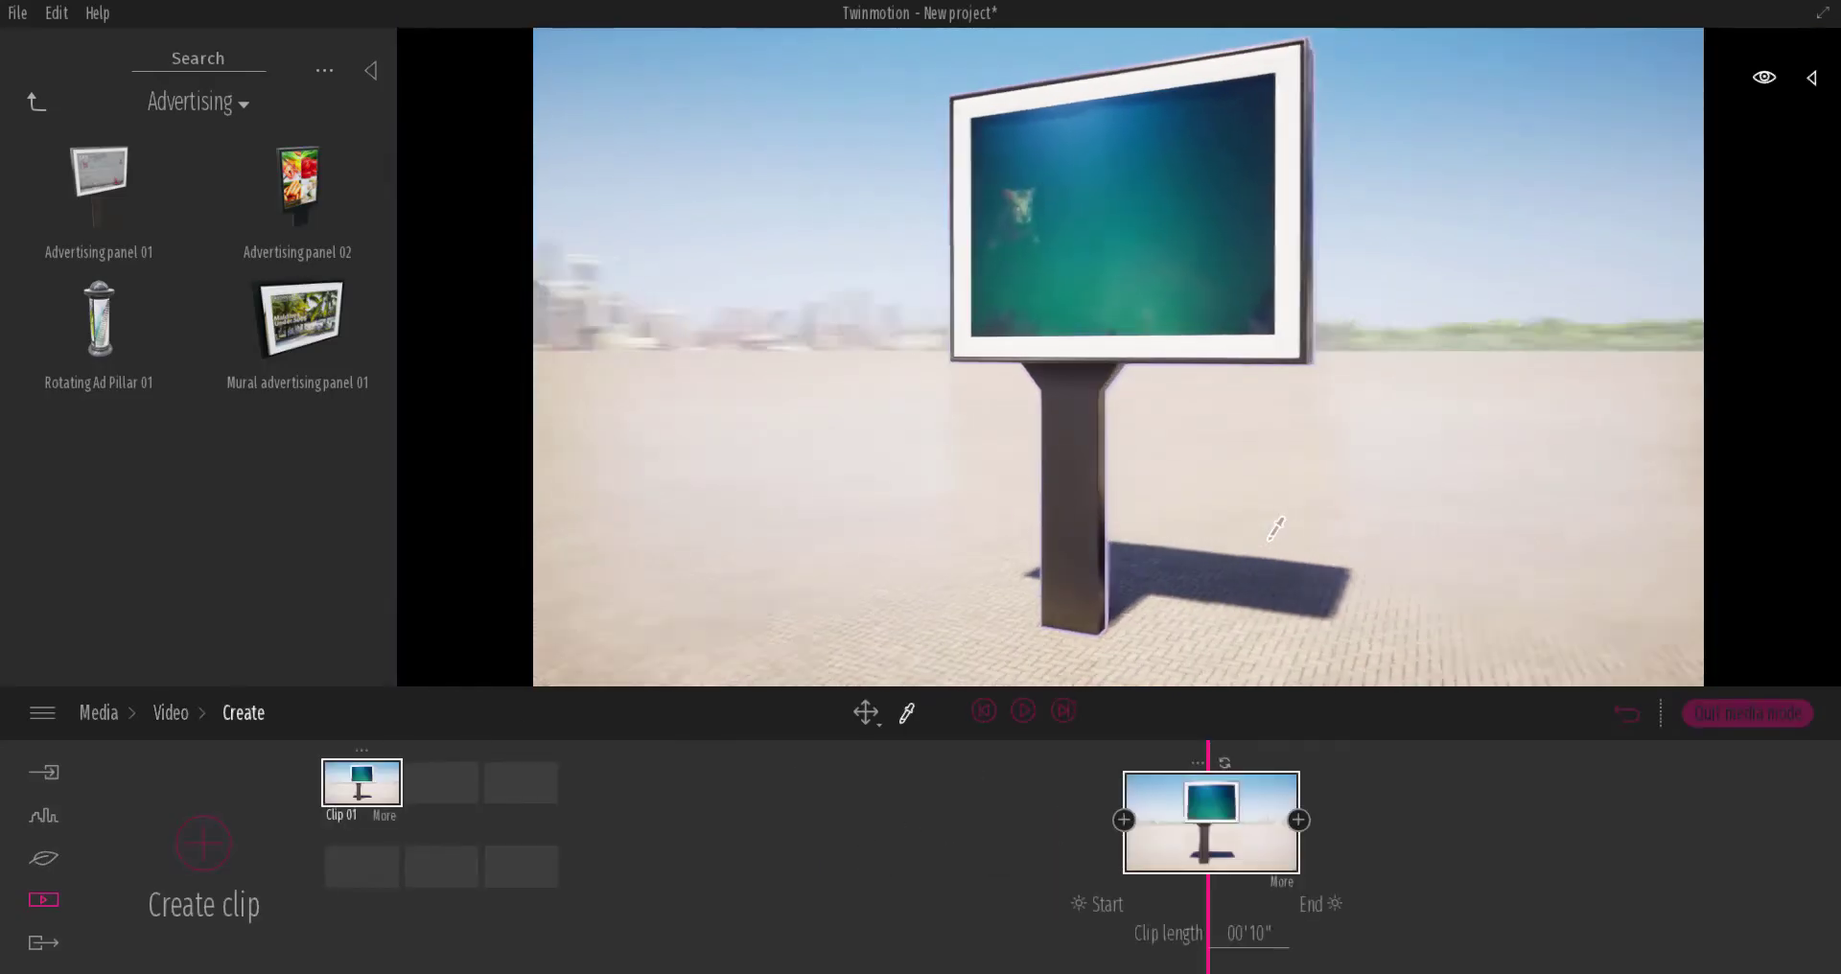
click(1300, 819)
shift+middle_drag(1388, 565, 1390, 437)
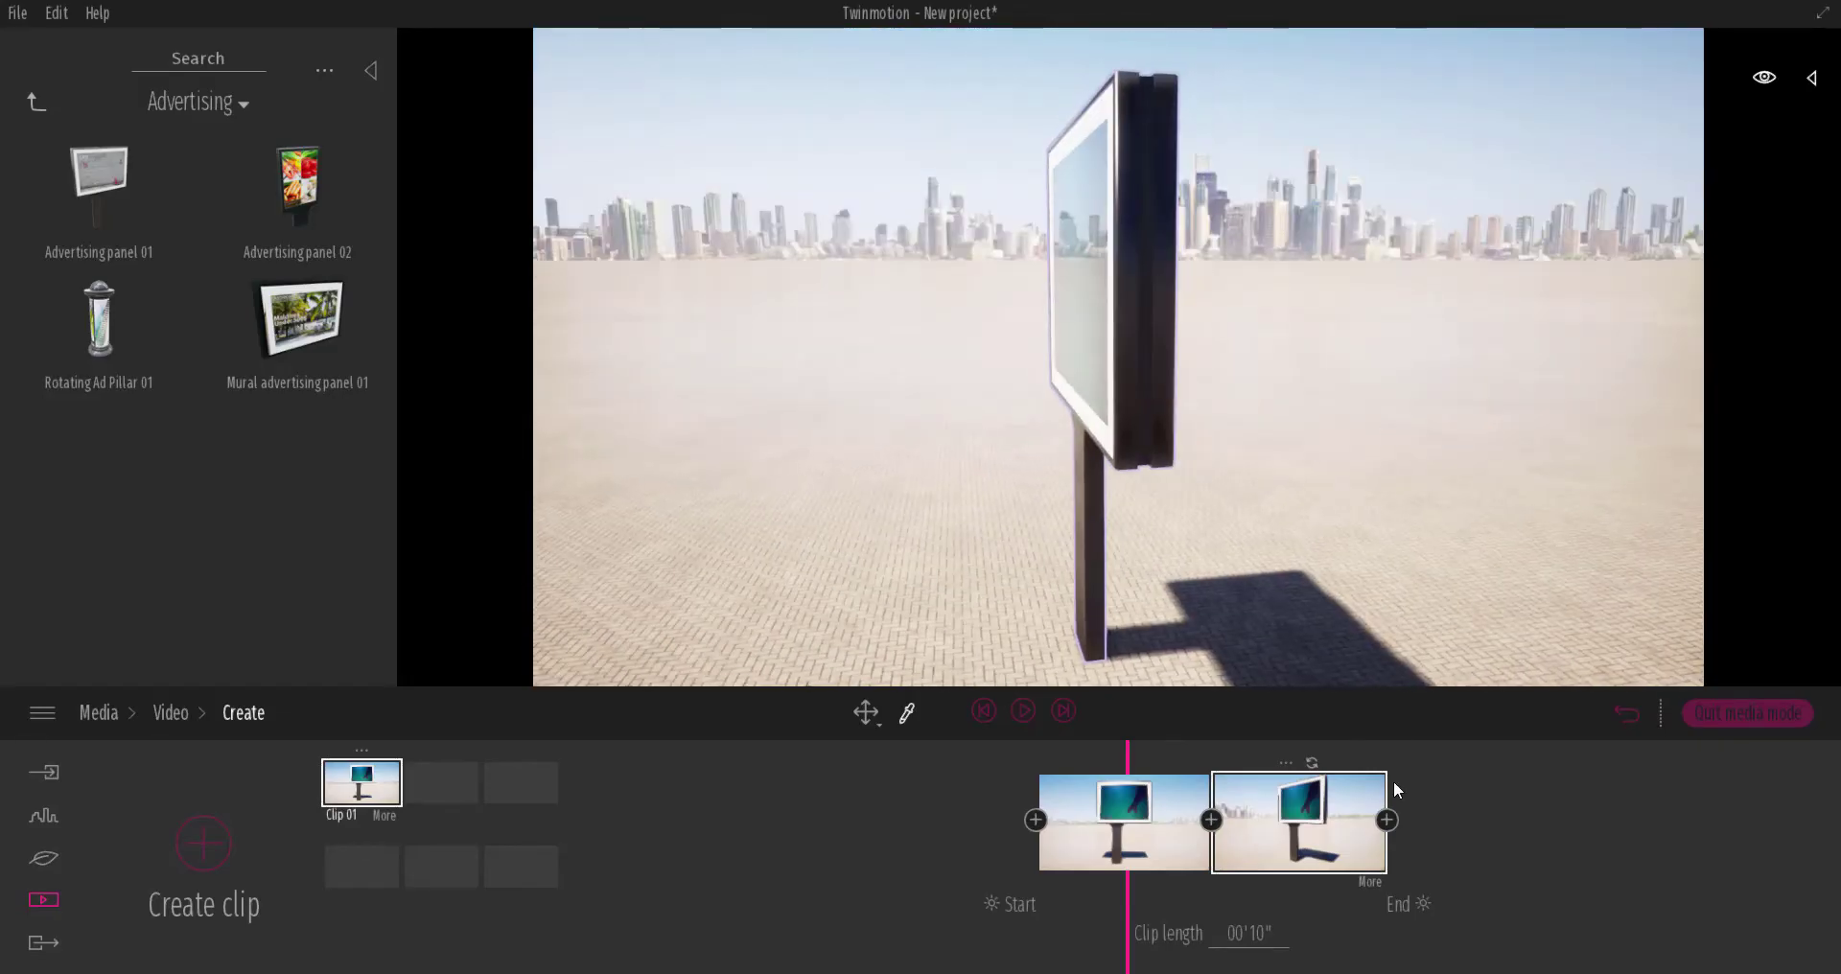
click(1387, 820)
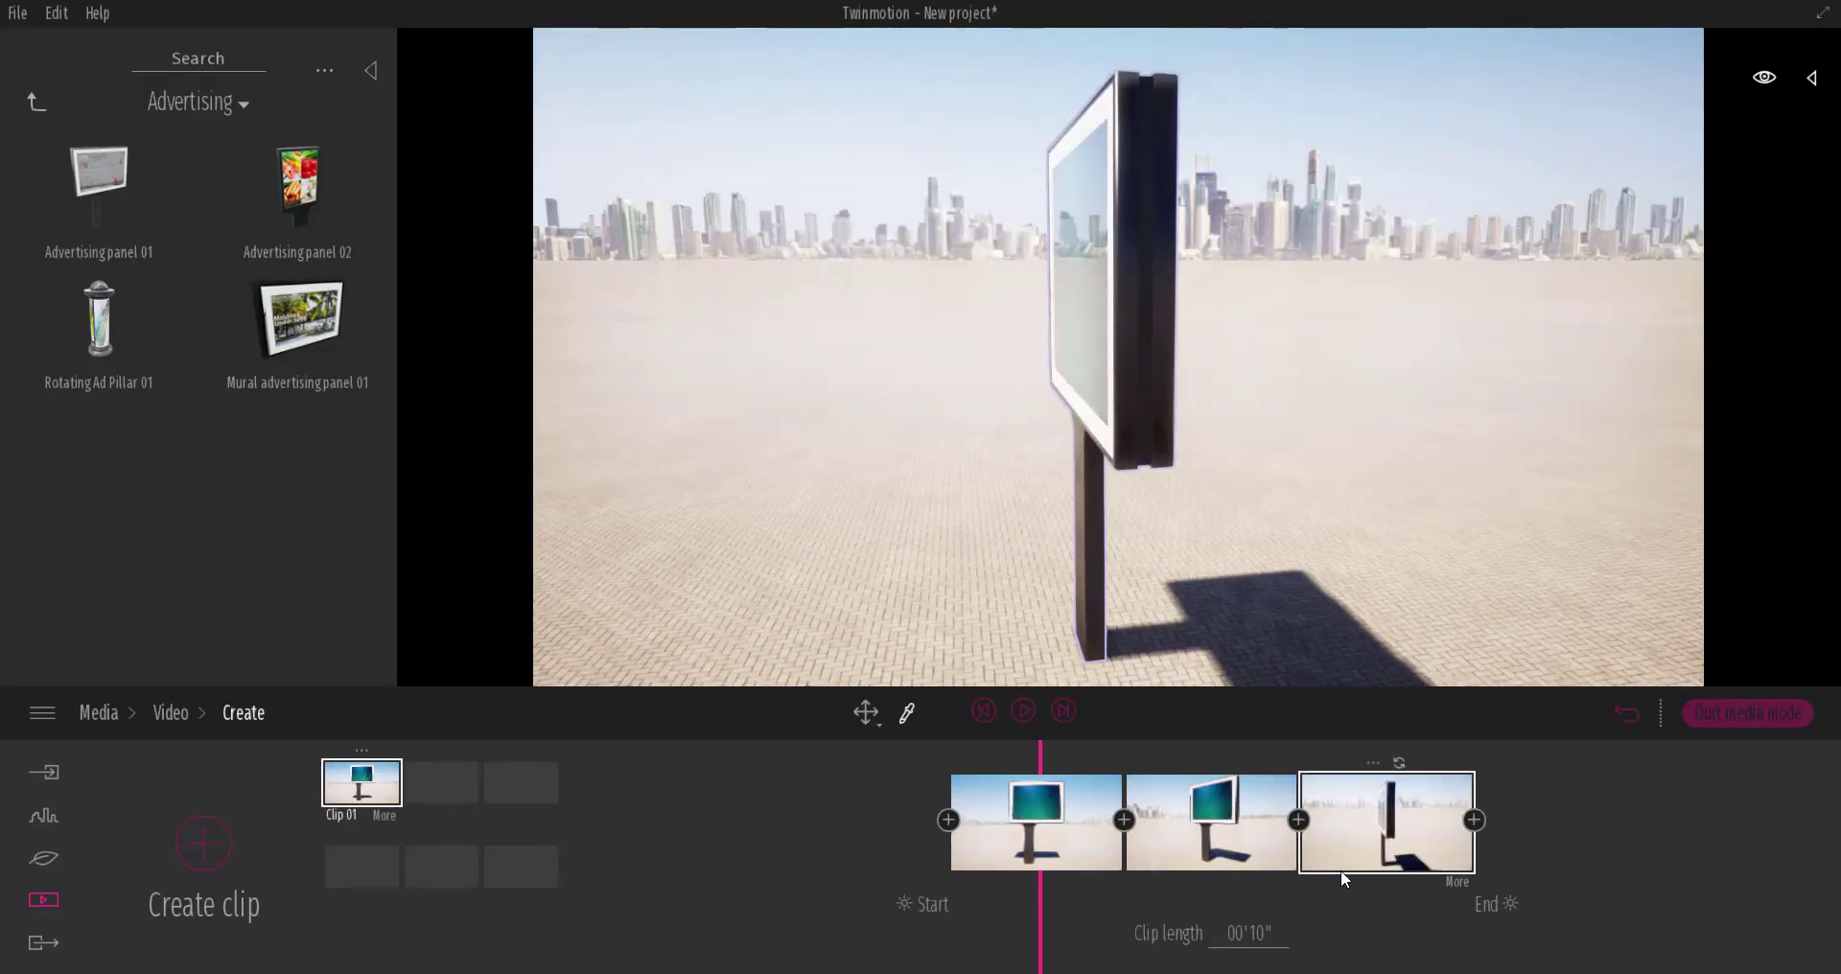
Play the clip from its first keyframe to preview the camera movement and the panel's video, then pause it
click(987, 713)
click(1022, 710)
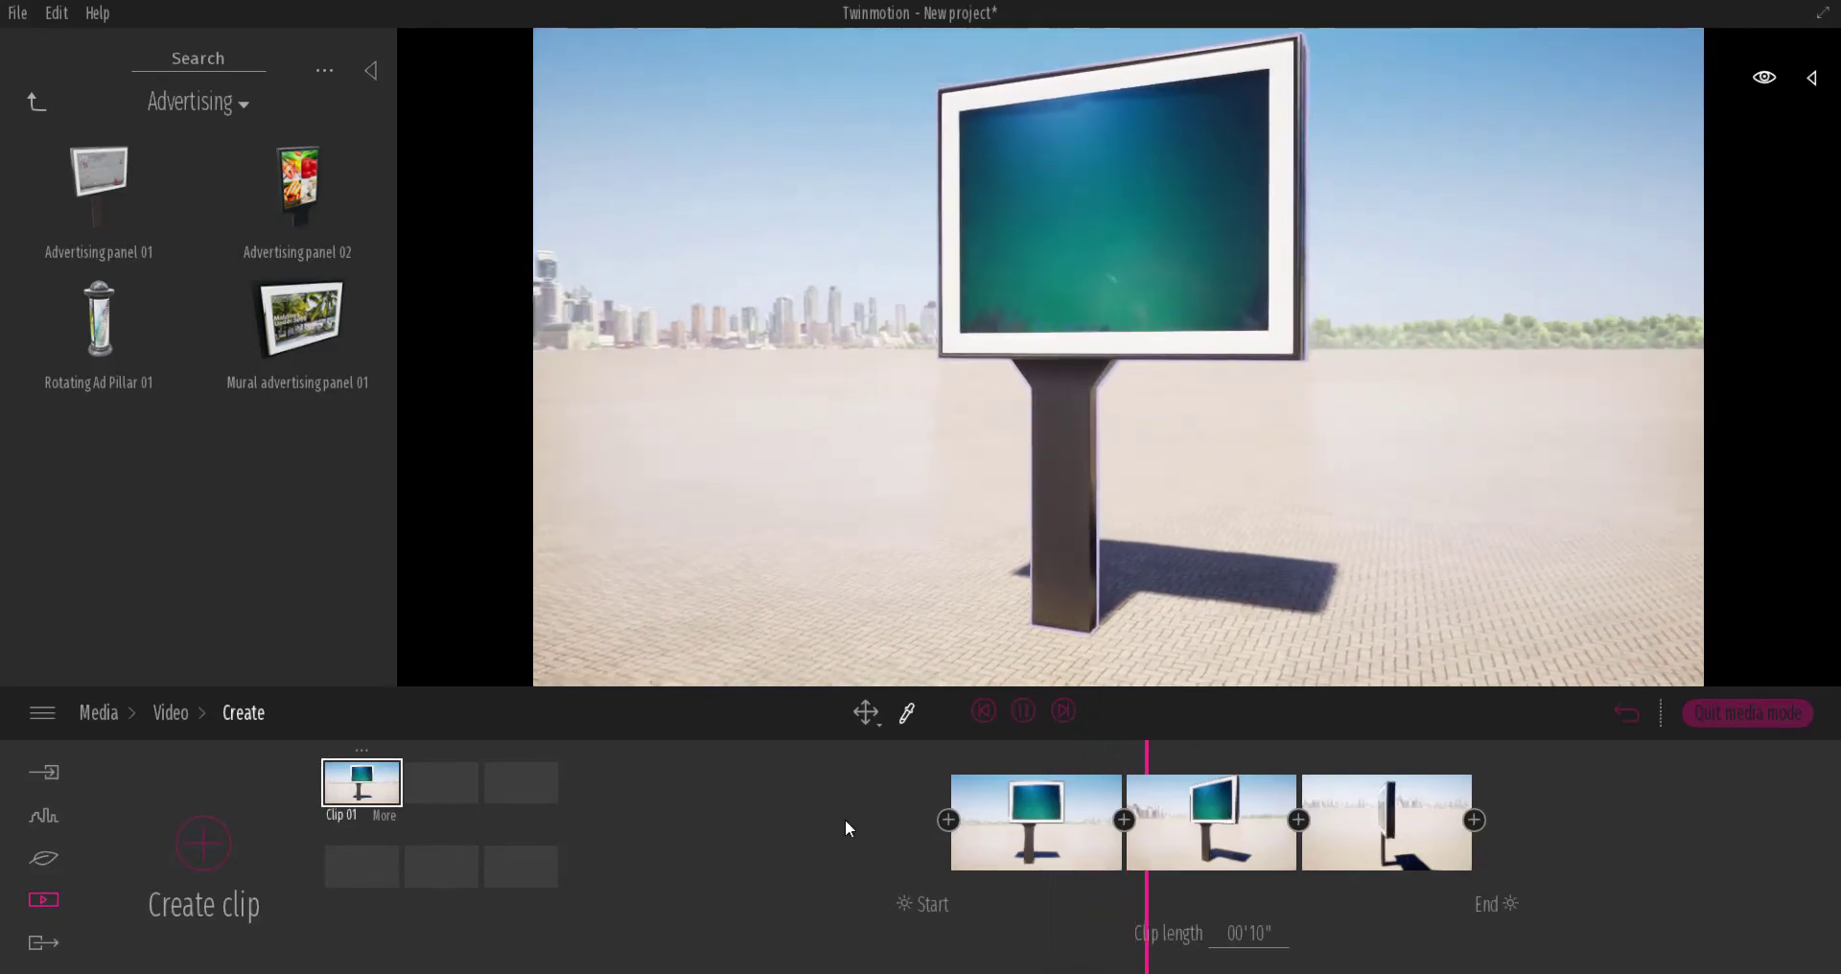
click(1018, 712)
Make the sky cloudier through the Weather setting of the first keyframe in Clip 01
click(44, 858)
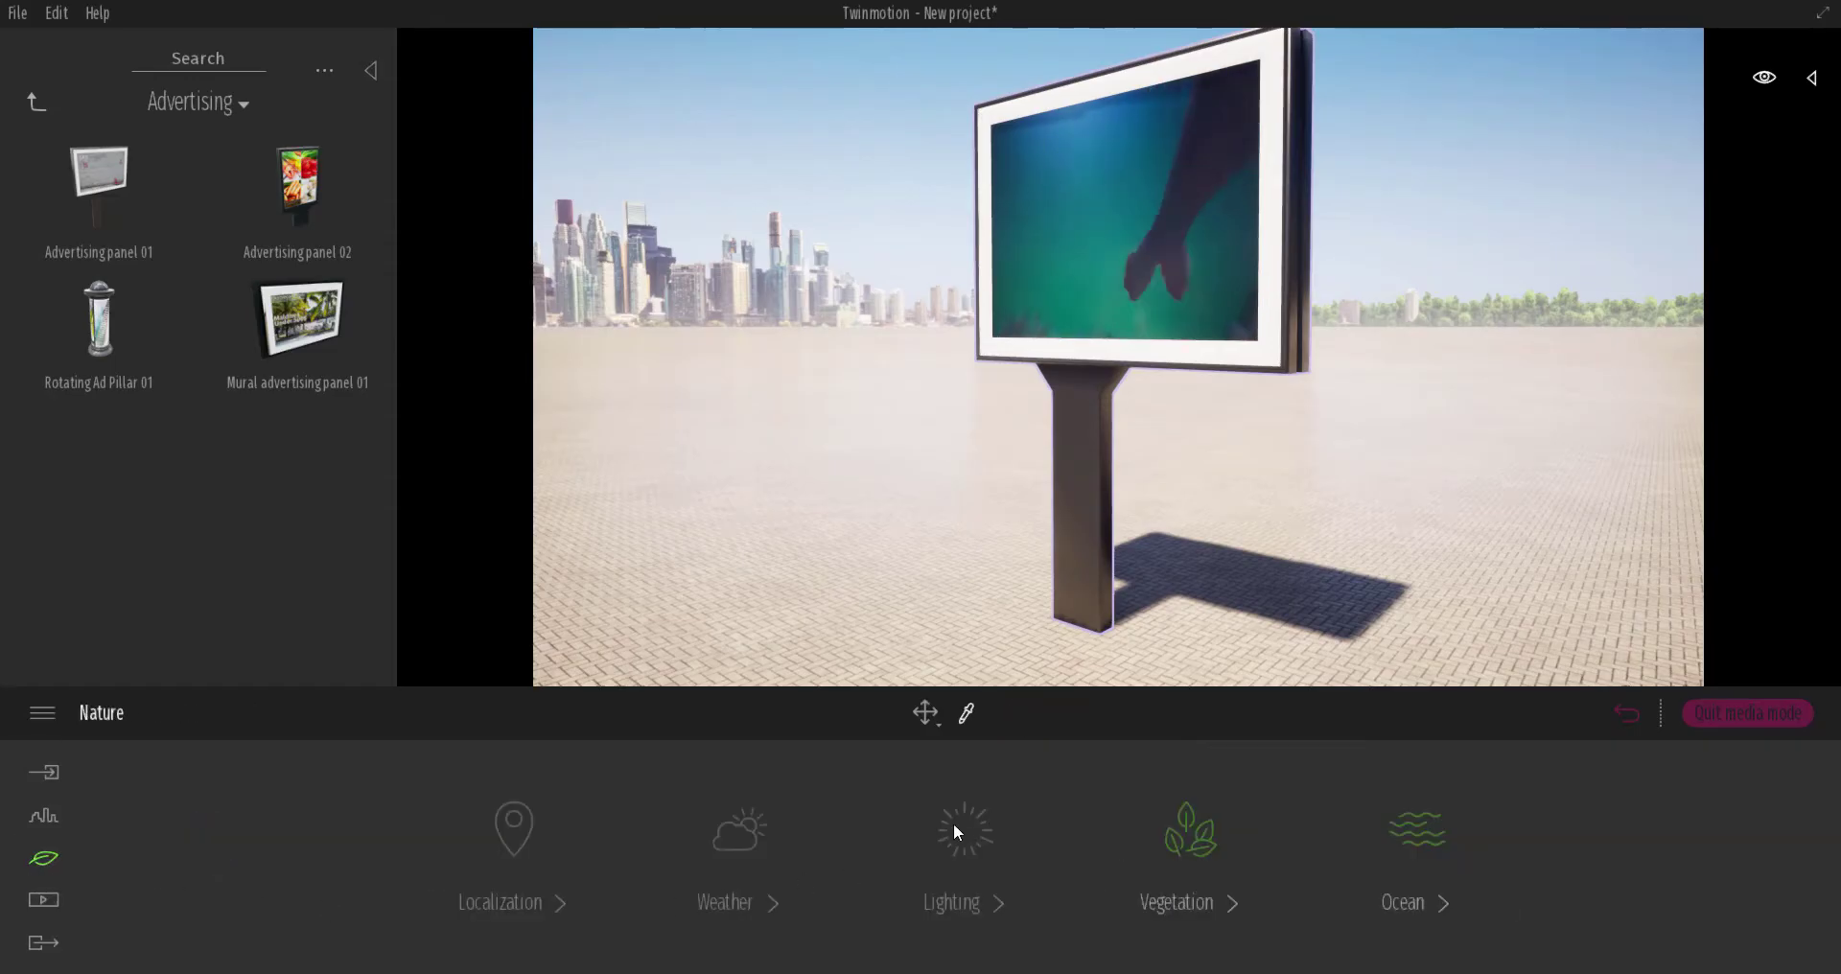
click(43, 899)
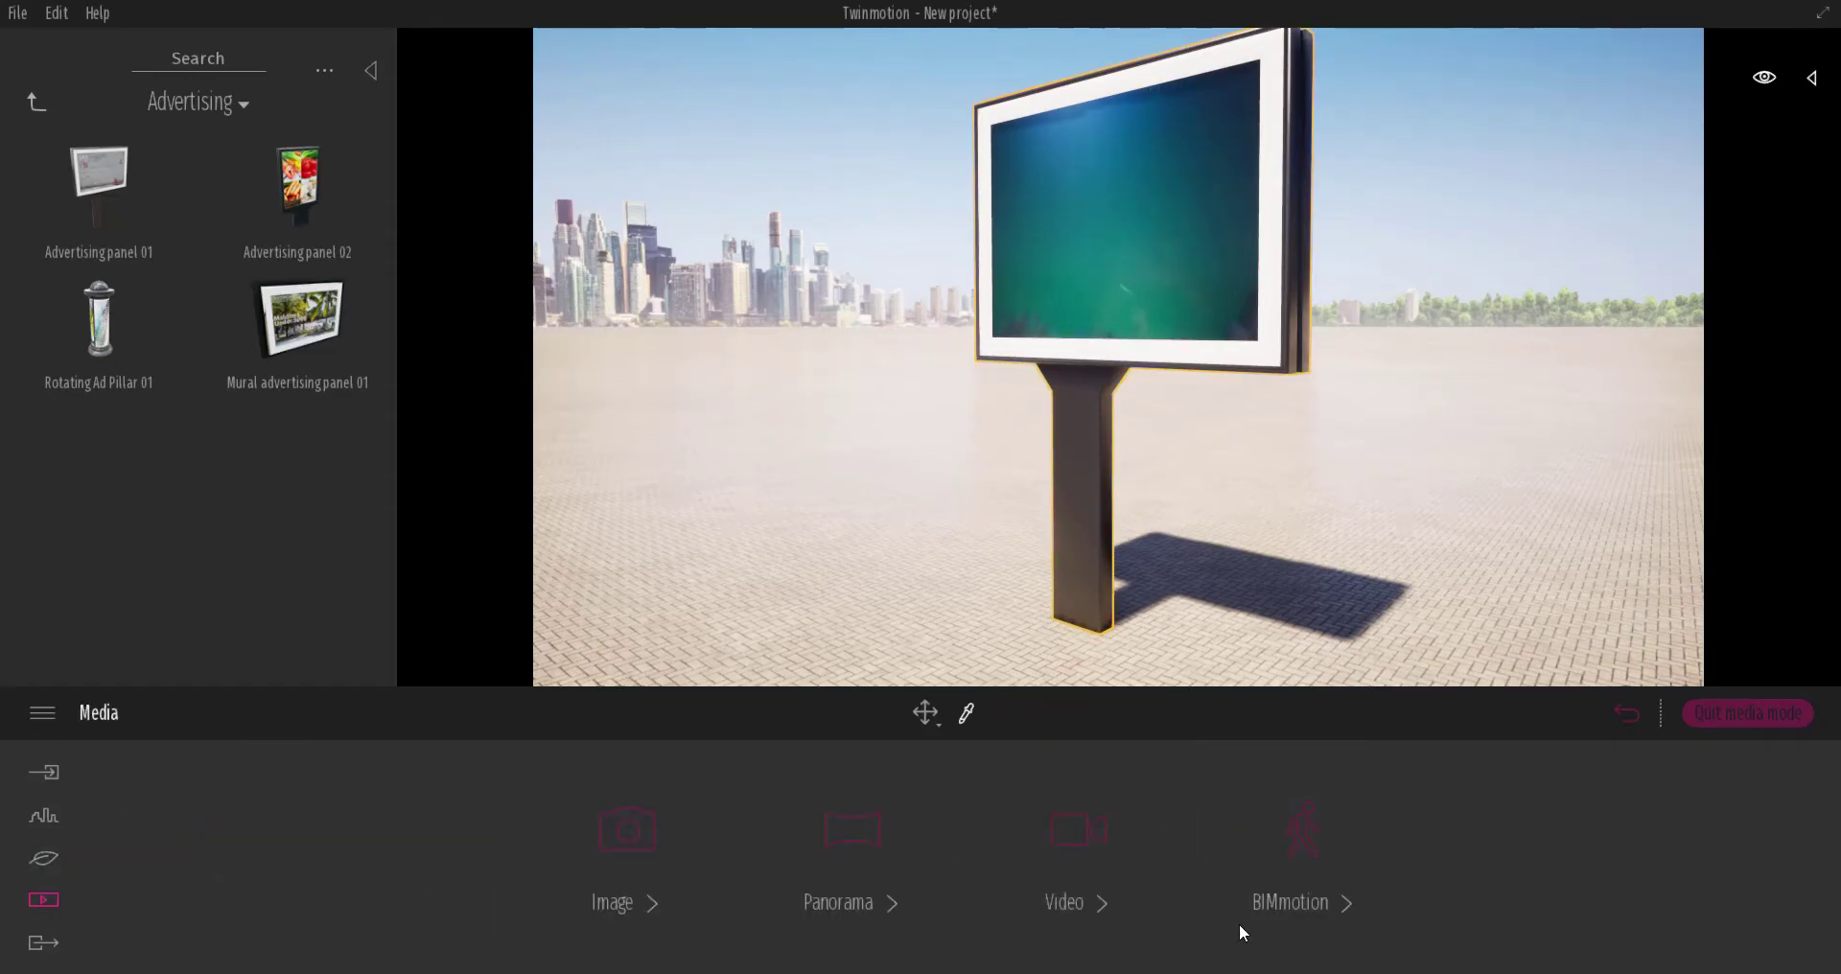
click(1090, 830)
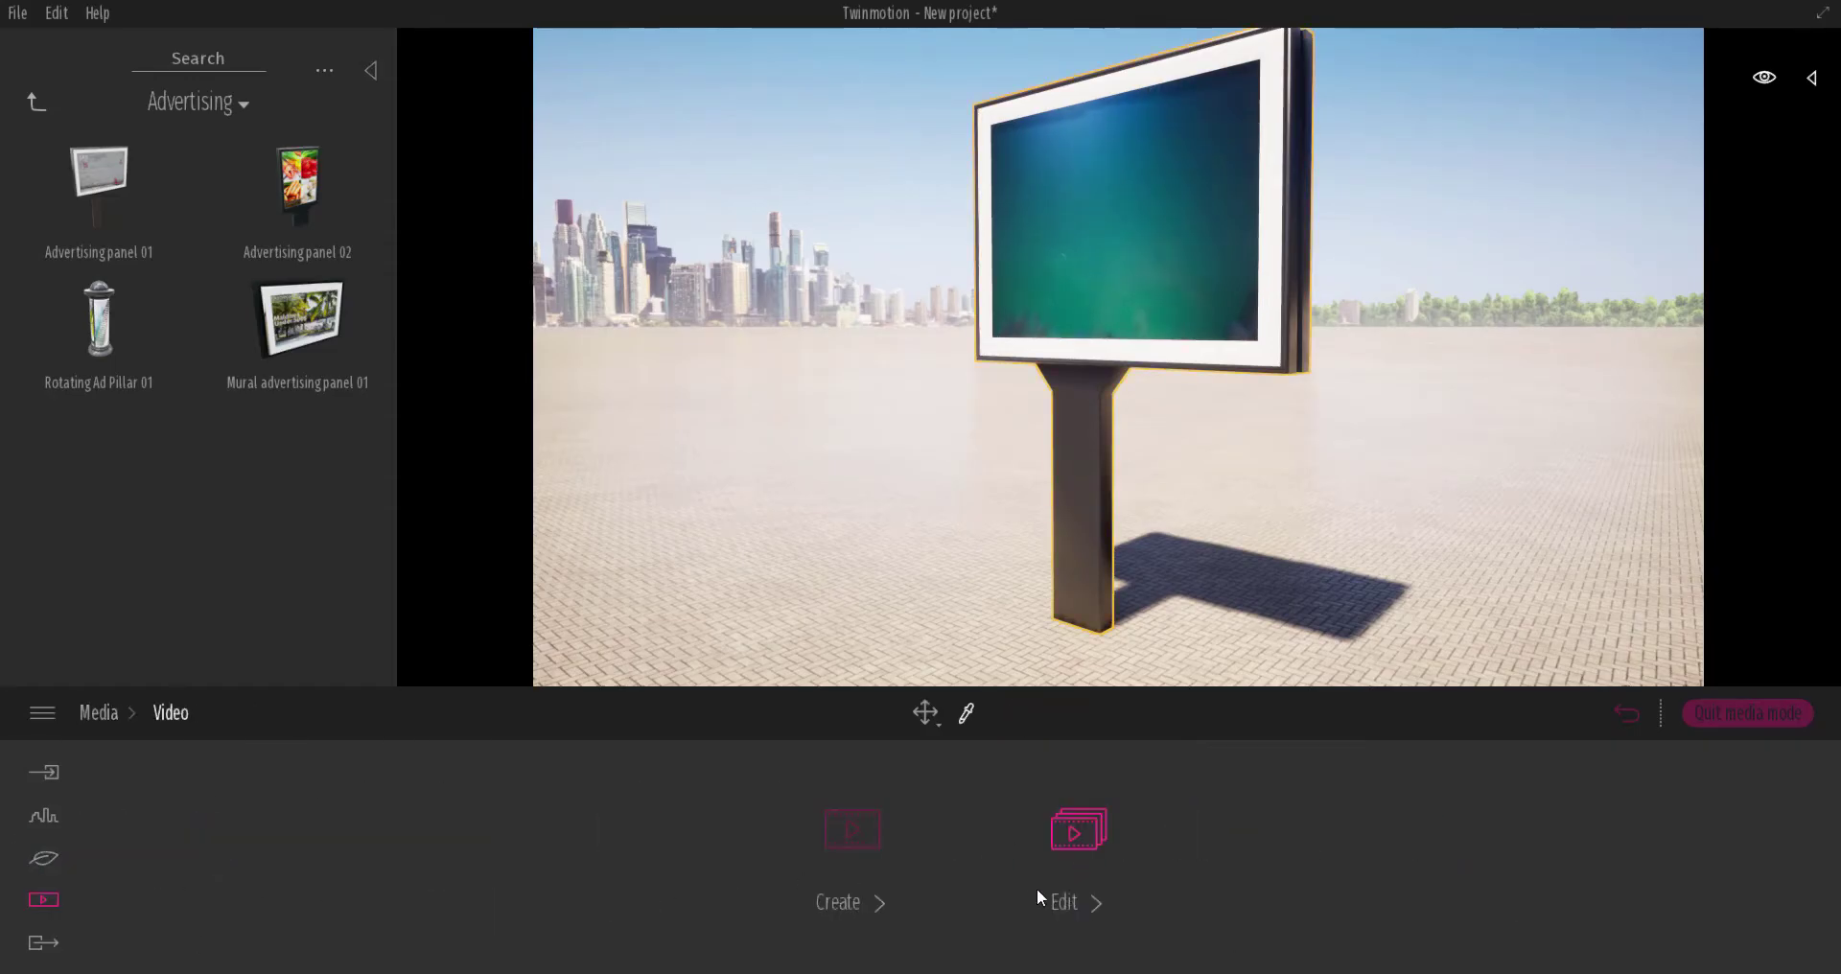
click(873, 828)
click(1077, 836)
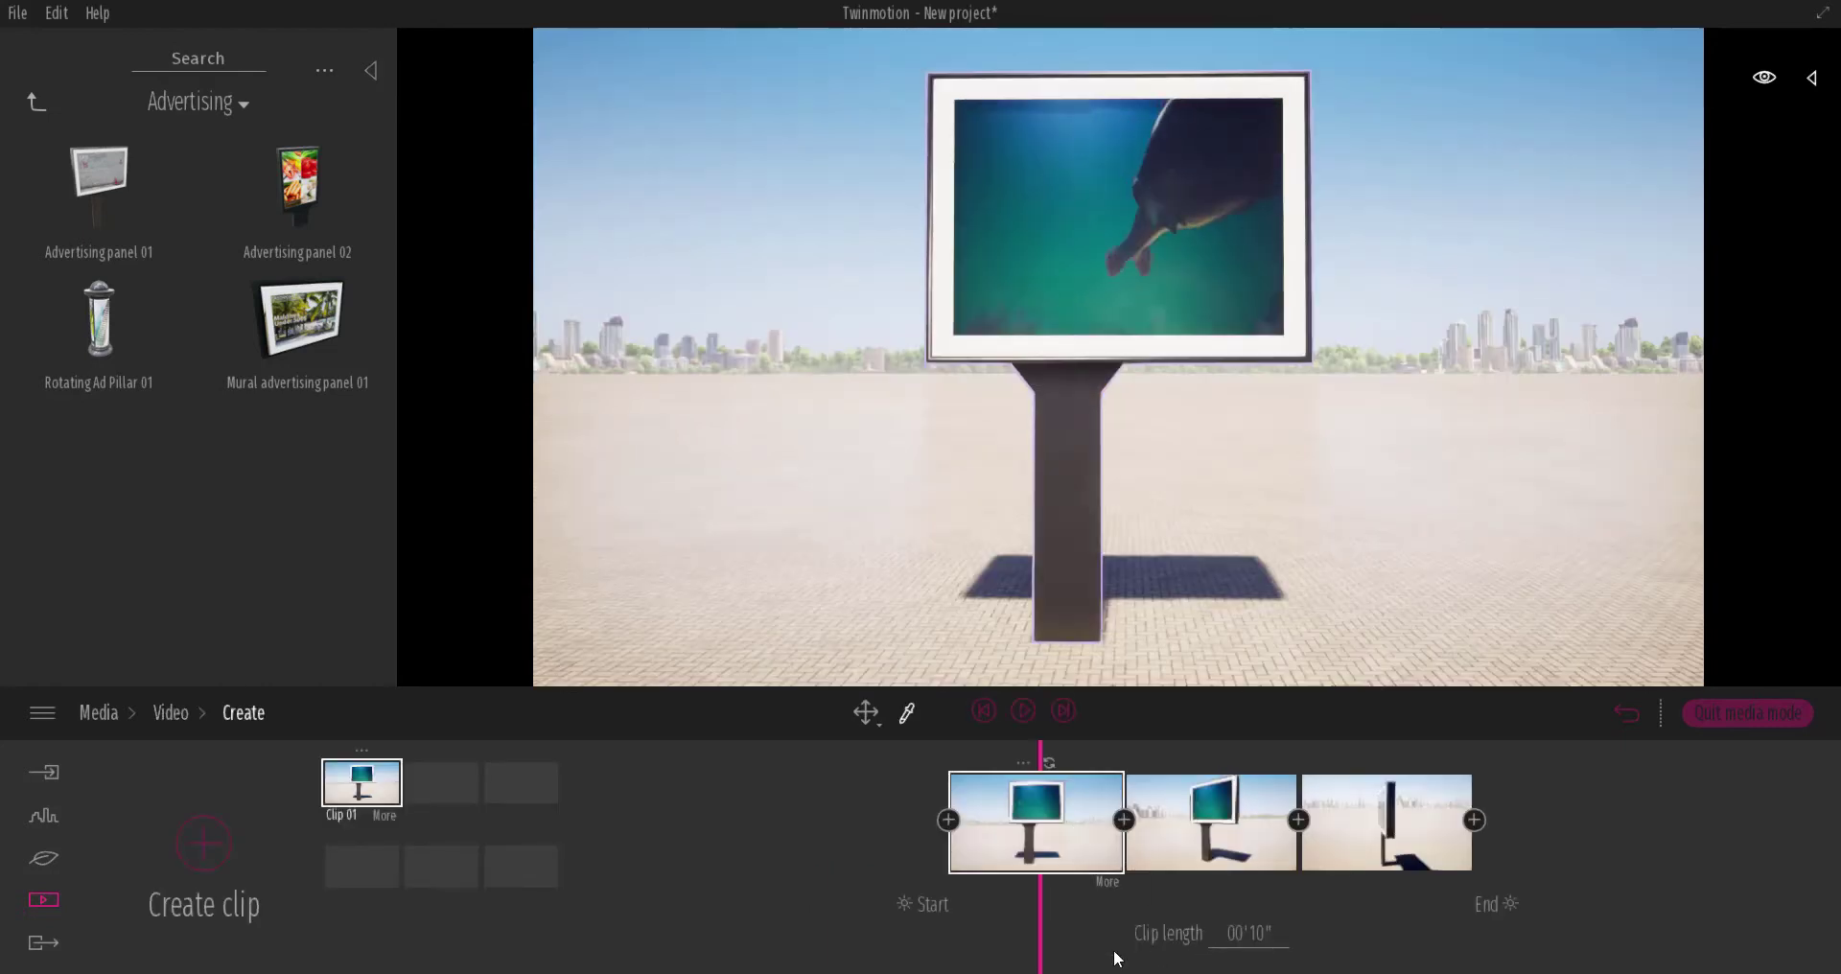
click(1108, 881)
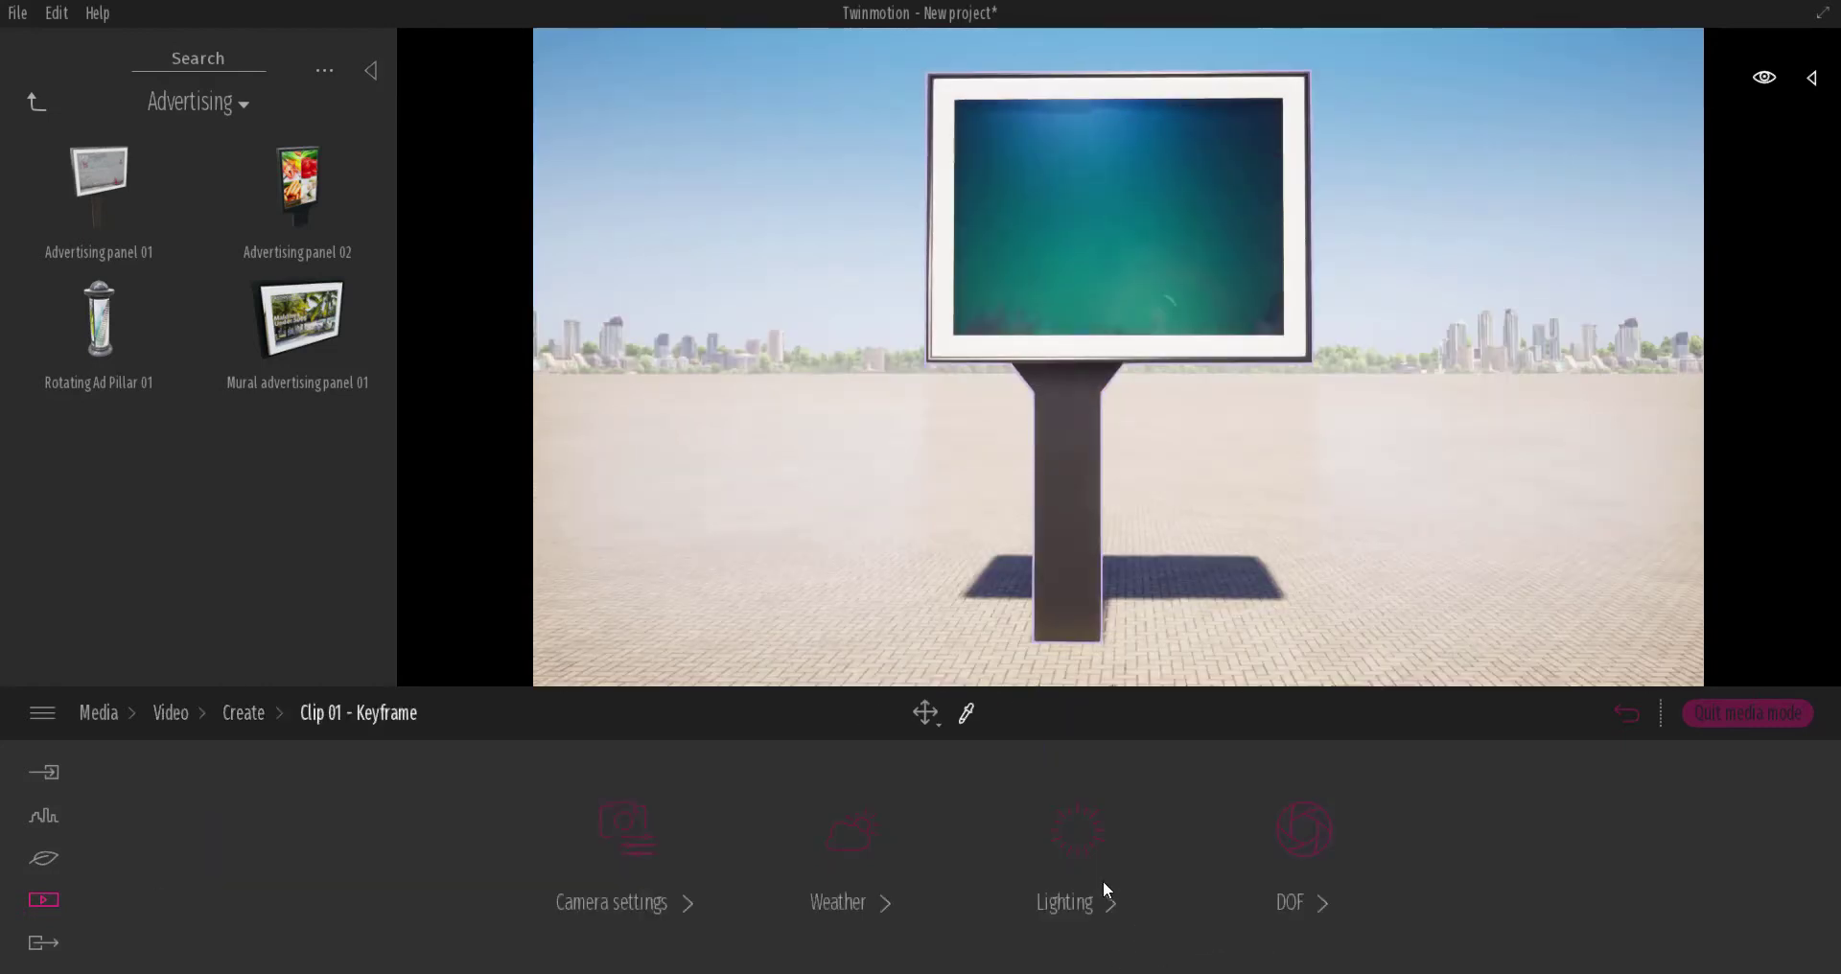
click(863, 836)
drag(335, 807, 438, 806)
click(361, 715)
click(255, 717)
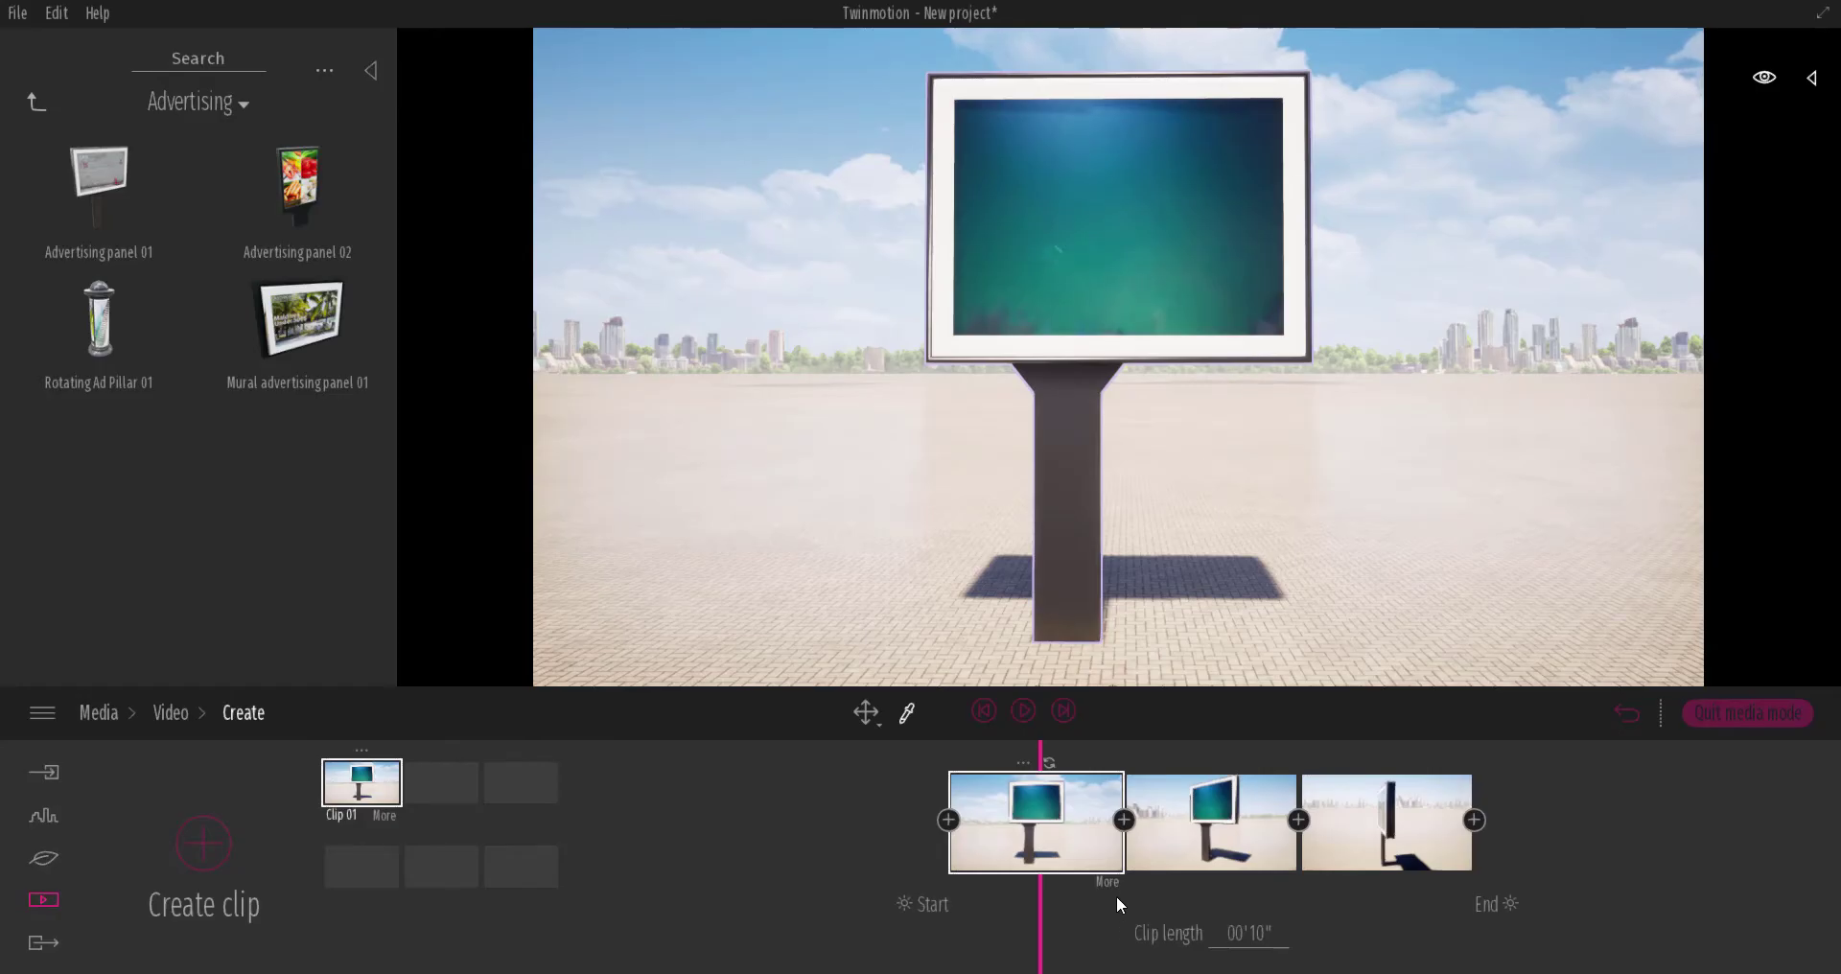
Select Clip 01 as the video to export
click(43, 944)
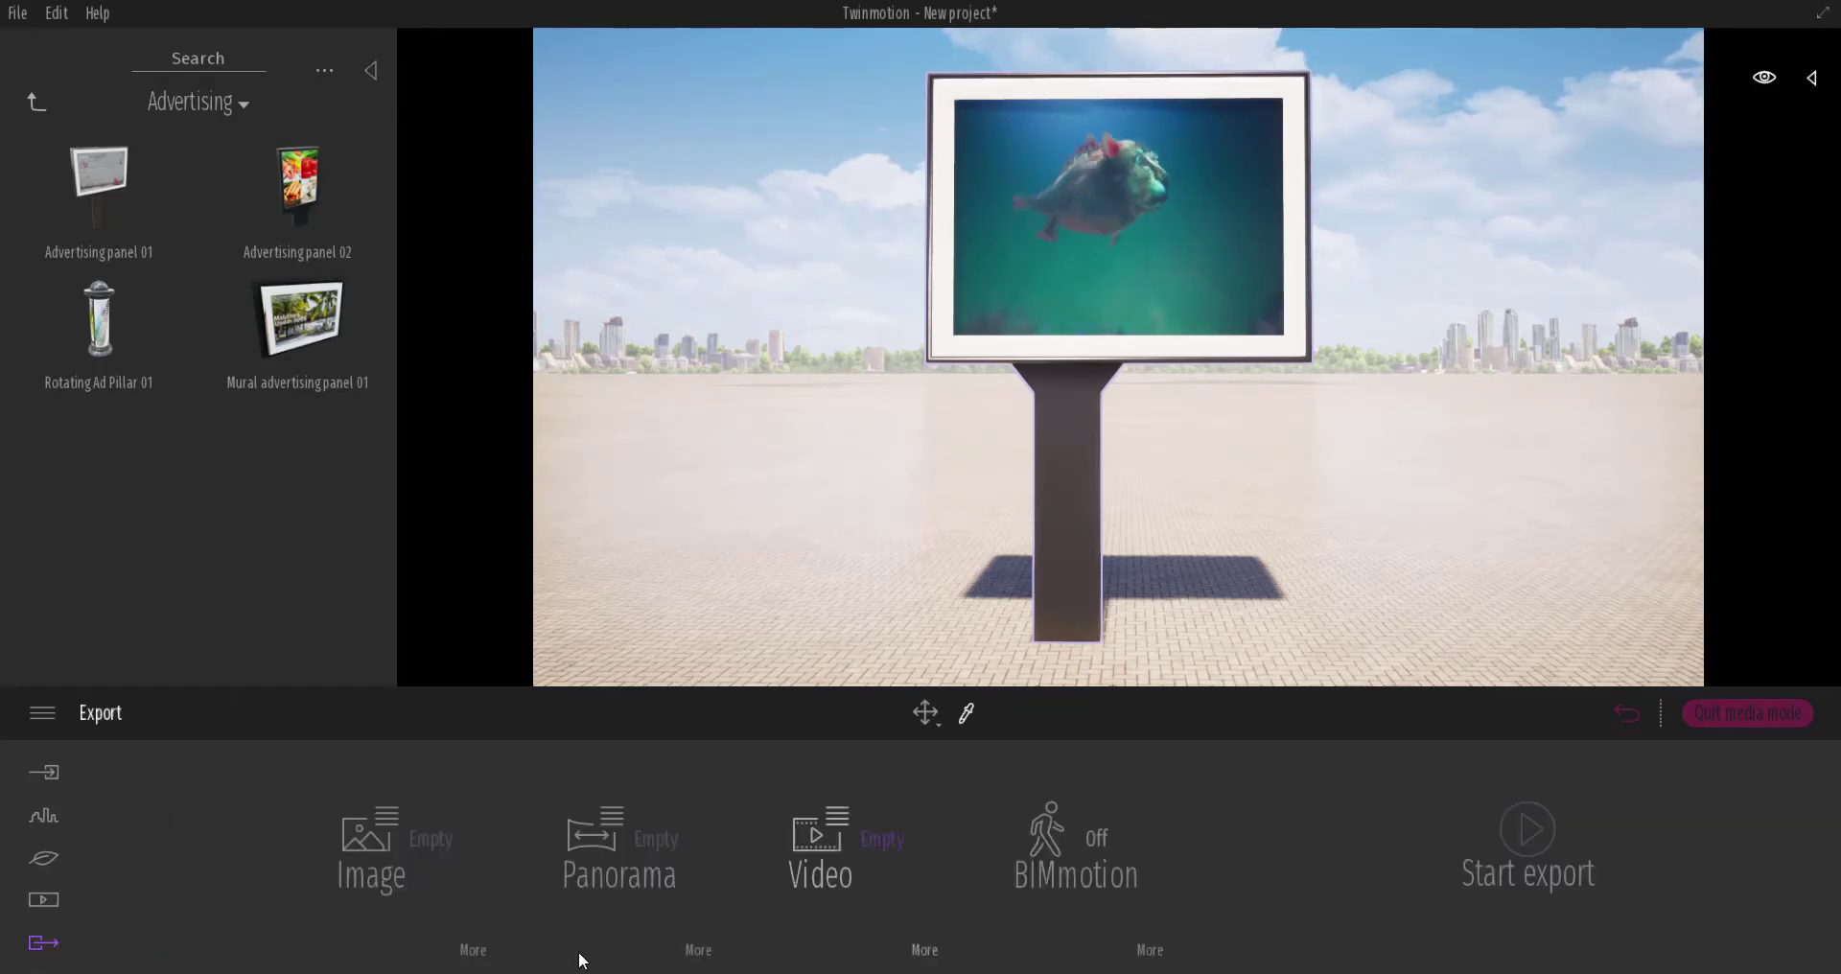
click(882, 839)
click(823, 760)
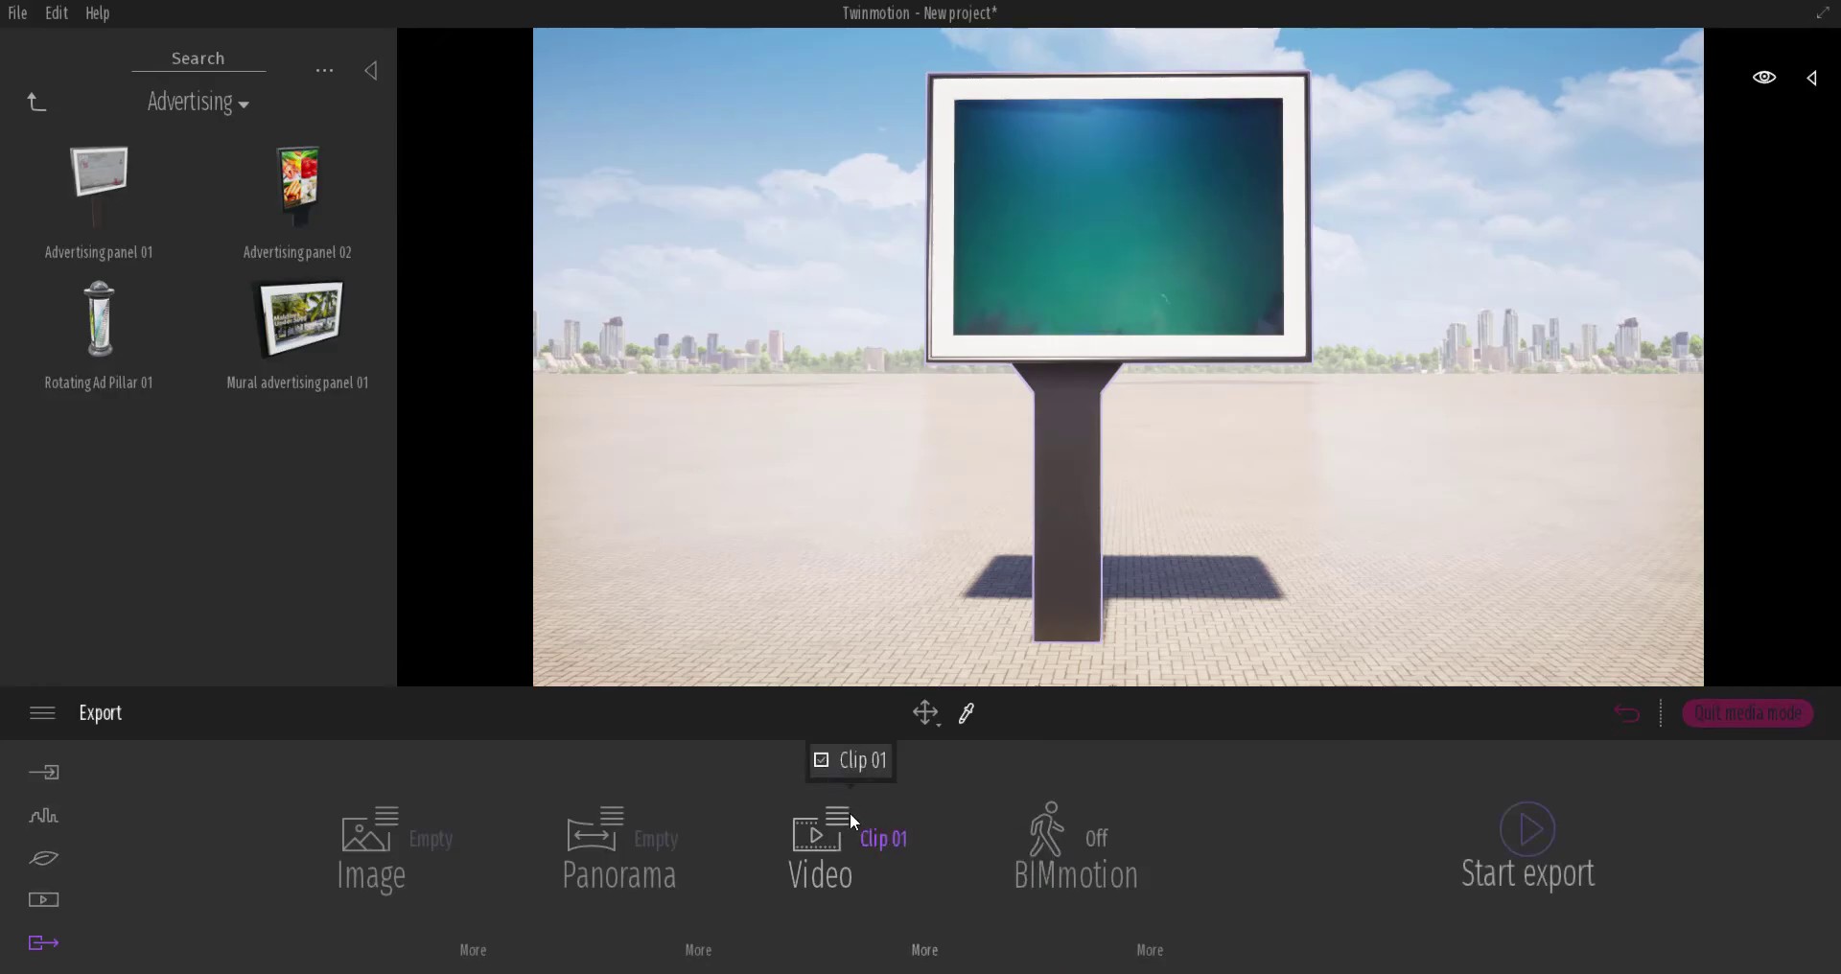
Review the framerate and format options of the video export, and turn on Max reflection and Max lighting
click(924, 950)
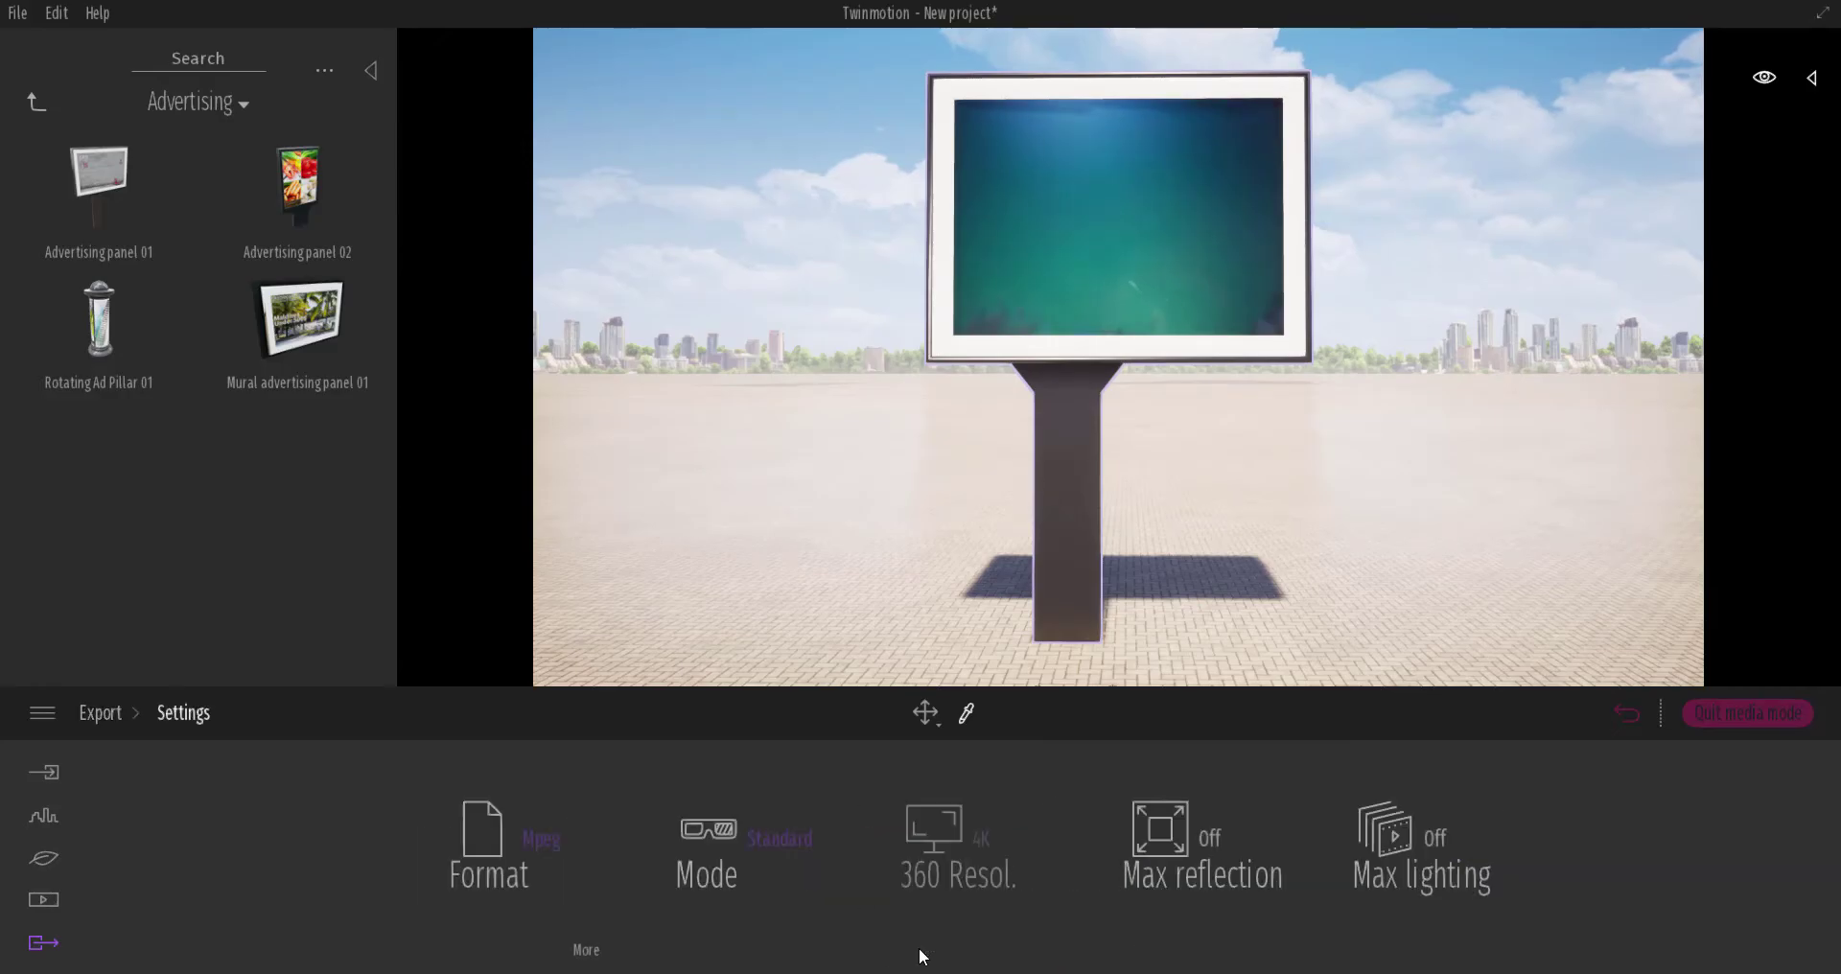
click(586, 950)
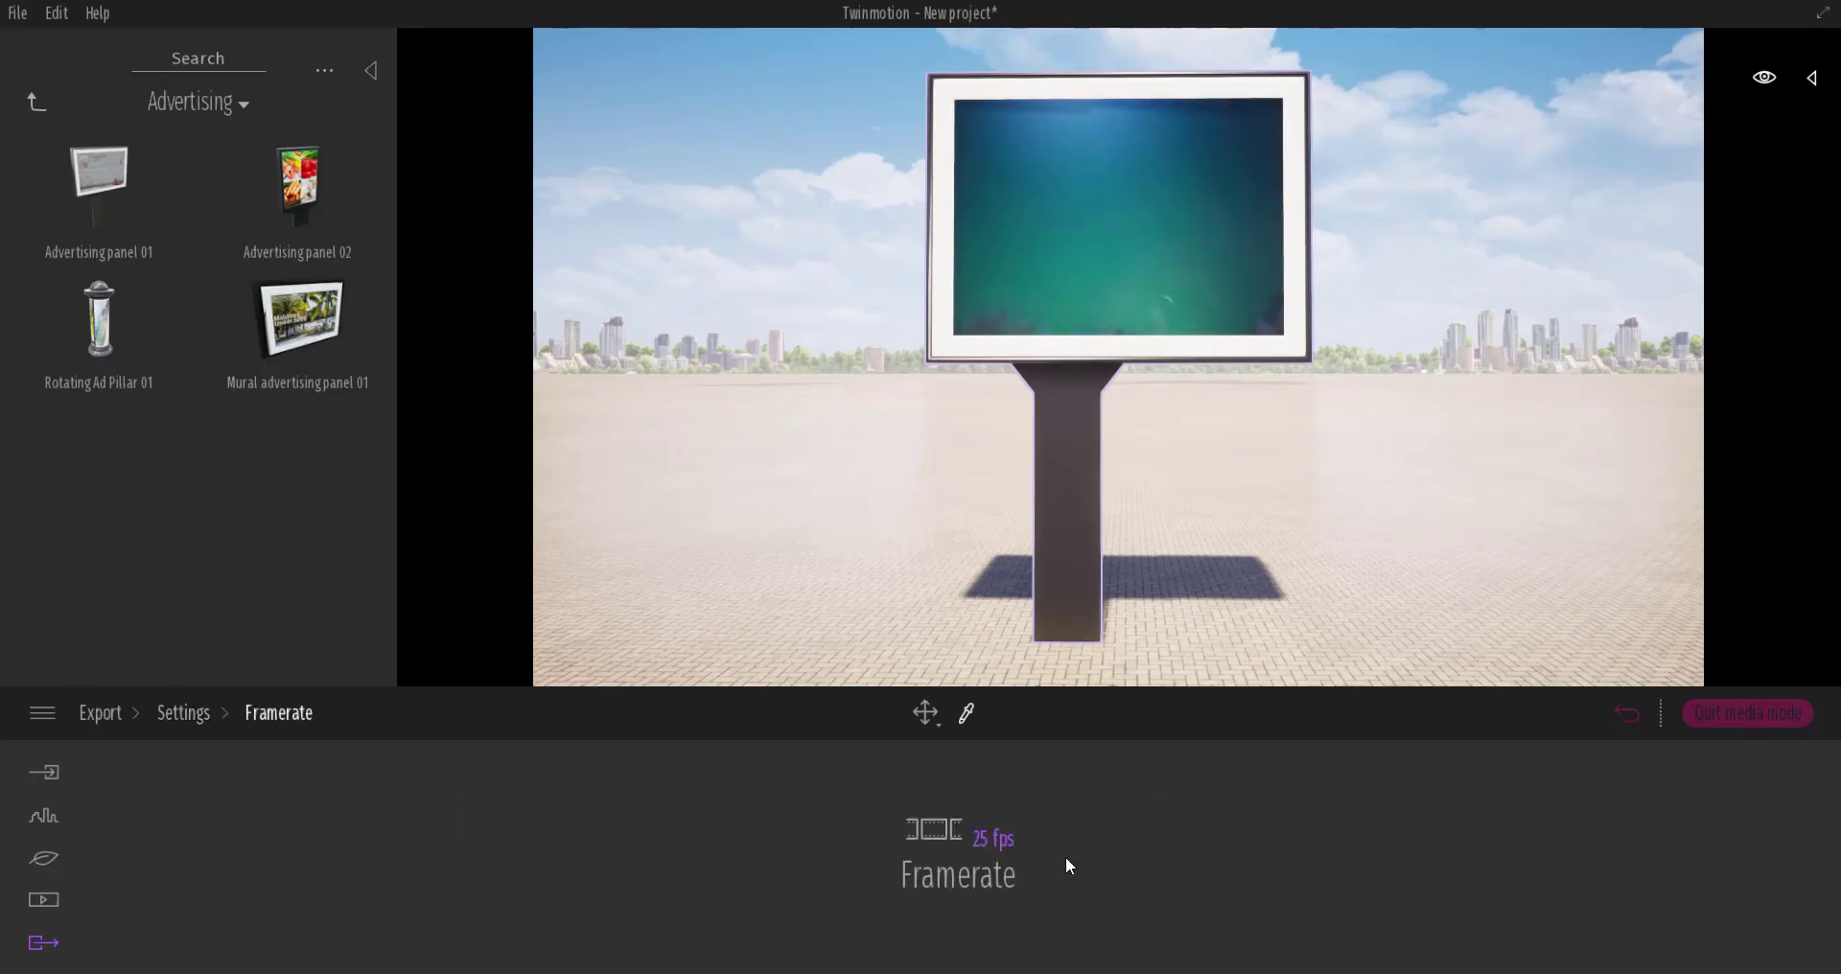
click(997, 838)
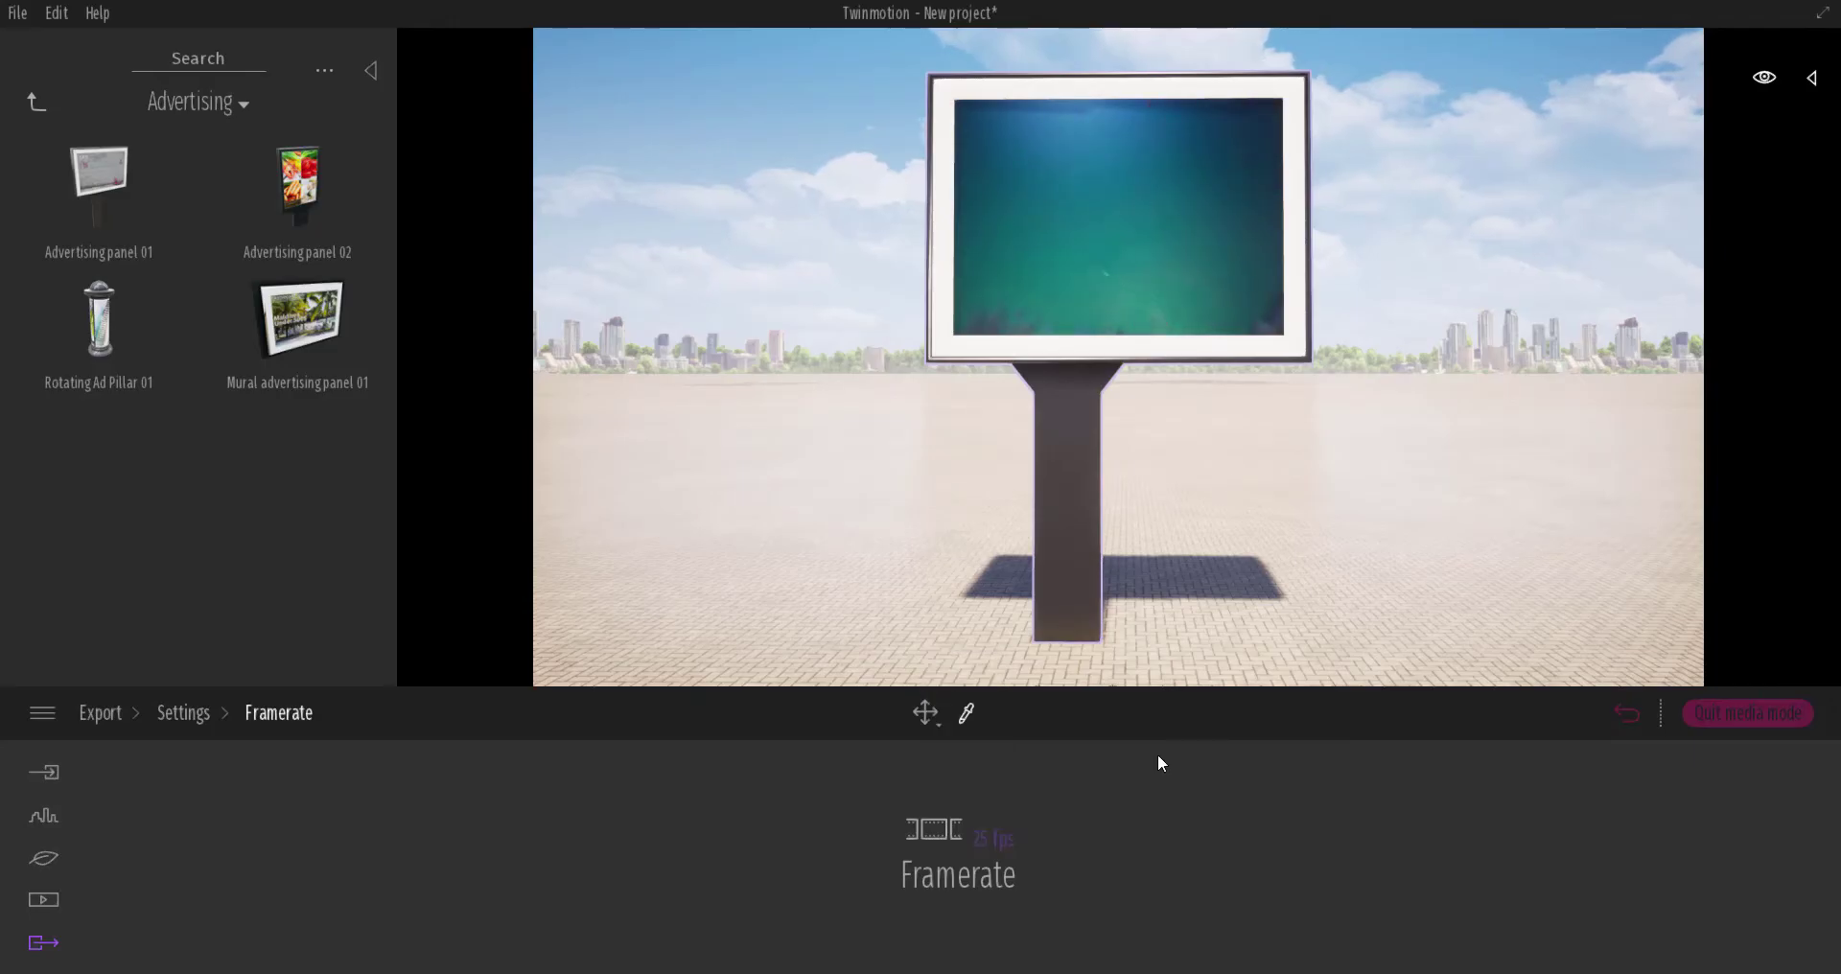
click(993, 839)
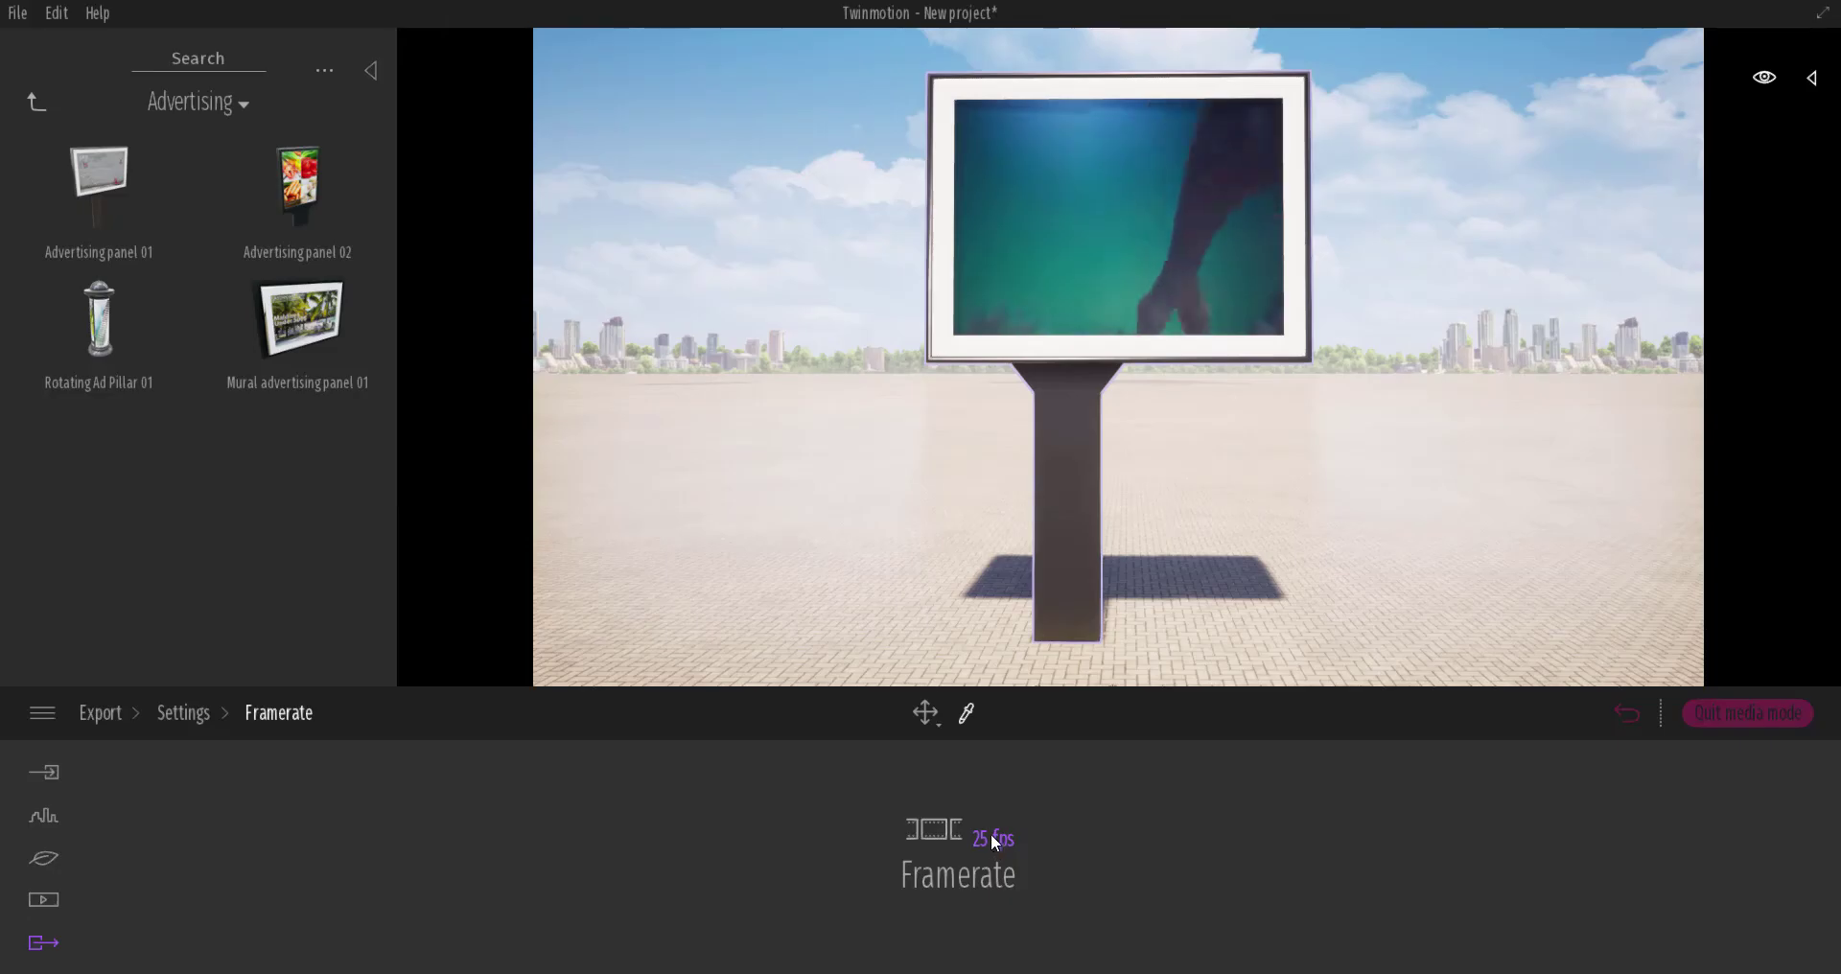
click(209, 711)
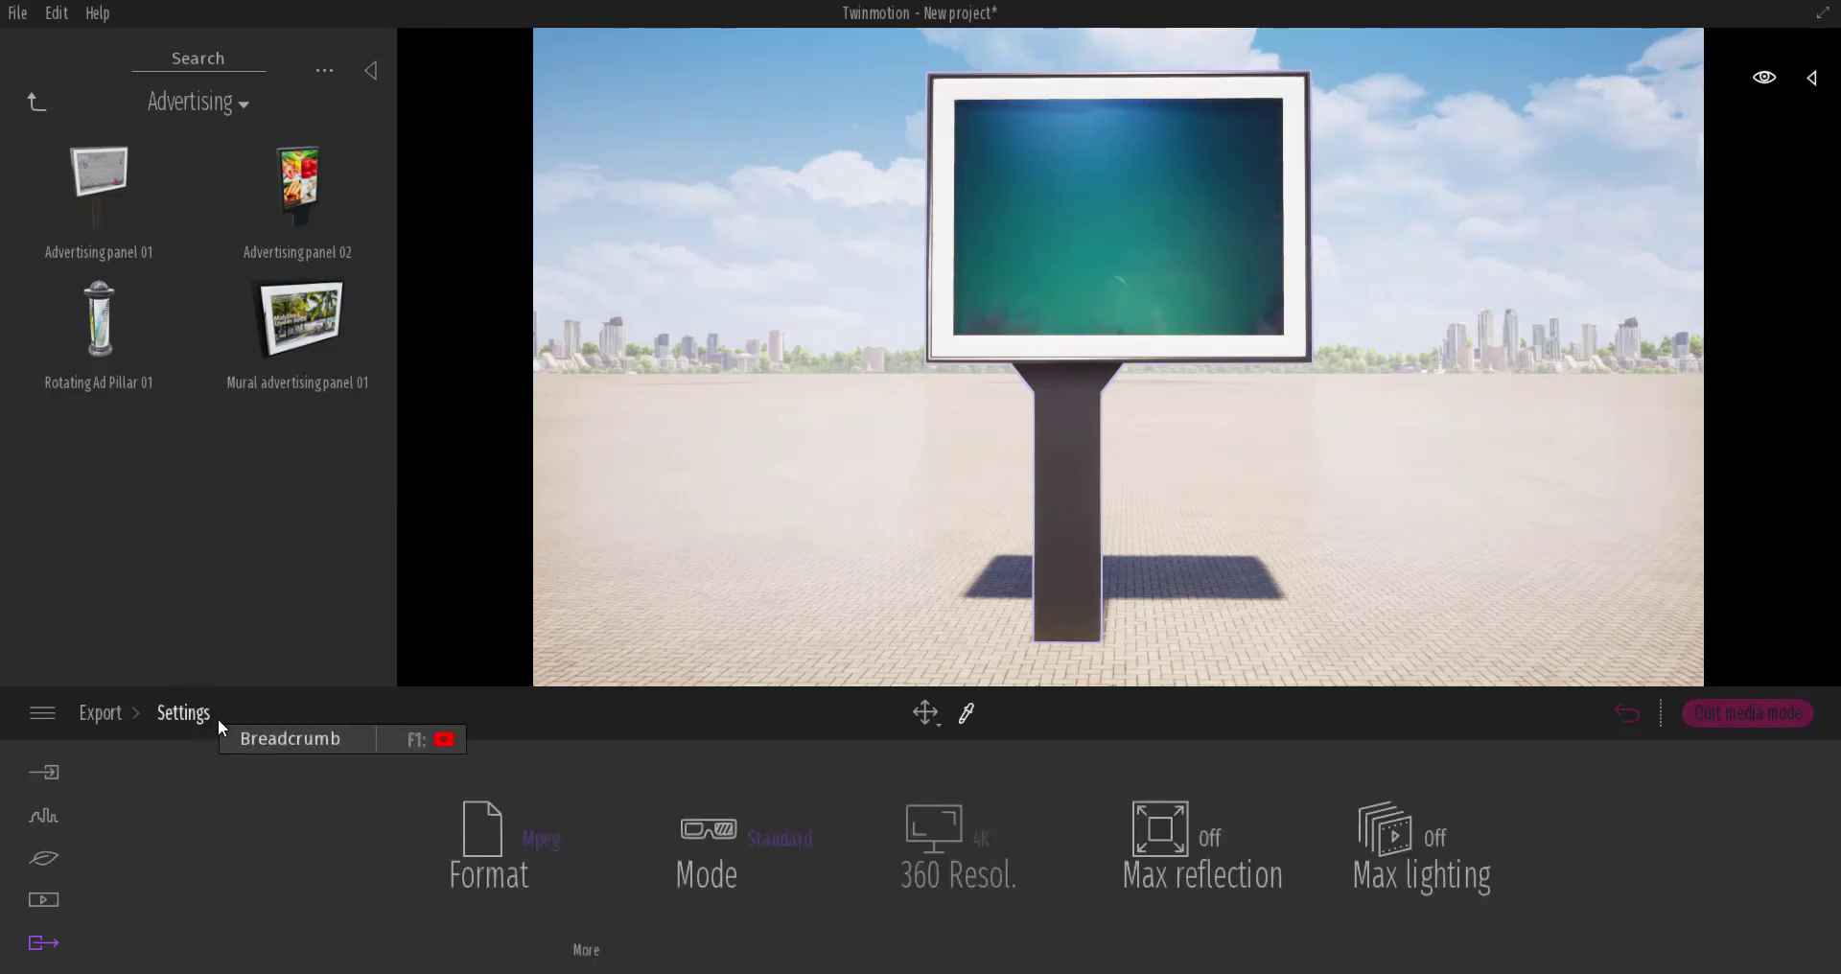
click(557, 848)
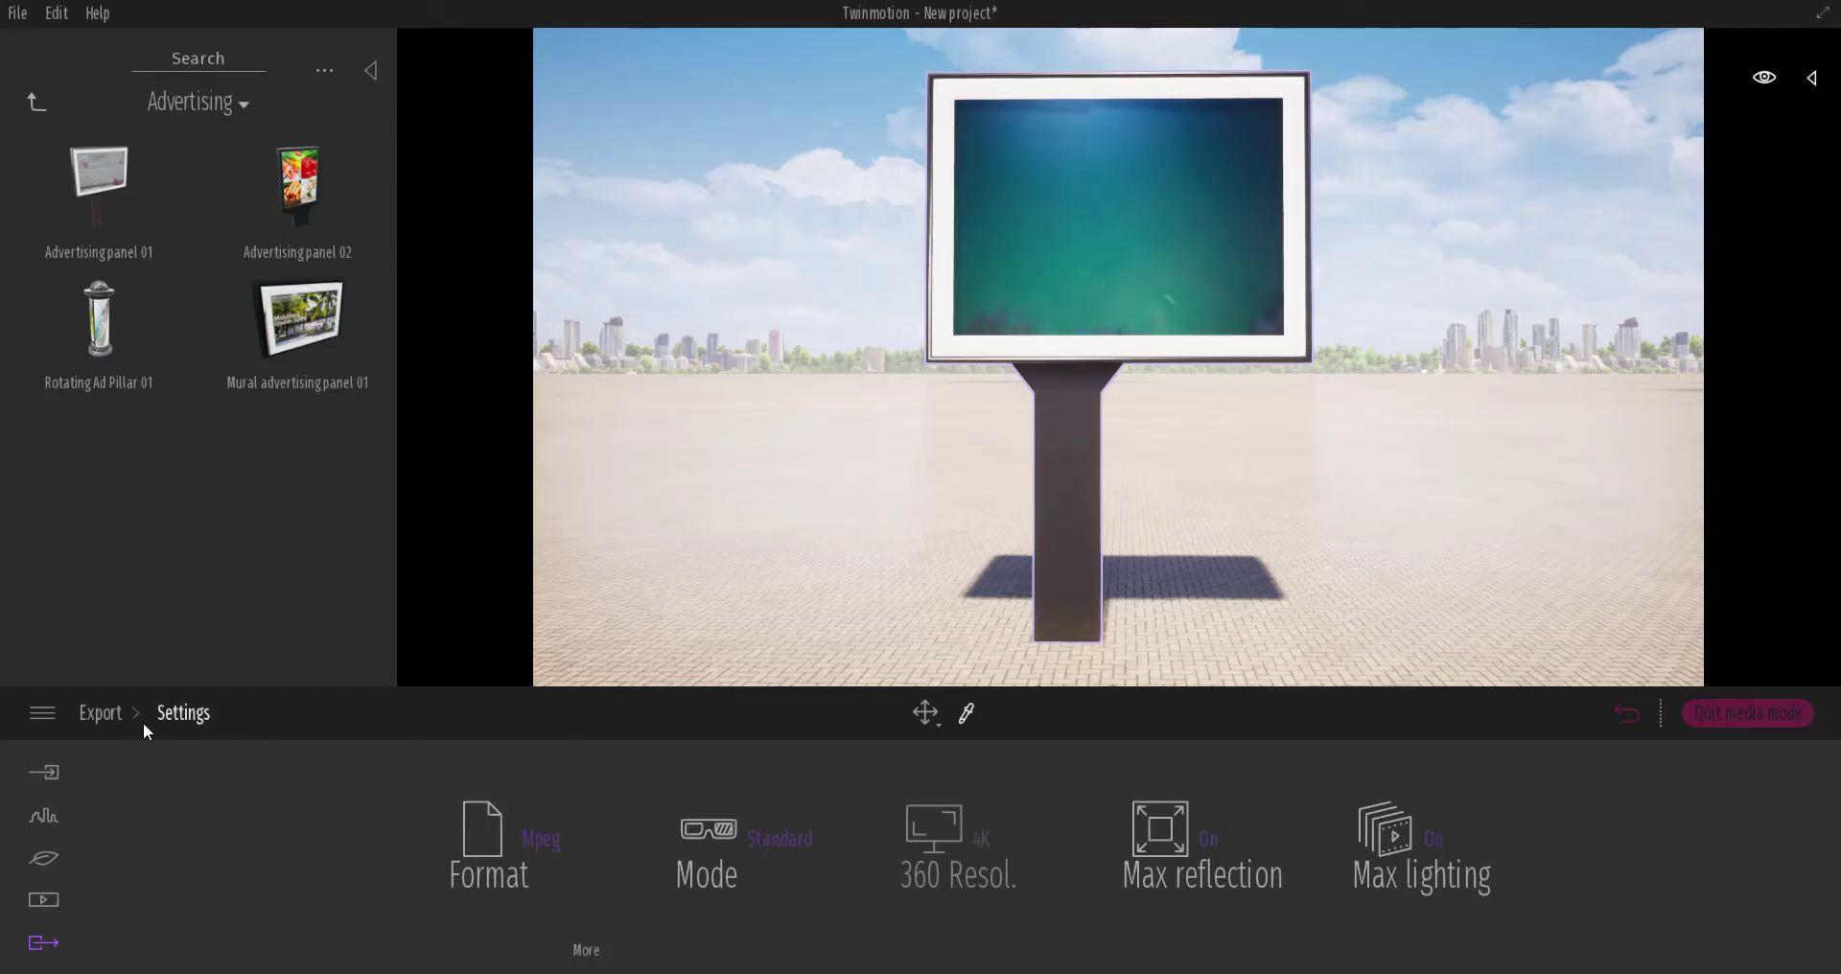
click(101, 712)
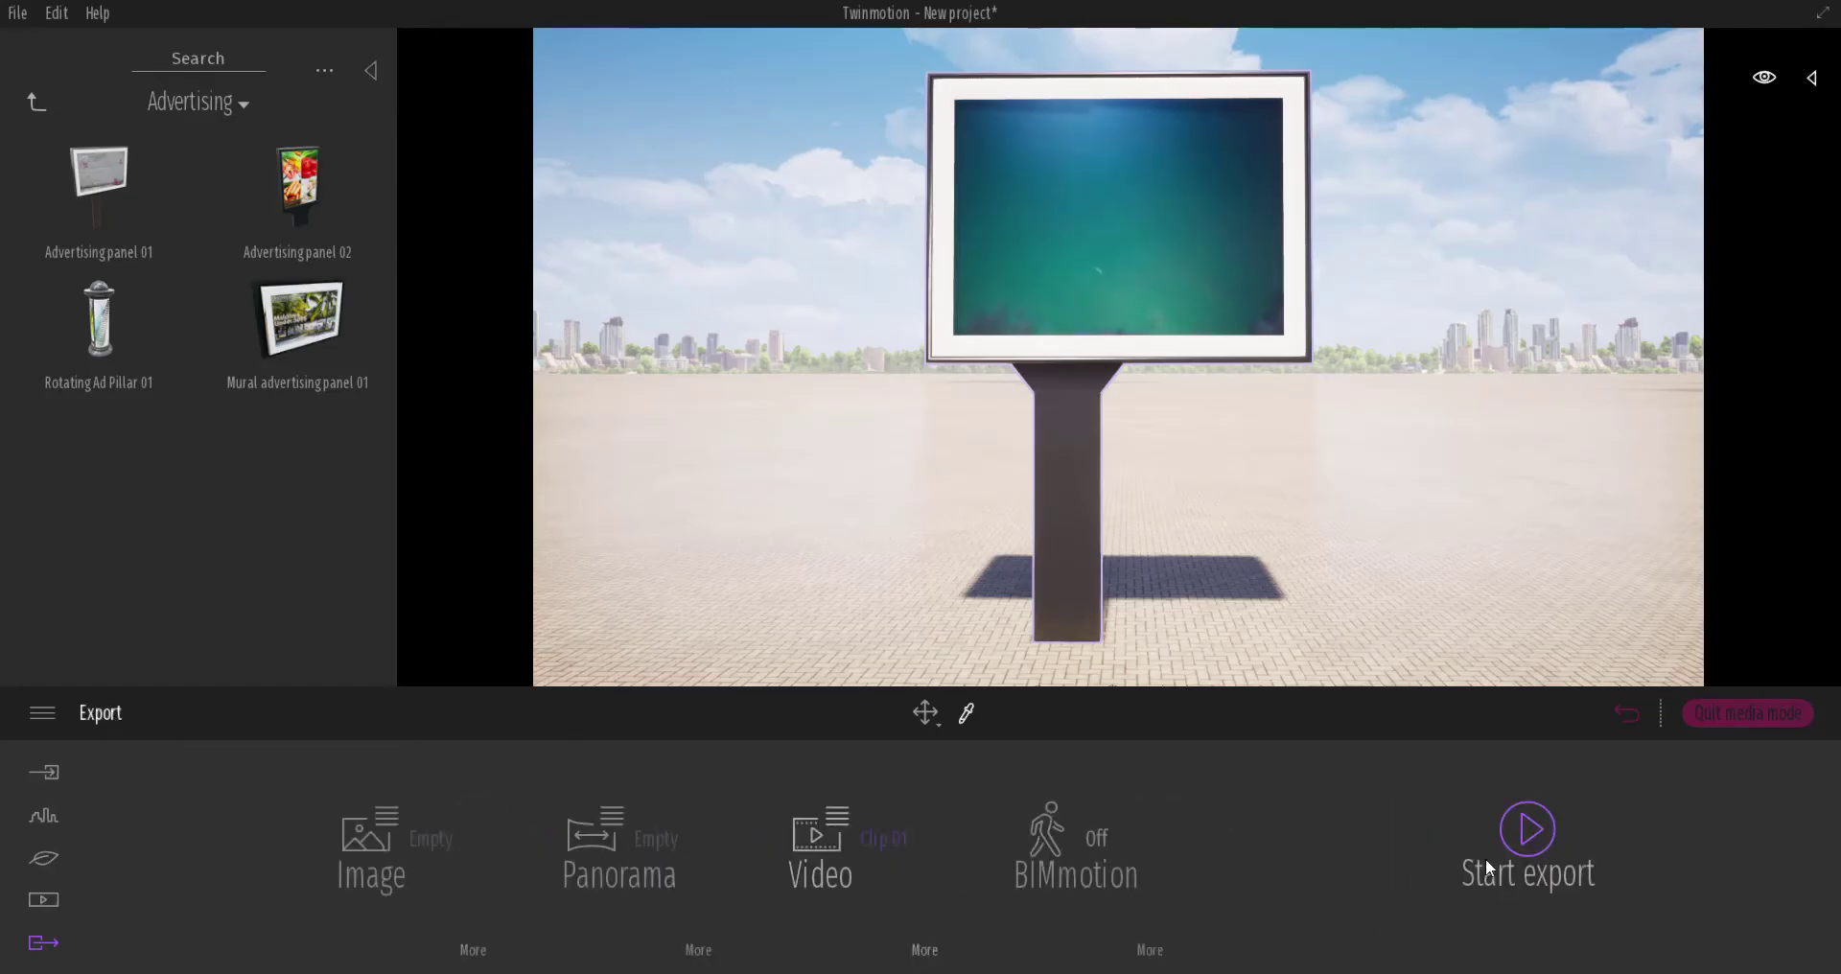
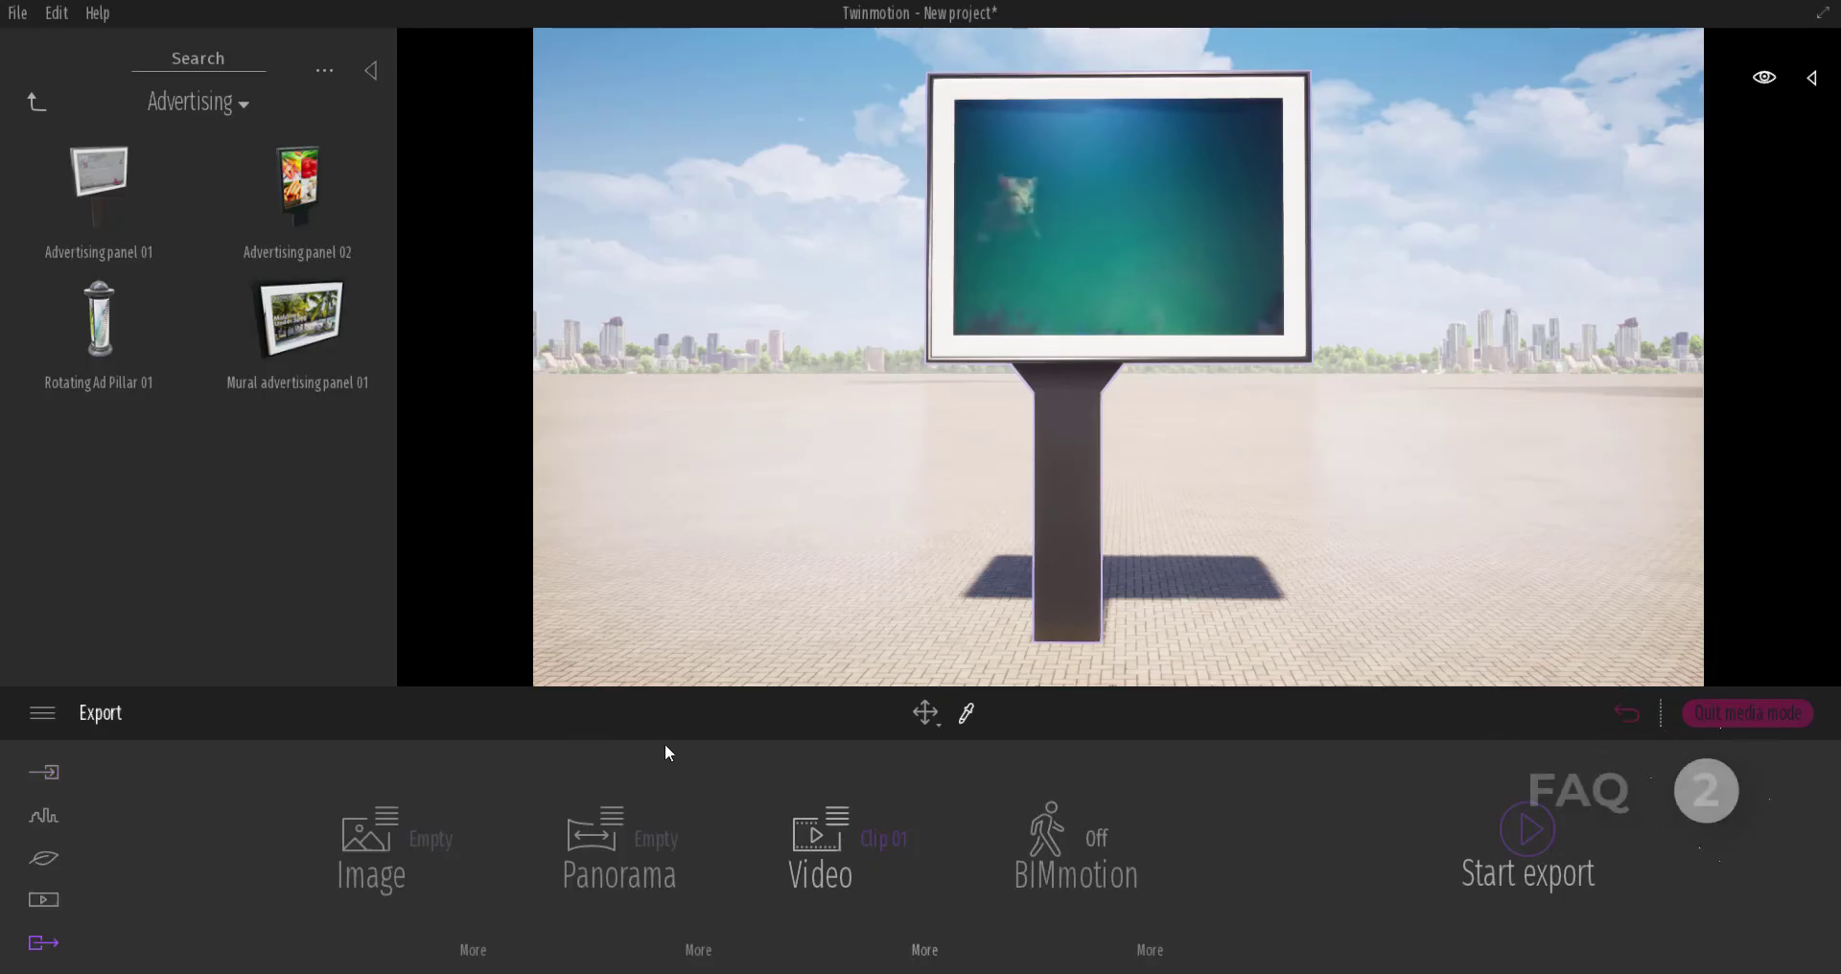
Place a Break 01 car from the vehicle library on the ground beside the advertising panel
click(925, 712)
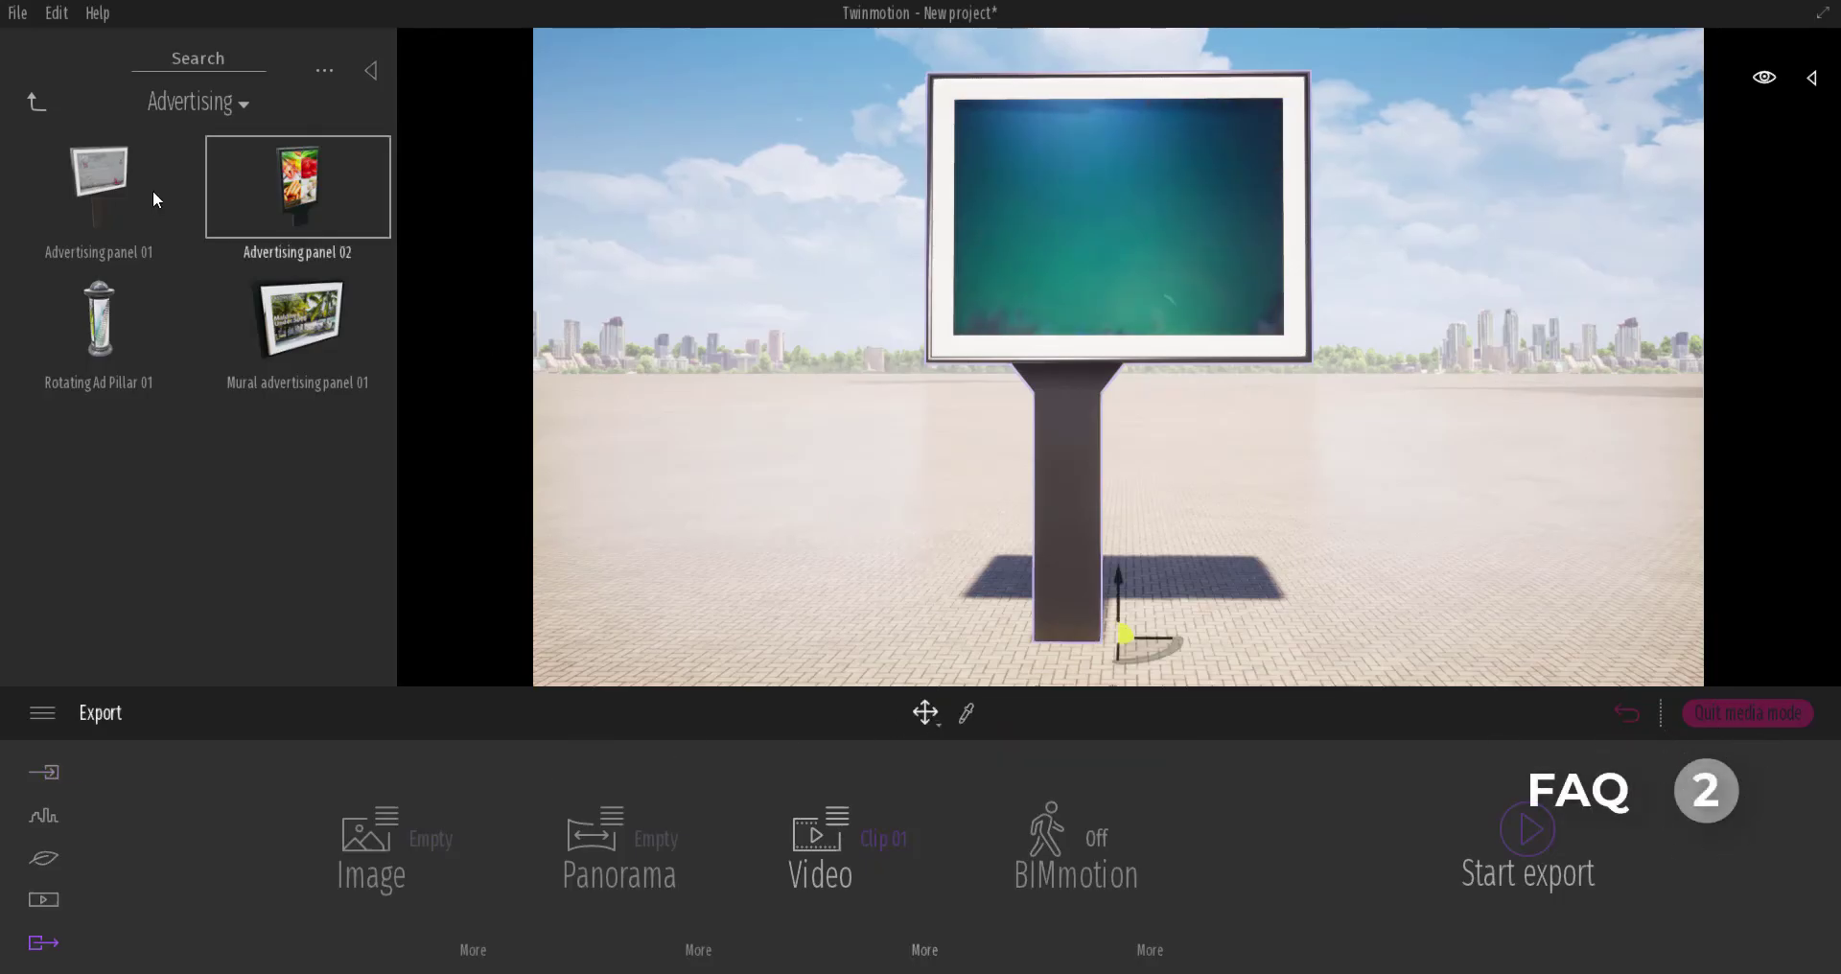
click(45, 113)
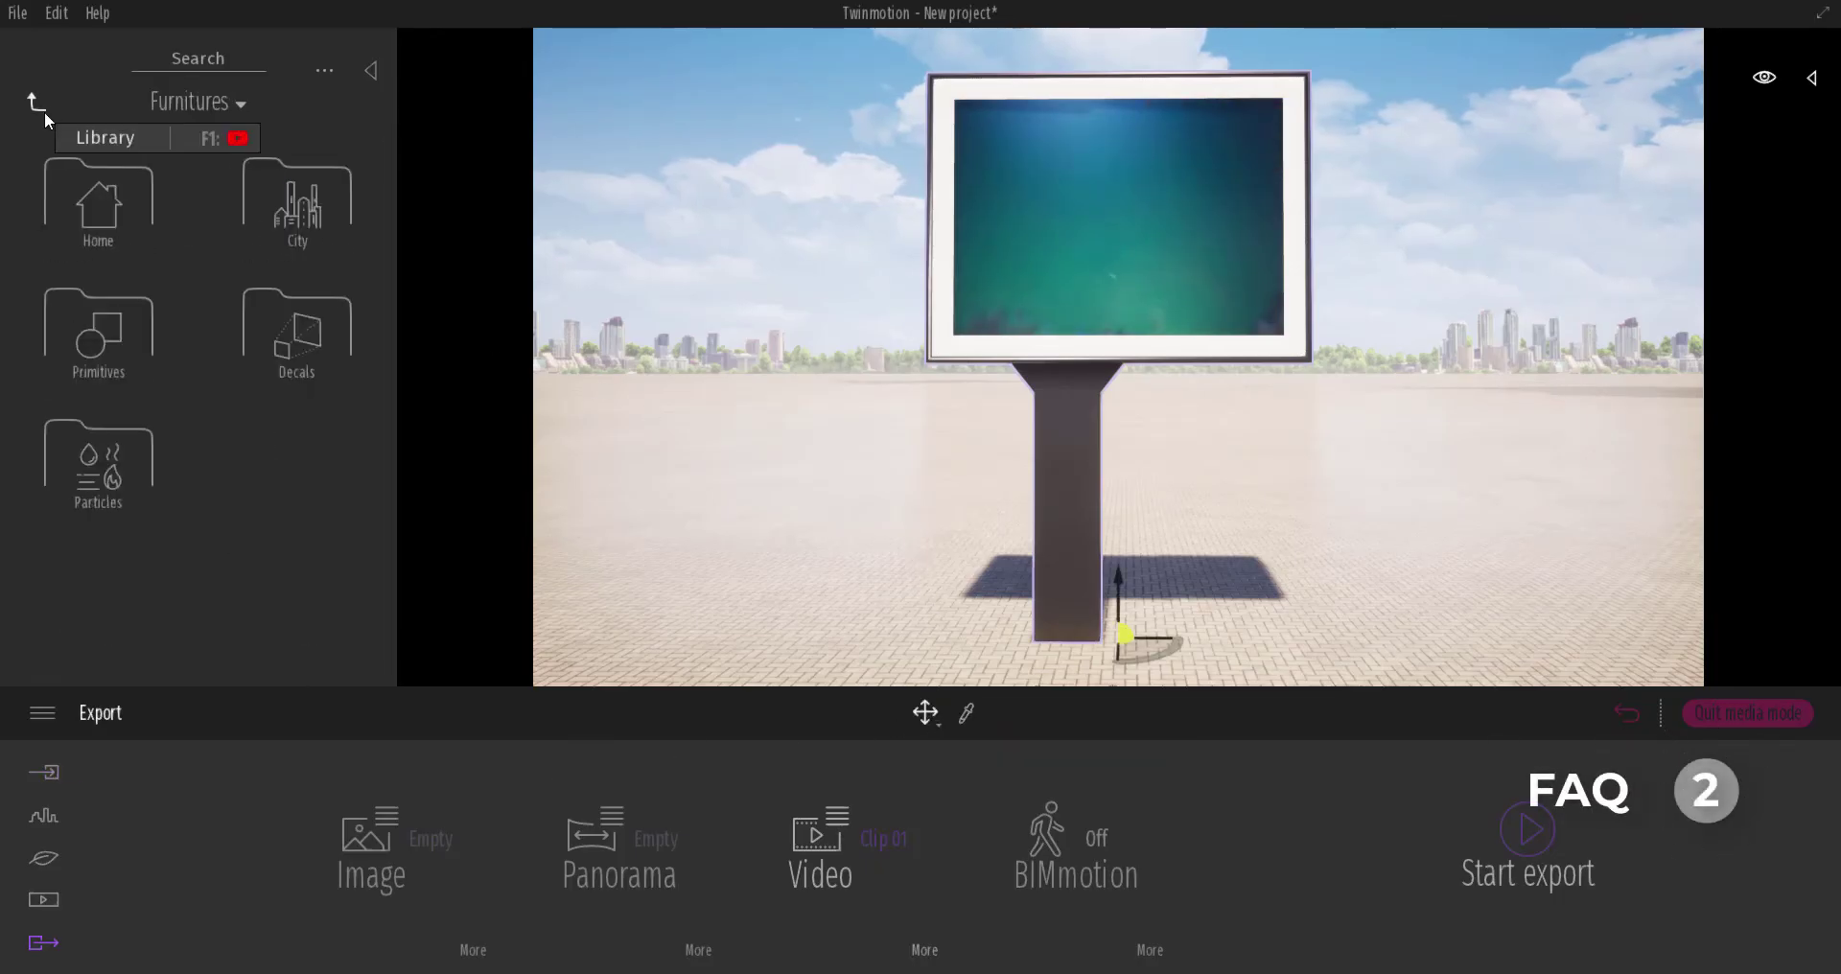
click(723, 232)
scroll(1030, 370, down, 2)
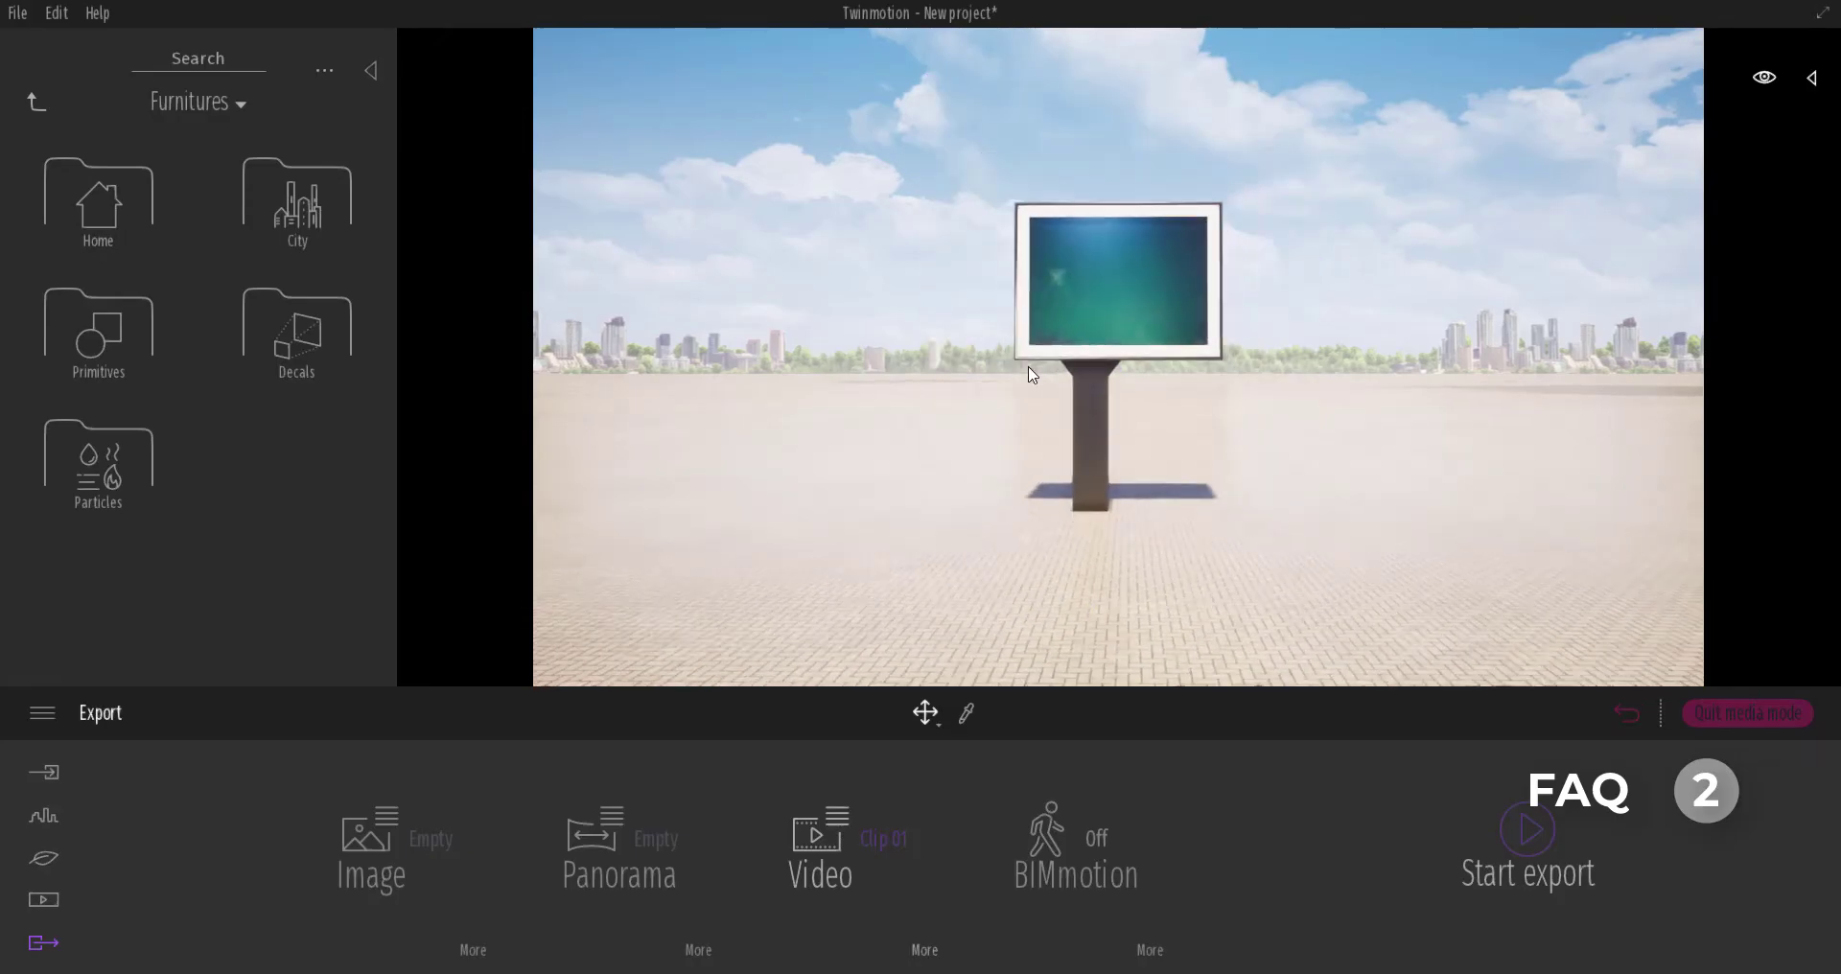
shift+middle_drag(1175, 428, 1216, 465)
scroll(1097, 443, down, 4)
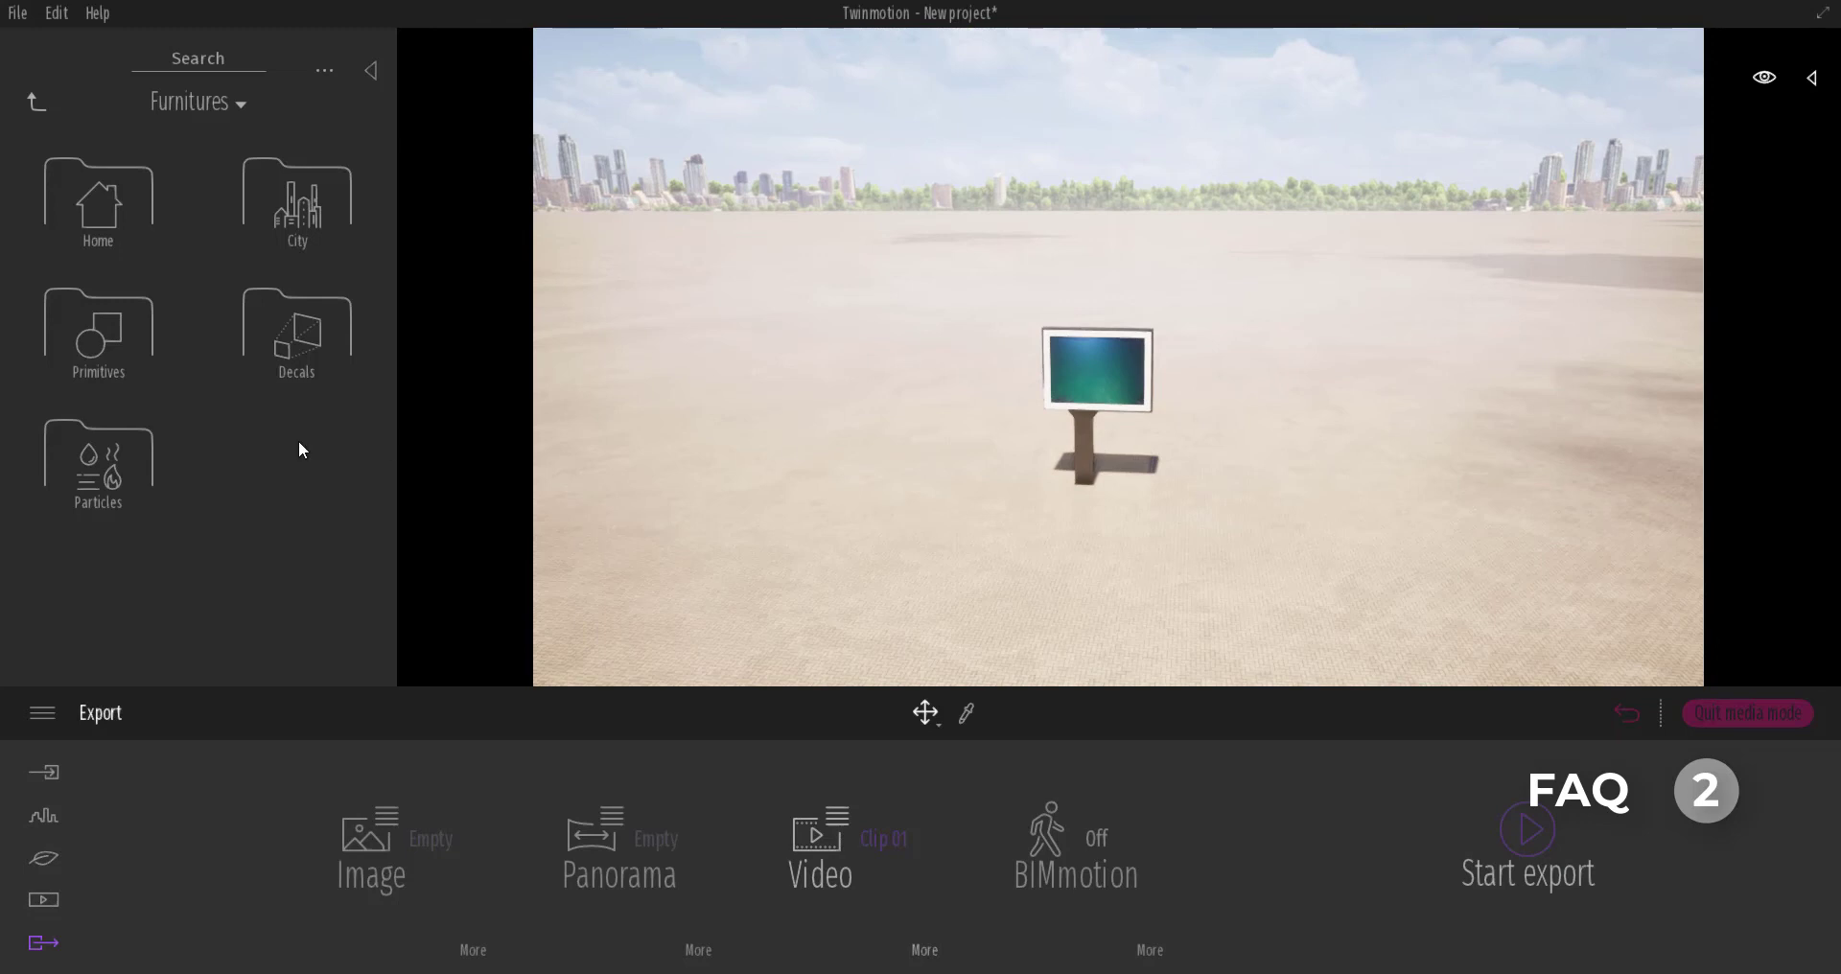
click(134, 206)
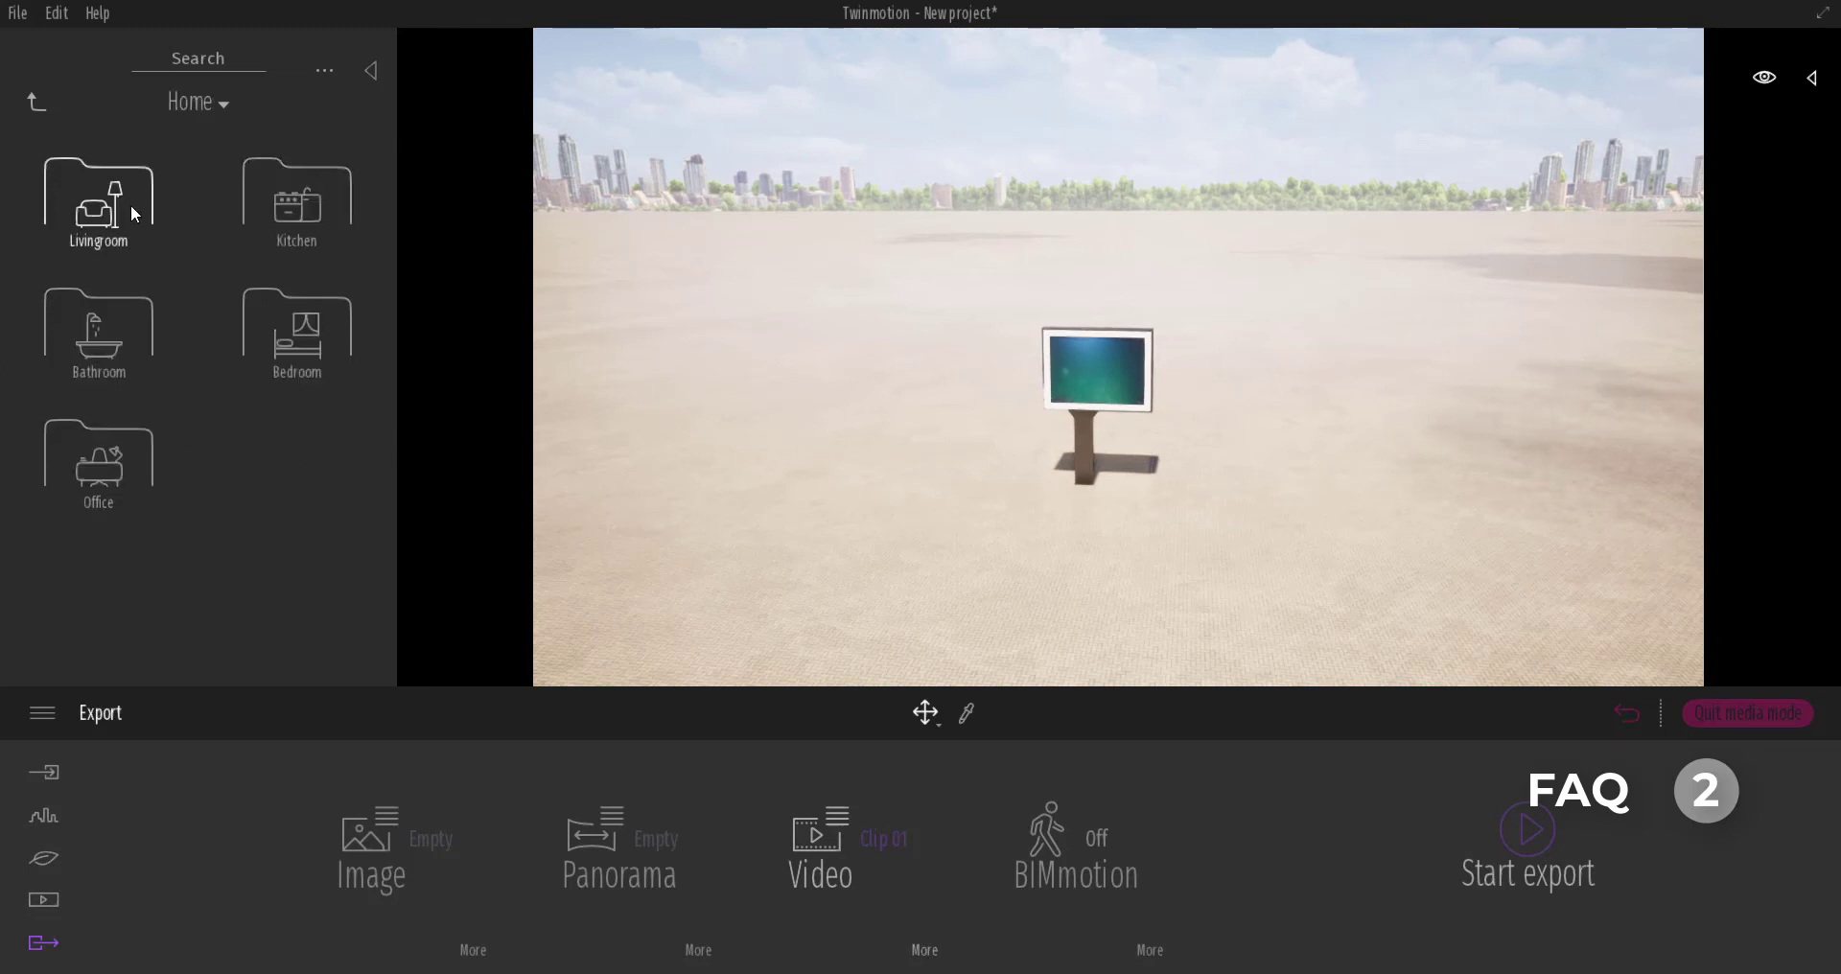
click(41, 109)
click(40, 110)
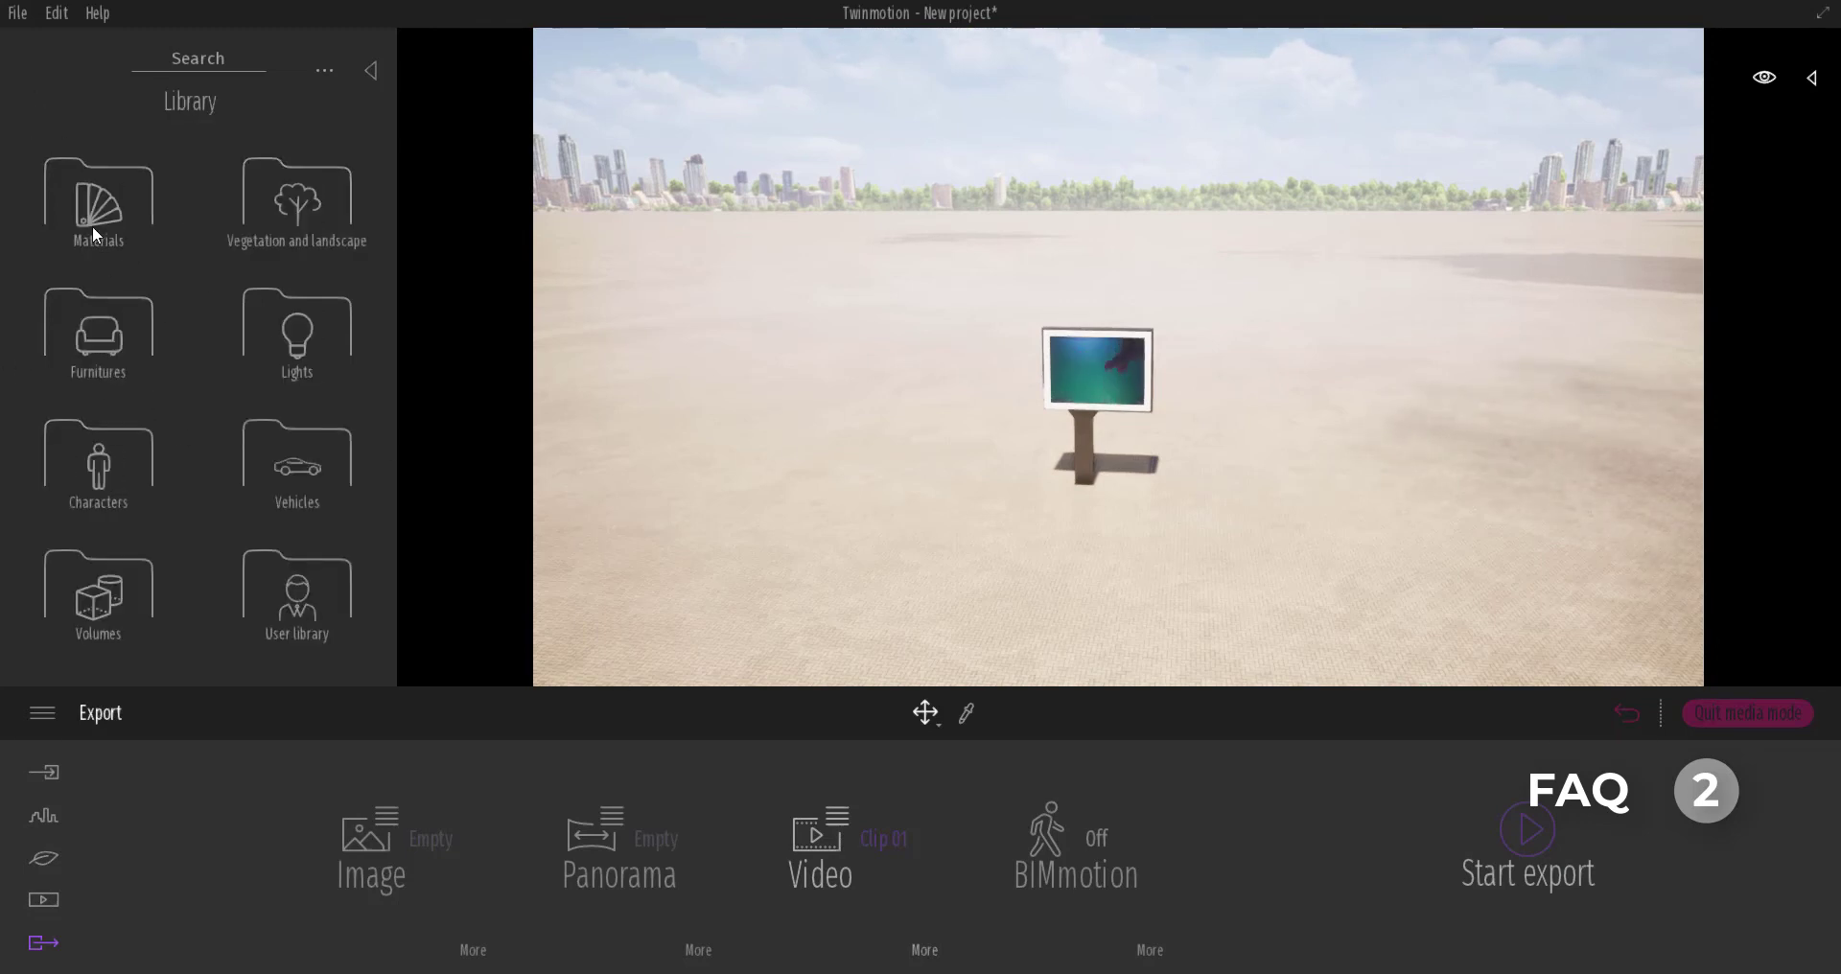
click(282, 467)
click(87, 212)
drag(96, 187, 975, 464)
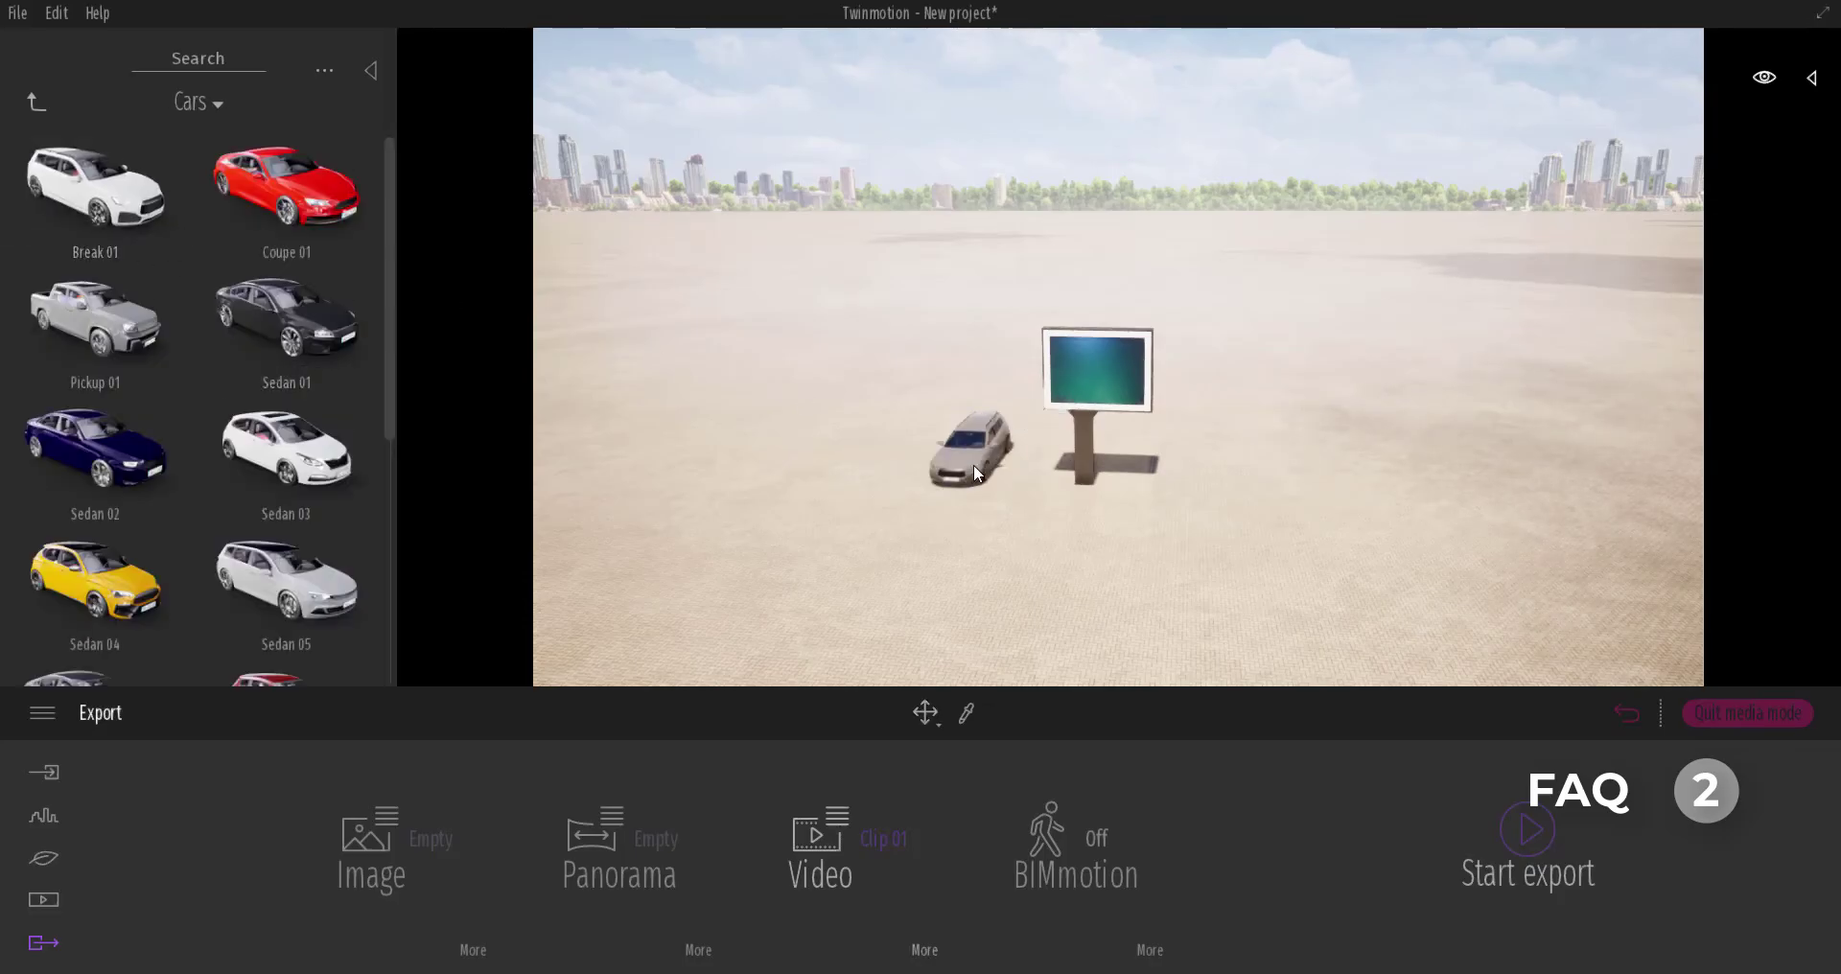
Scatter several Pickup 01 vehicles on the ground around the advertising panel
click(153, 340)
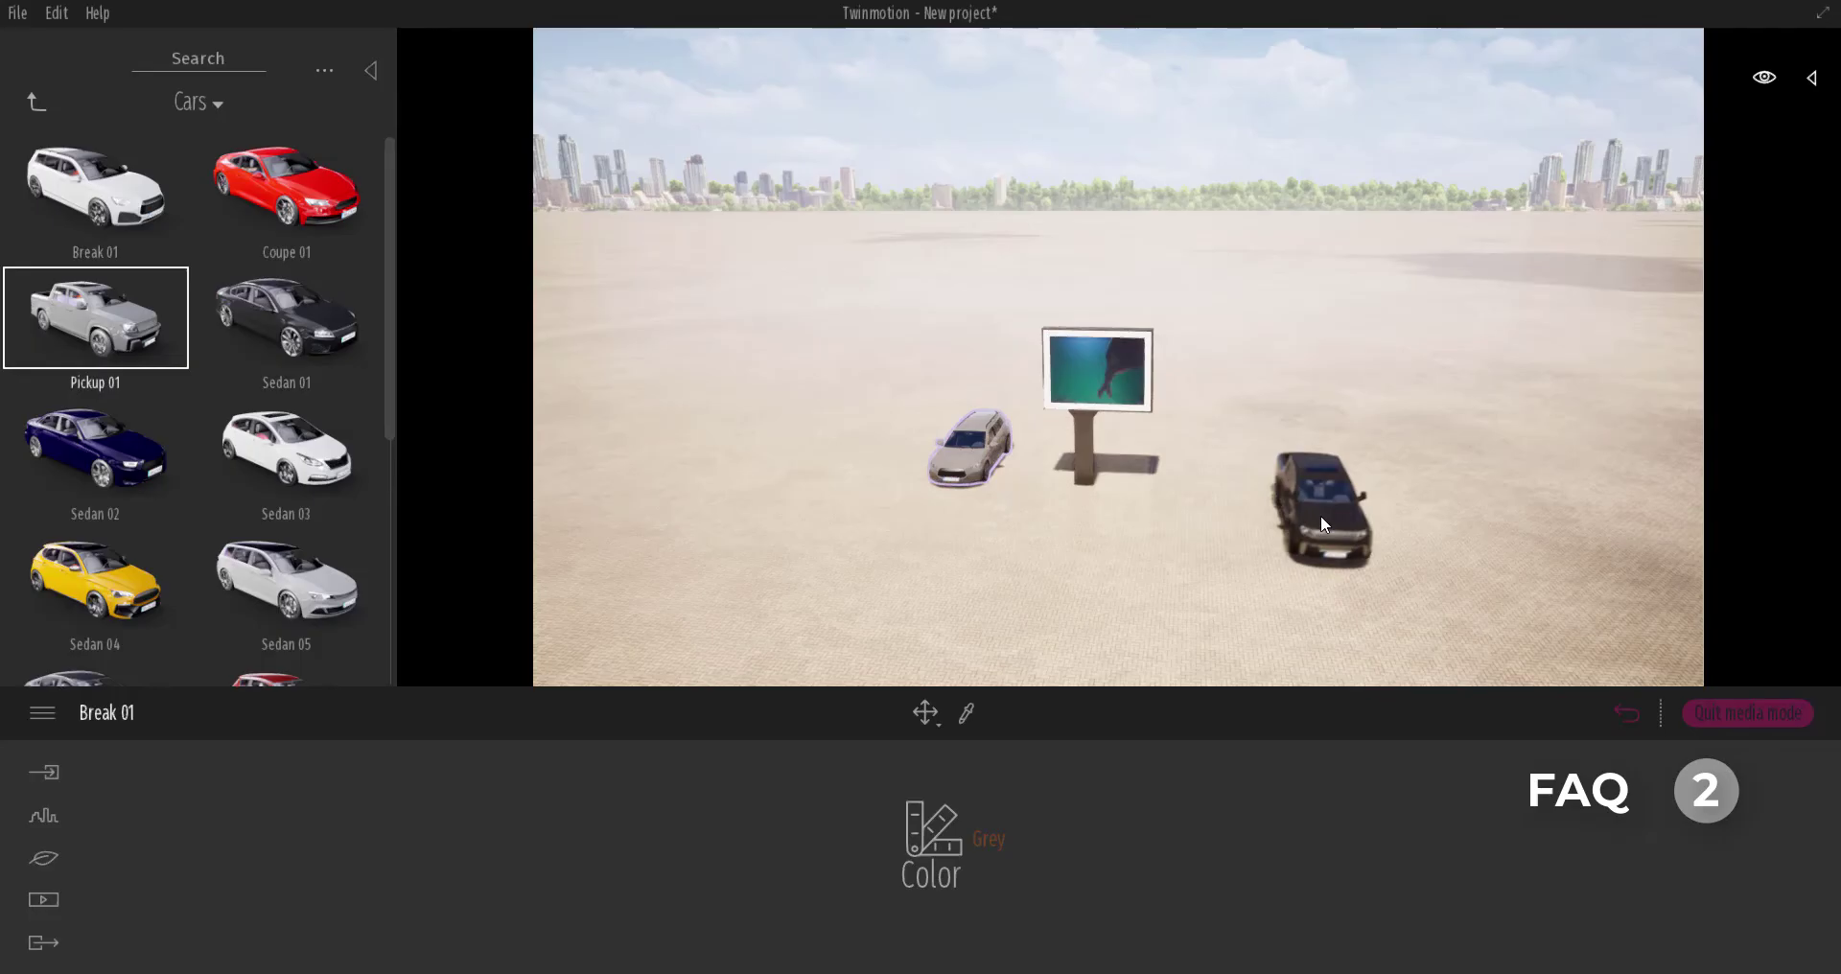
click(1299, 469)
click(1695, 611)
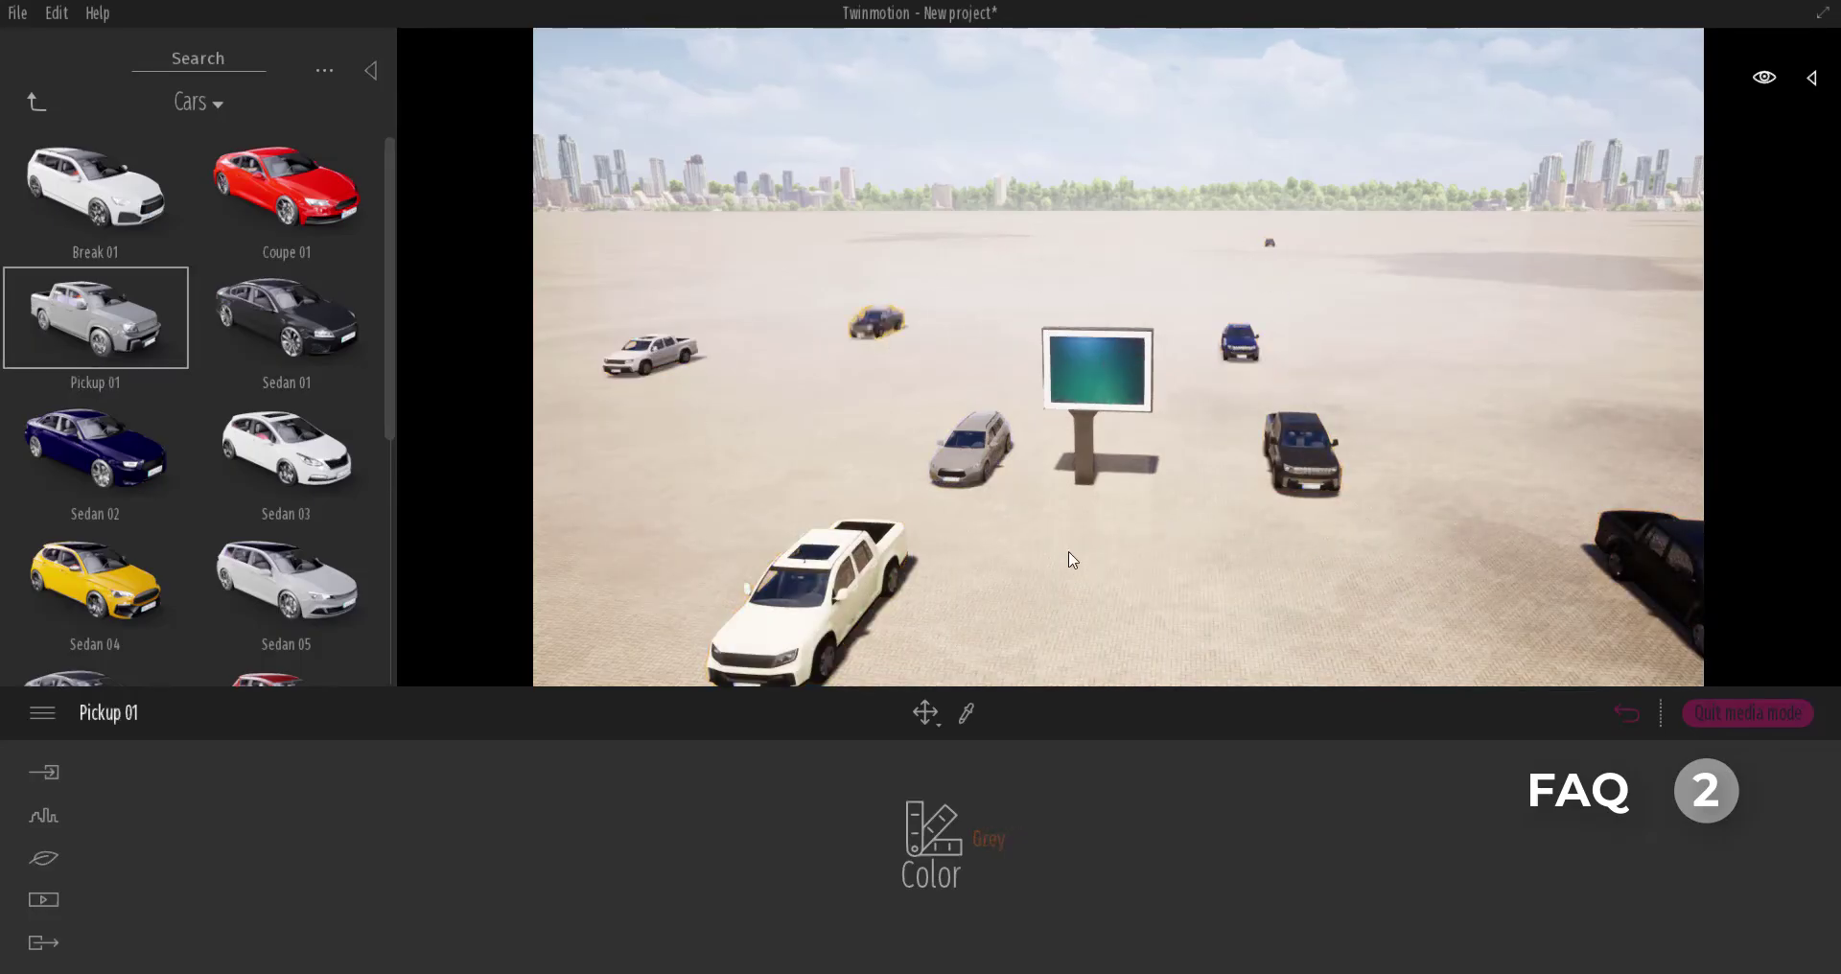
click(782, 458)
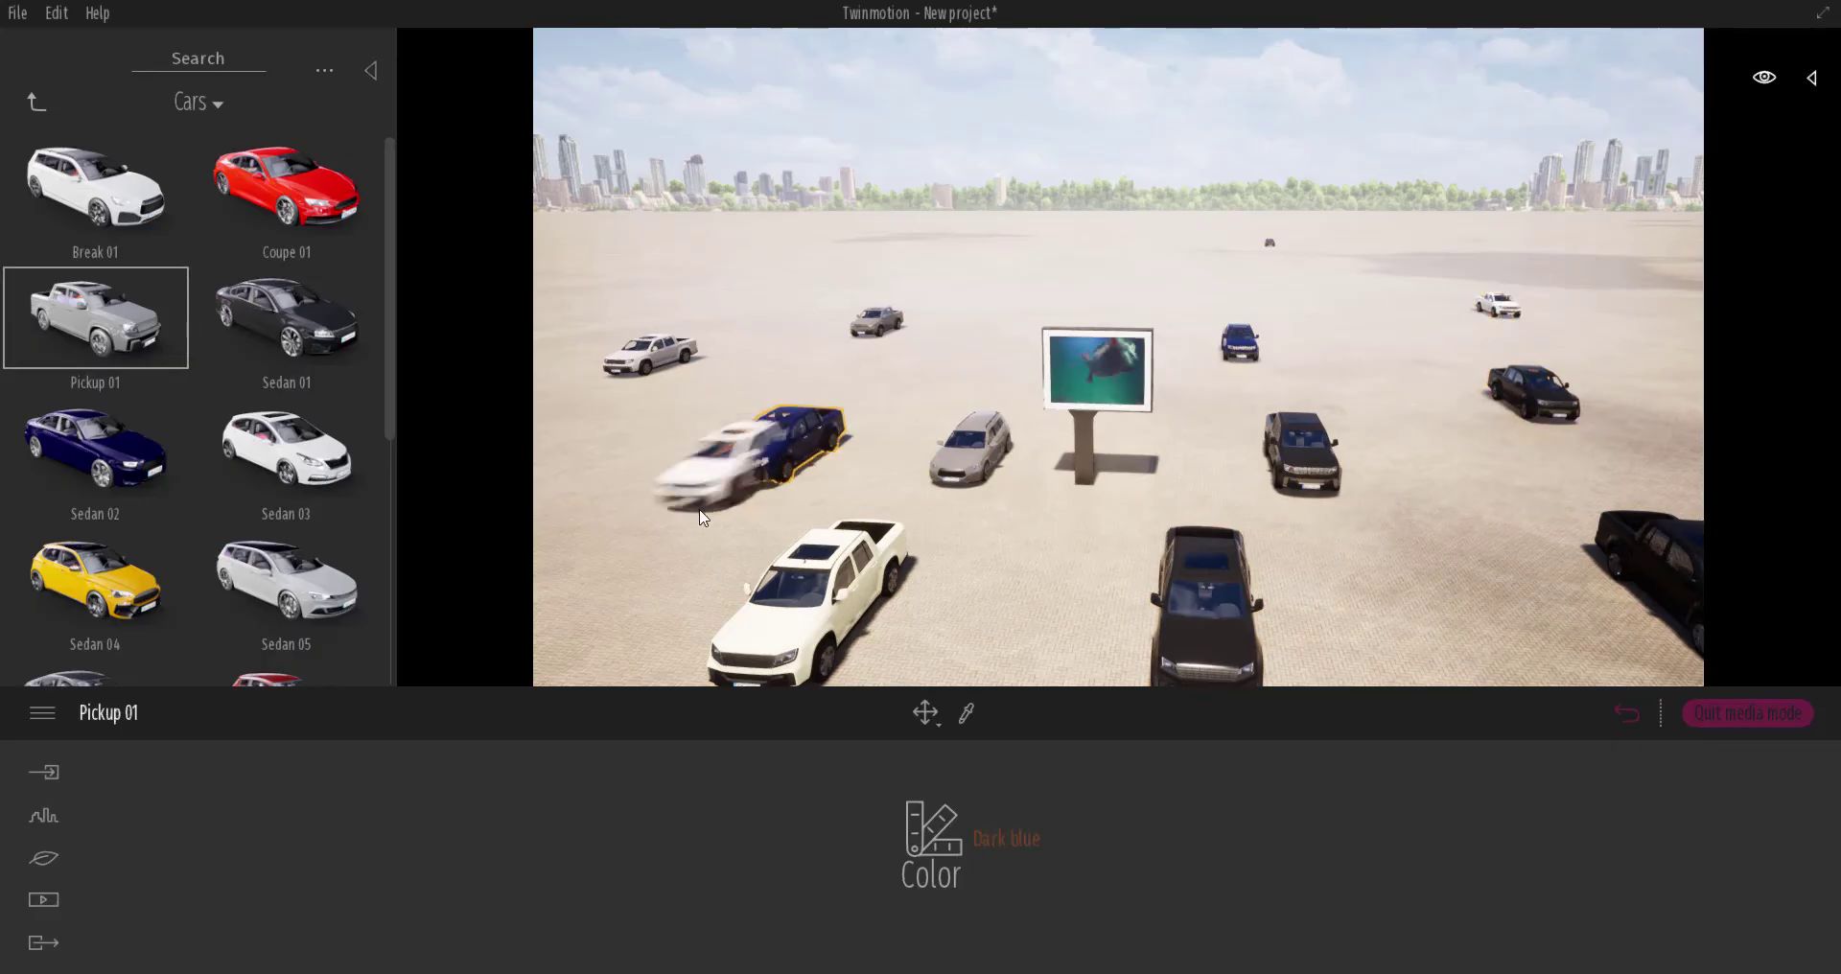
click(628, 599)
click(33, 105)
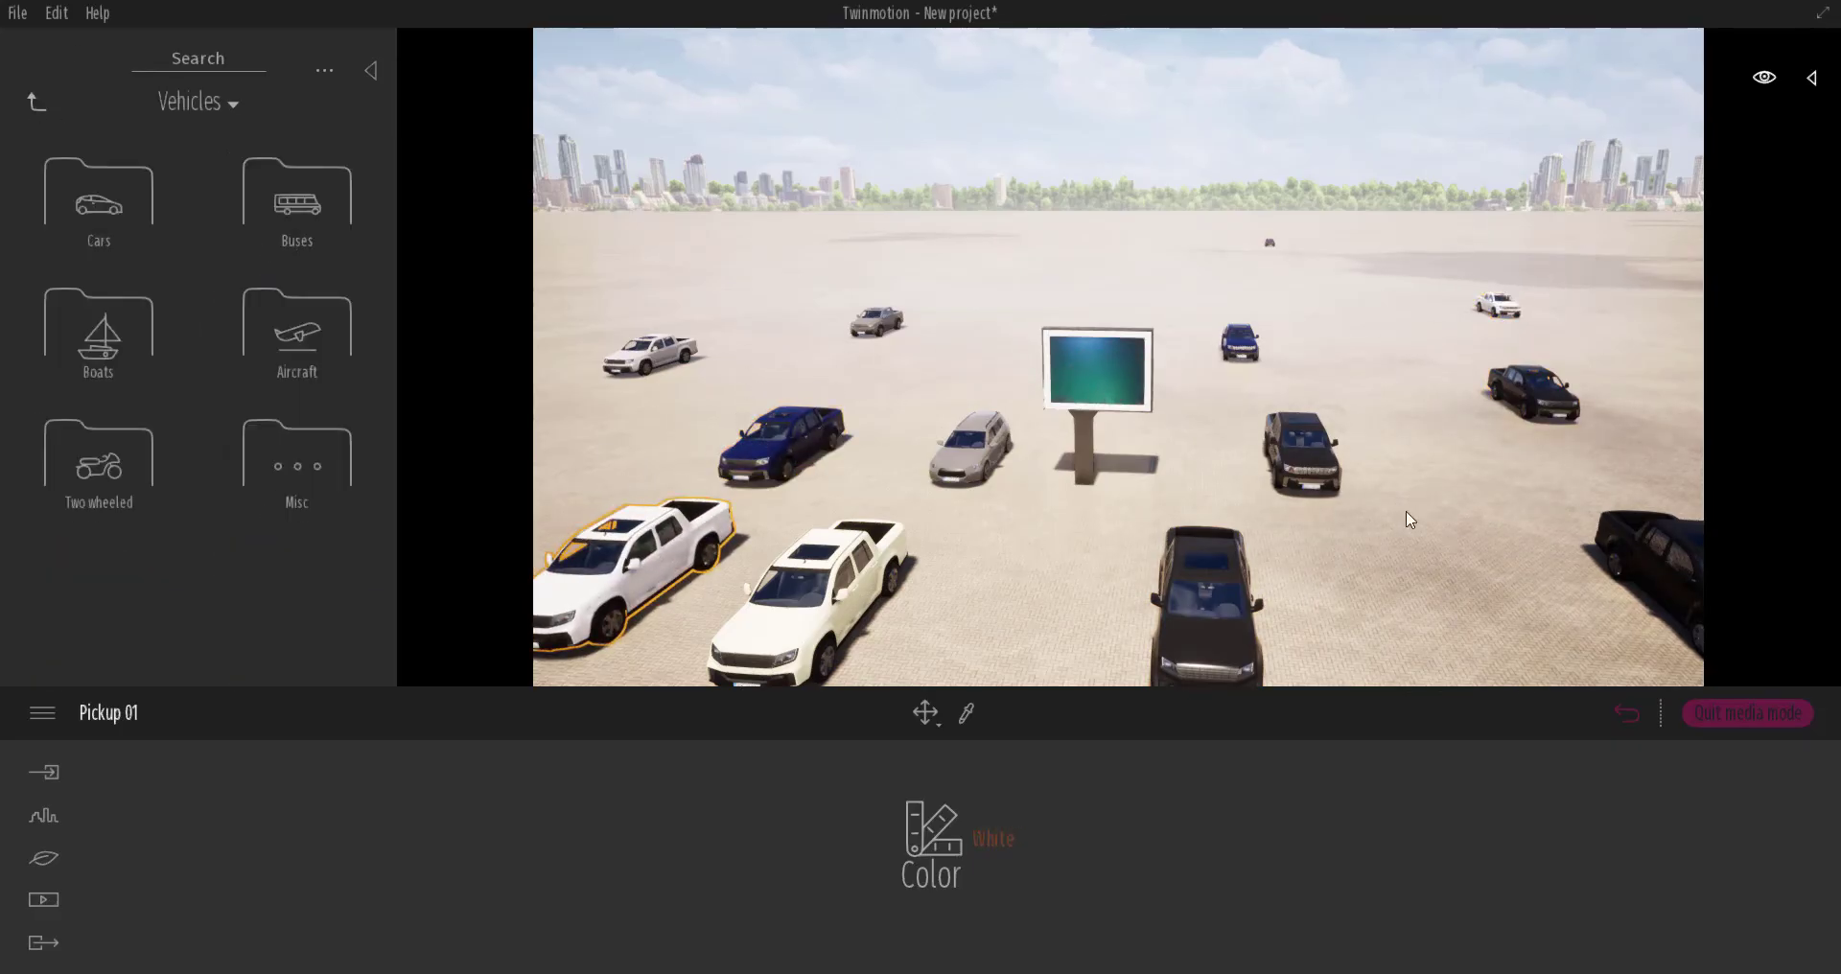
Examine the advertising panel among the parked vehicles from different angles and from near and far
shift+middle_drag(1428, 556, 1167, 651)
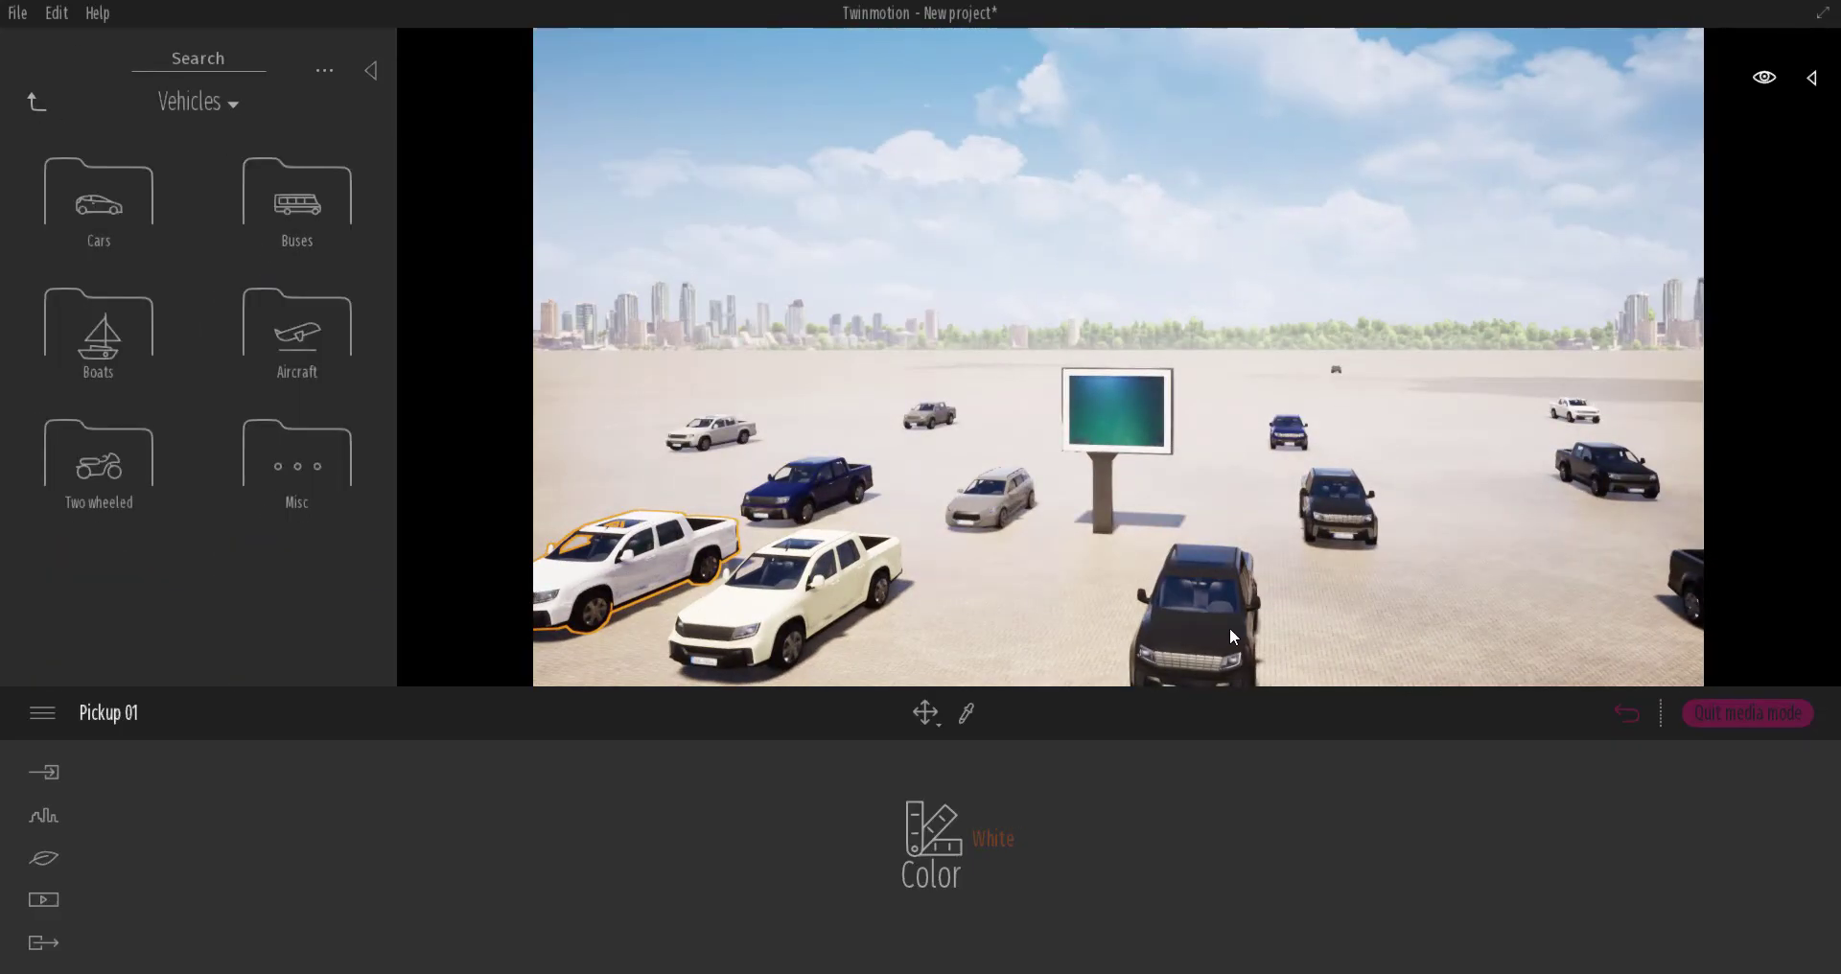
scroll(1226, 604, down, 2)
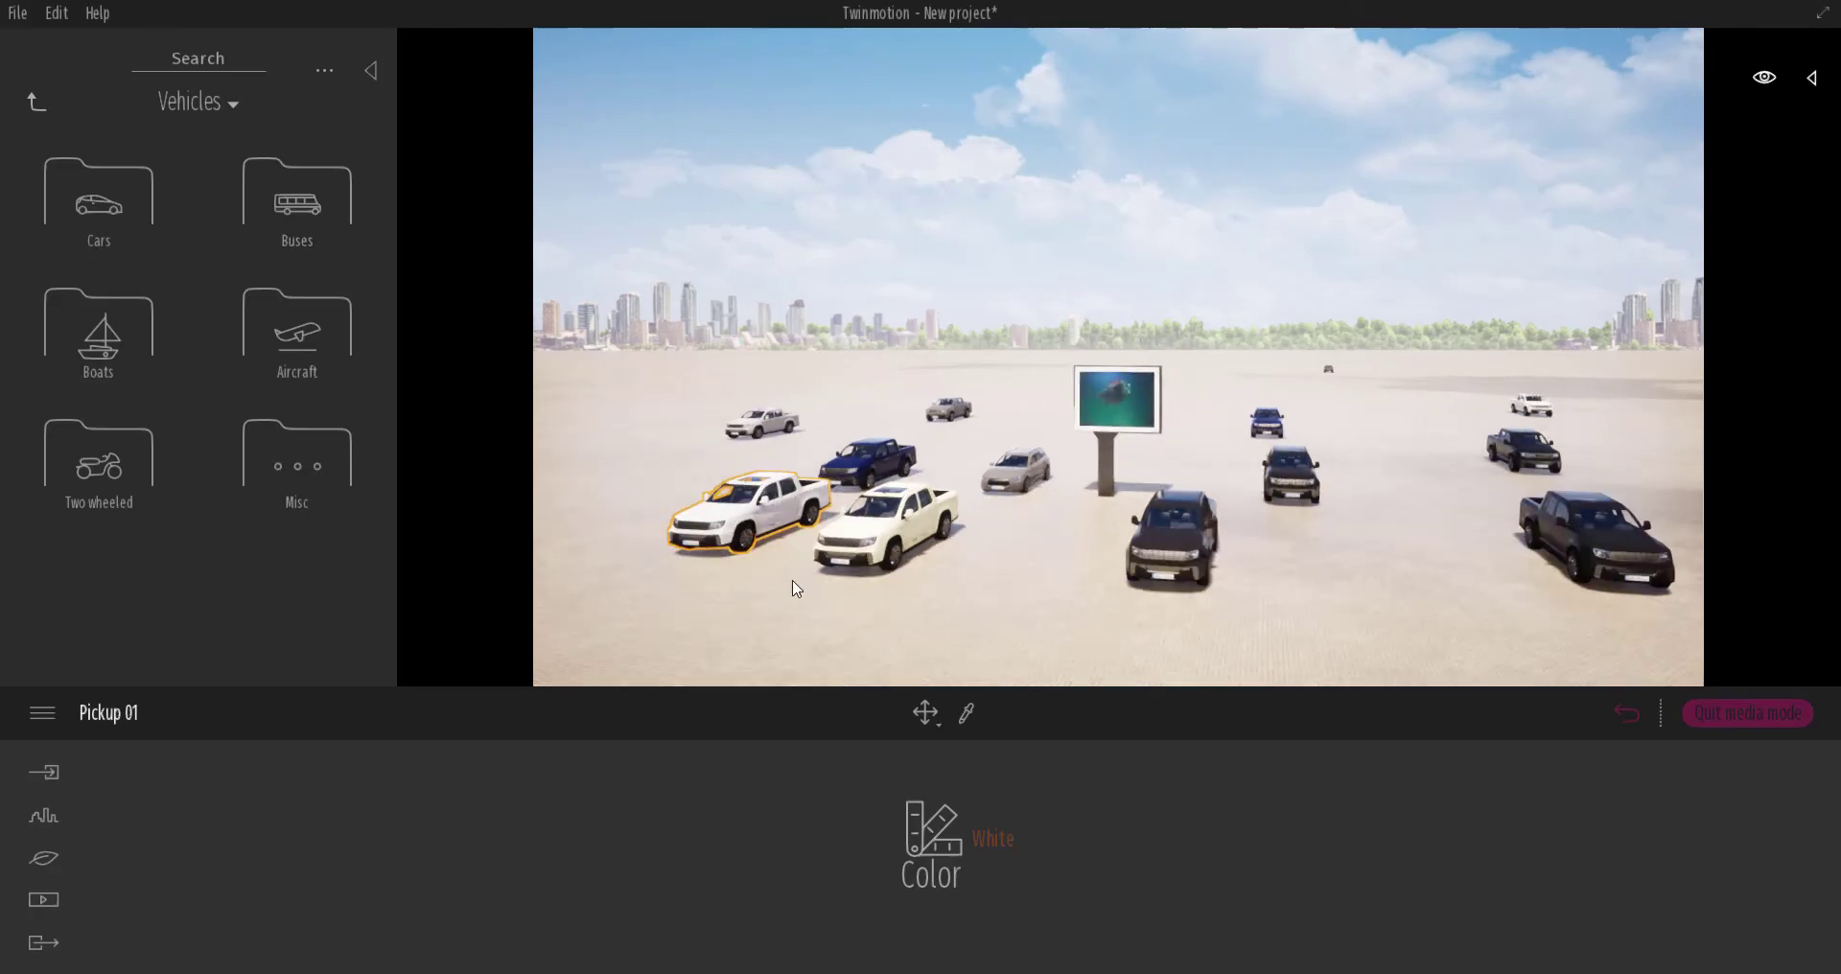
key(f)
scroll(1089, 447, down, 2)
shift+middle_drag(1090, 446, 1040, 370)
scroll(1040, 370, down, 2)
shift+middle_drag(1155, 404, 1267, 375)
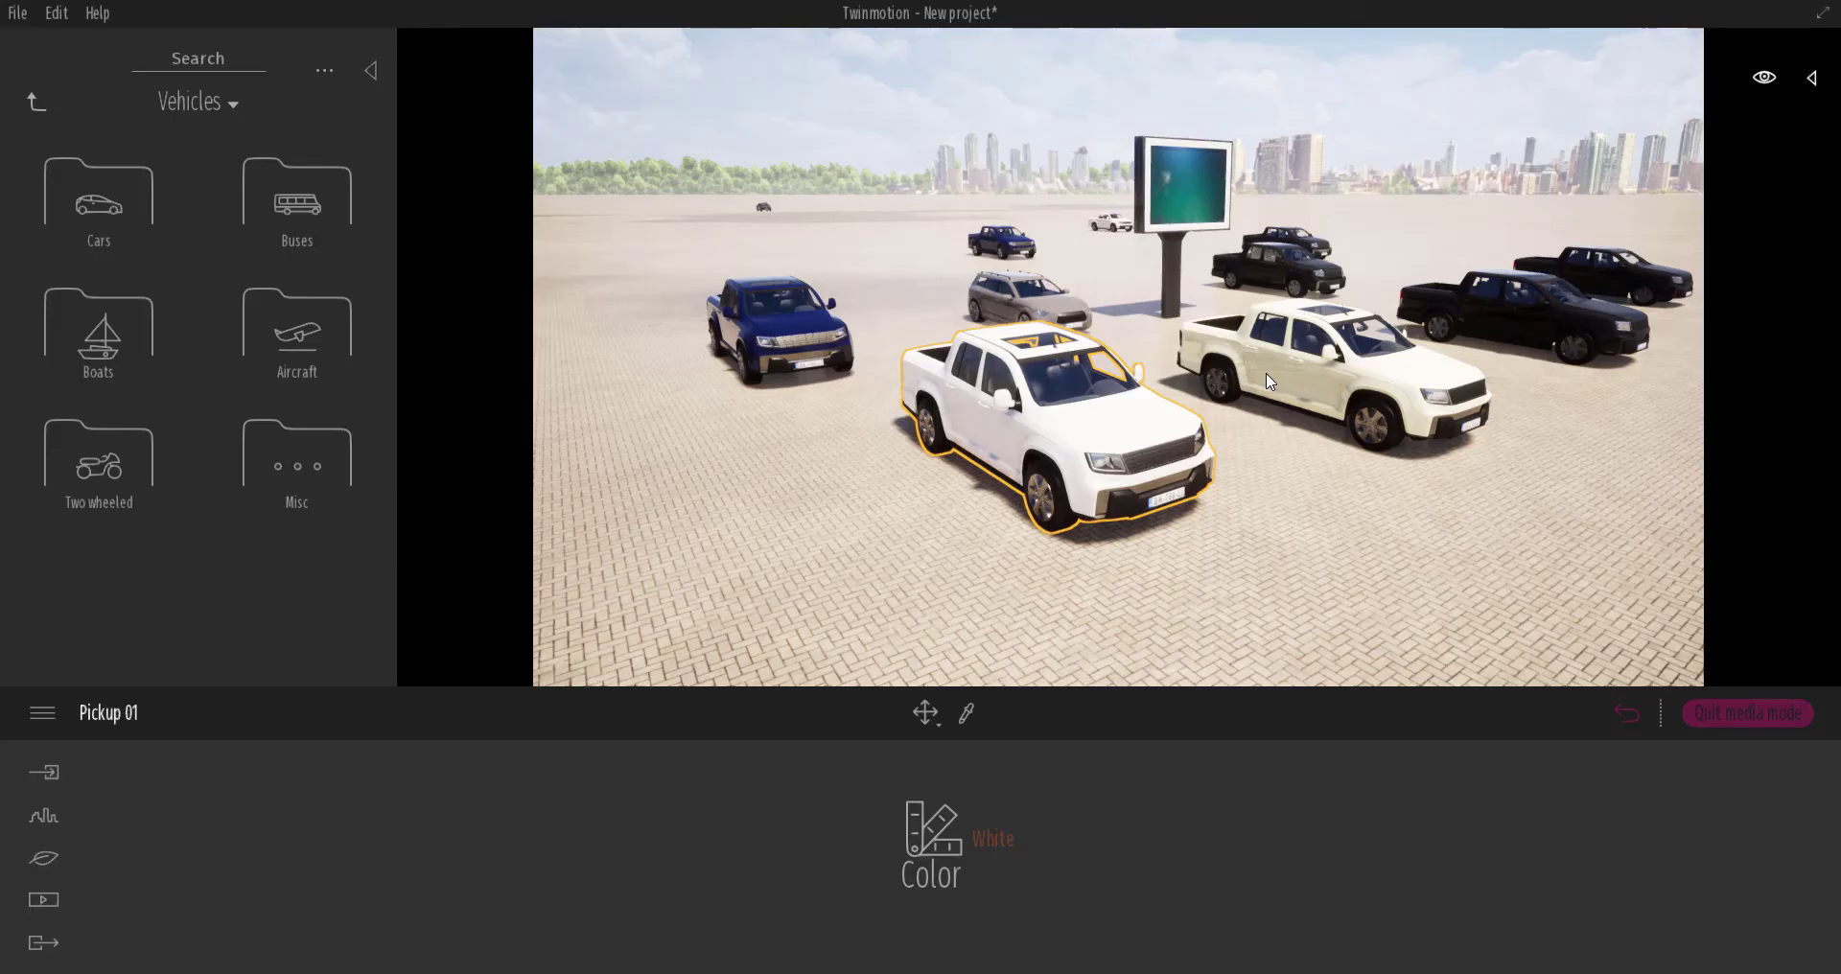
middle_drag(1260, 363, 1290, 416)
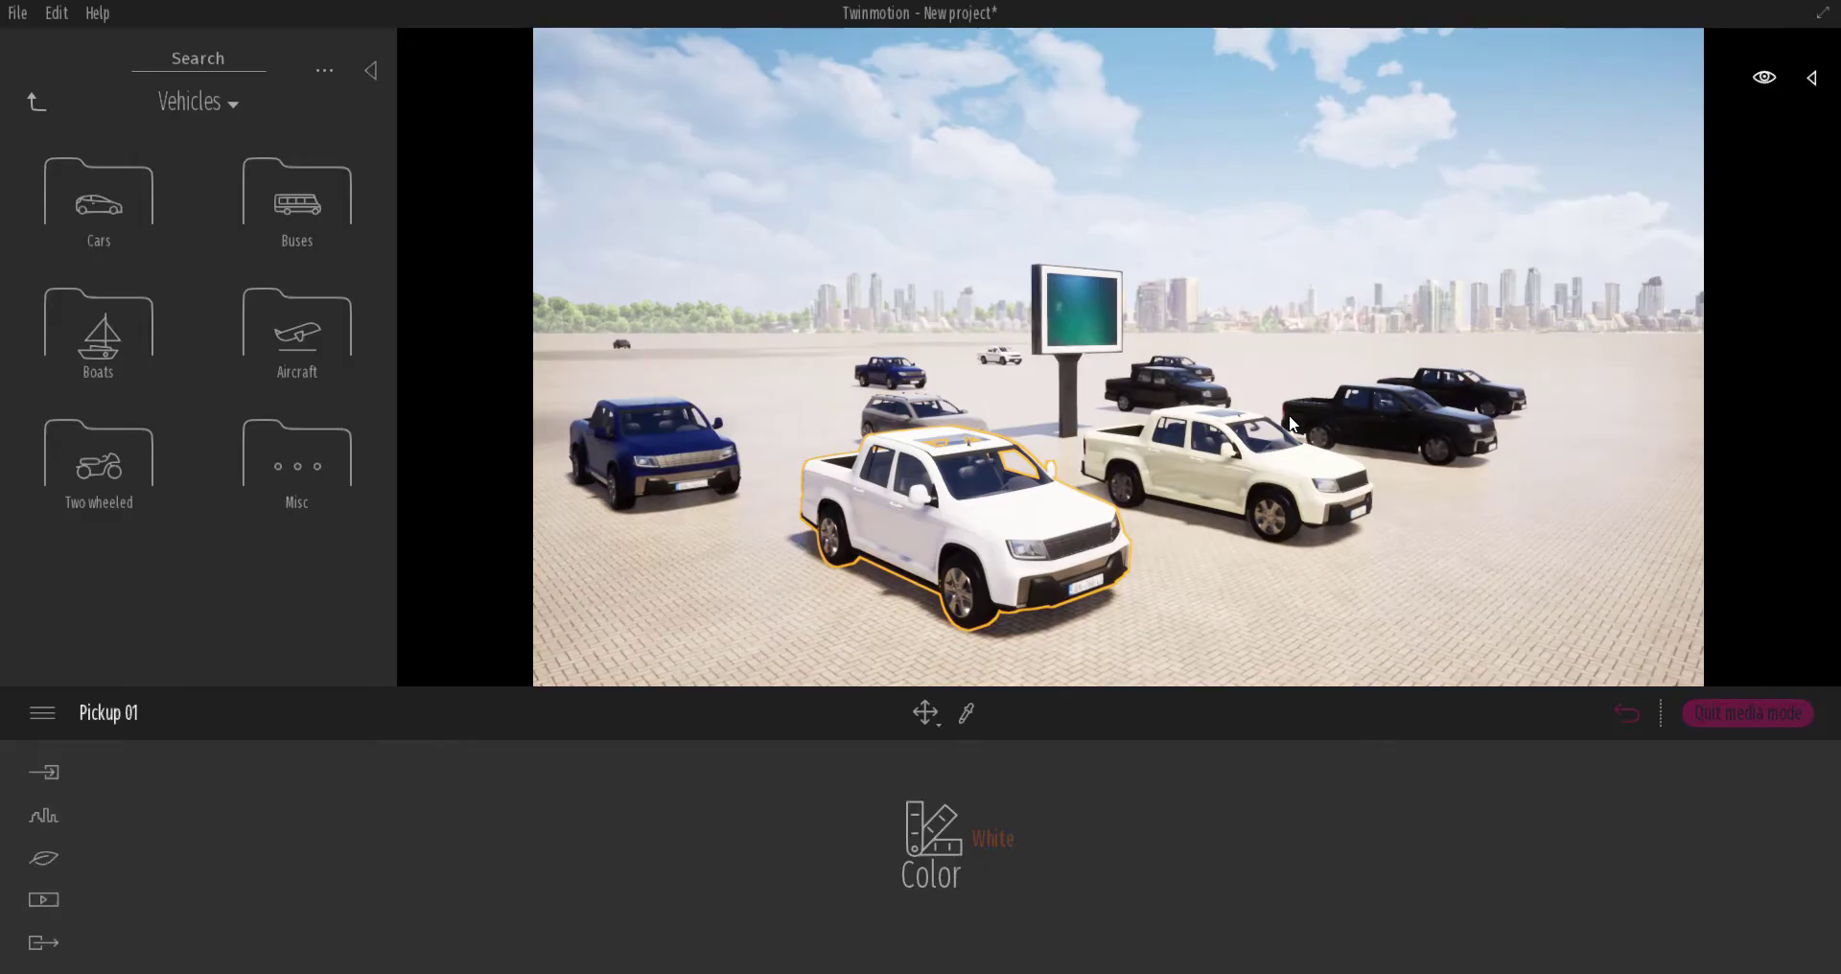
scroll(1326, 404, up, 5)
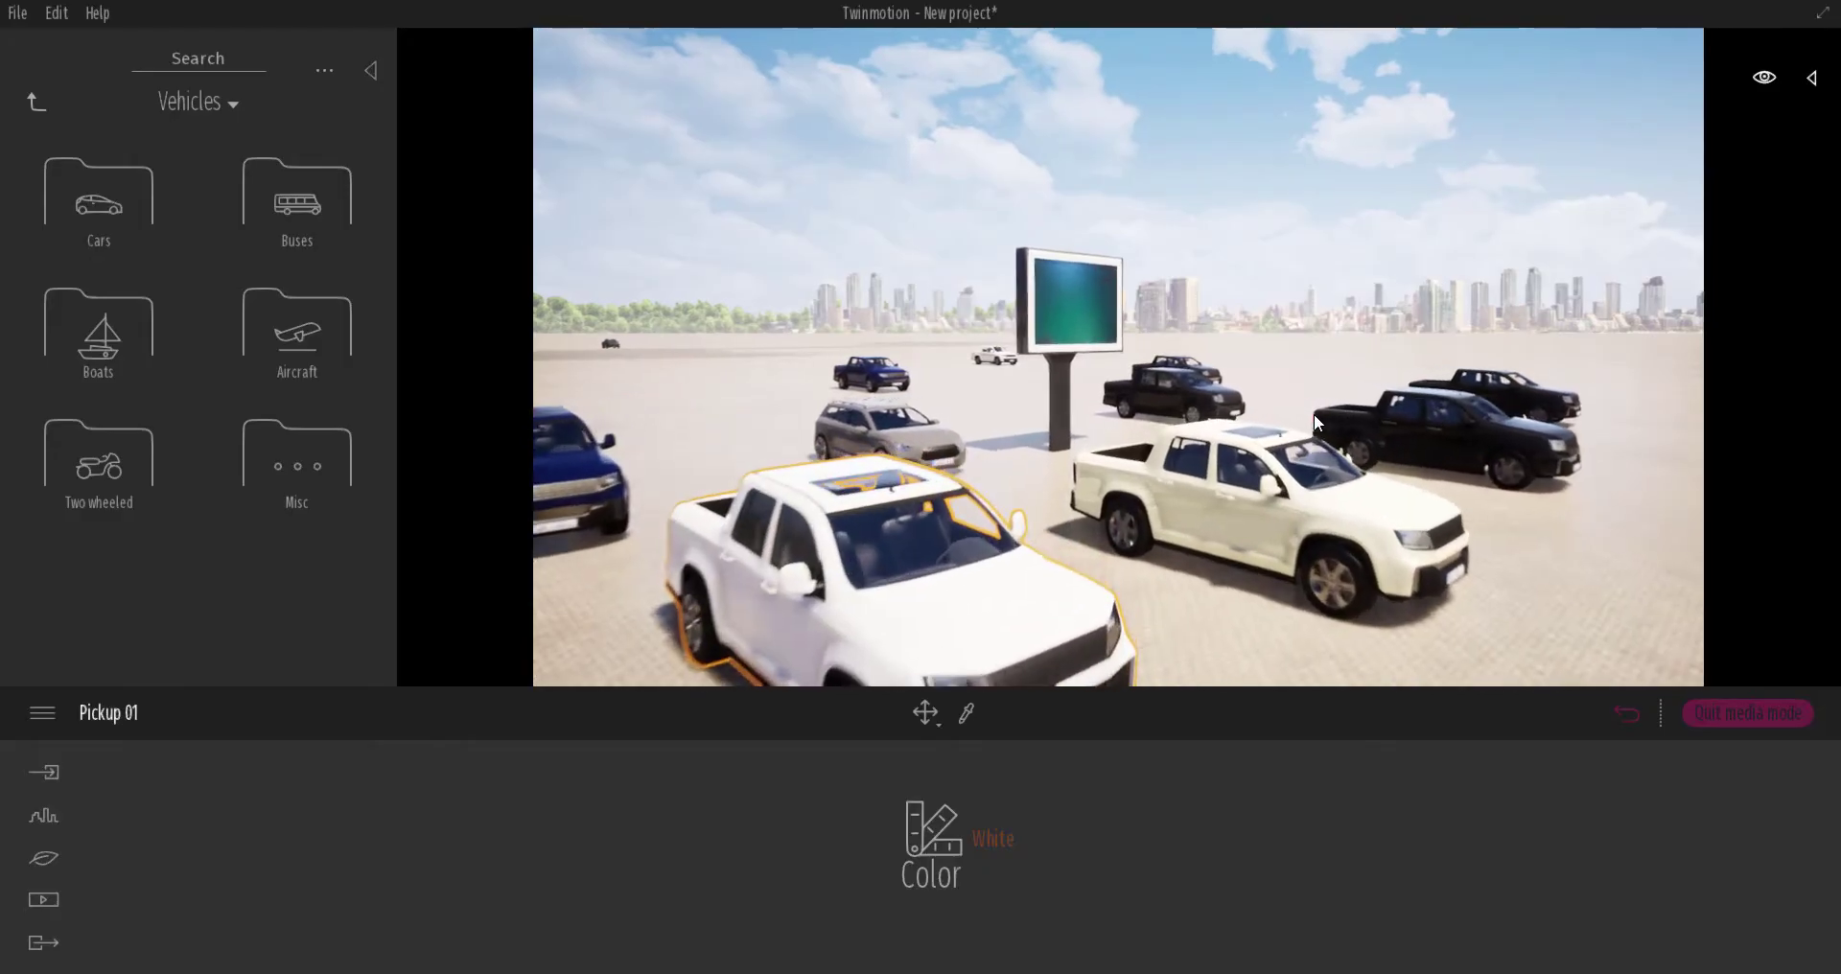
scroll(1318, 422, up, 6)
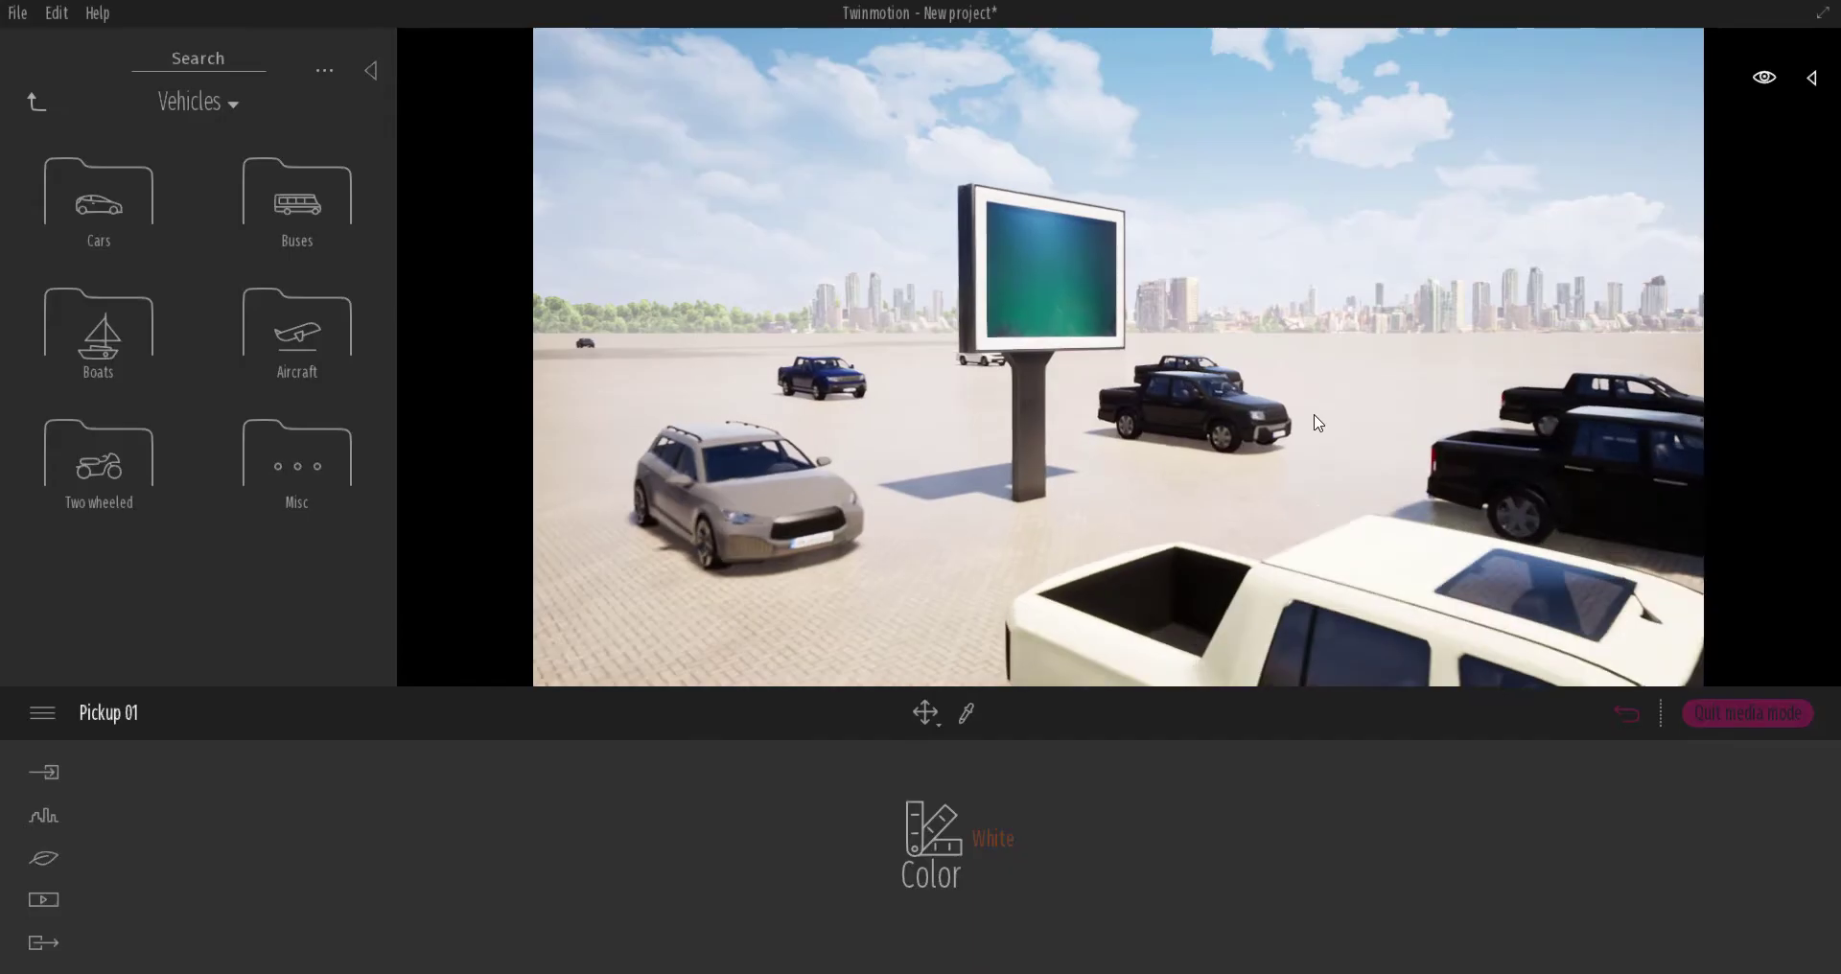
scroll(1318, 422, down, 10)
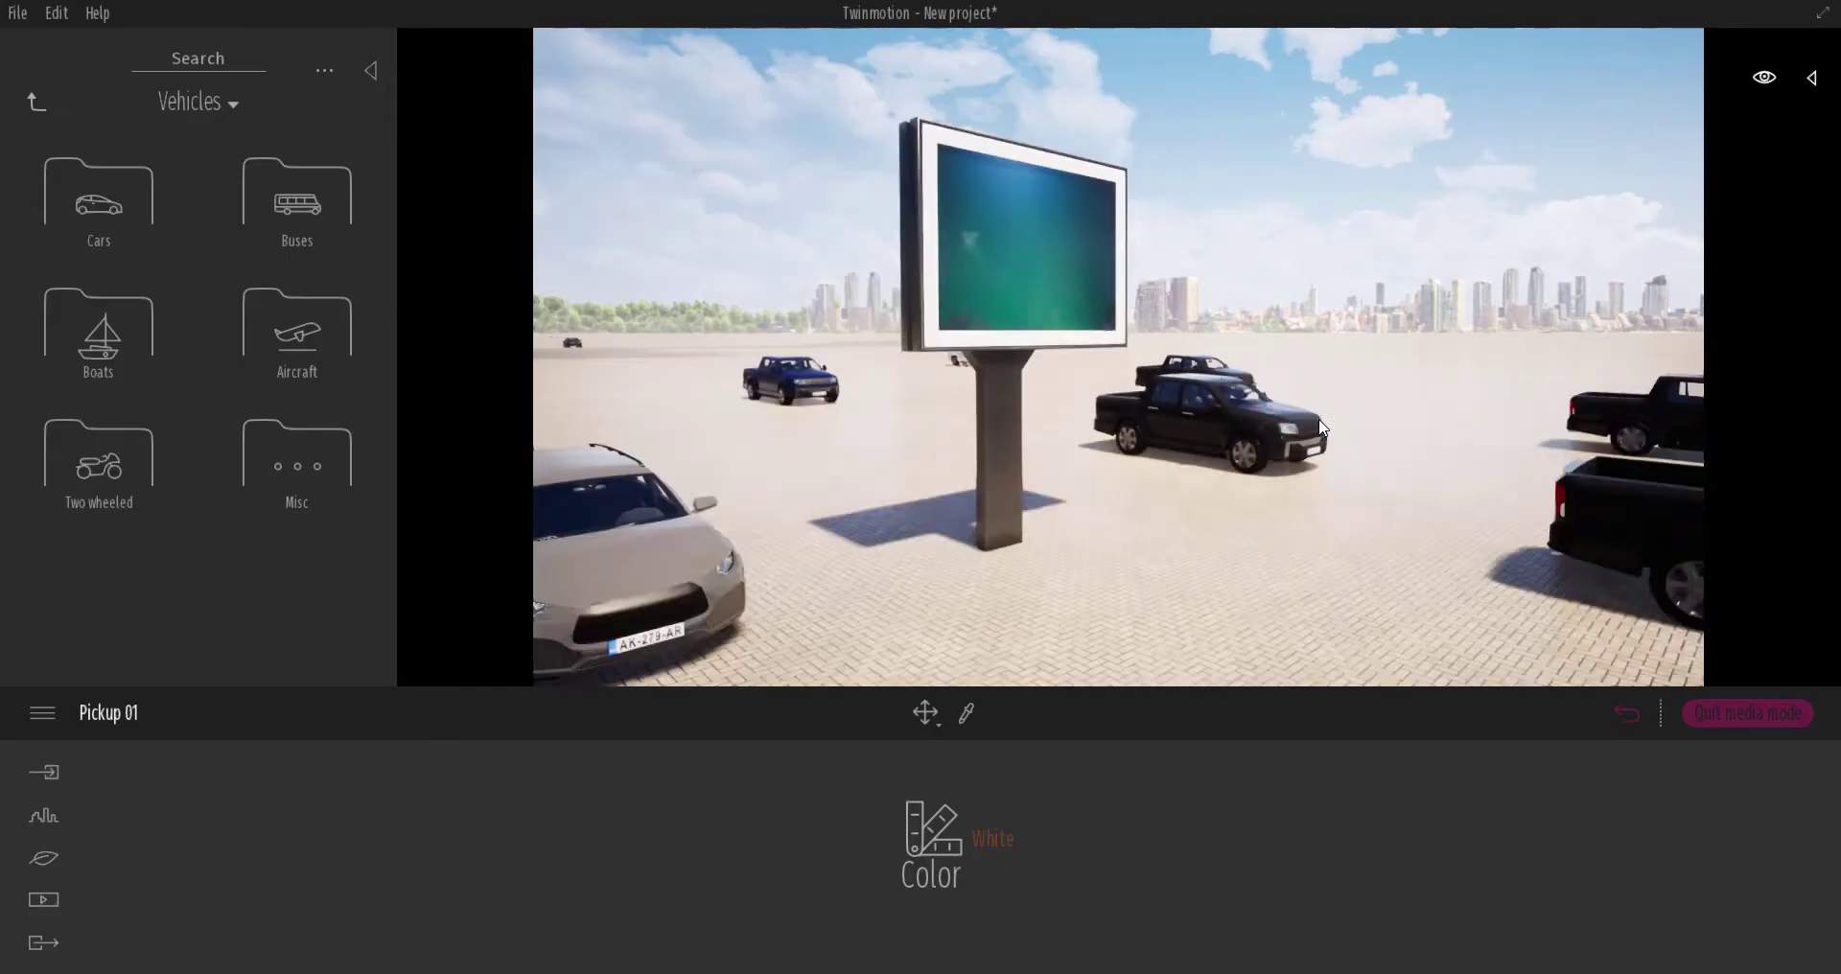
scroll(1319, 422, down, 6)
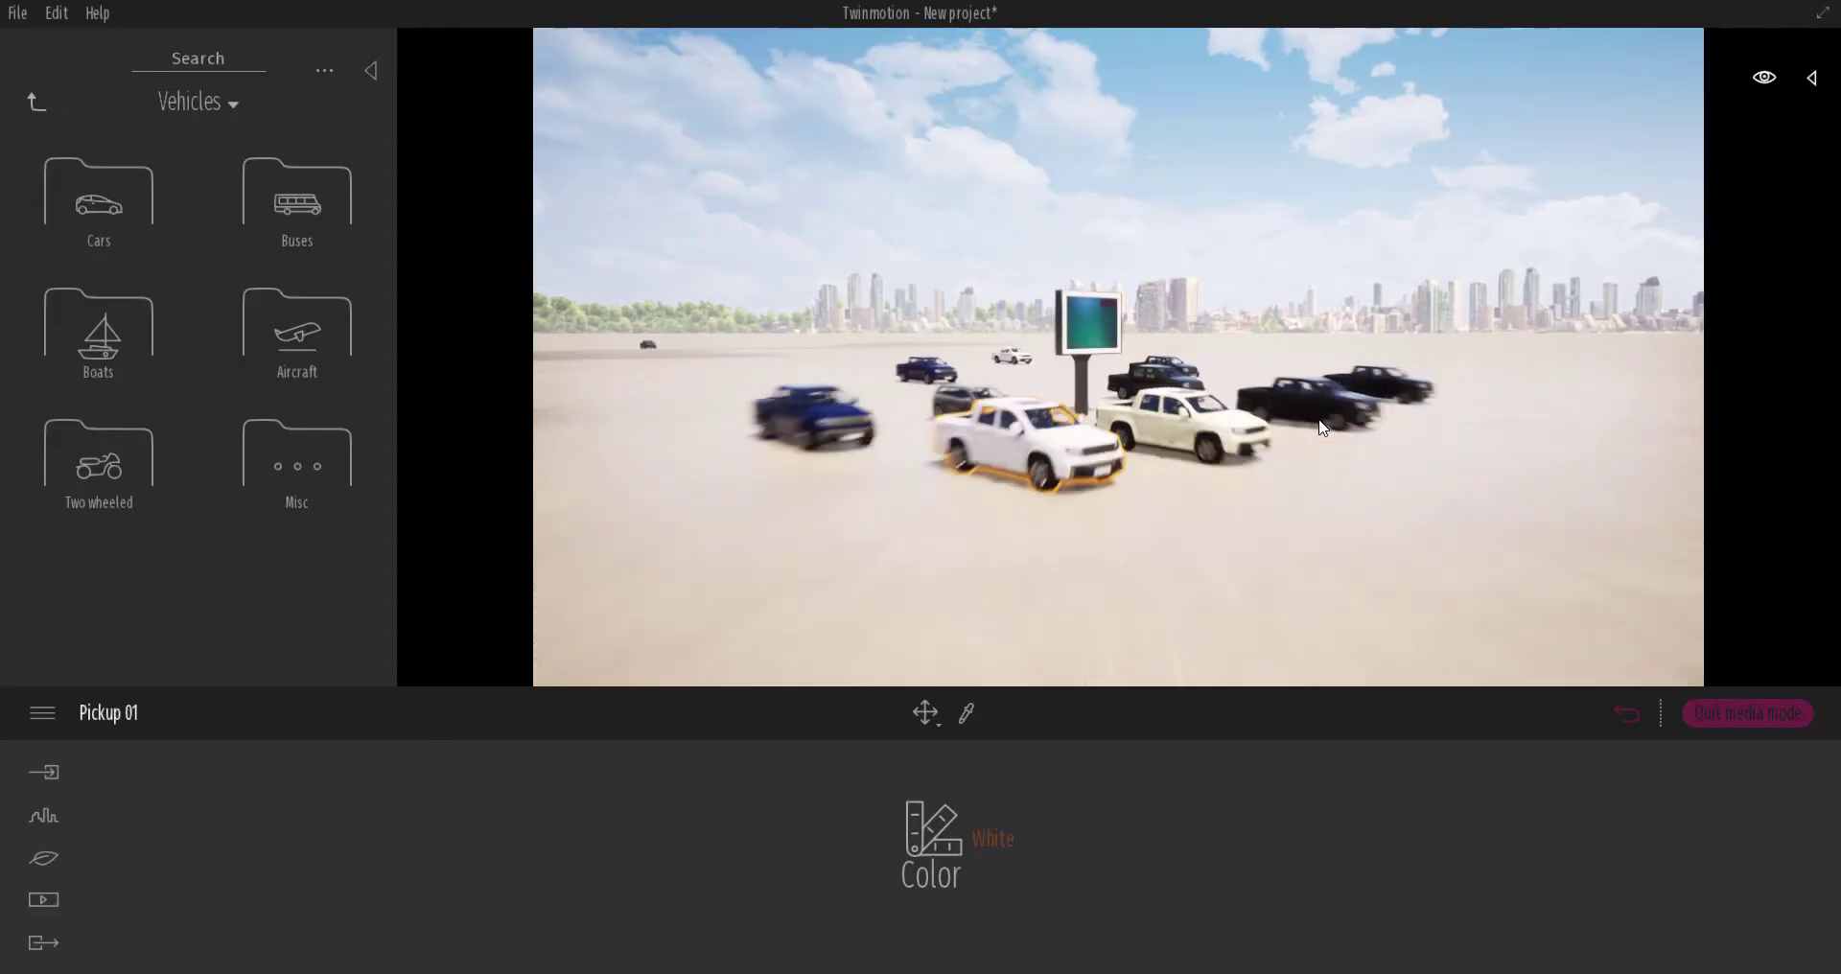
Check how the video on the advertising panel looks when approaching it past the pickups and backing away
scroll(1321, 427, up, 5)
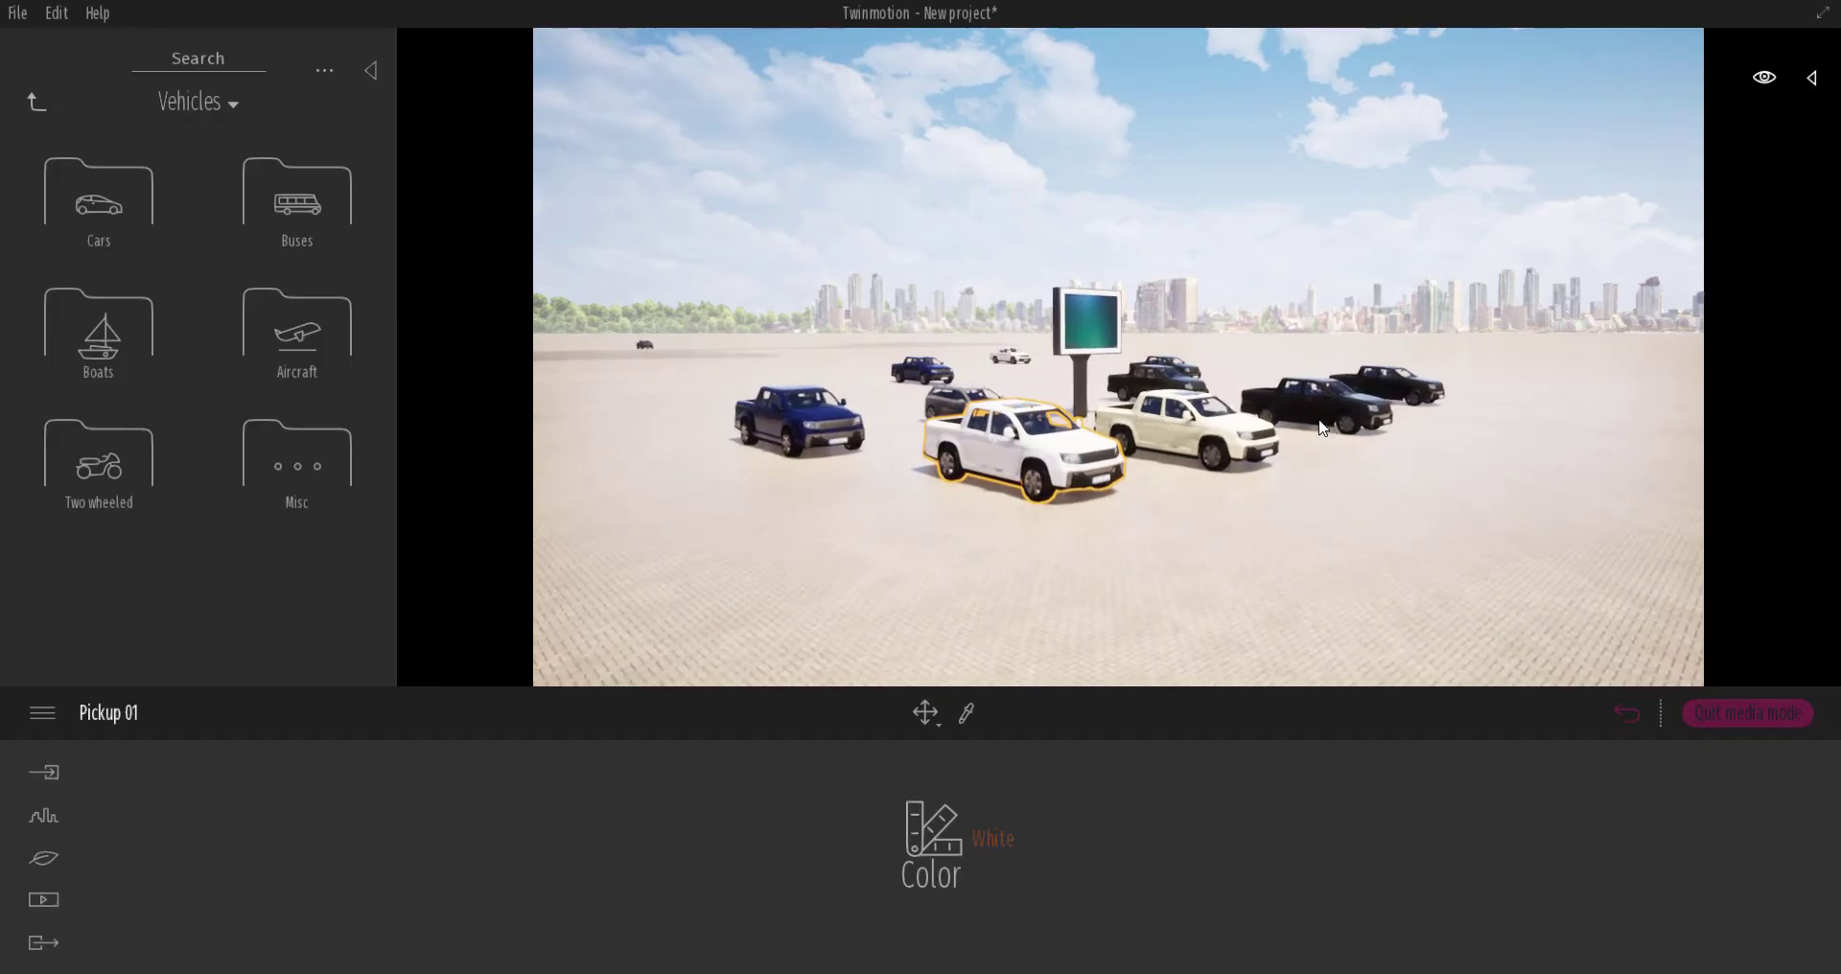
scroll(1320, 426, up, 6)
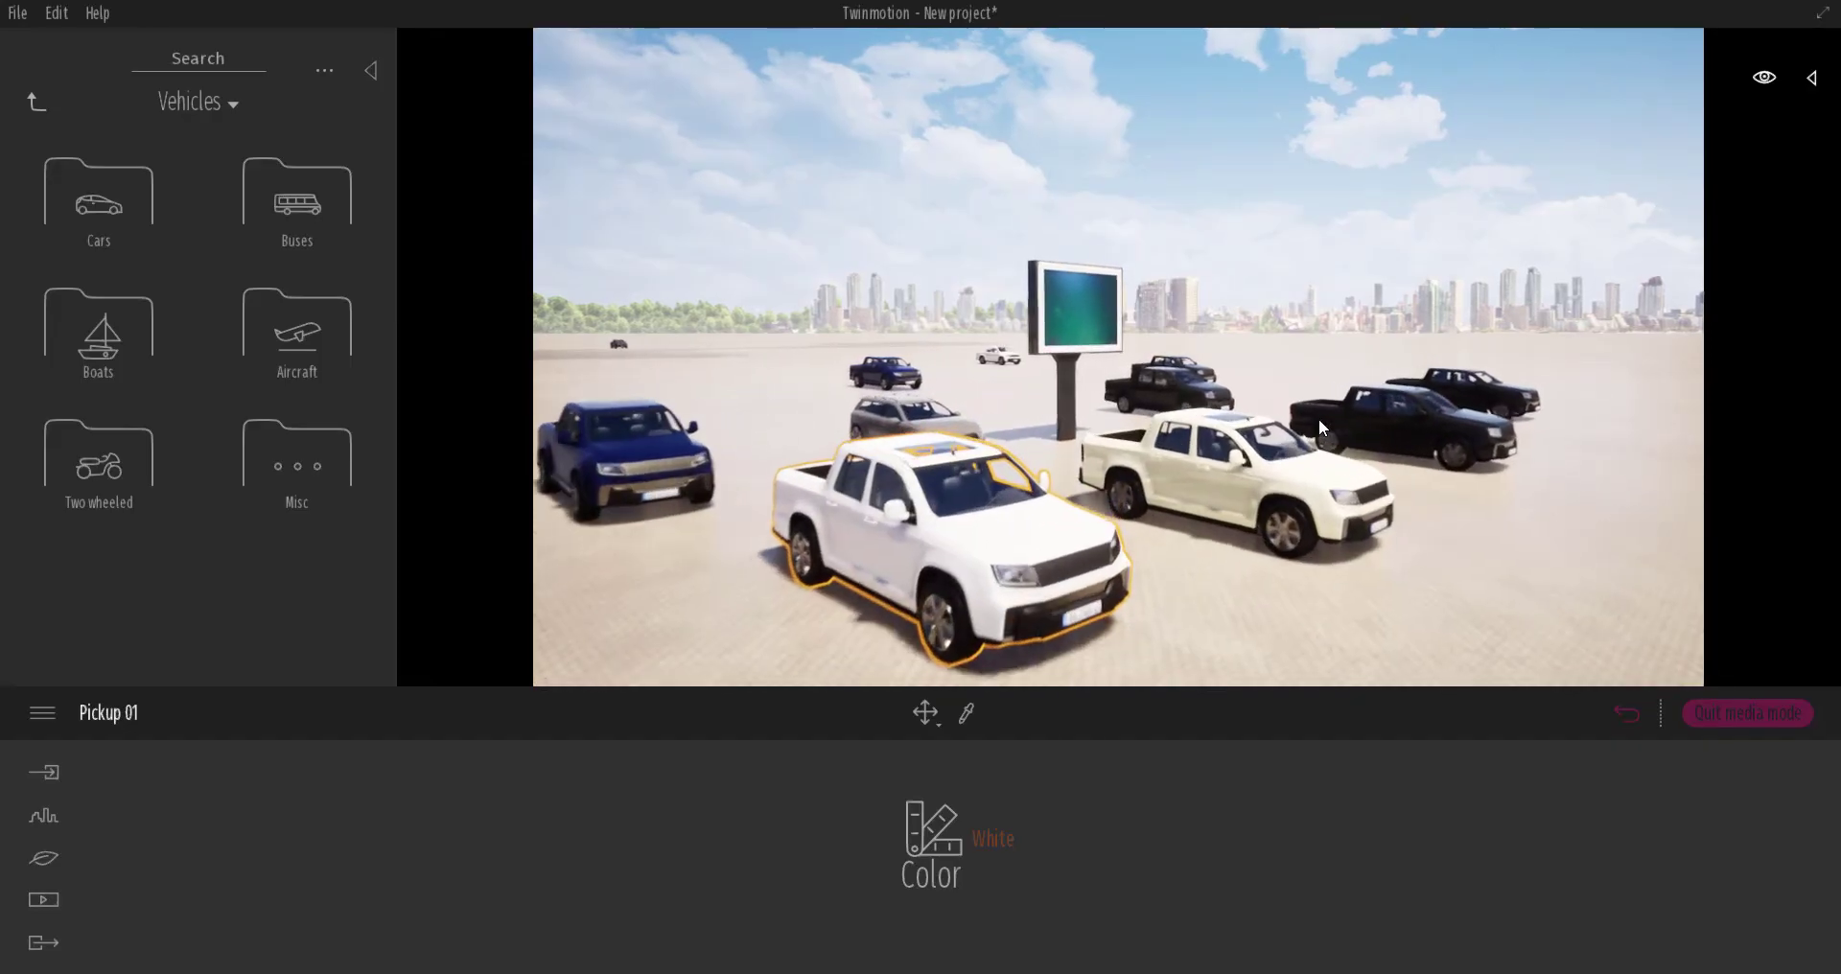
scroll(1320, 427, up, 6)
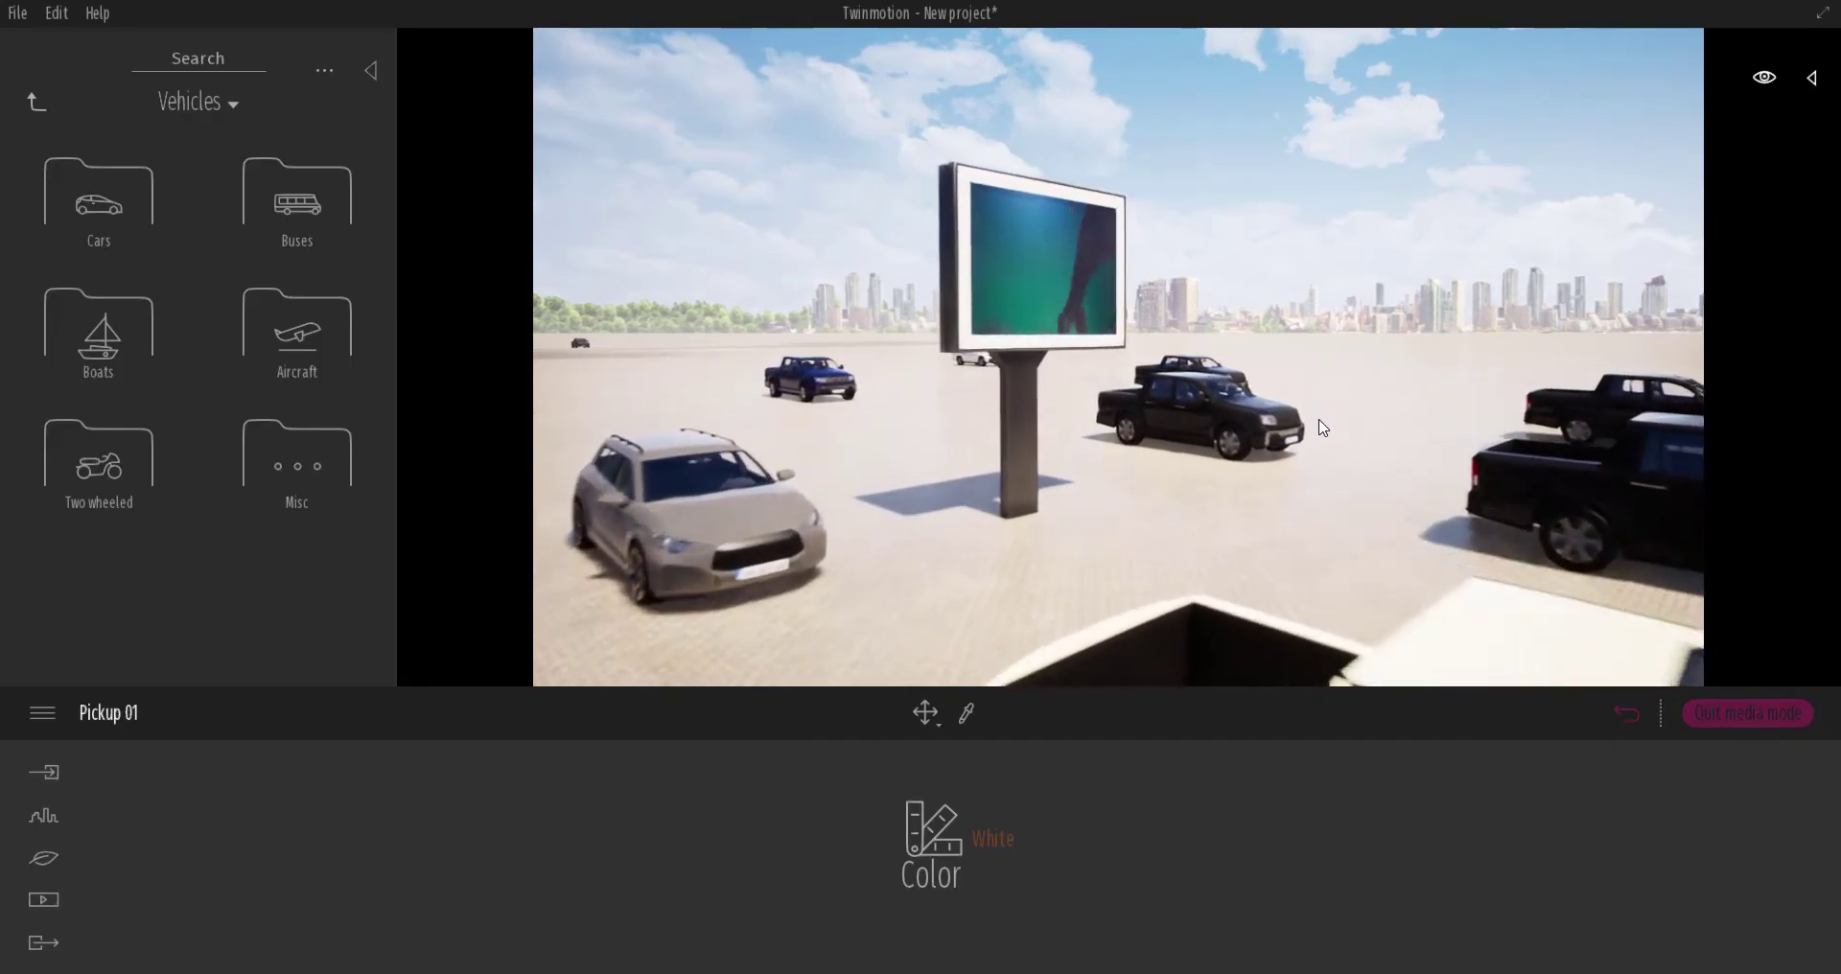
scroll(1321, 422, down, 10)
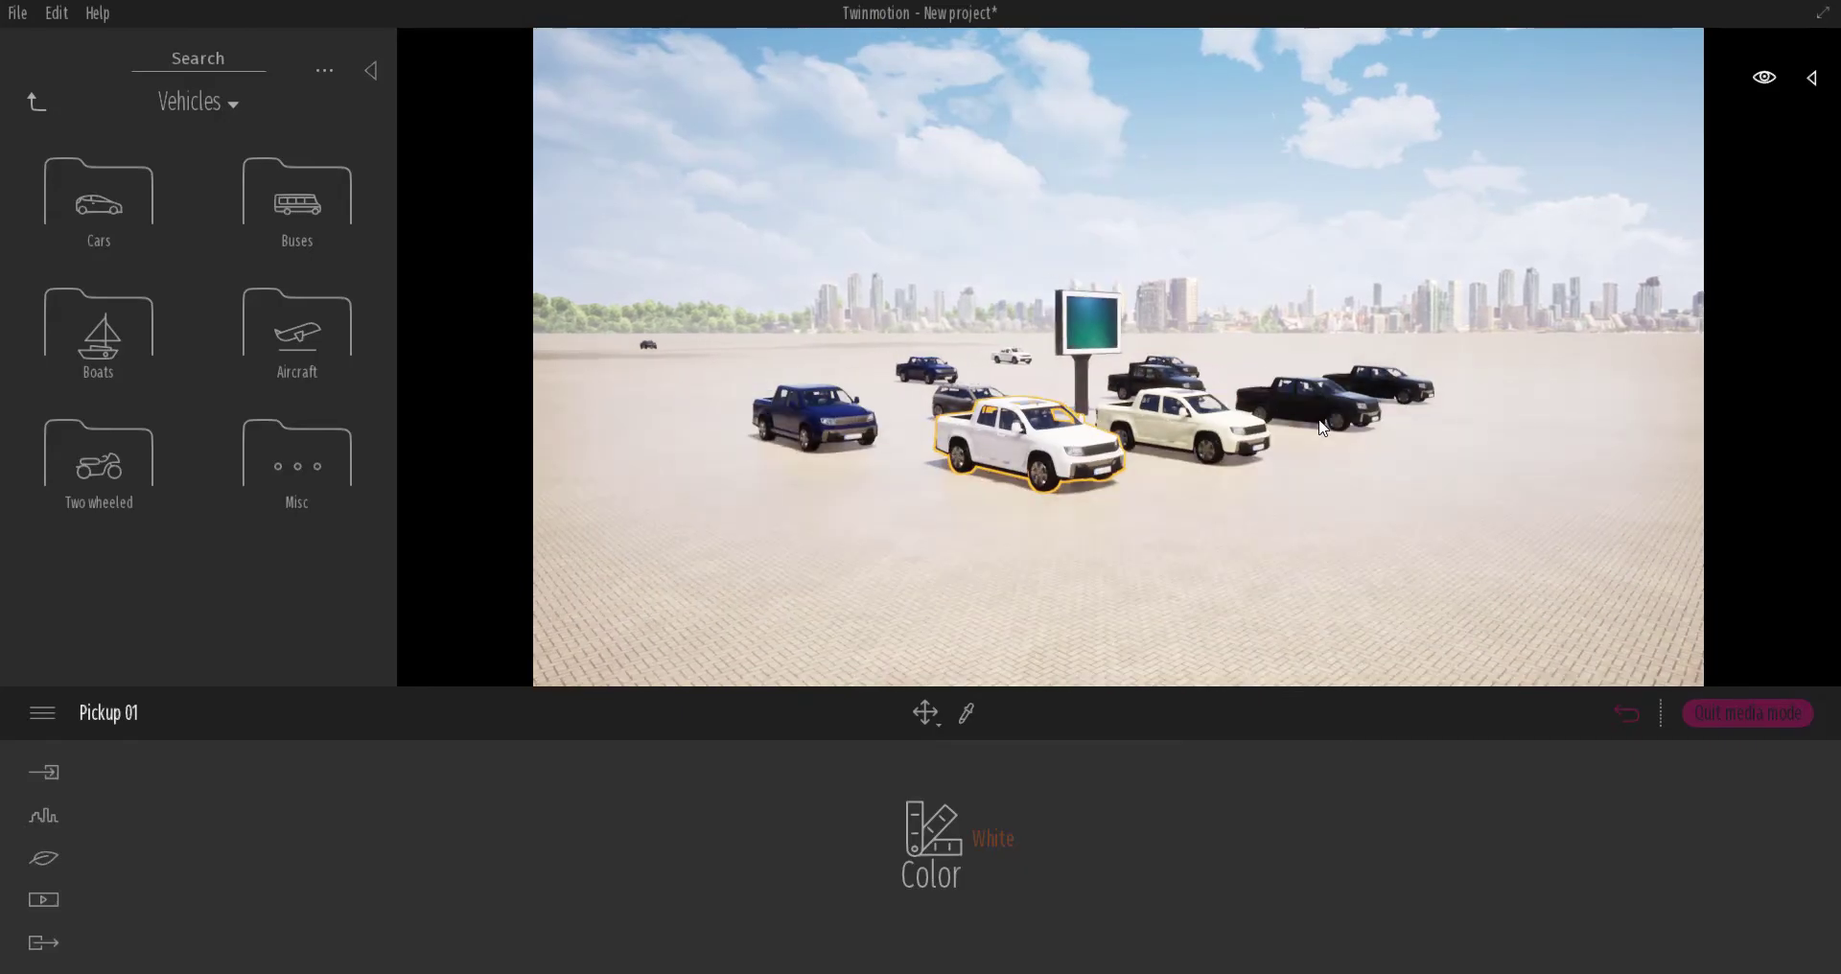
scroll(1322, 428, up, 6)
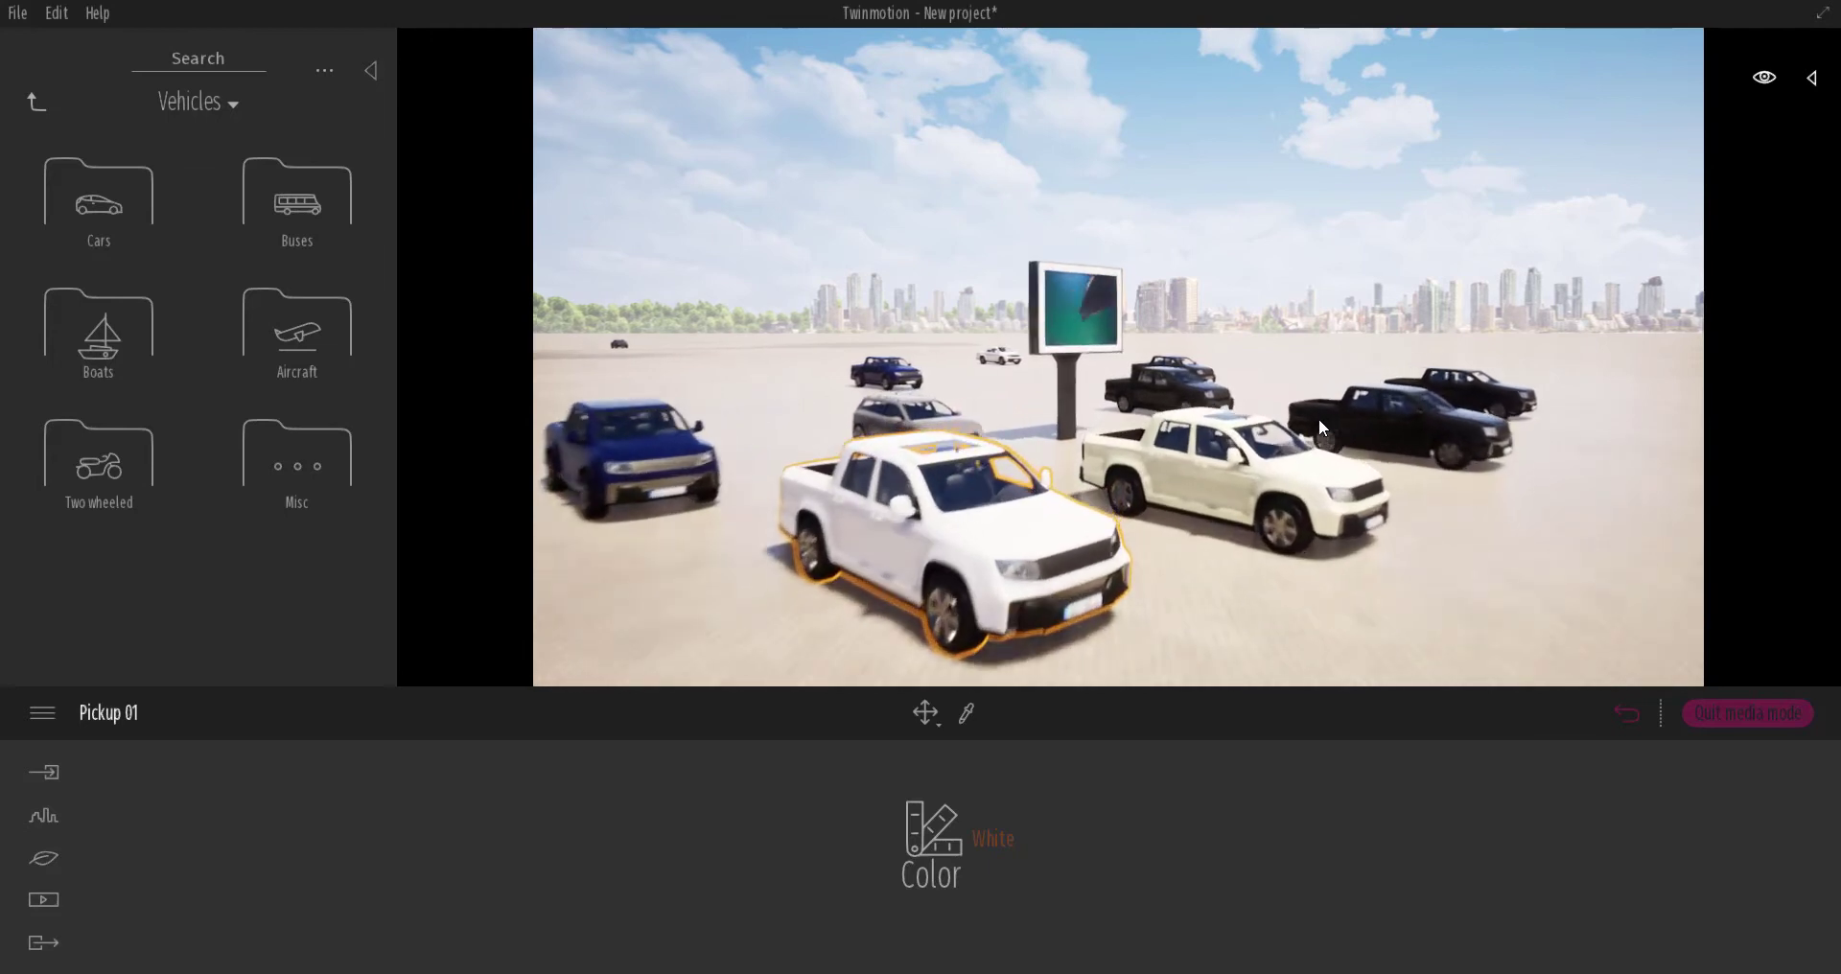
scroll(1322, 428, down, 3)
scroll(1321, 428, up, 6)
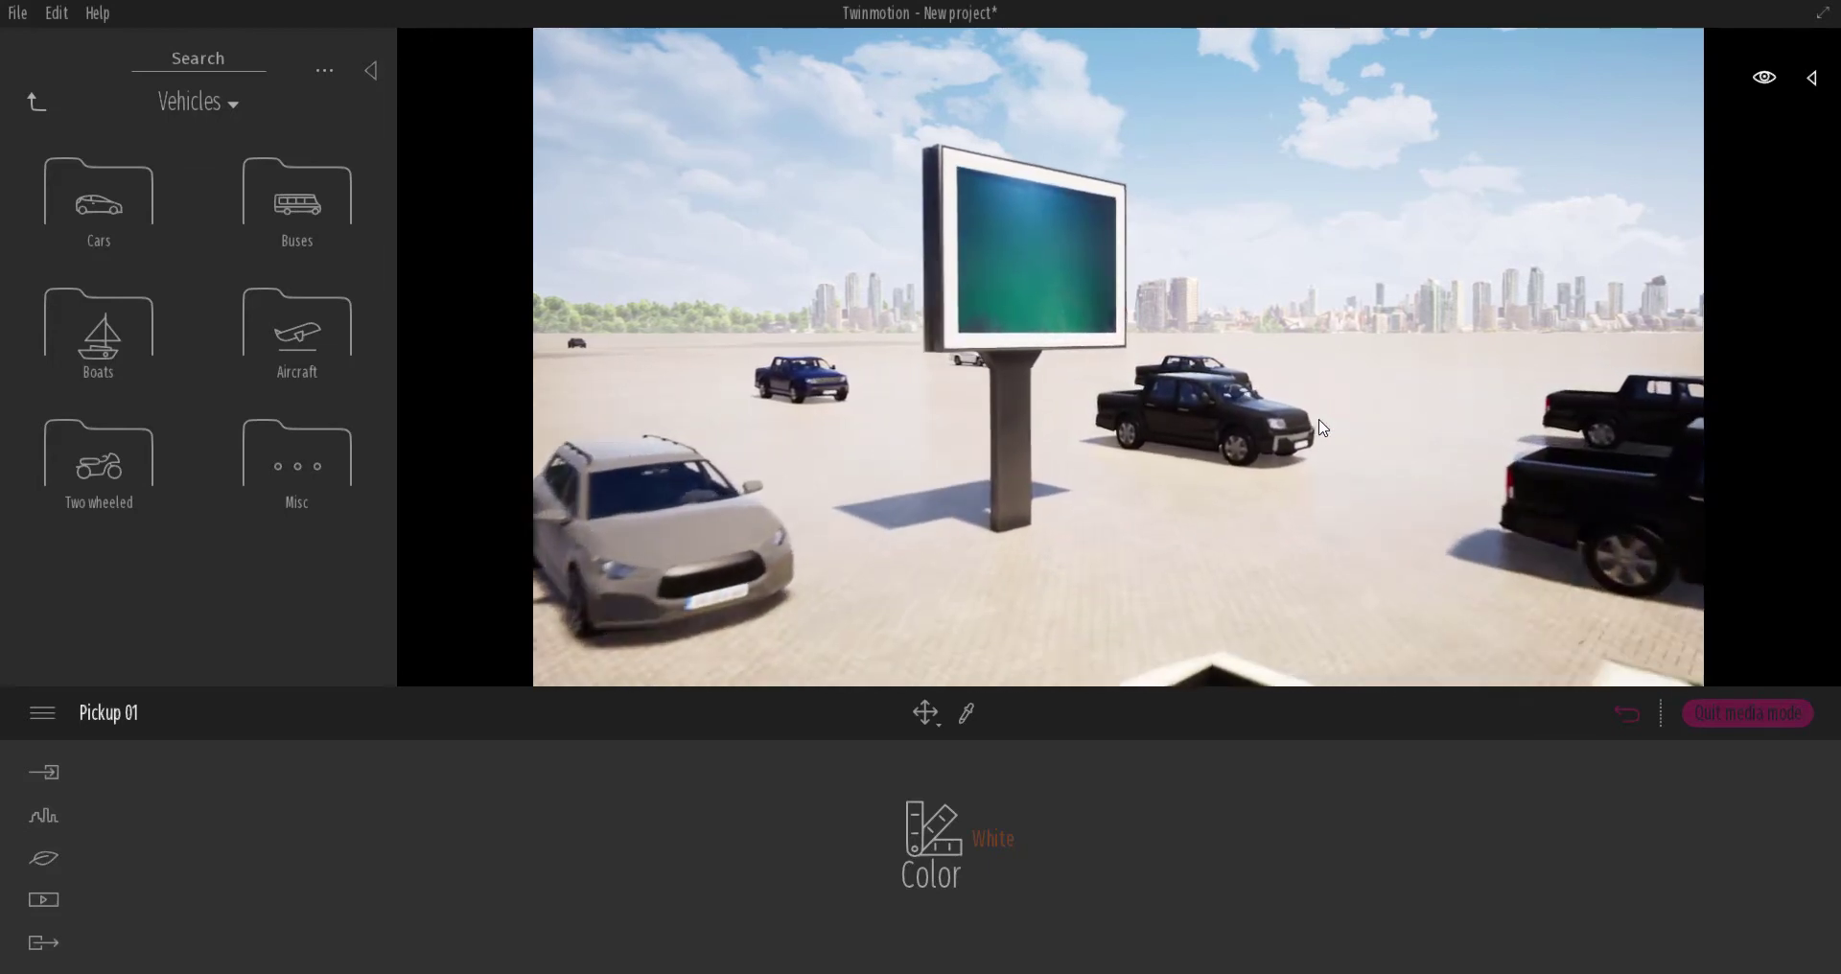
scroll(1319, 420, down, 8)
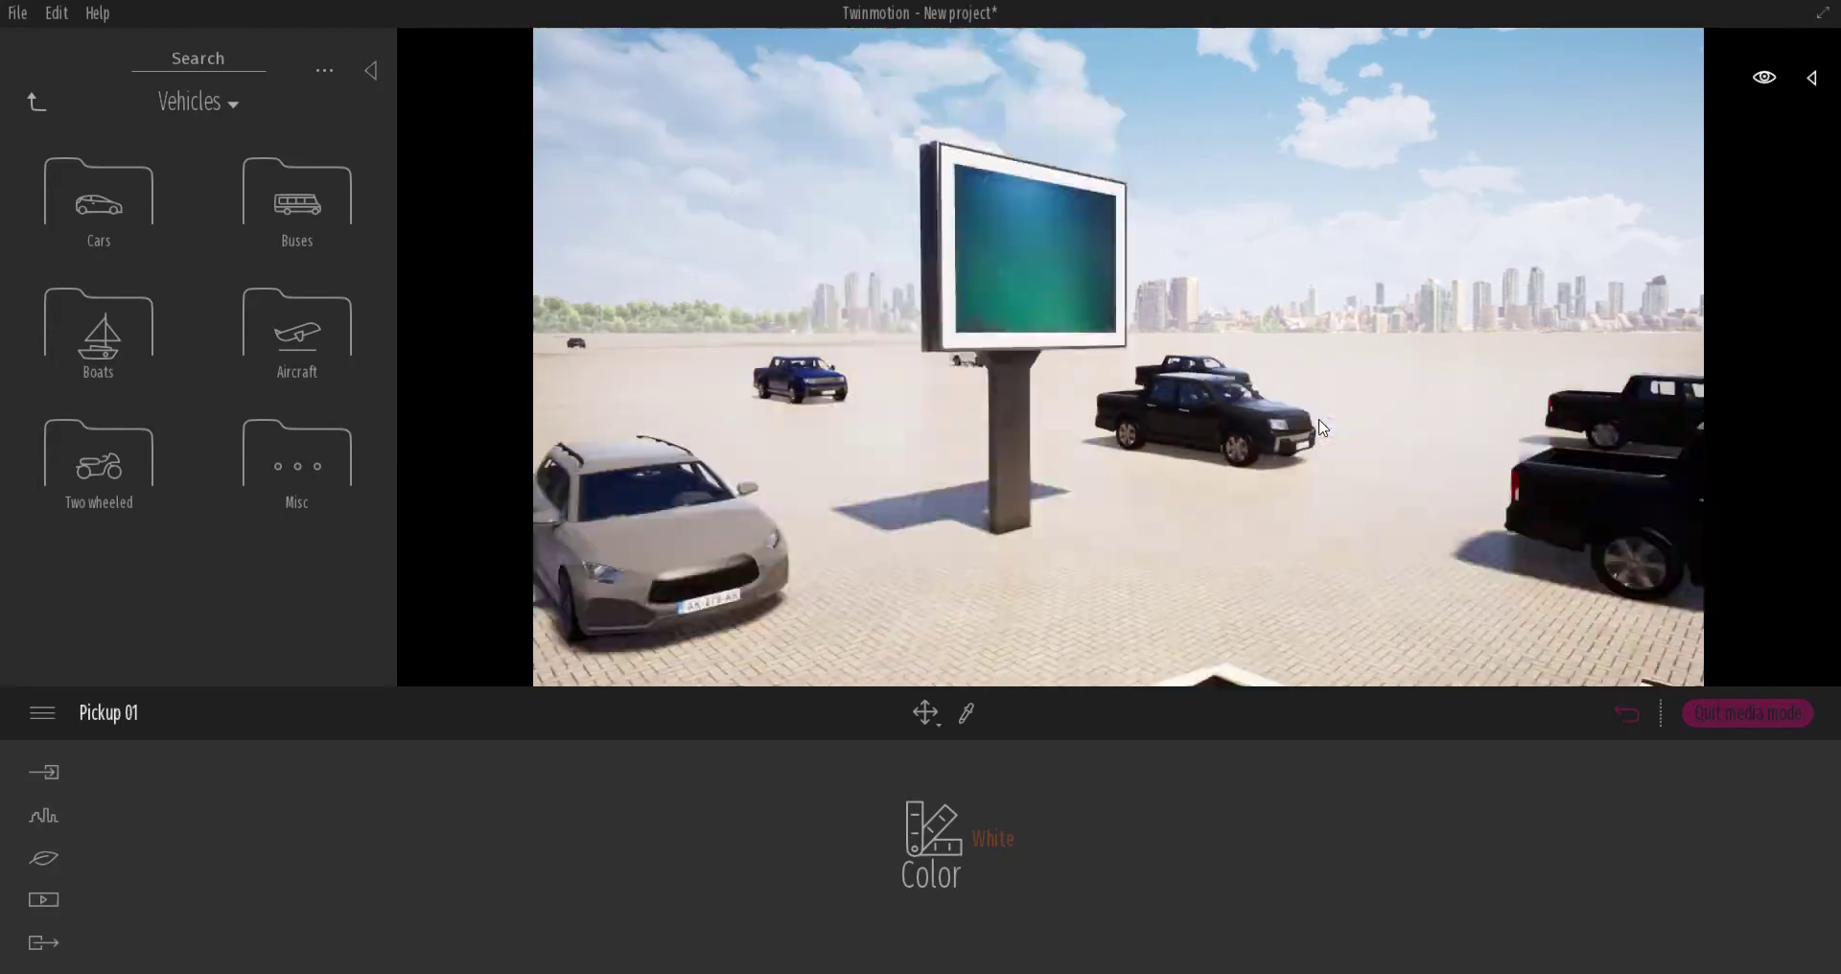
scroll(1321, 428, down, 5)
scroll(1321, 427, up, 8)
scroll(1319, 427, down, 8)
scroll(1319, 426, down, 3)
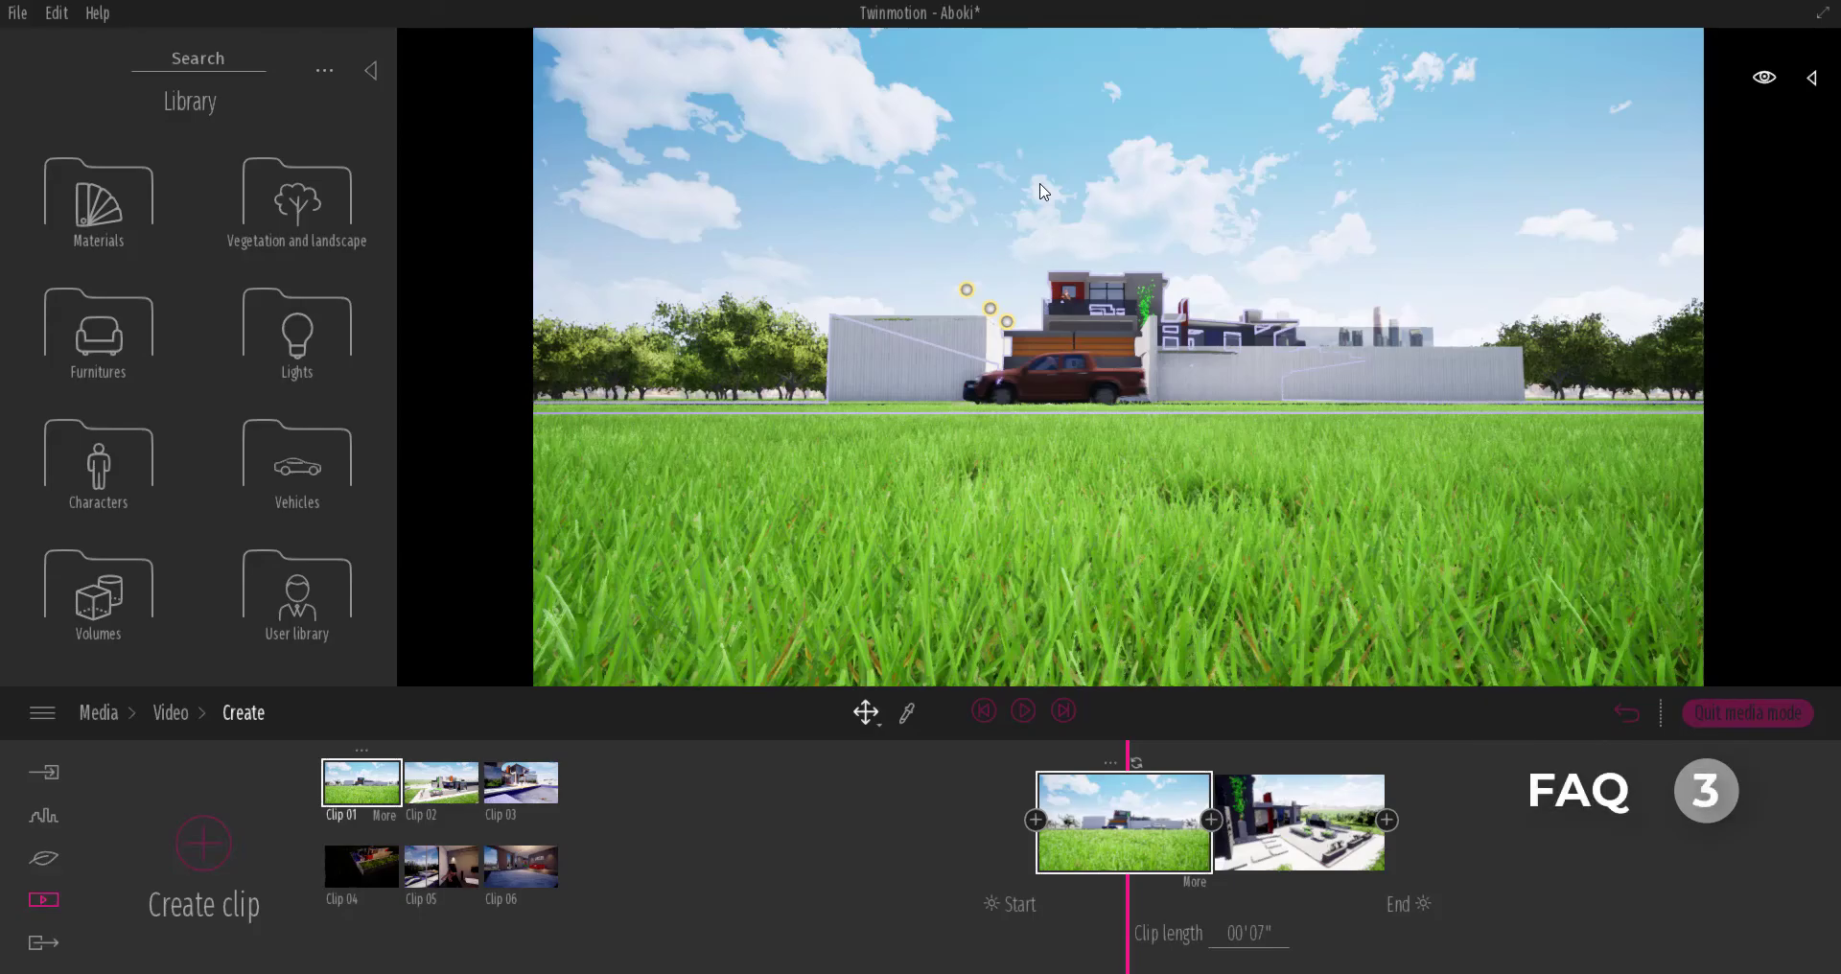
Play Clip 01 and Clip 02 of the Aboki house project to preview their camera animations
click(1022, 711)
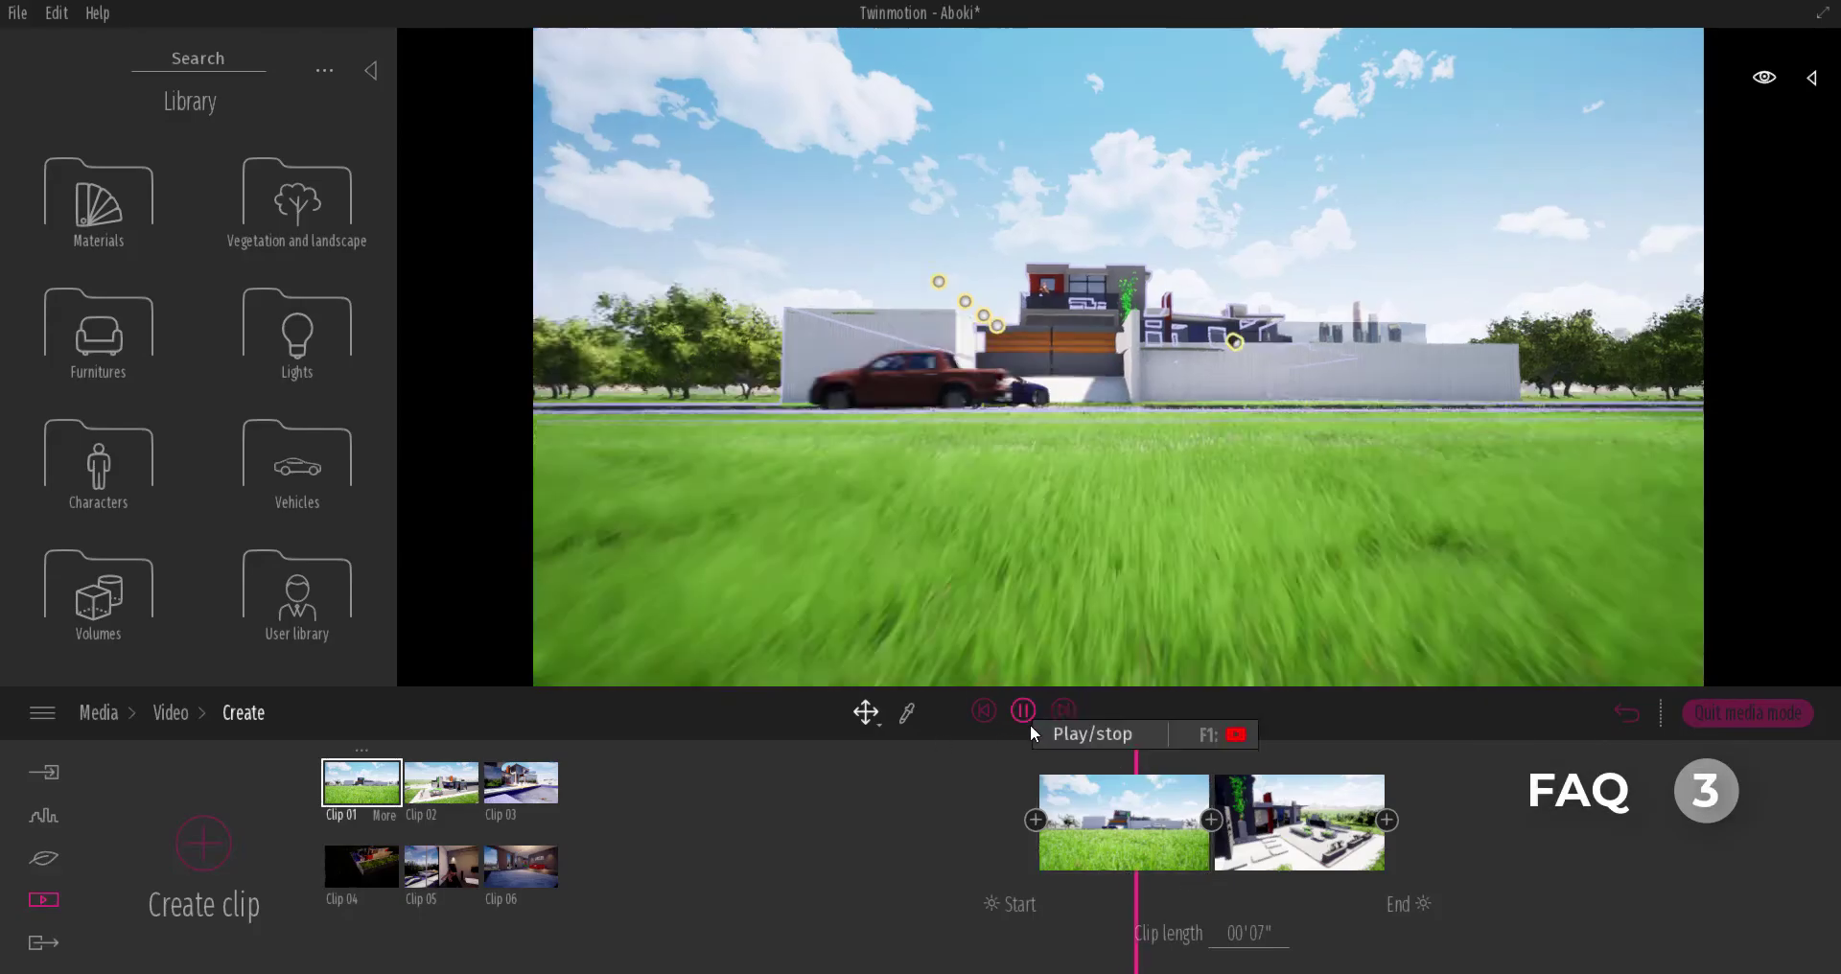
click(441, 781)
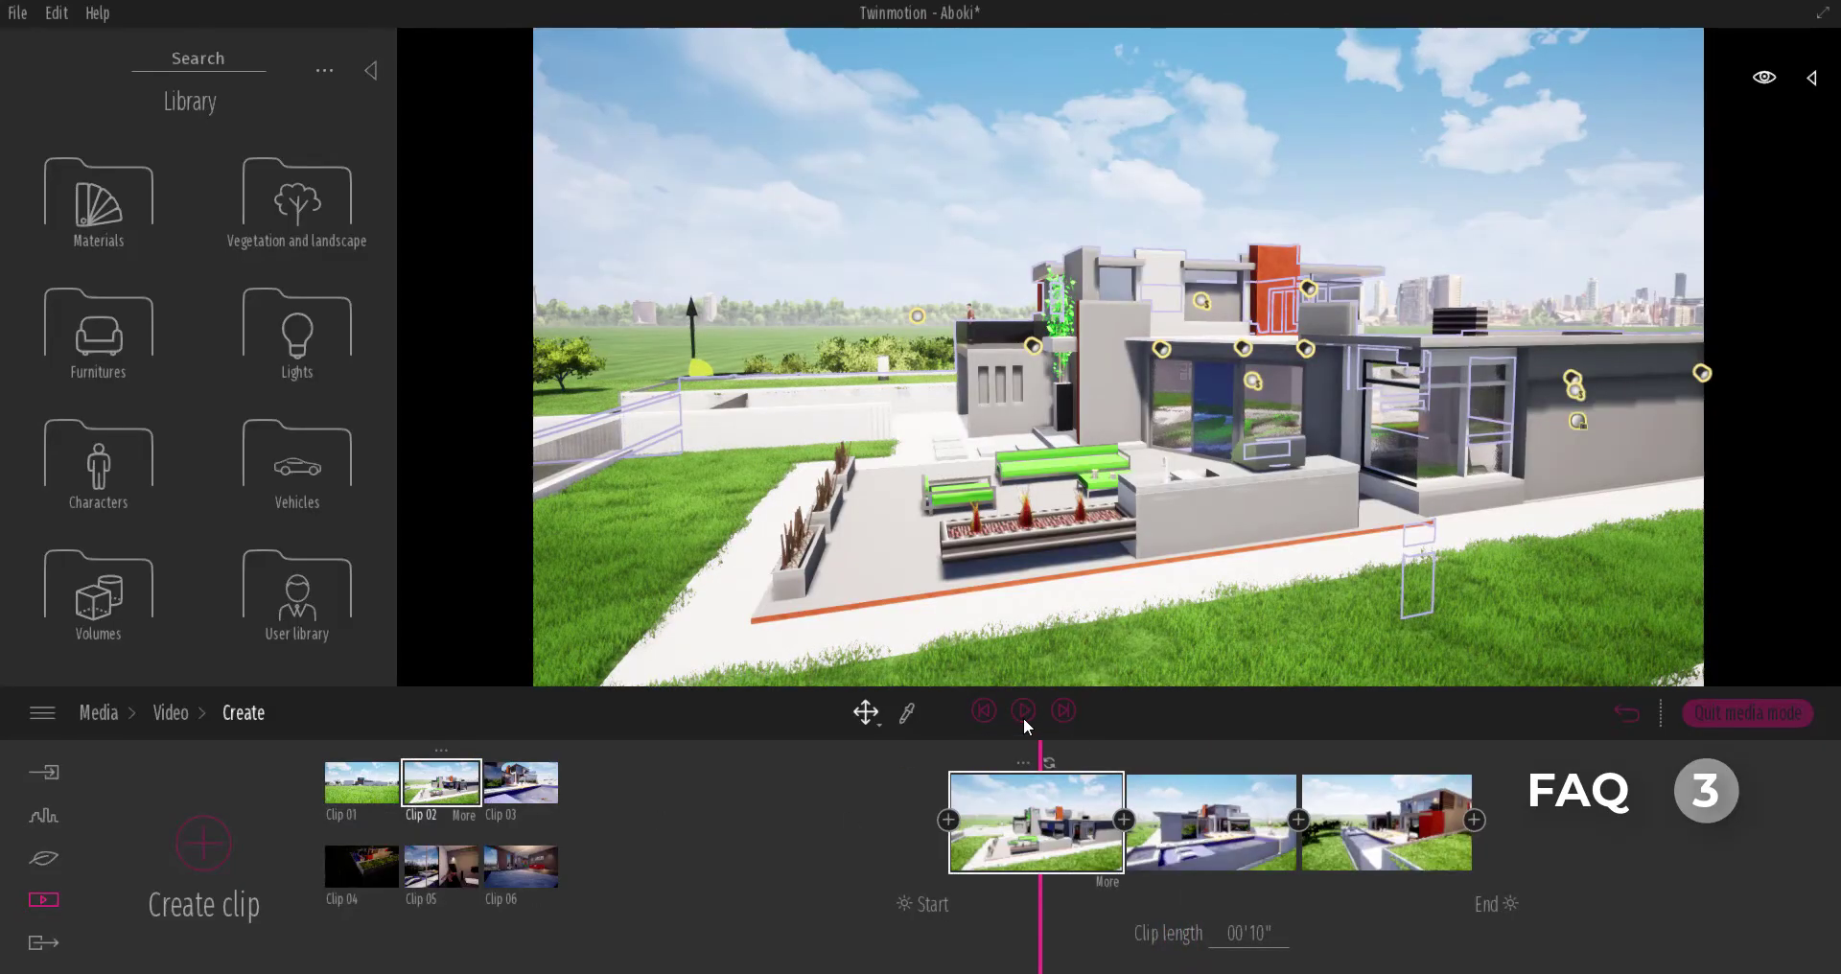
click(1022, 714)
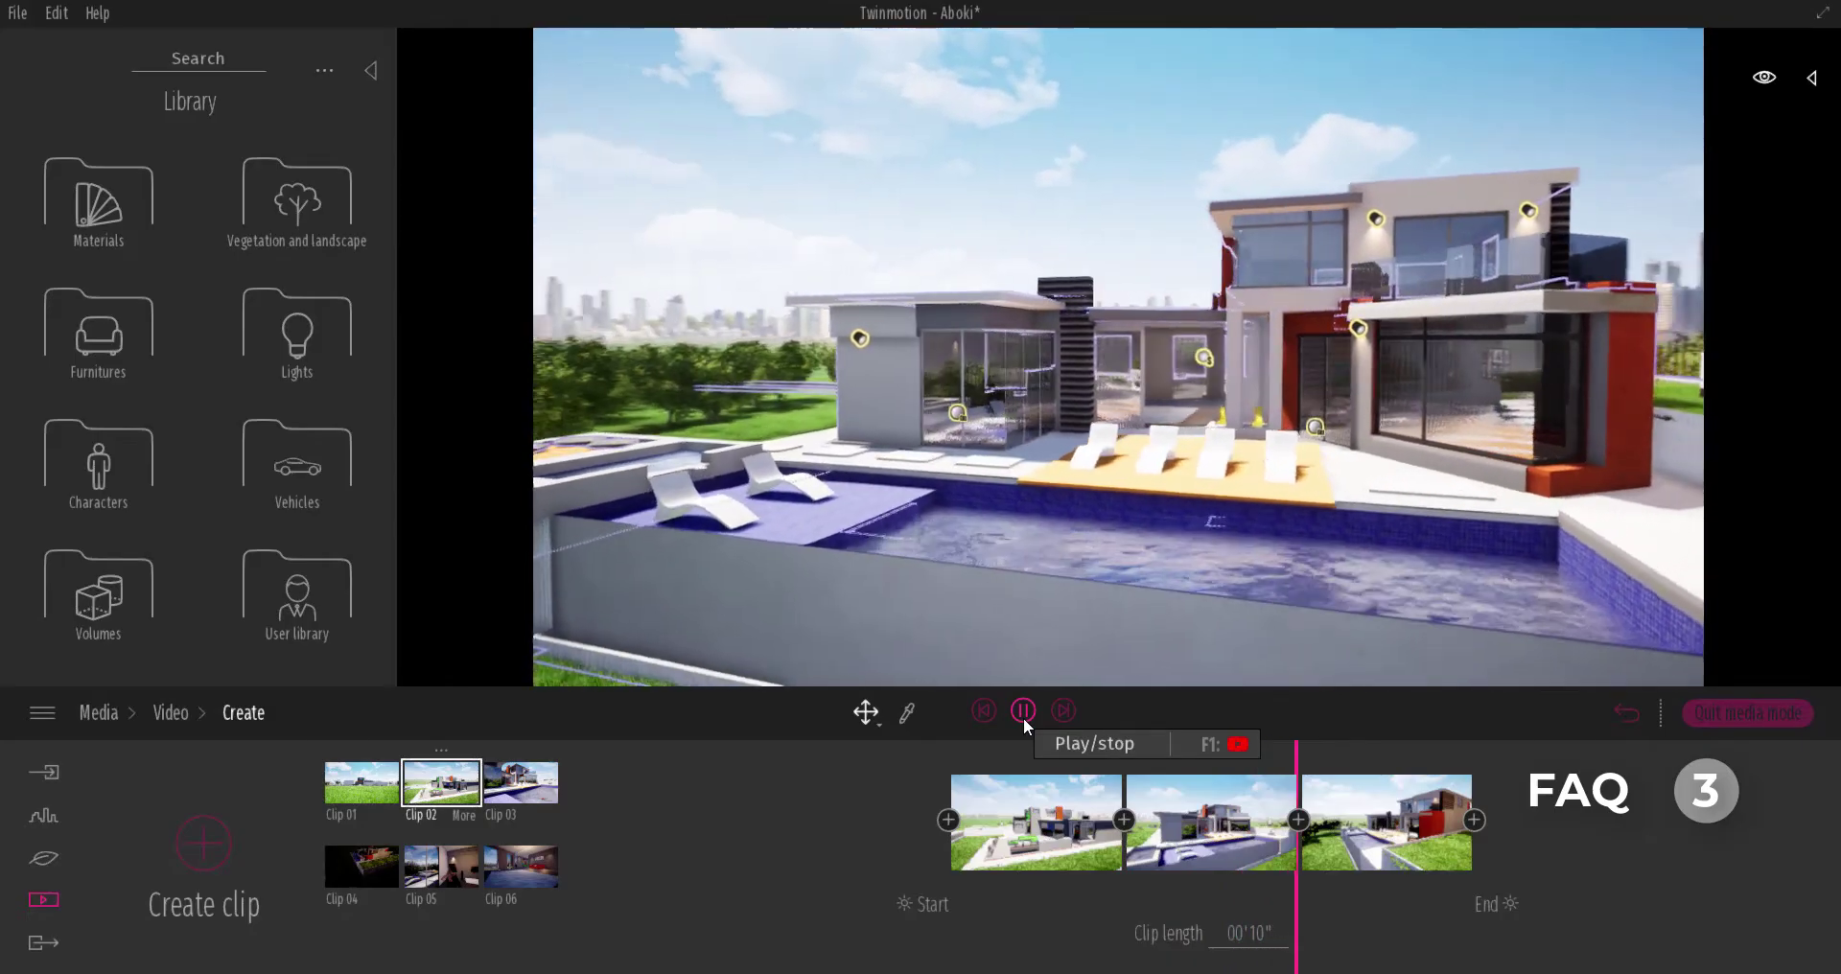
click(1022, 711)
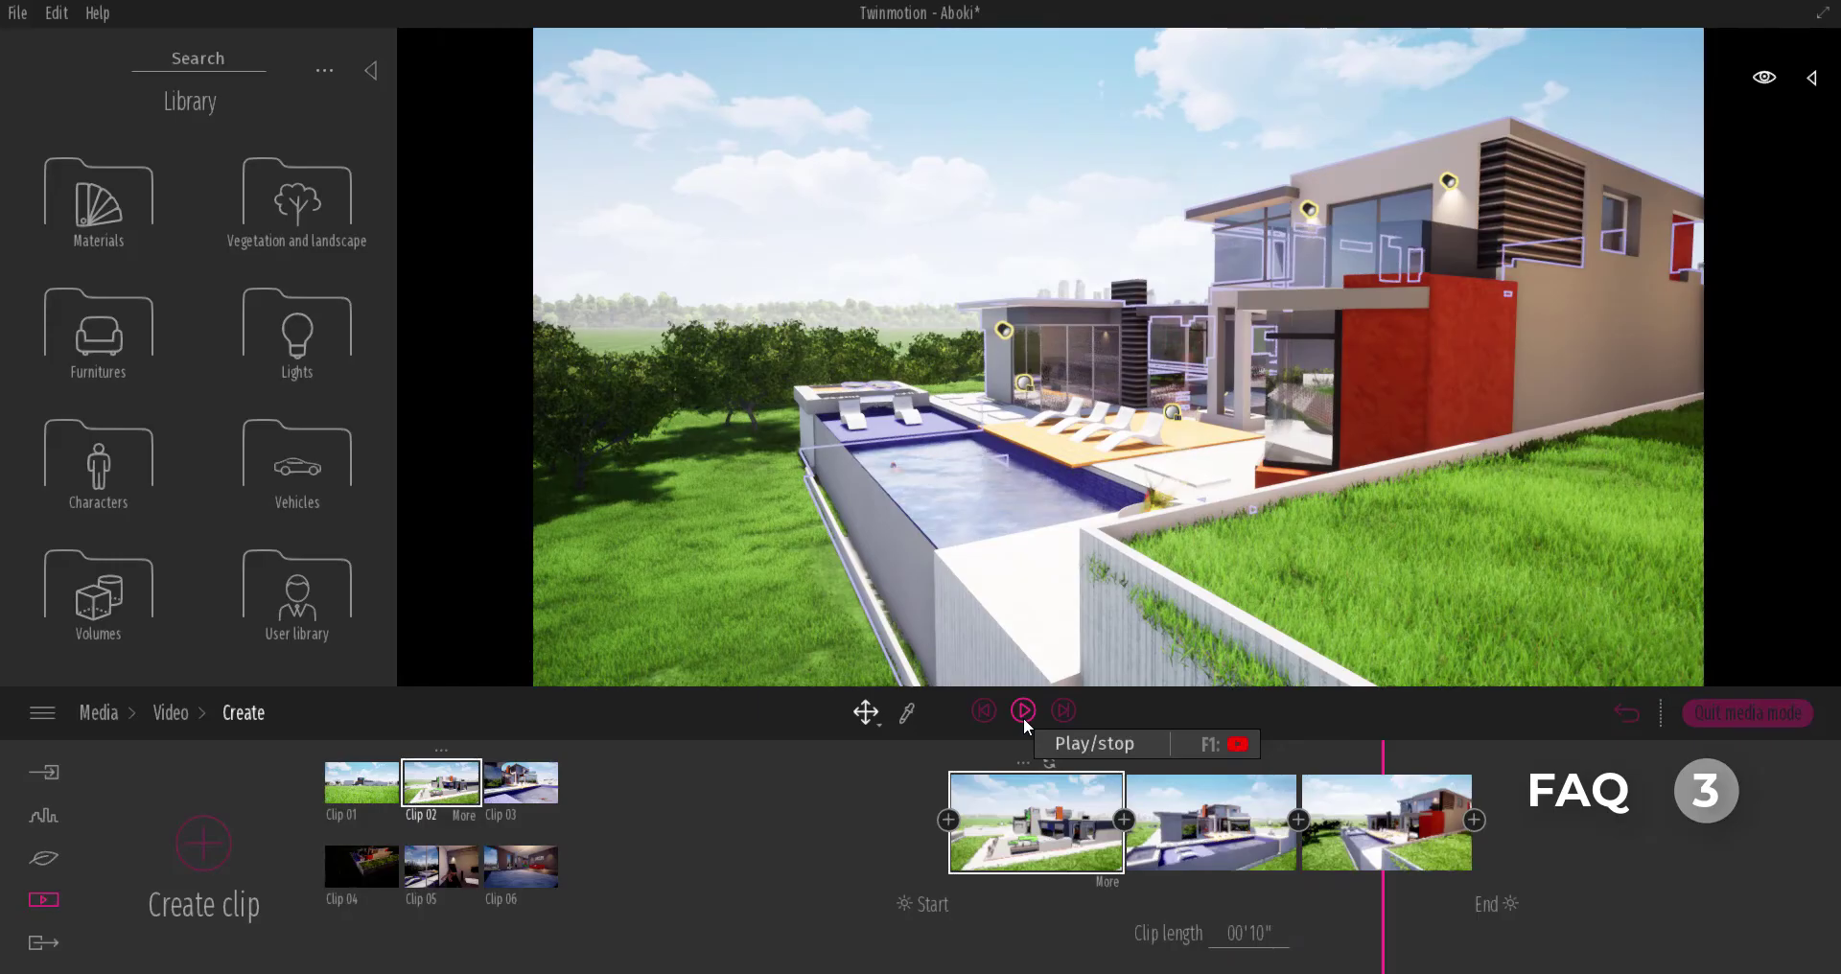
From an aerial view of the site, isolate the vegetation ground mesh in the scene graph
scroll(1073, 480, down, 3)
shift+middle_drag(1073, 480, 897, 279)
drag(897, 278, 1067, 330)
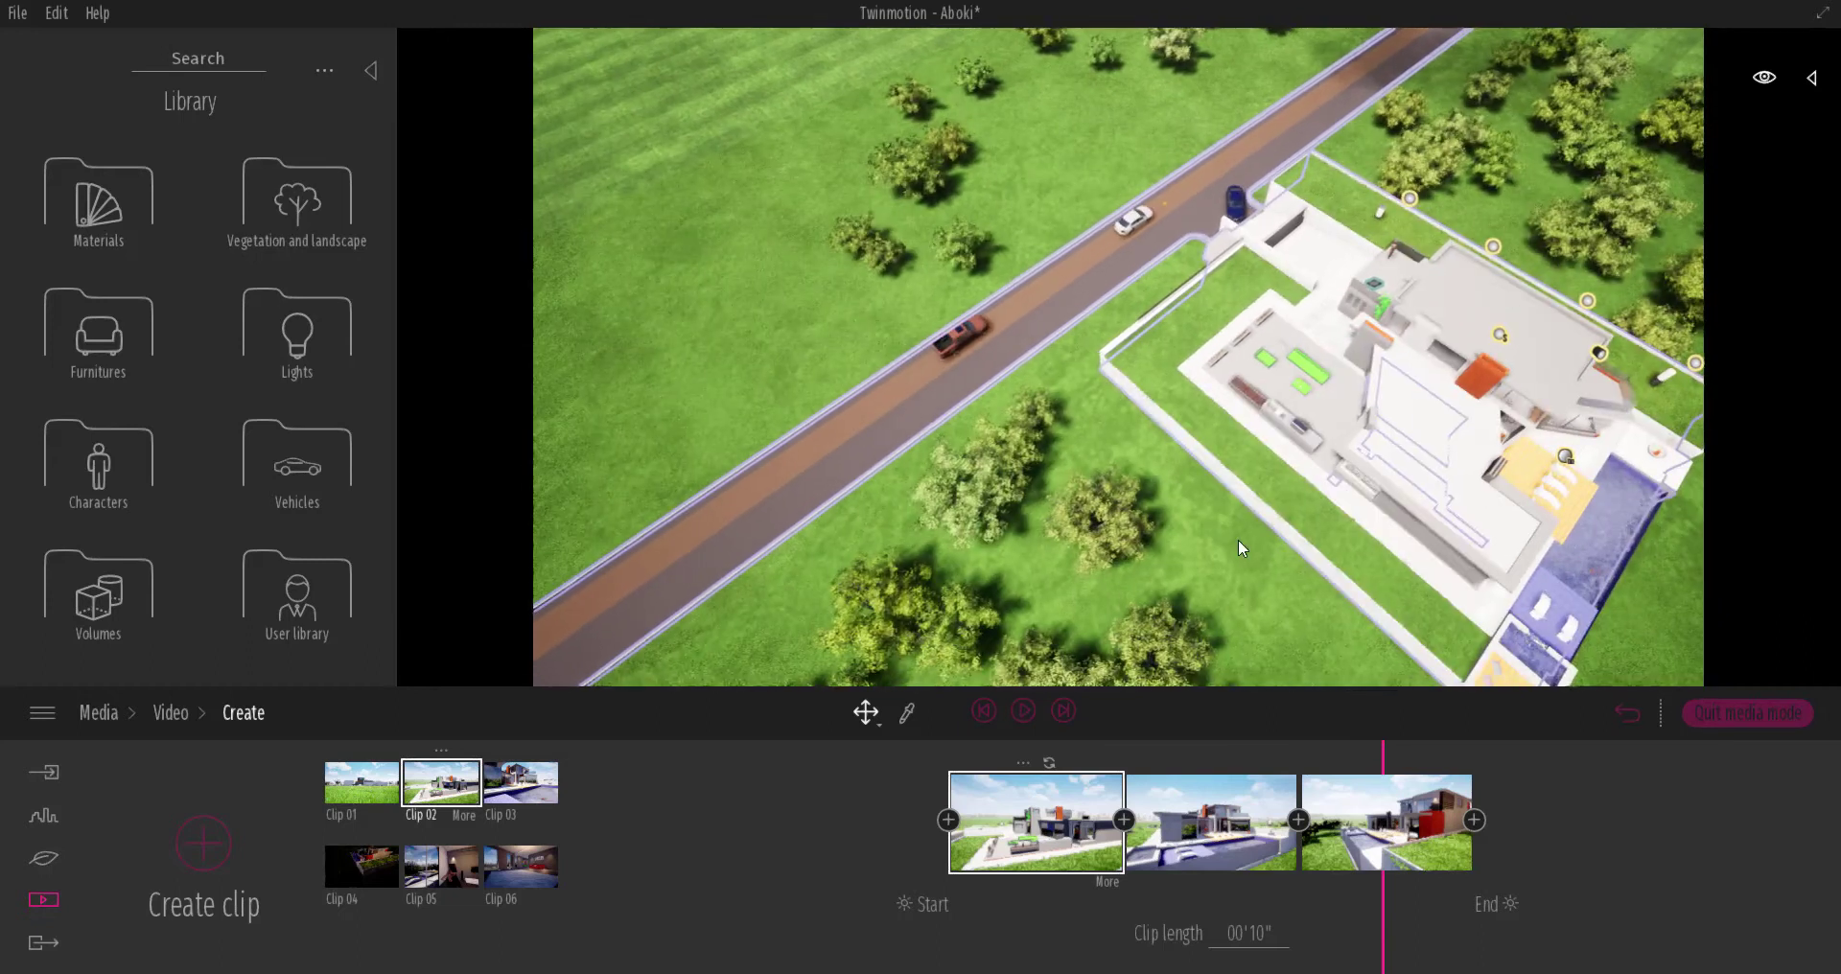
scroll(753, 253, down, 3)
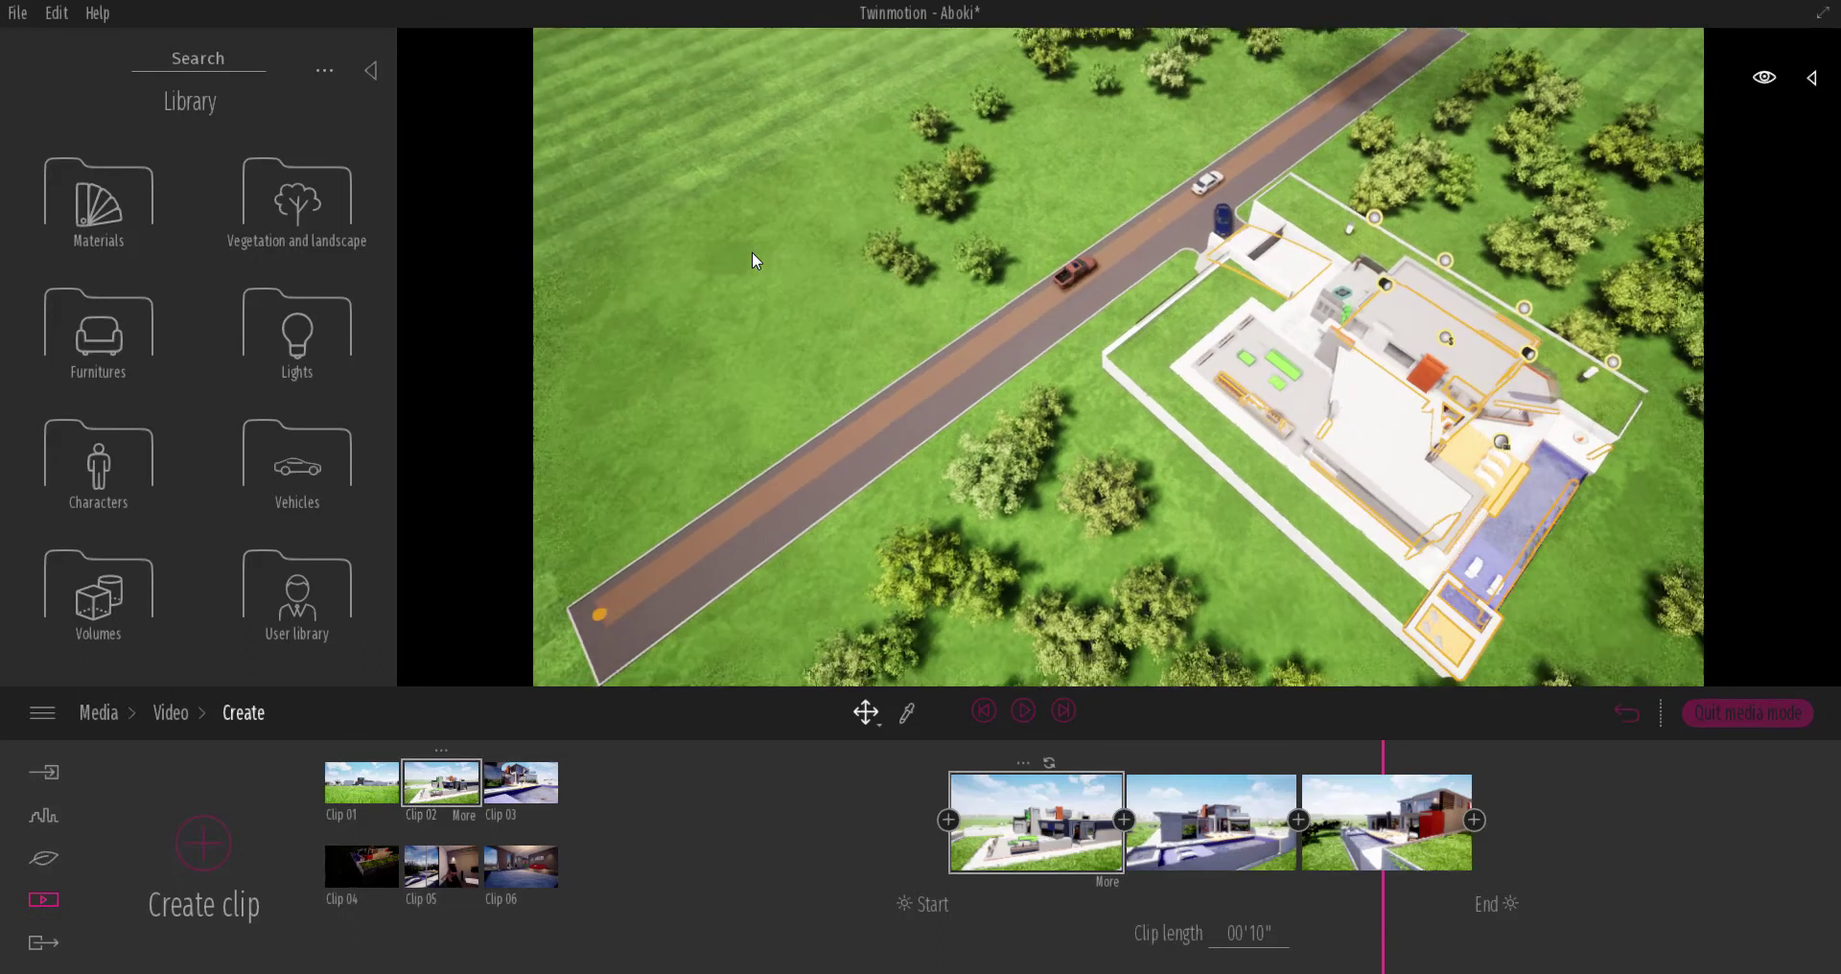
shift+middle_drag(753, 422, 817, 436)
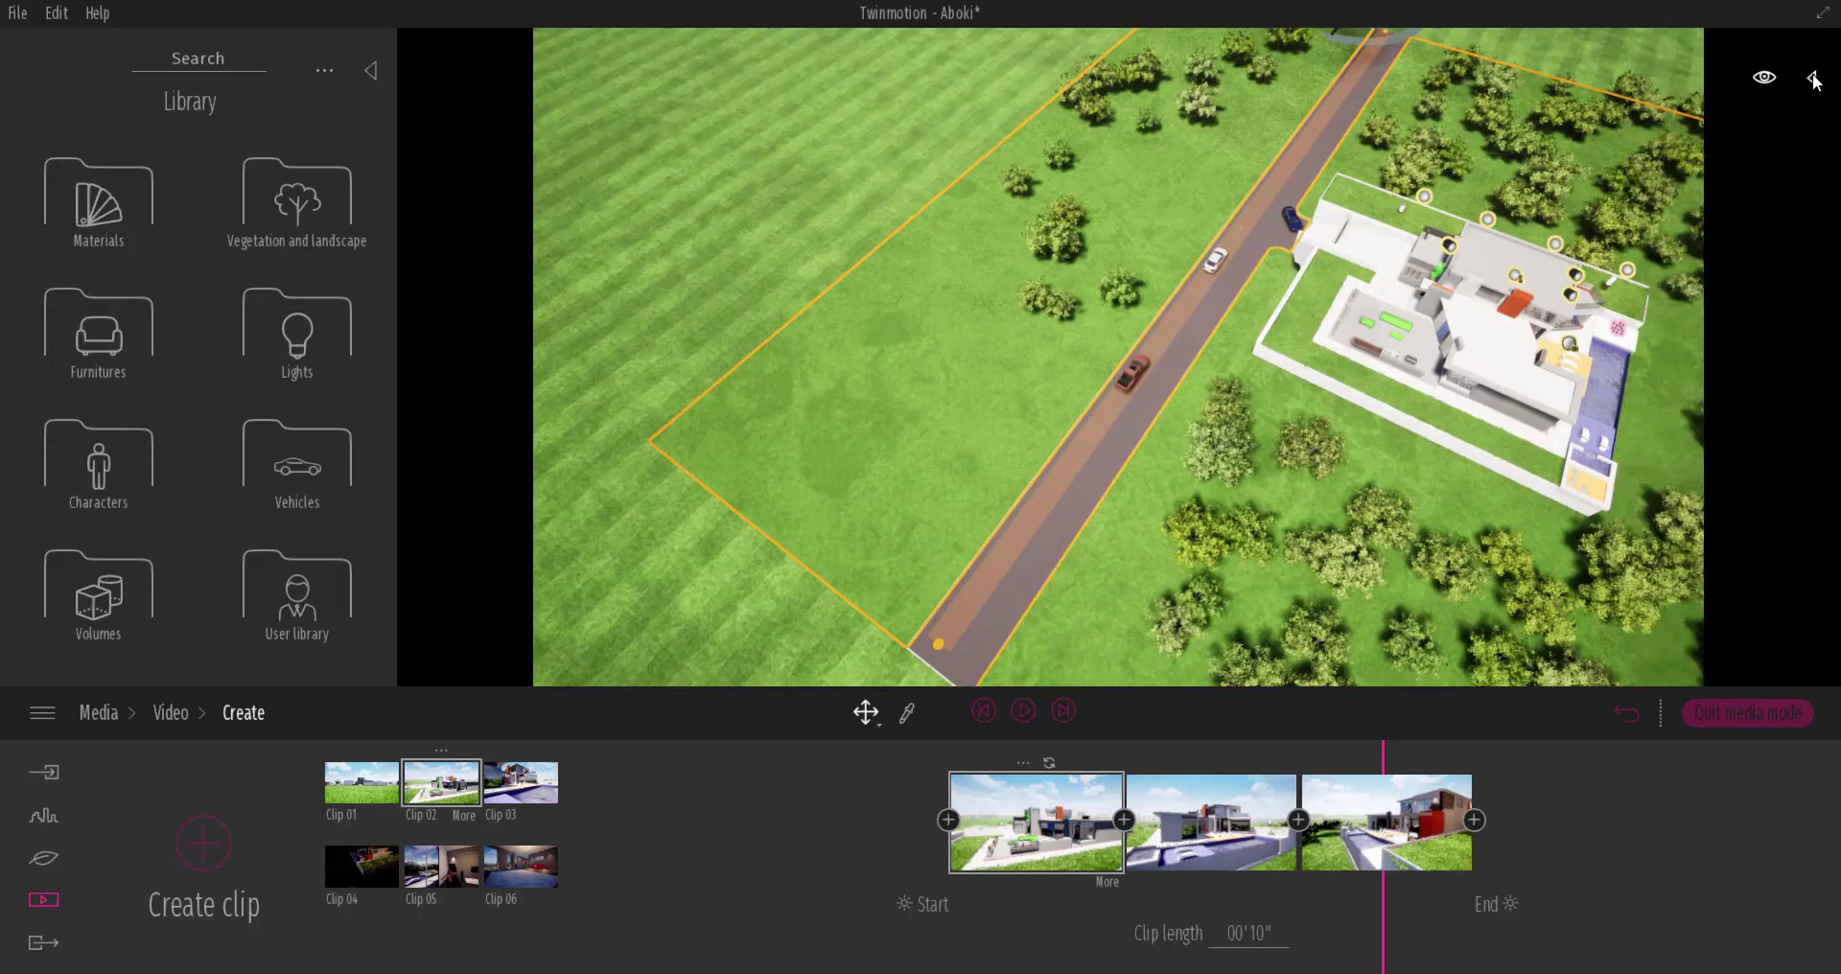
click(1811, 78)
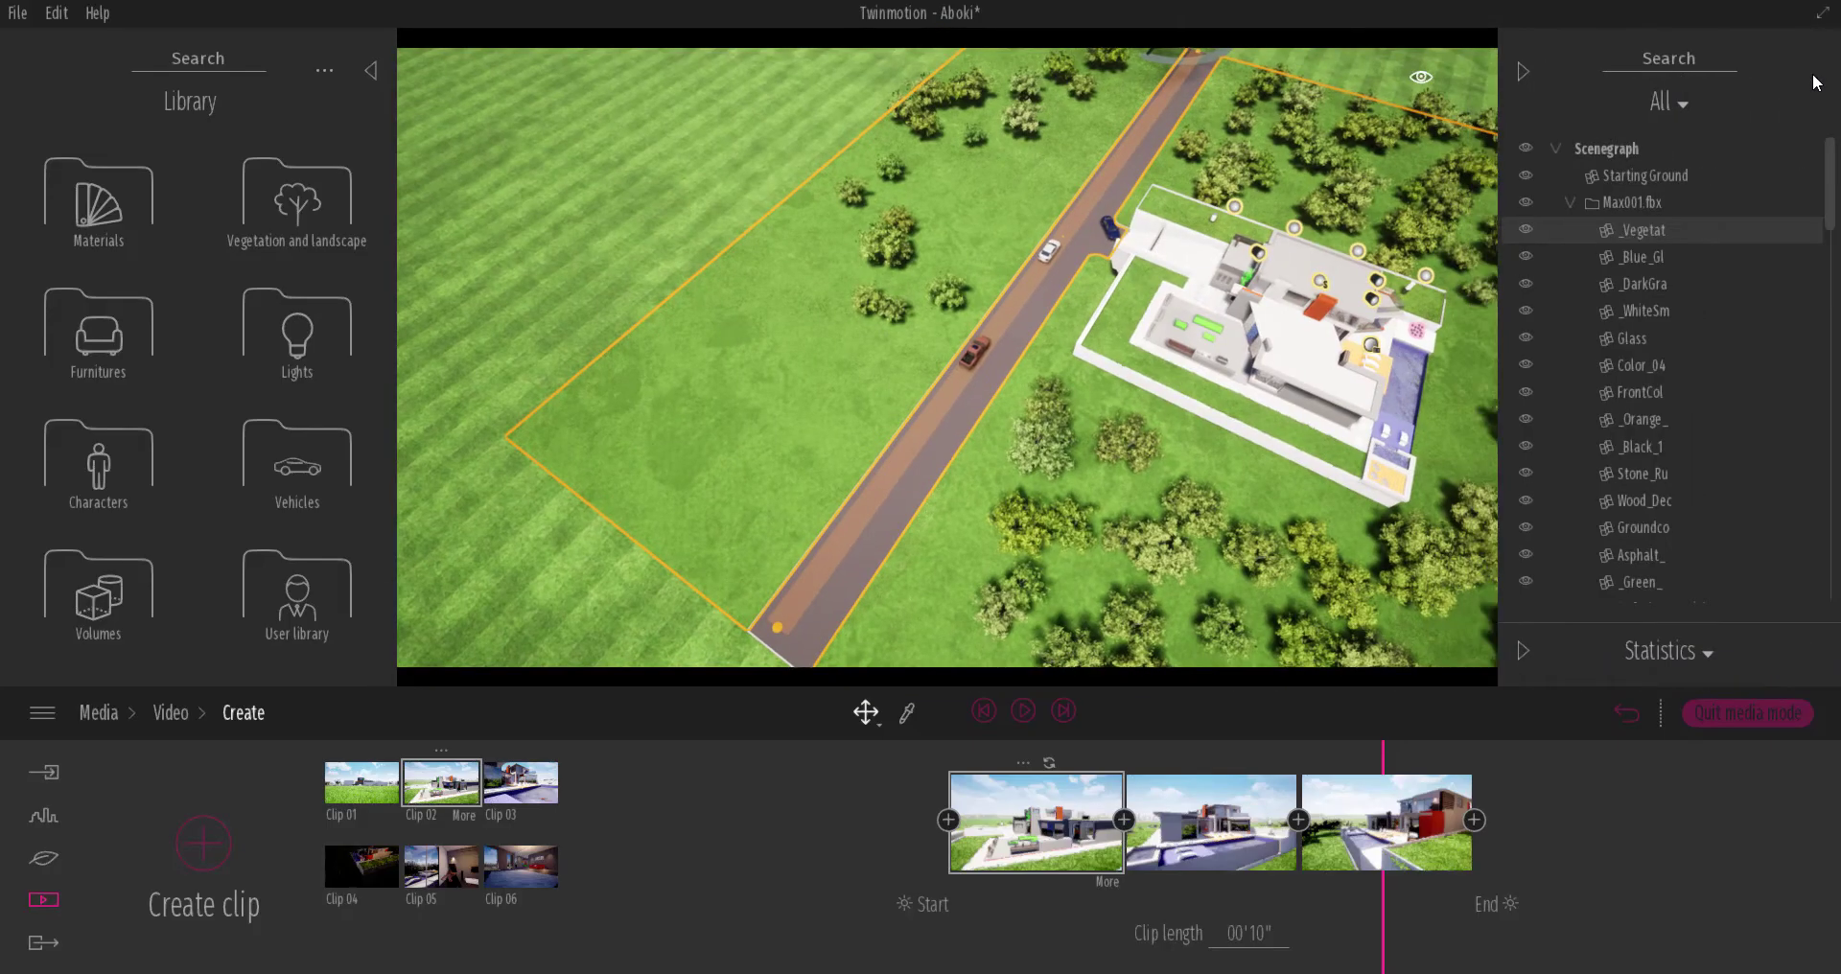
right_click(1666, 230)
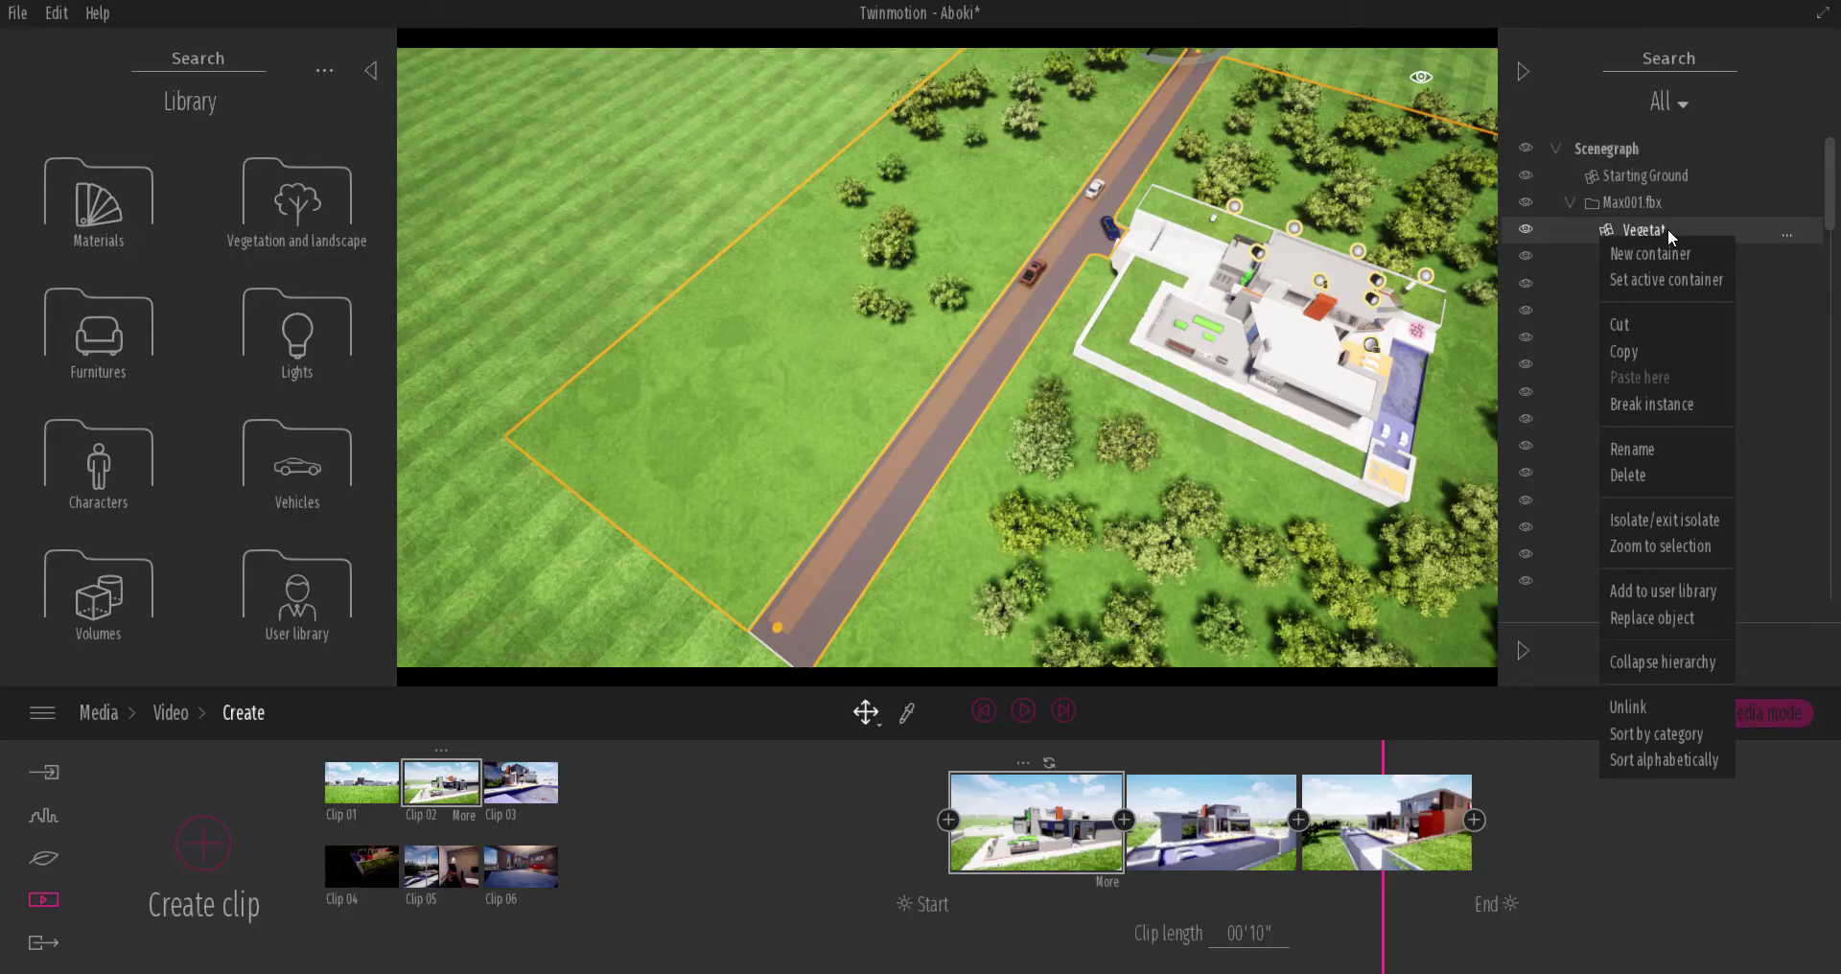
click(1674, 521)
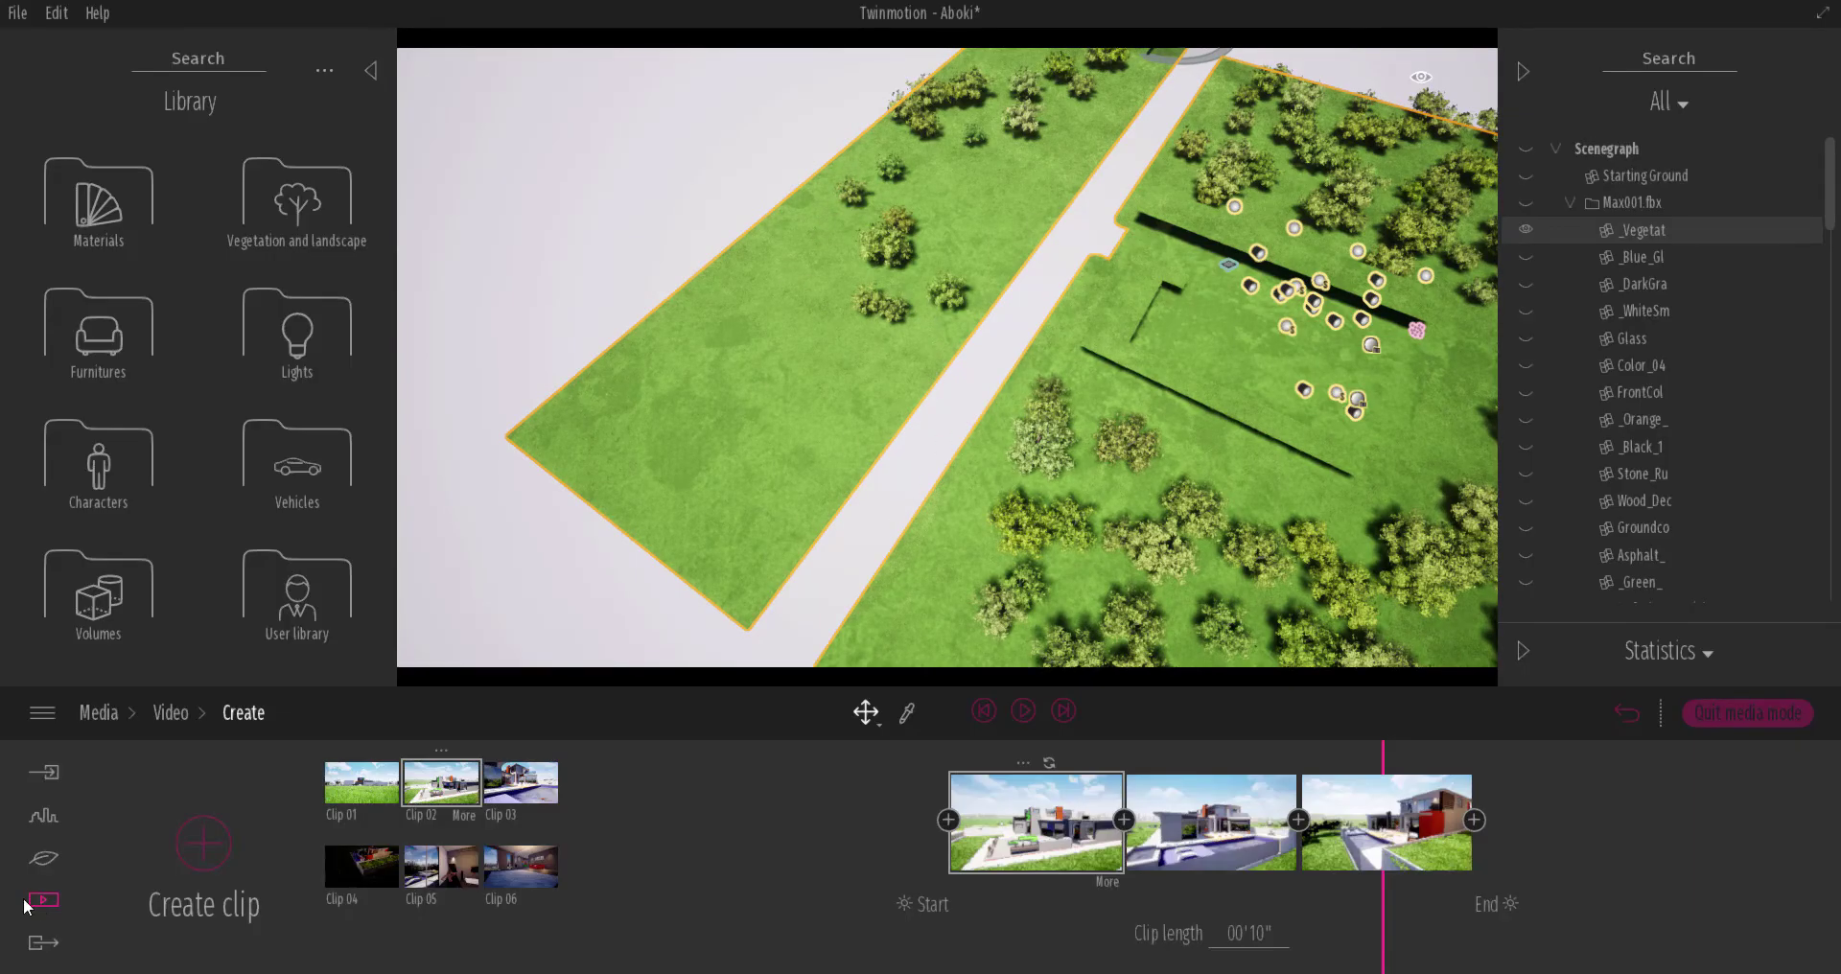
Start vegetation painting in the nature settings and choose Poppies as a plant to paint
click(45, 860)
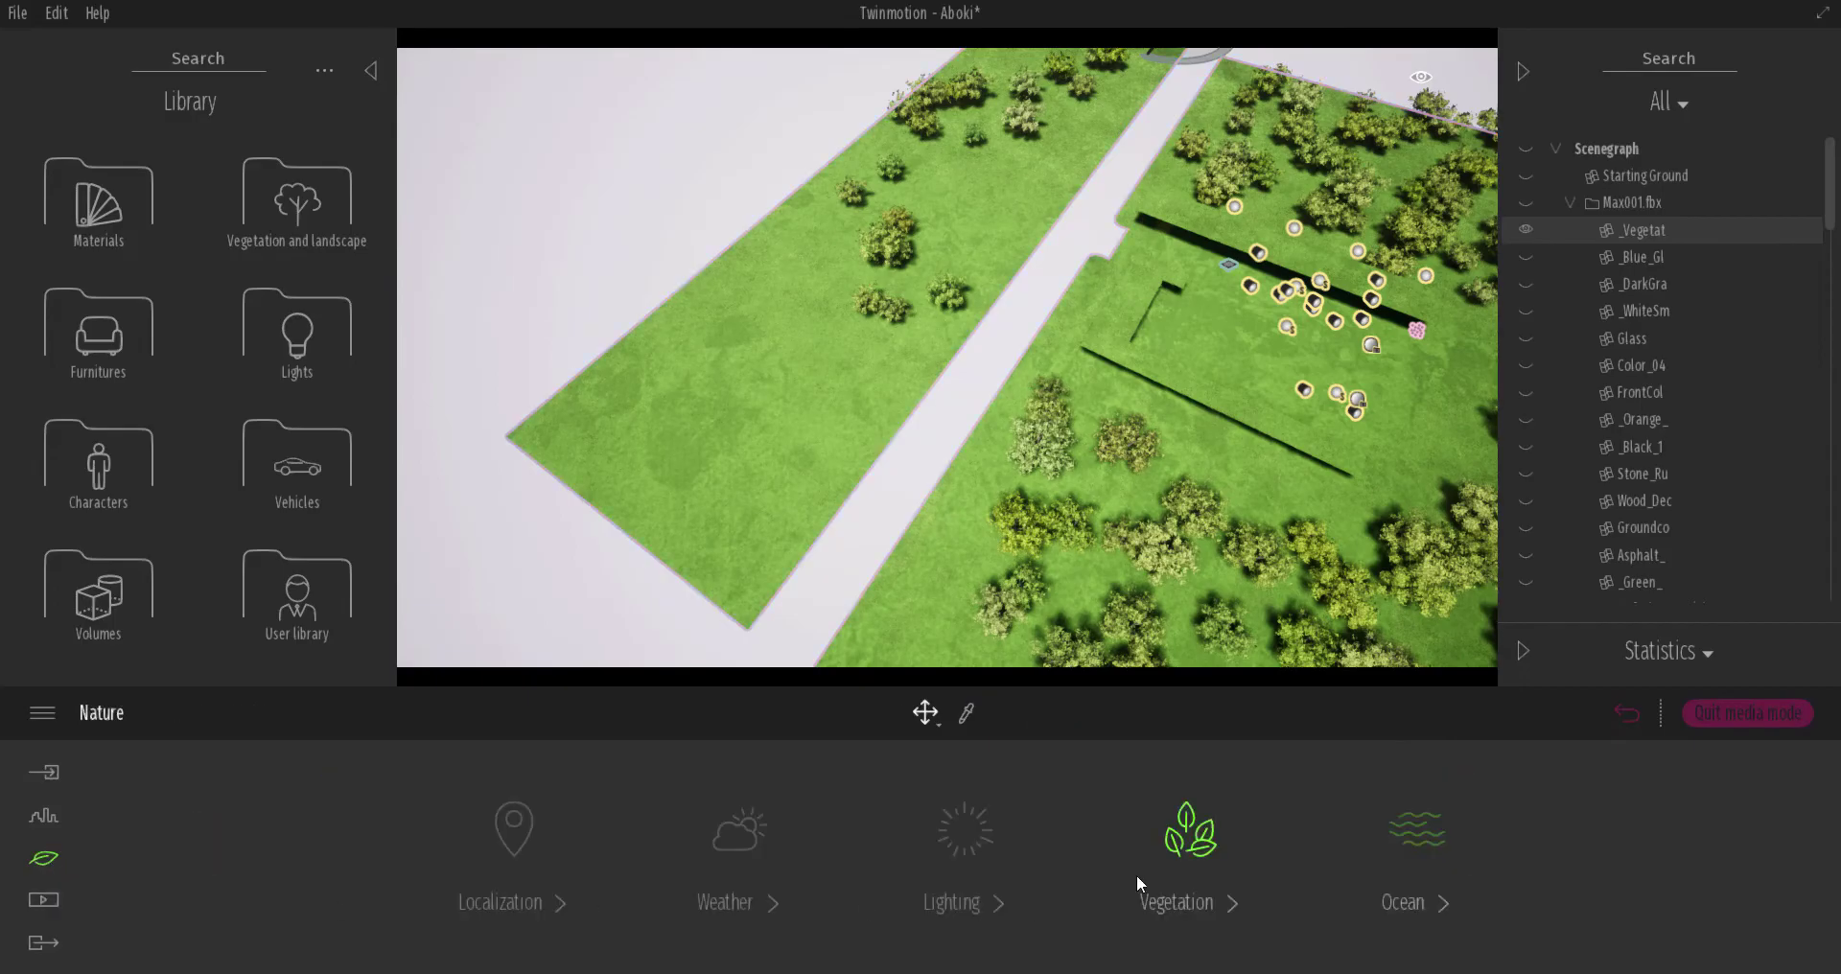
click(1192, 849)
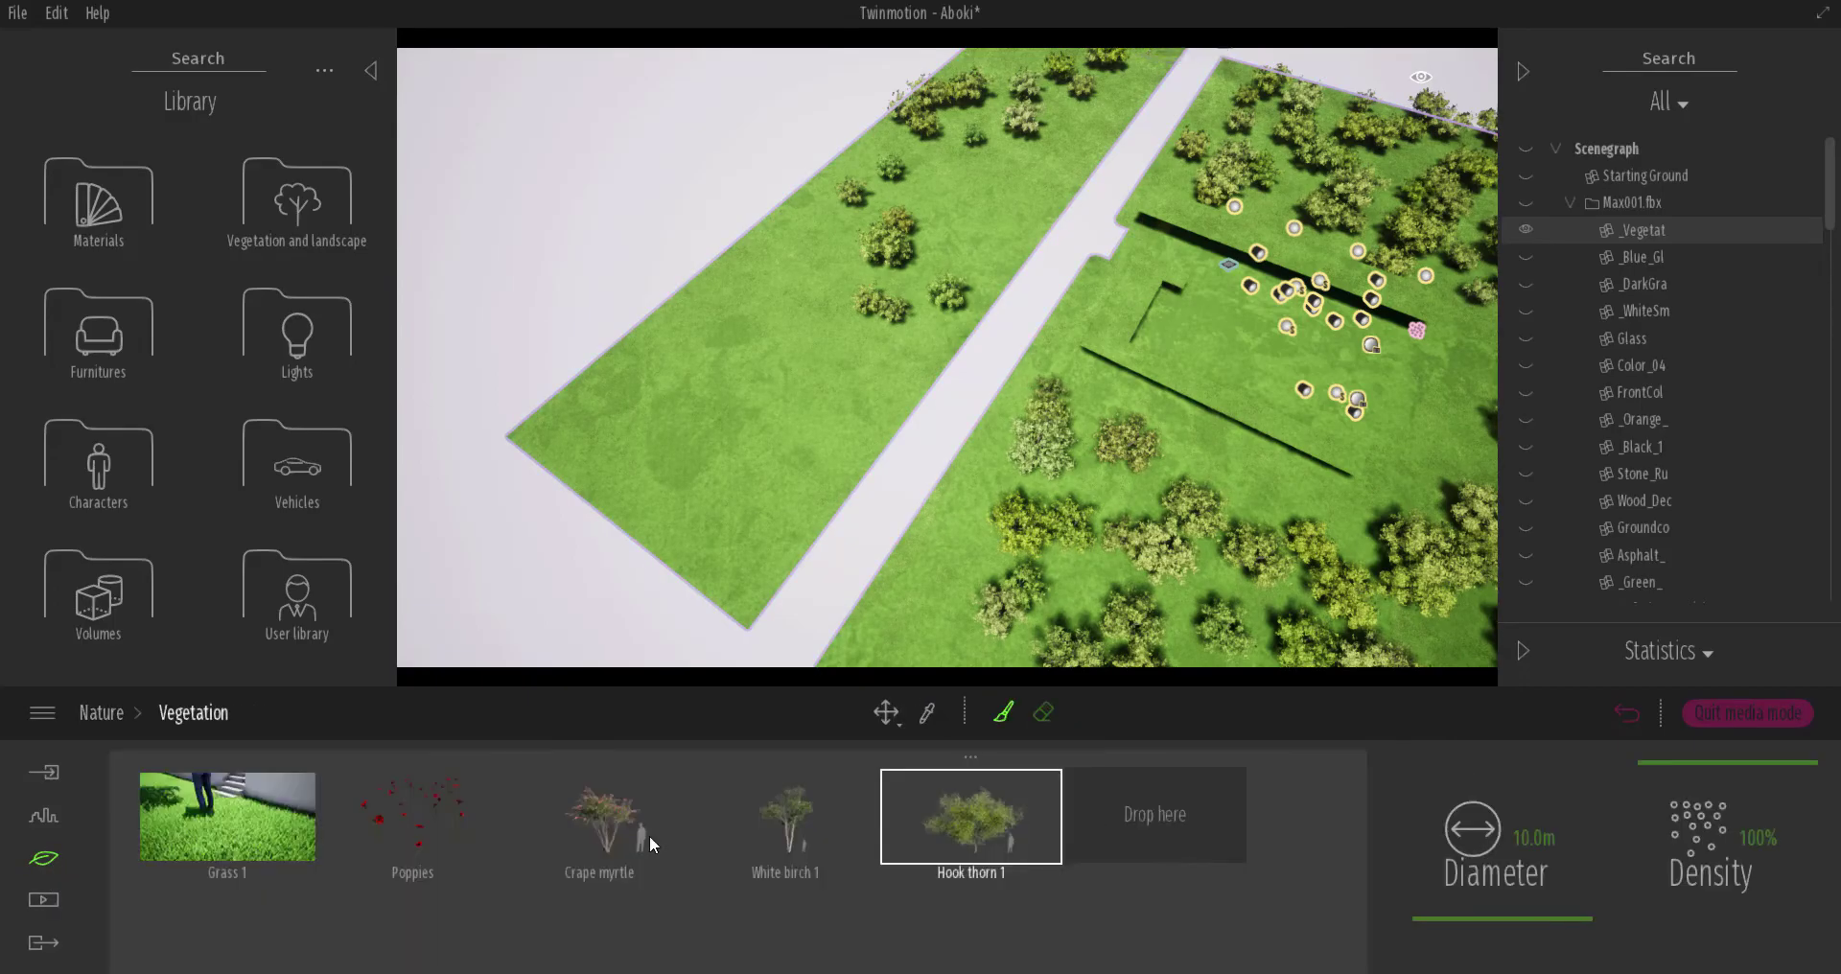
click(399, 843)
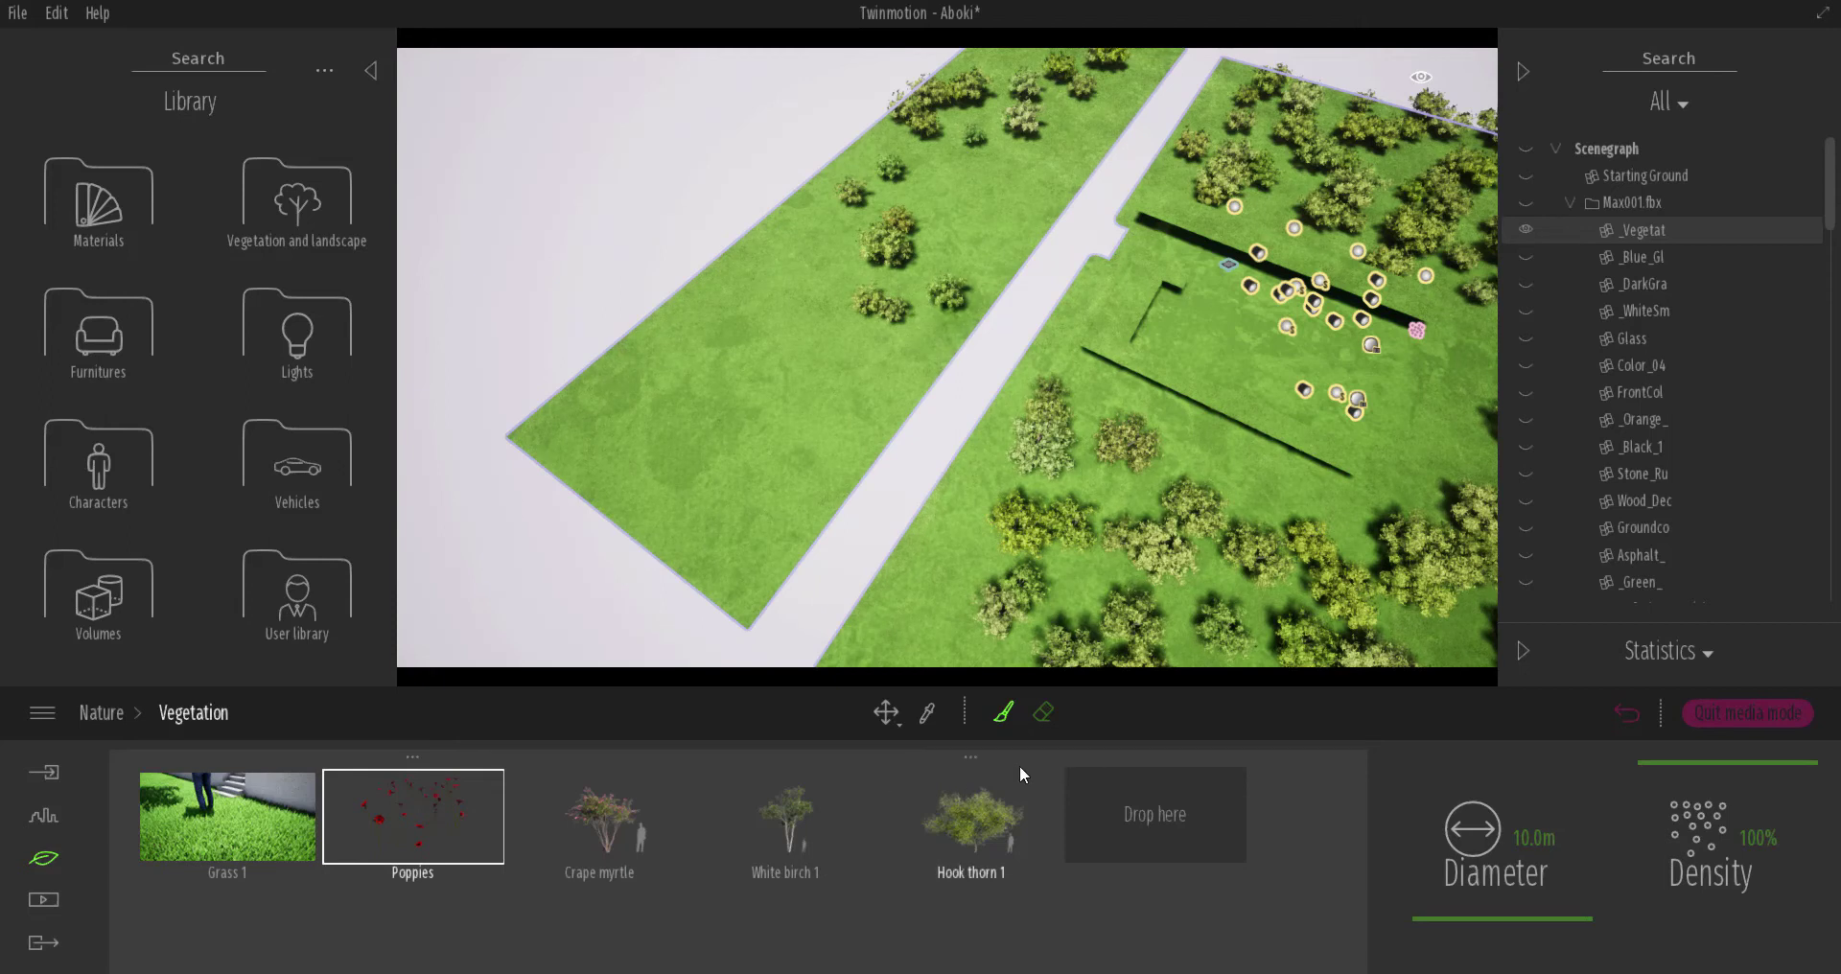
Add Dandelion 01 and TallGrass 01 from the grass and flowers library to the vegetation painting palette
click(247, 215)
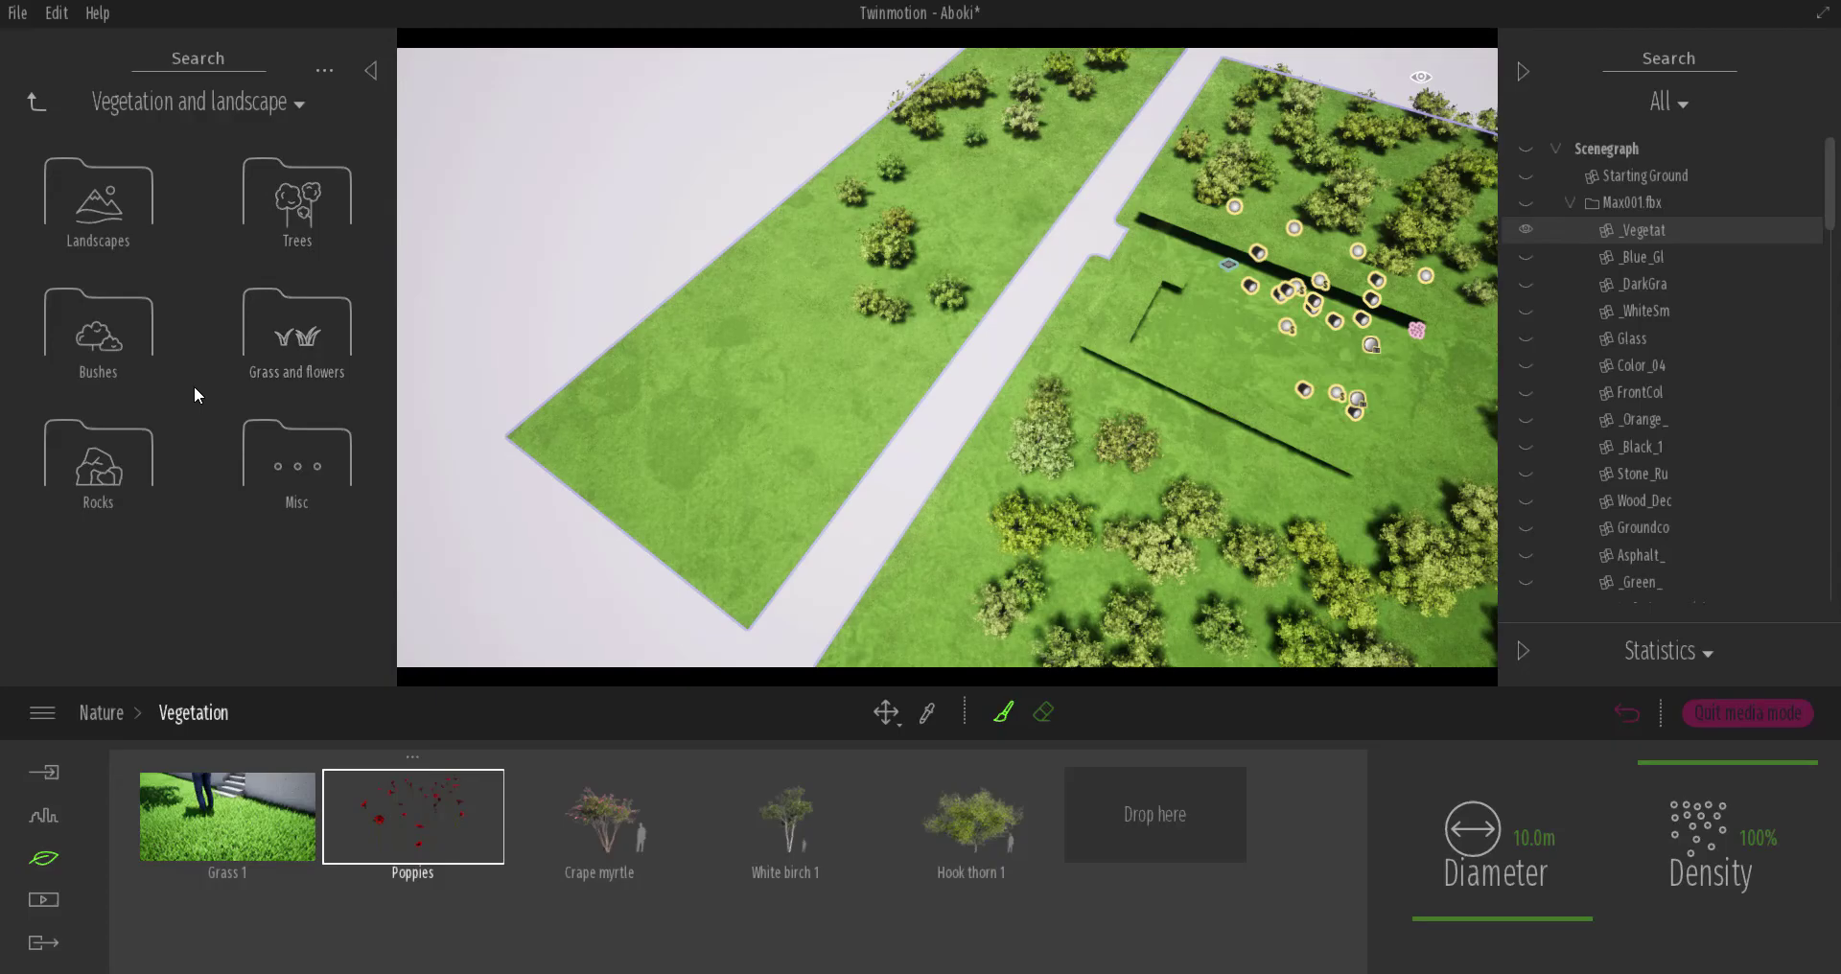
click(263, 335)
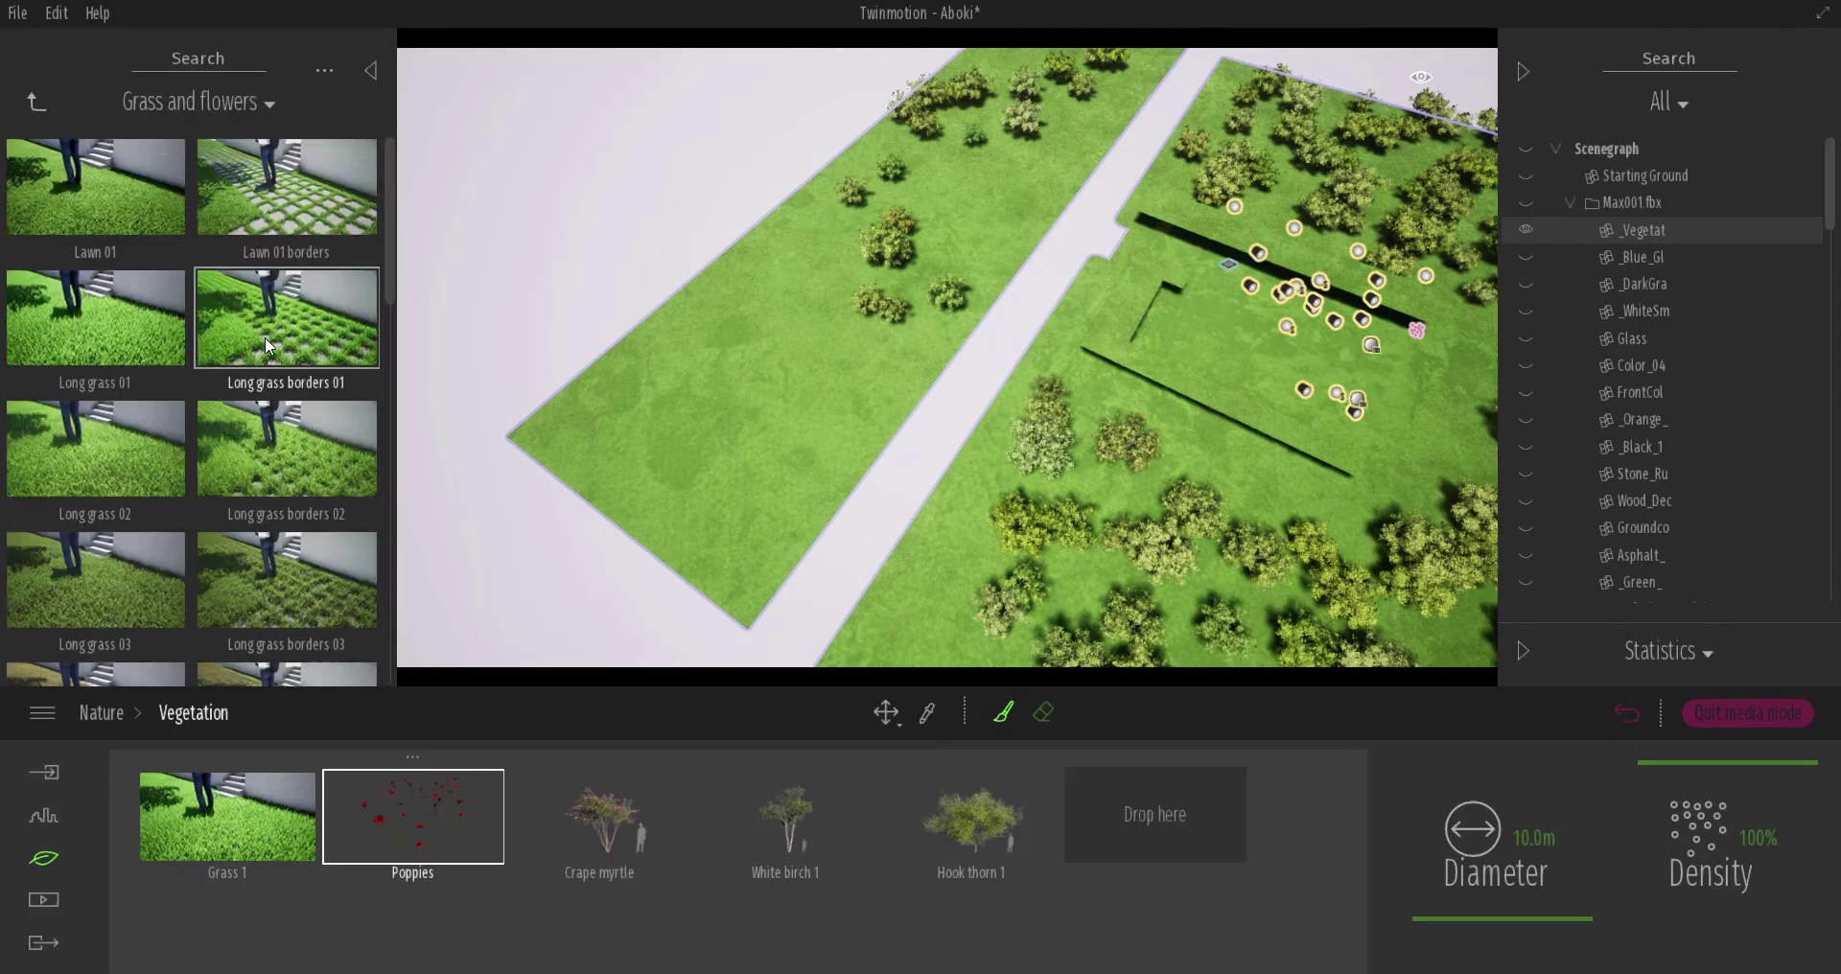
scroll(267, 338, down, 5)
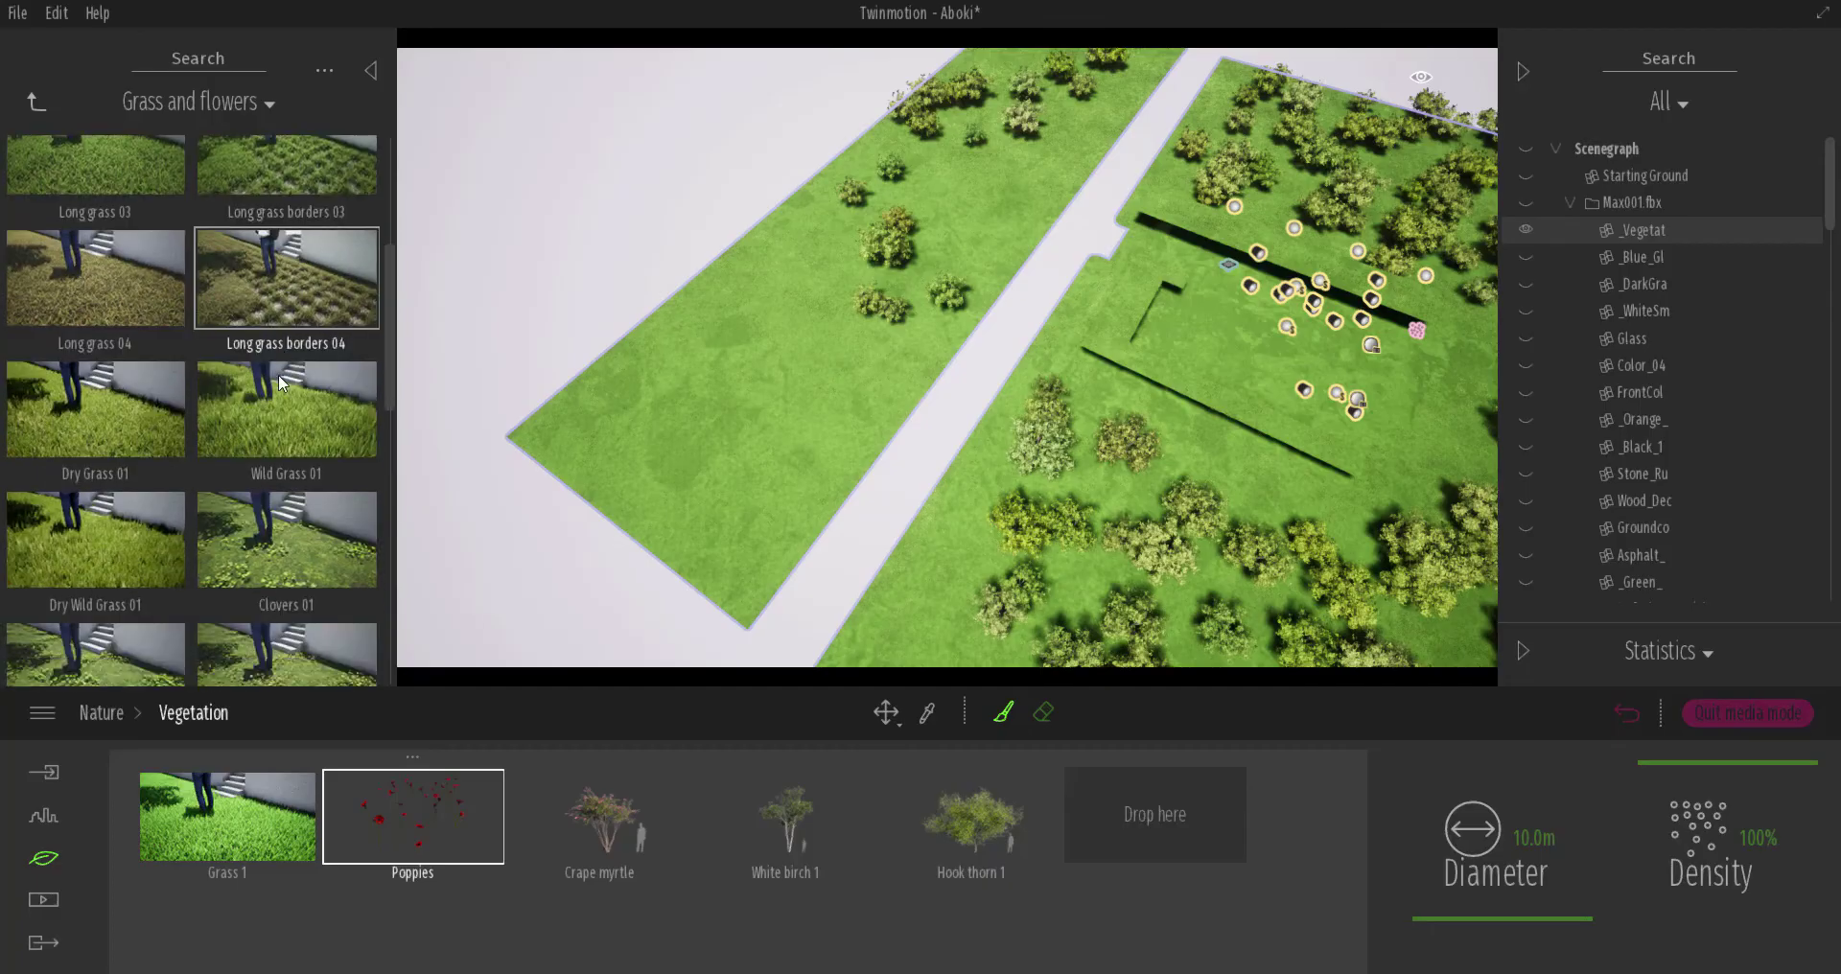
scroll(278, 374, down, 3)
drag(140, 469, 1164, 815)
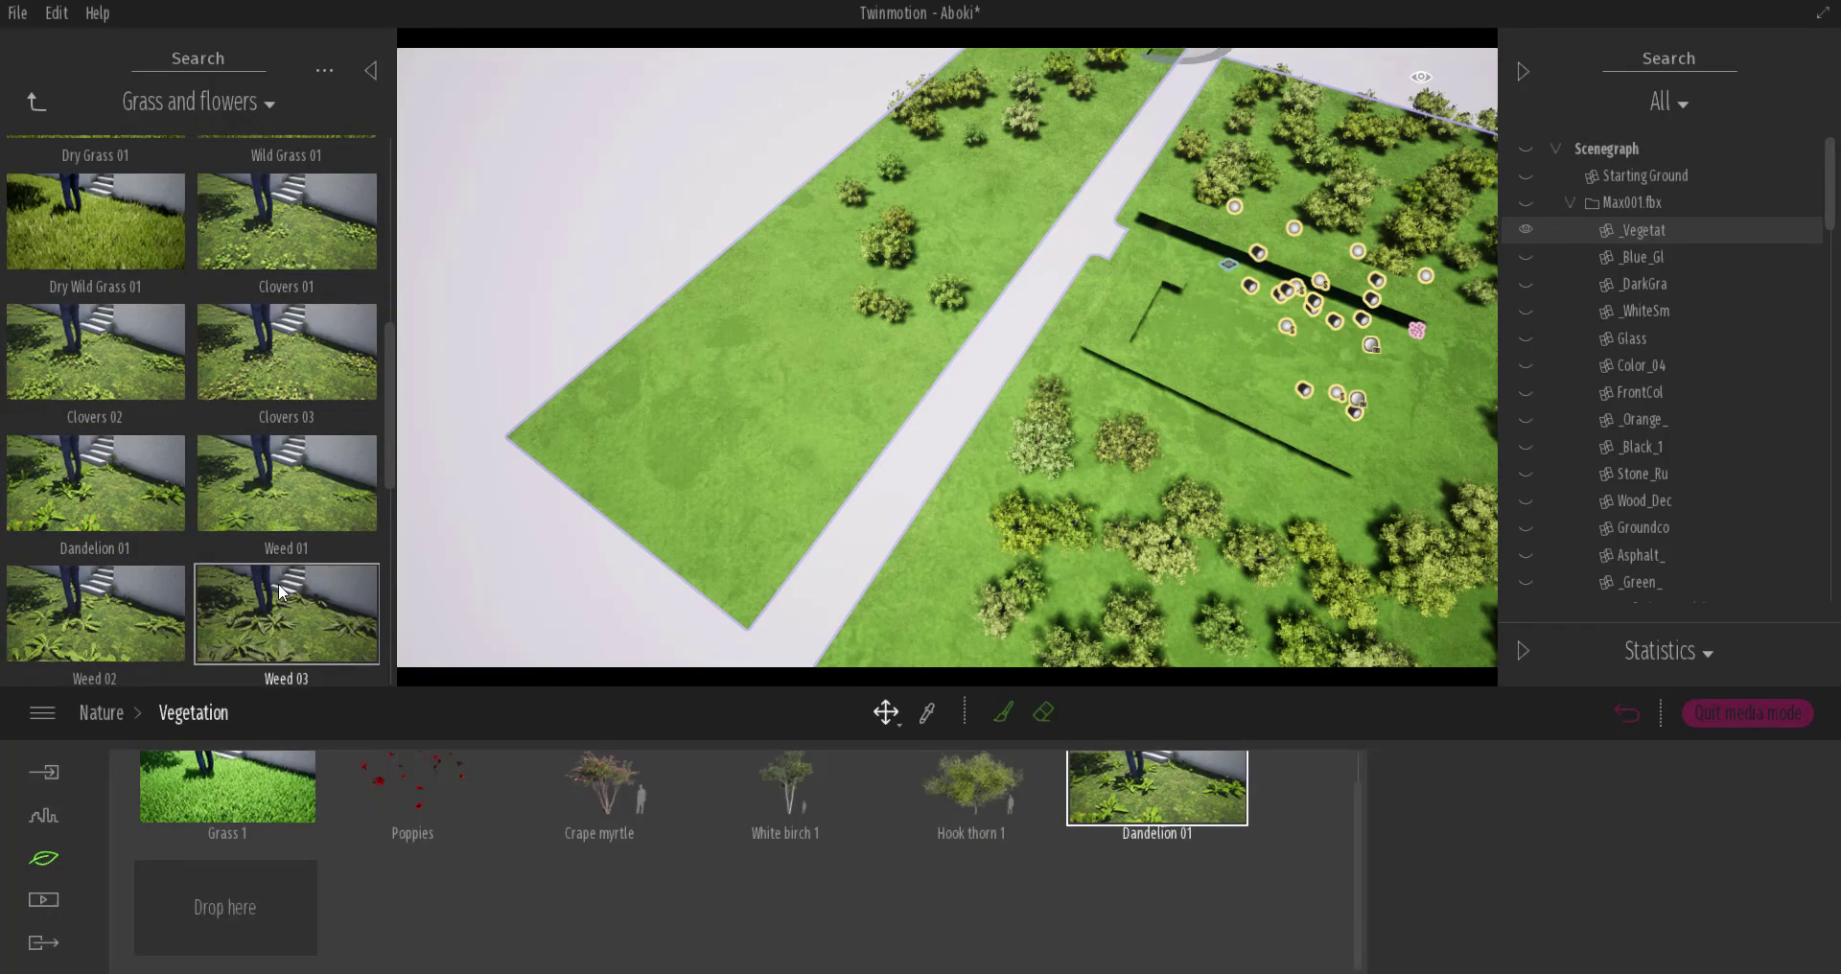
scroll(273, 496, down, 3)
drag(278, 575, 245, 899)
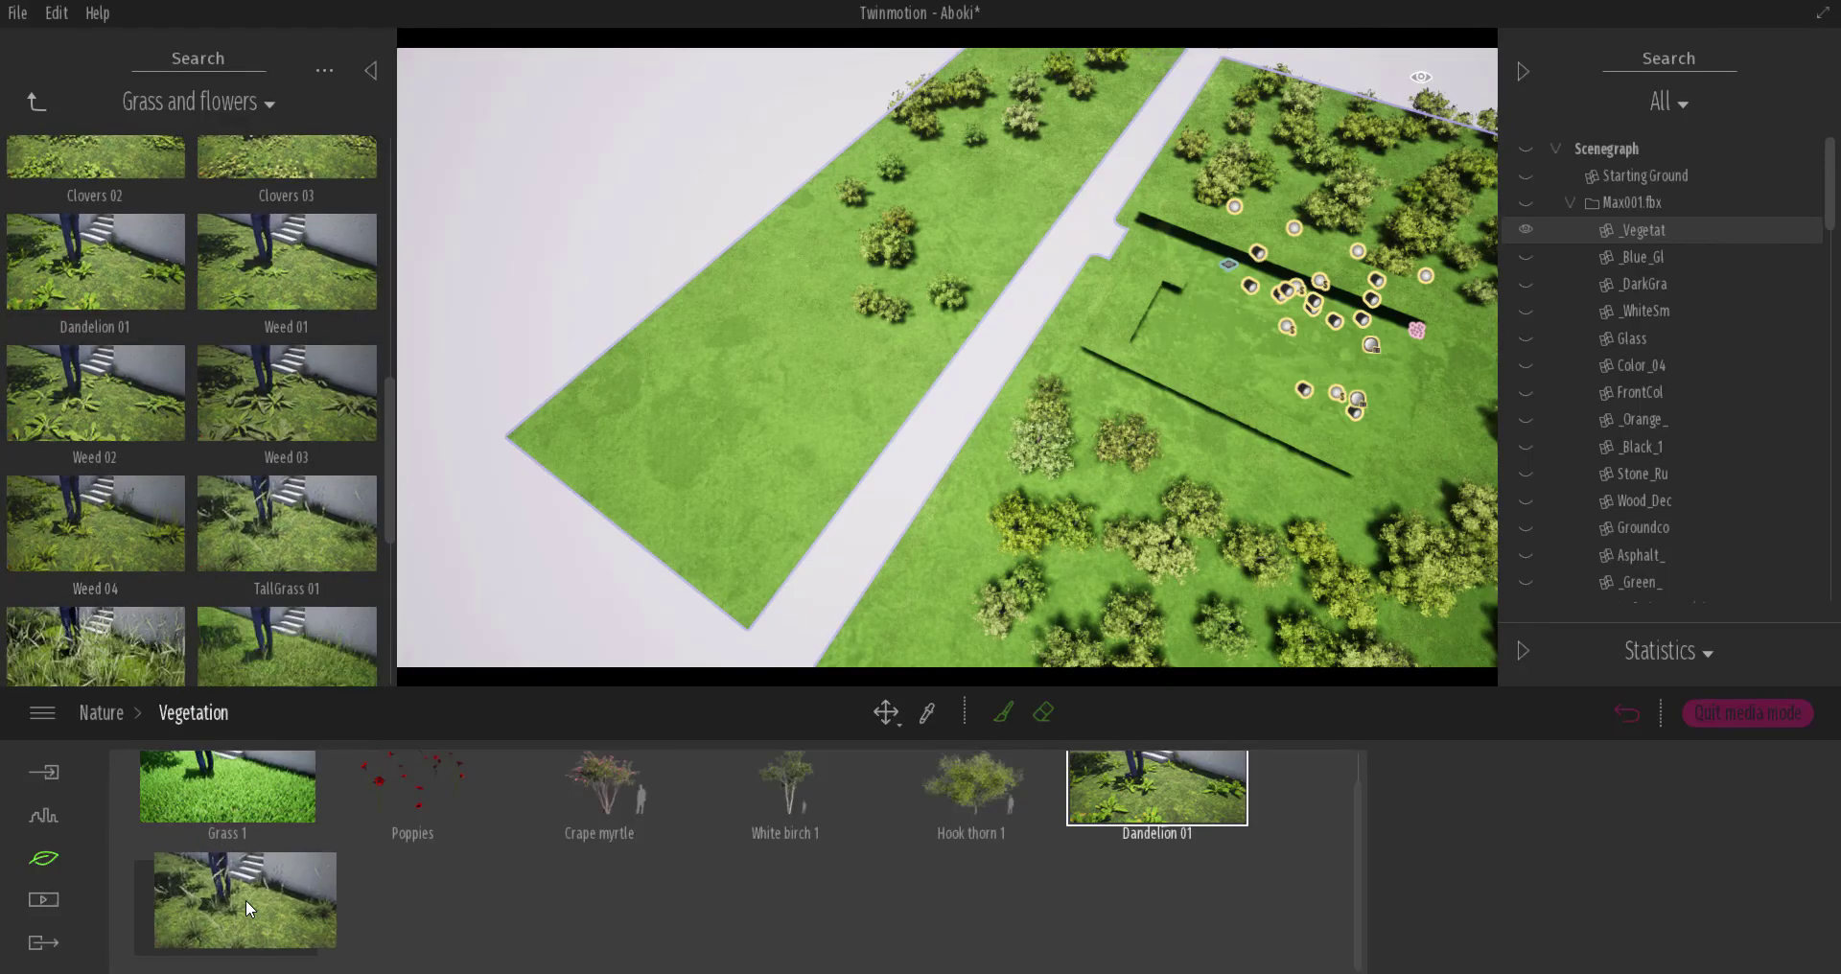
Select Poppies, Dandelion 01 and TallGrass 01 together and dab them onto the open lawn across the road from the house
click(1191, 779)
click(440, 774)
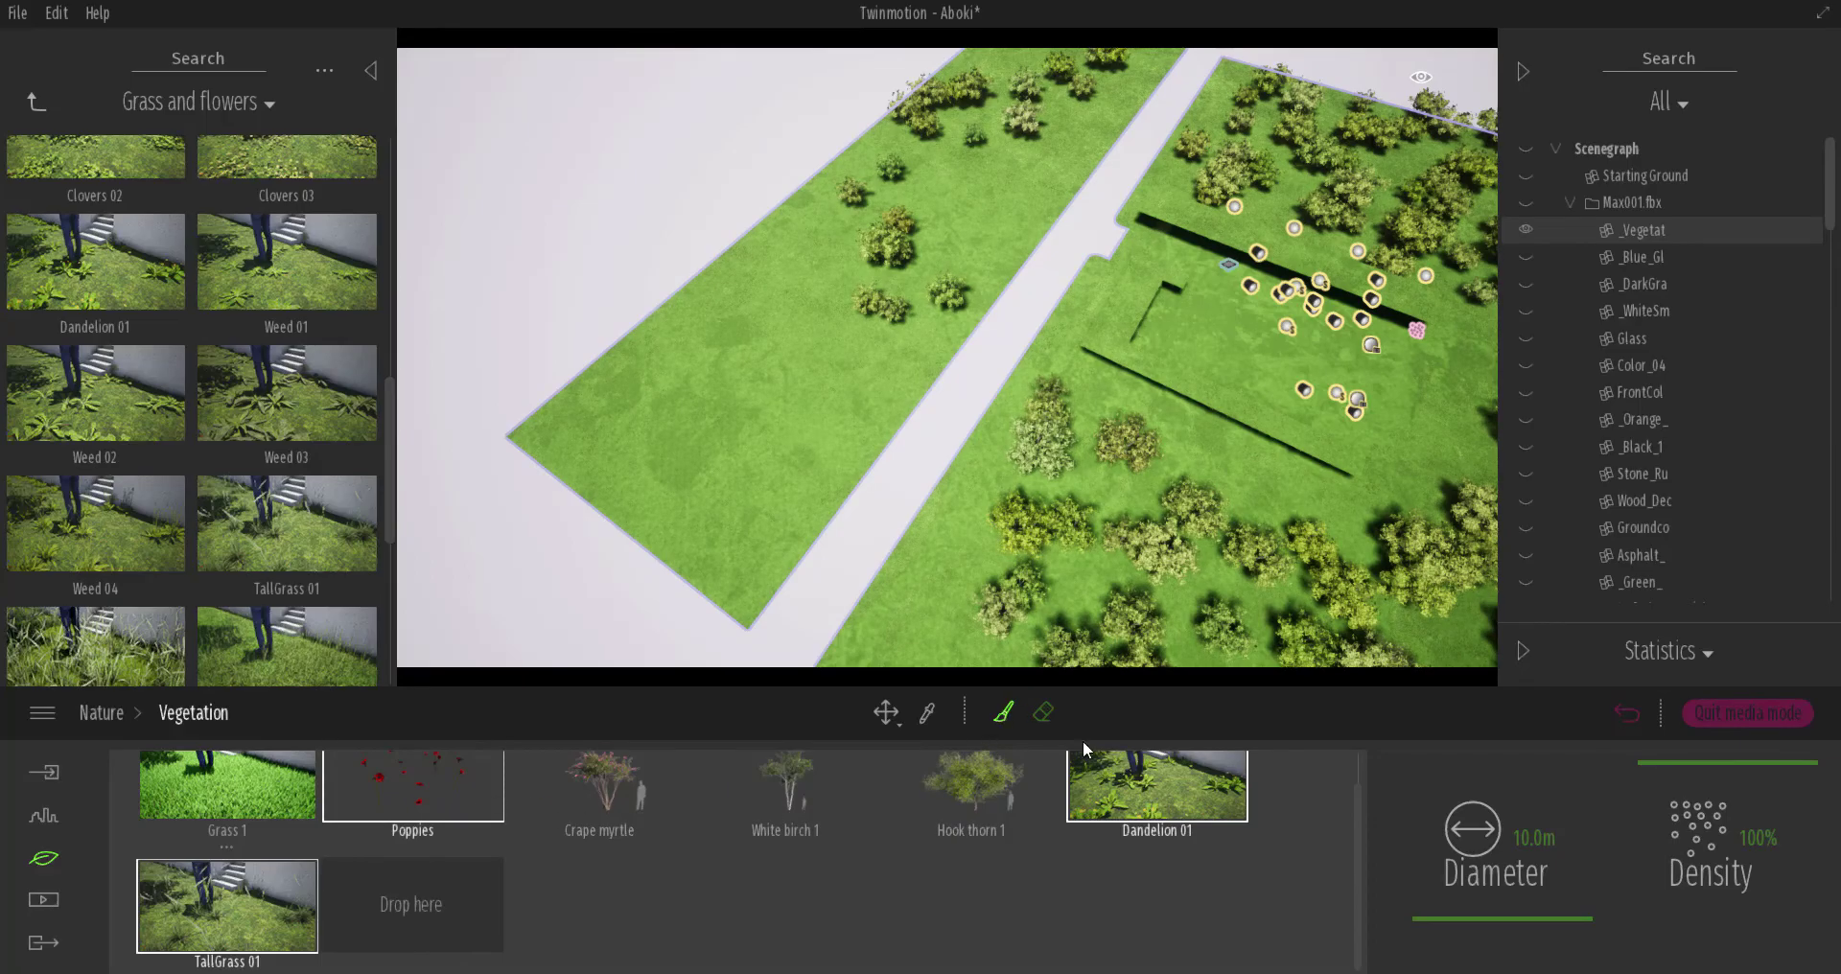
click(746, 400)
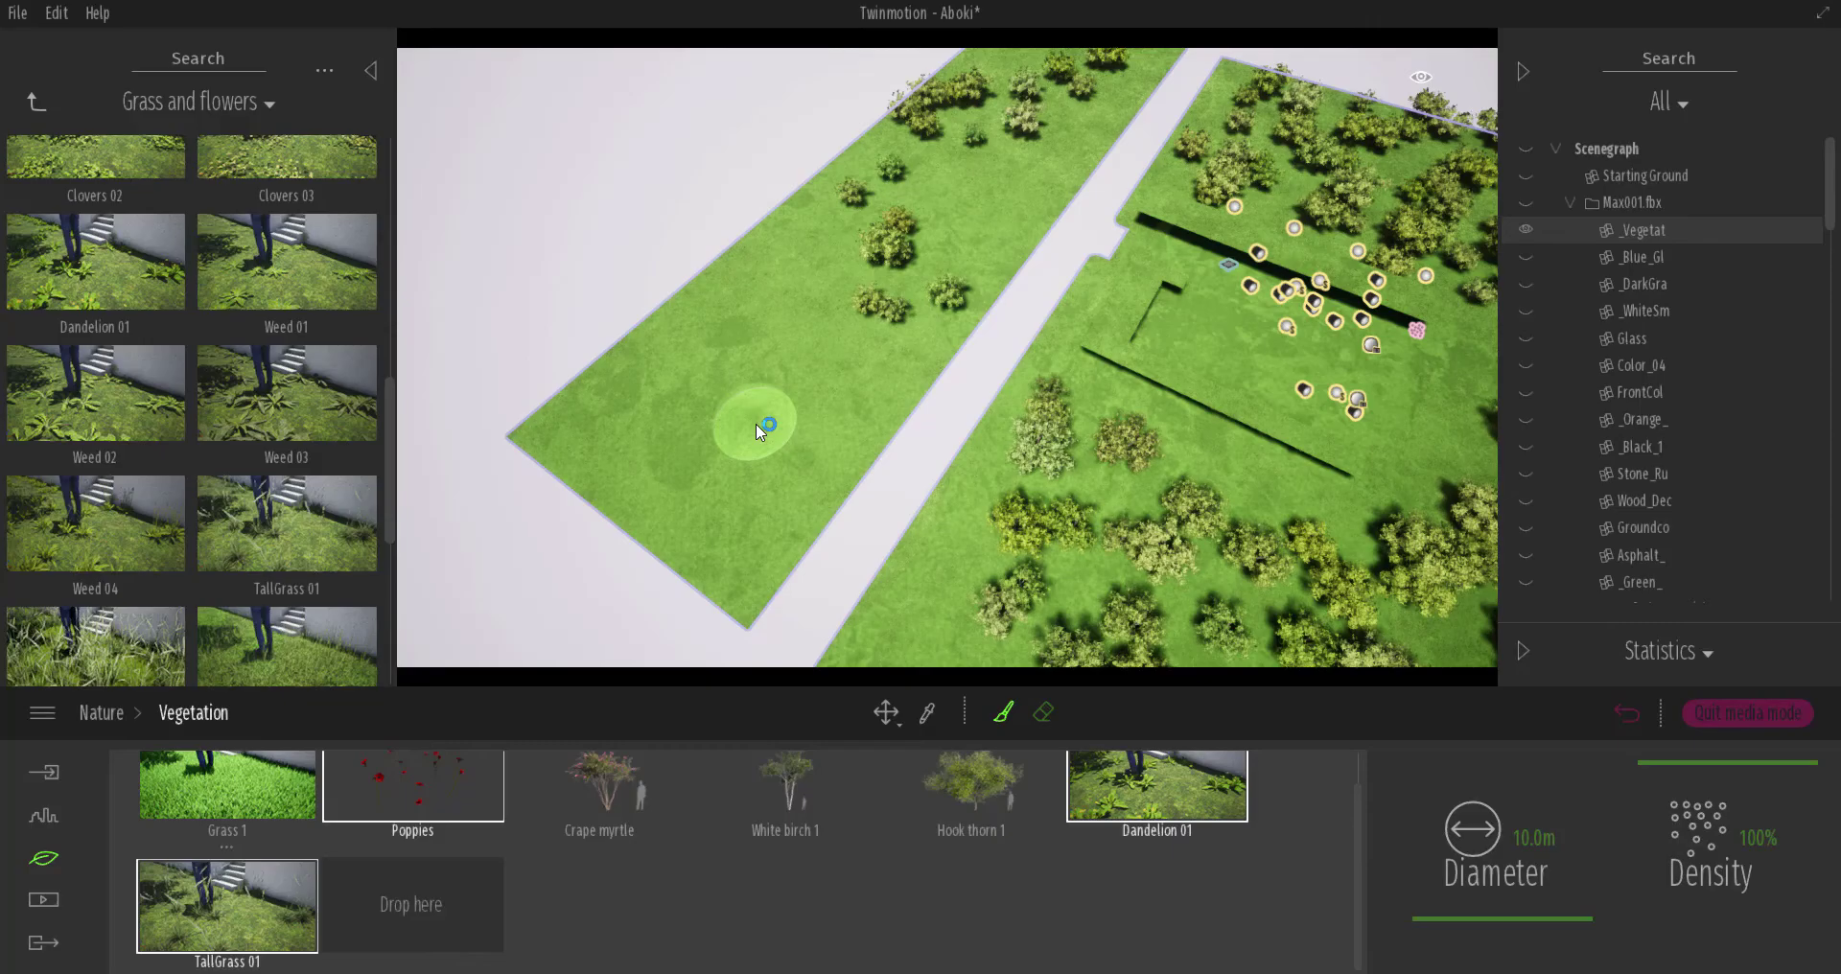
Check the performance statistics and apply the High quality preset in the preferences
click(1524, 649)
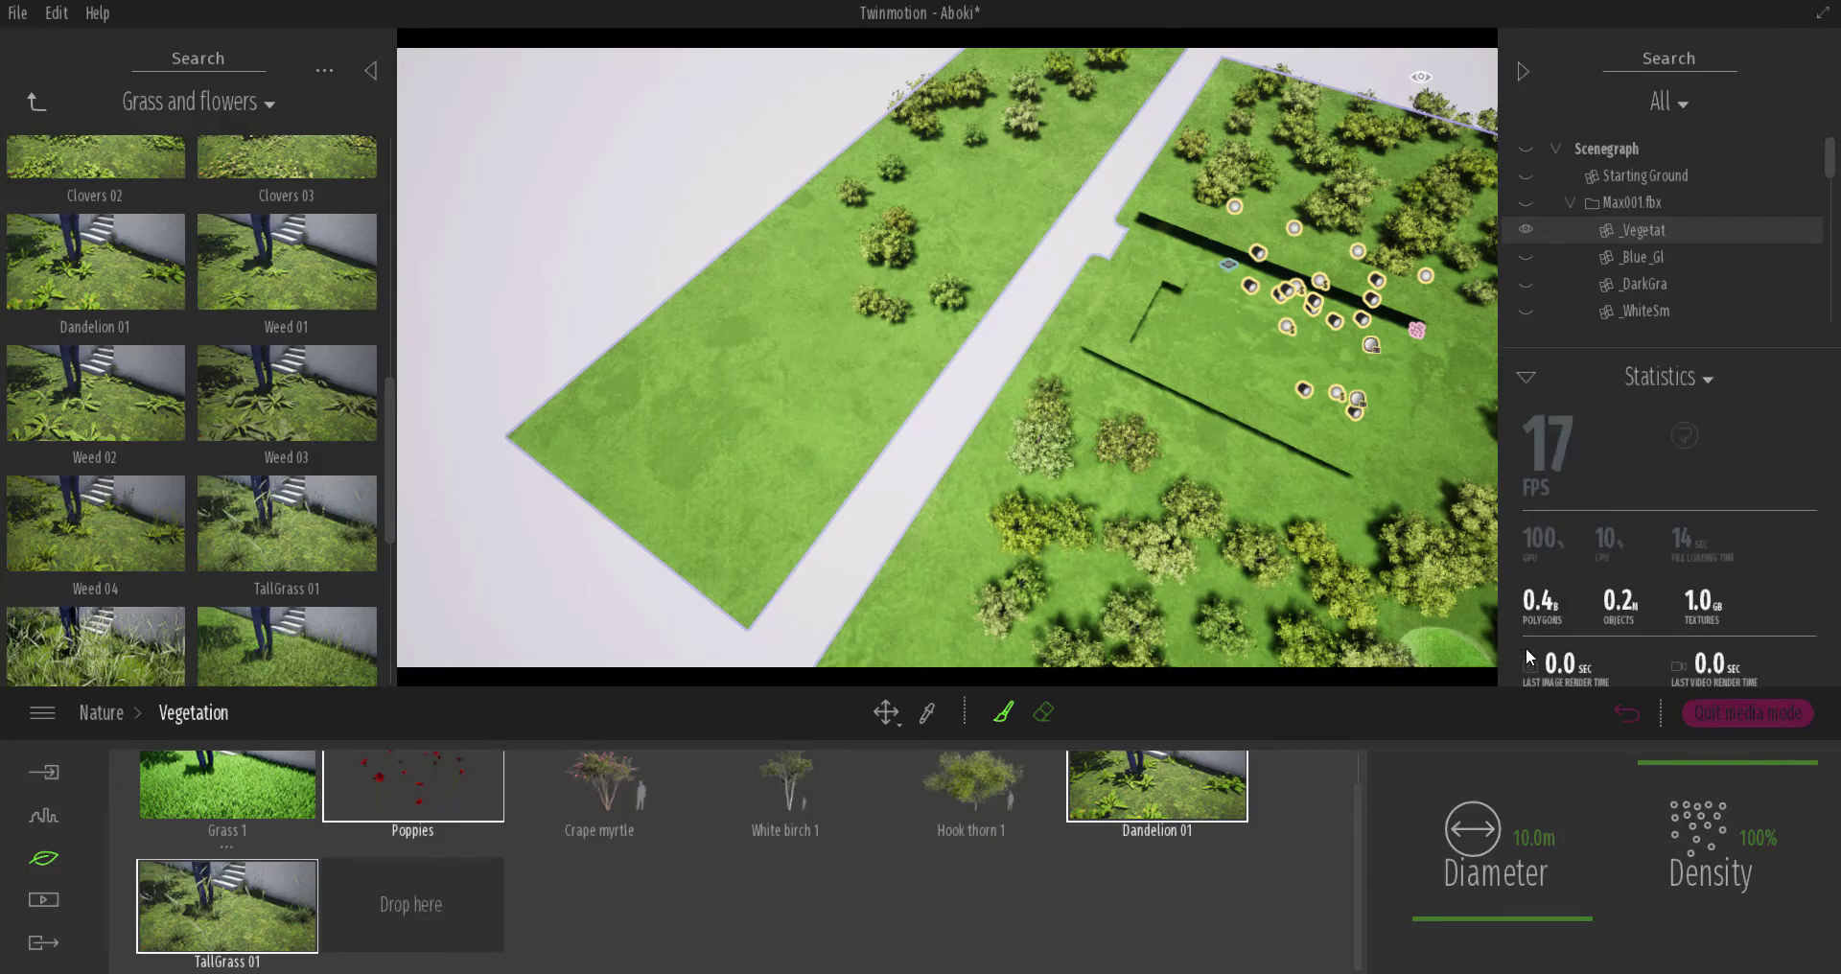
click(1527, 382)
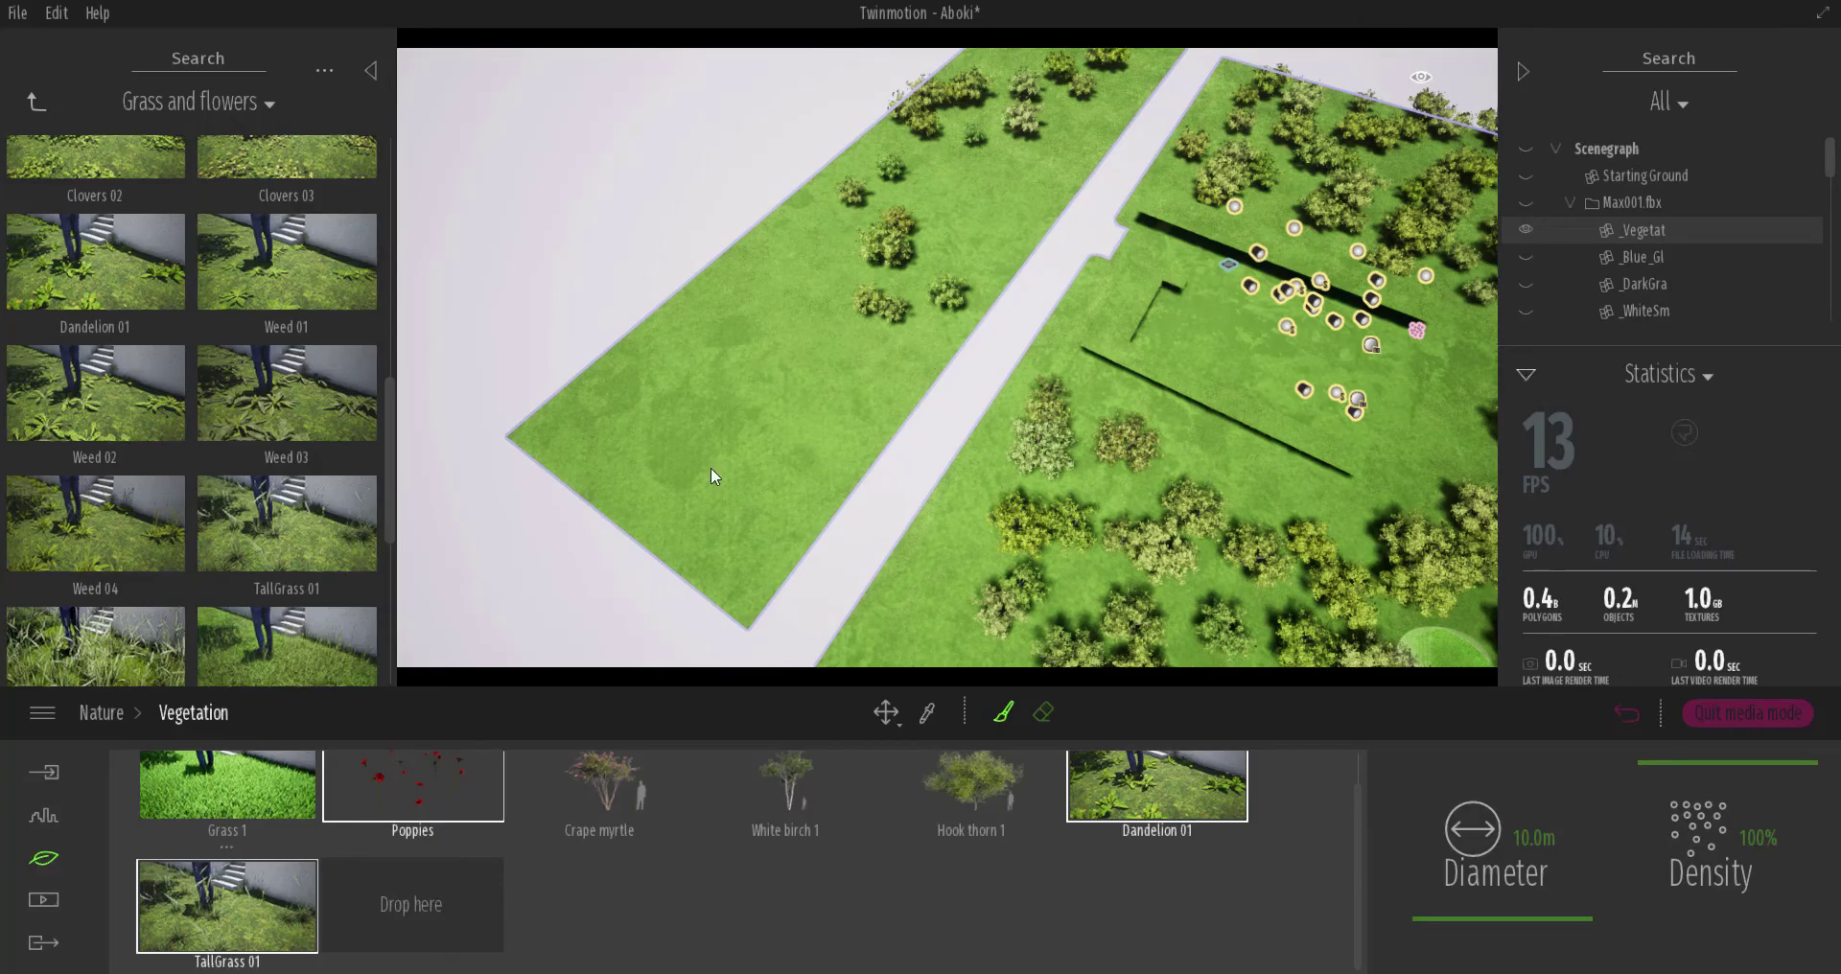
click(61, 19)
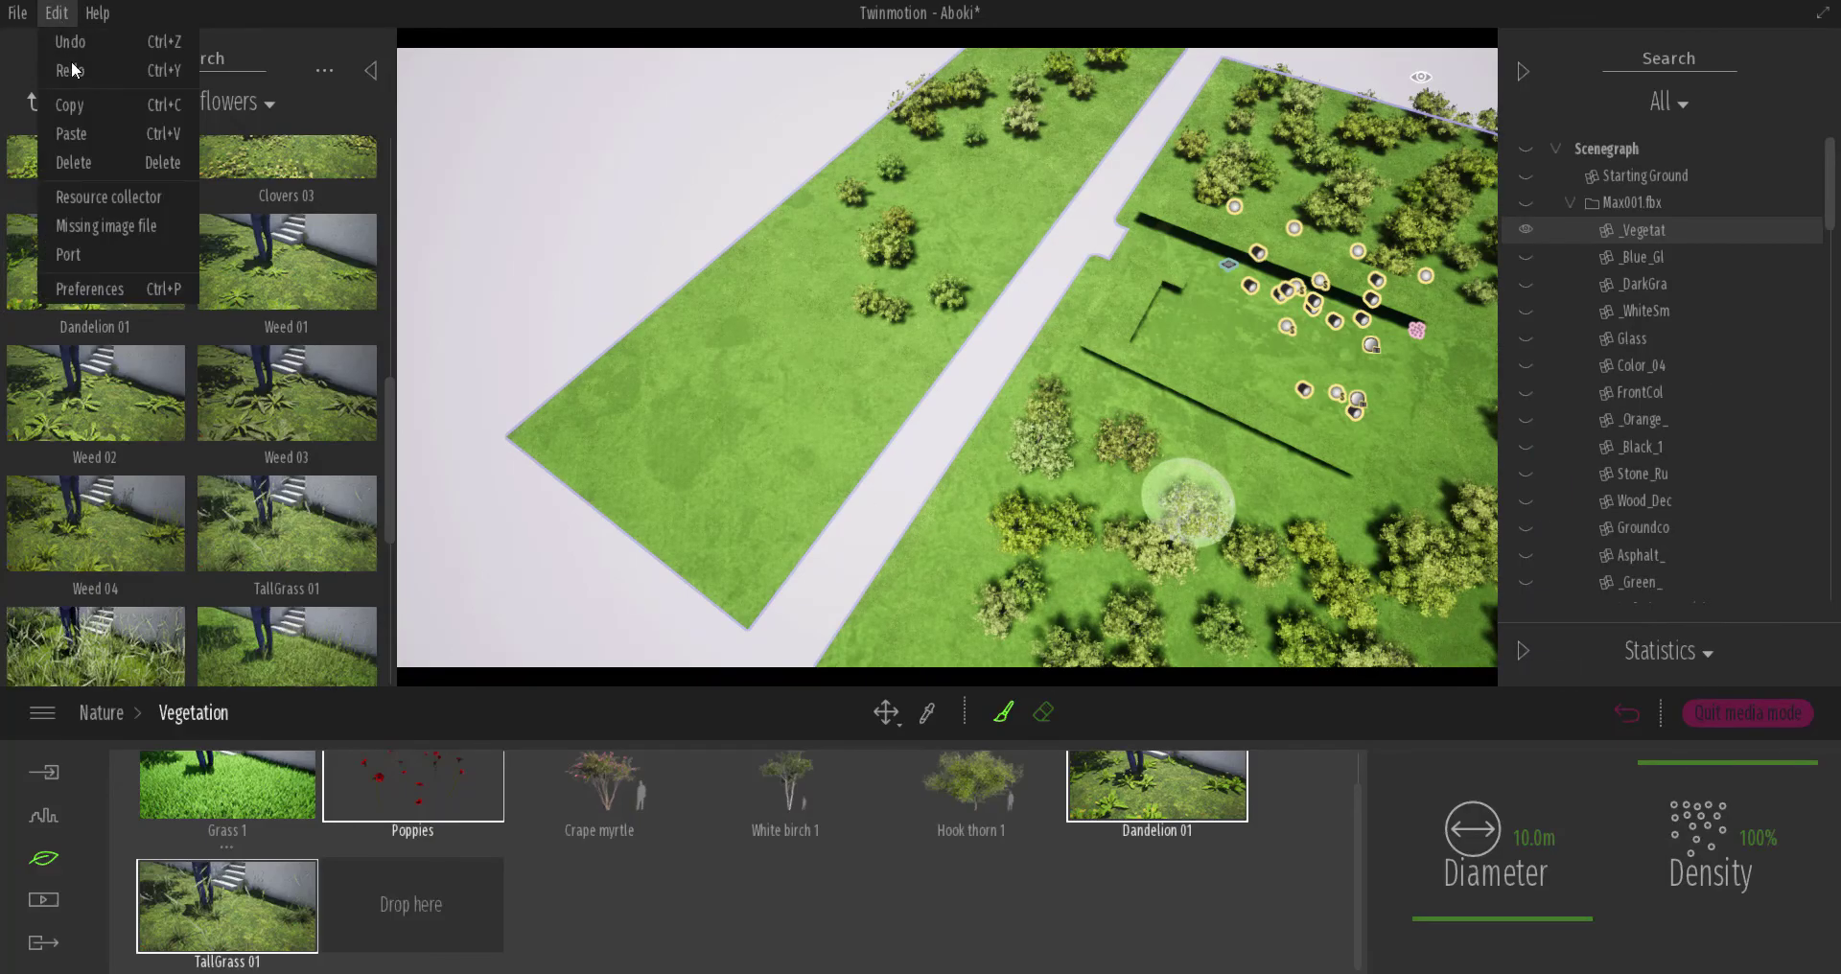
click(124, 291)
click(1011, 278)
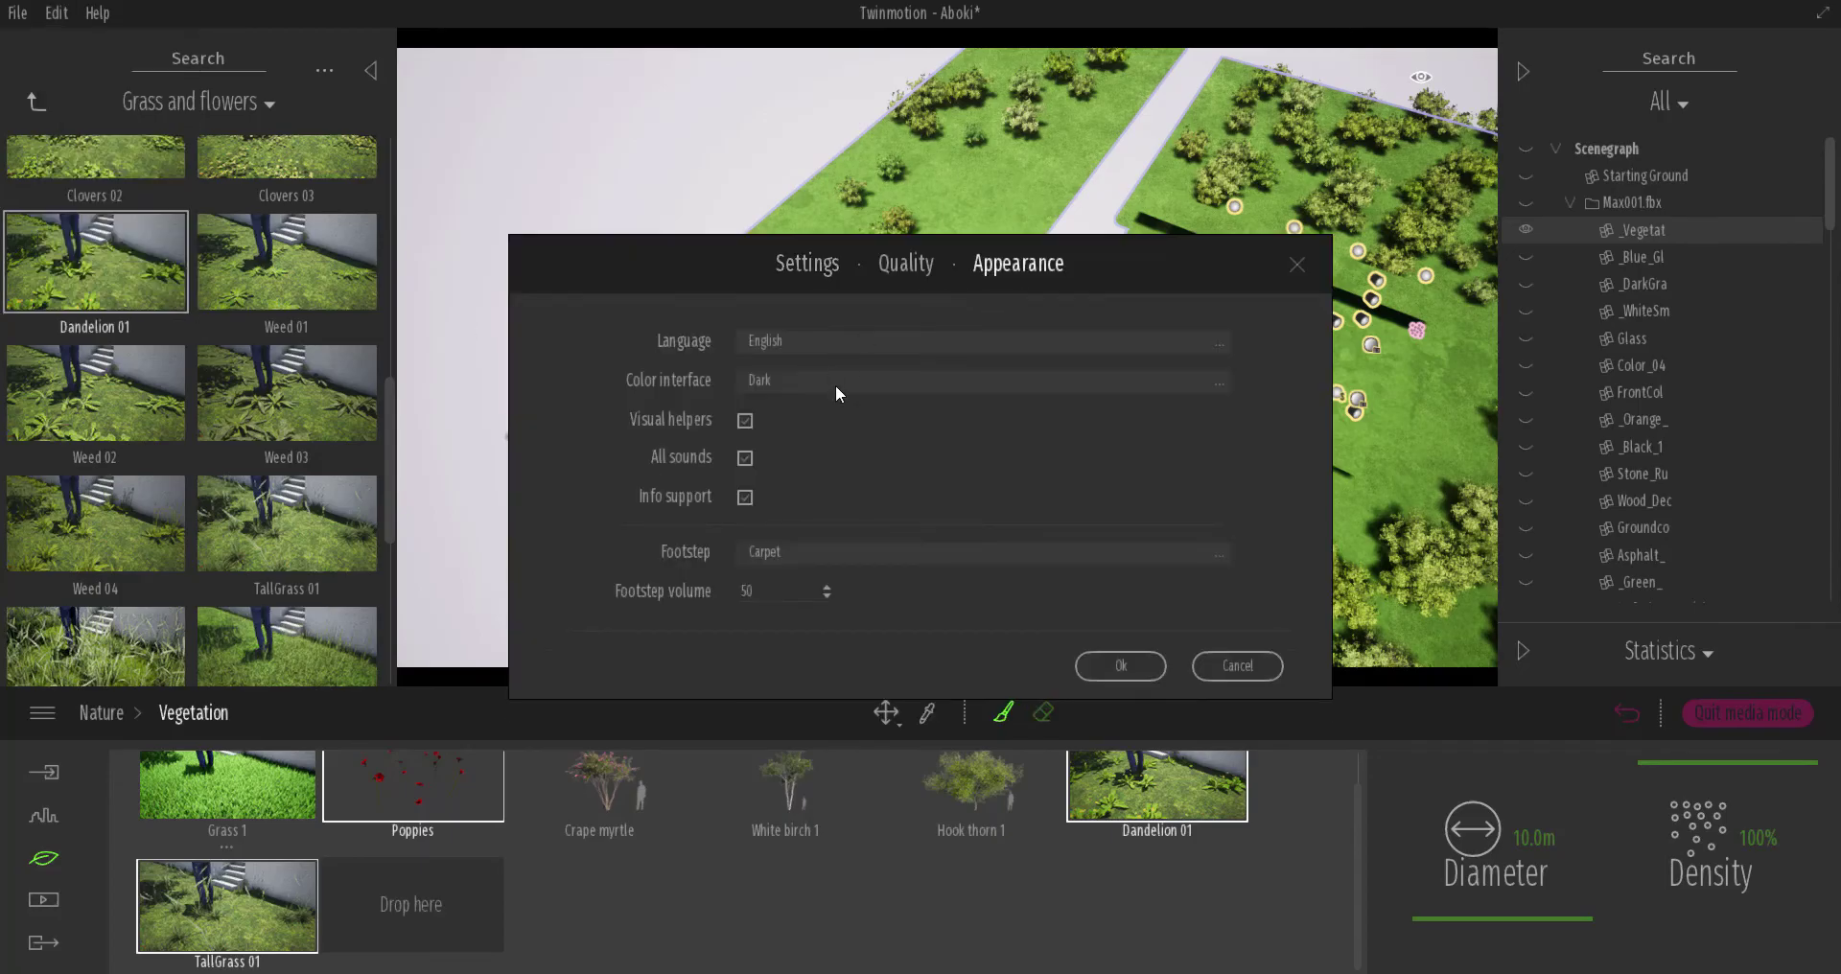
click(918, 262)
click(1054, 529)
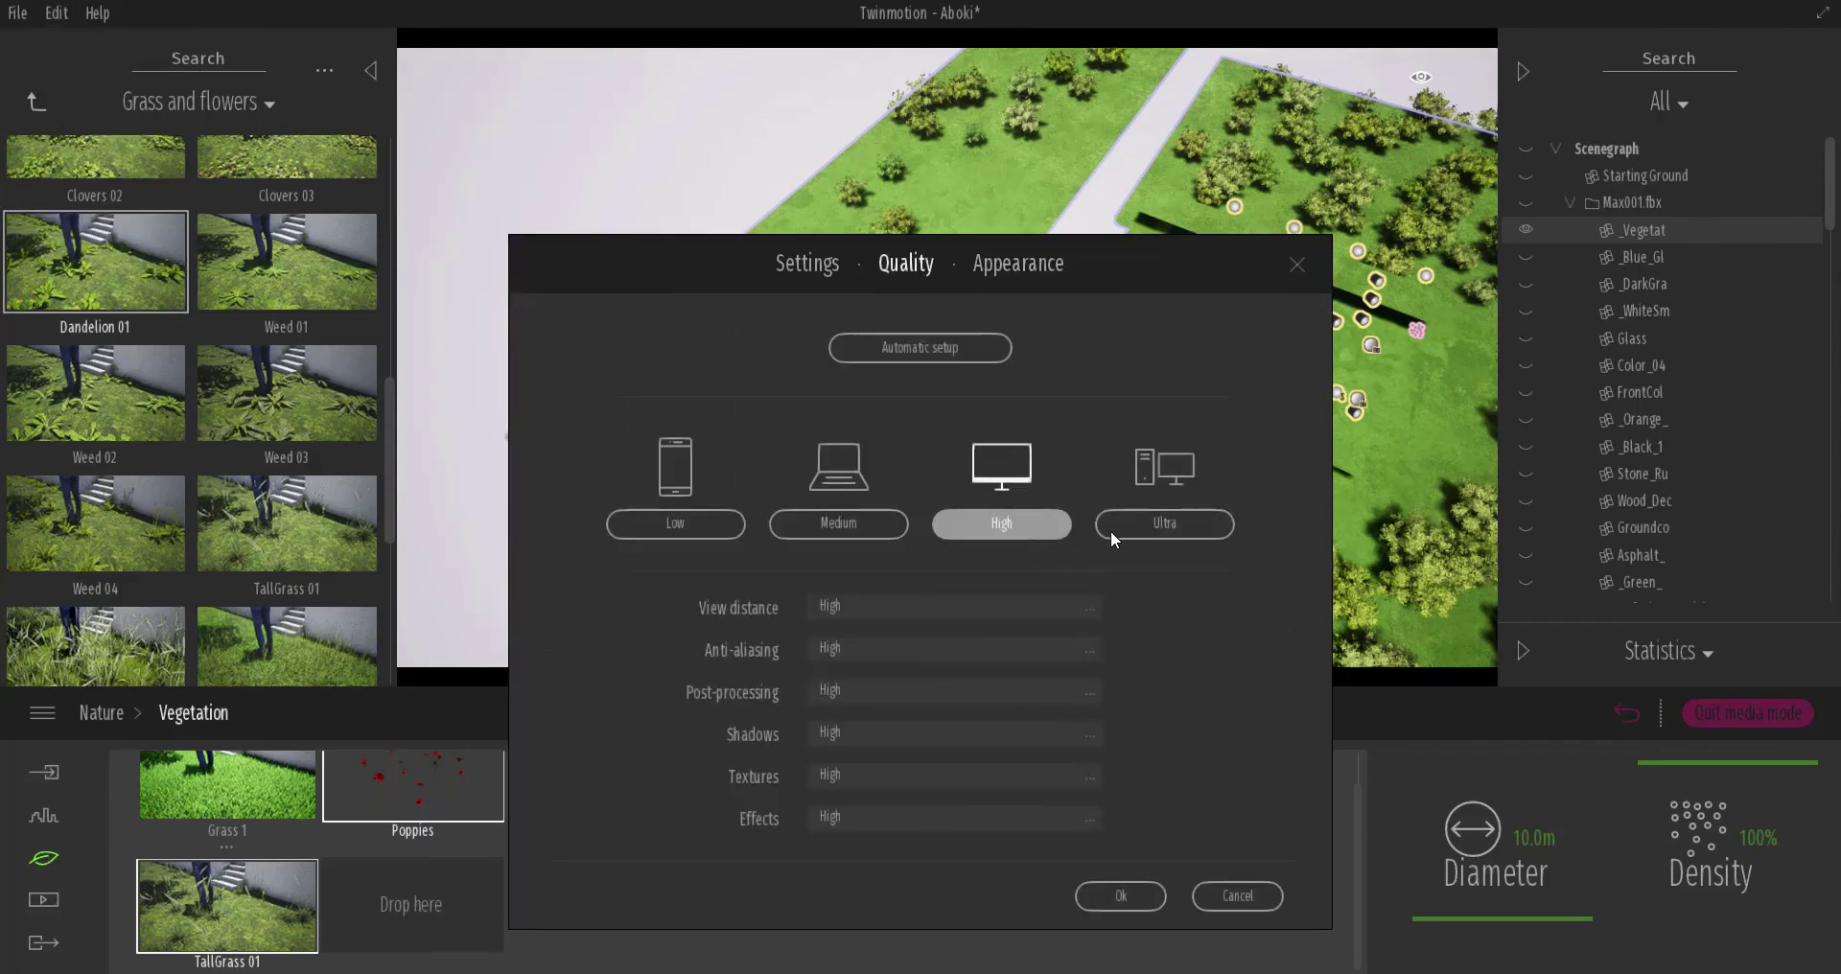
click(1121, 896)
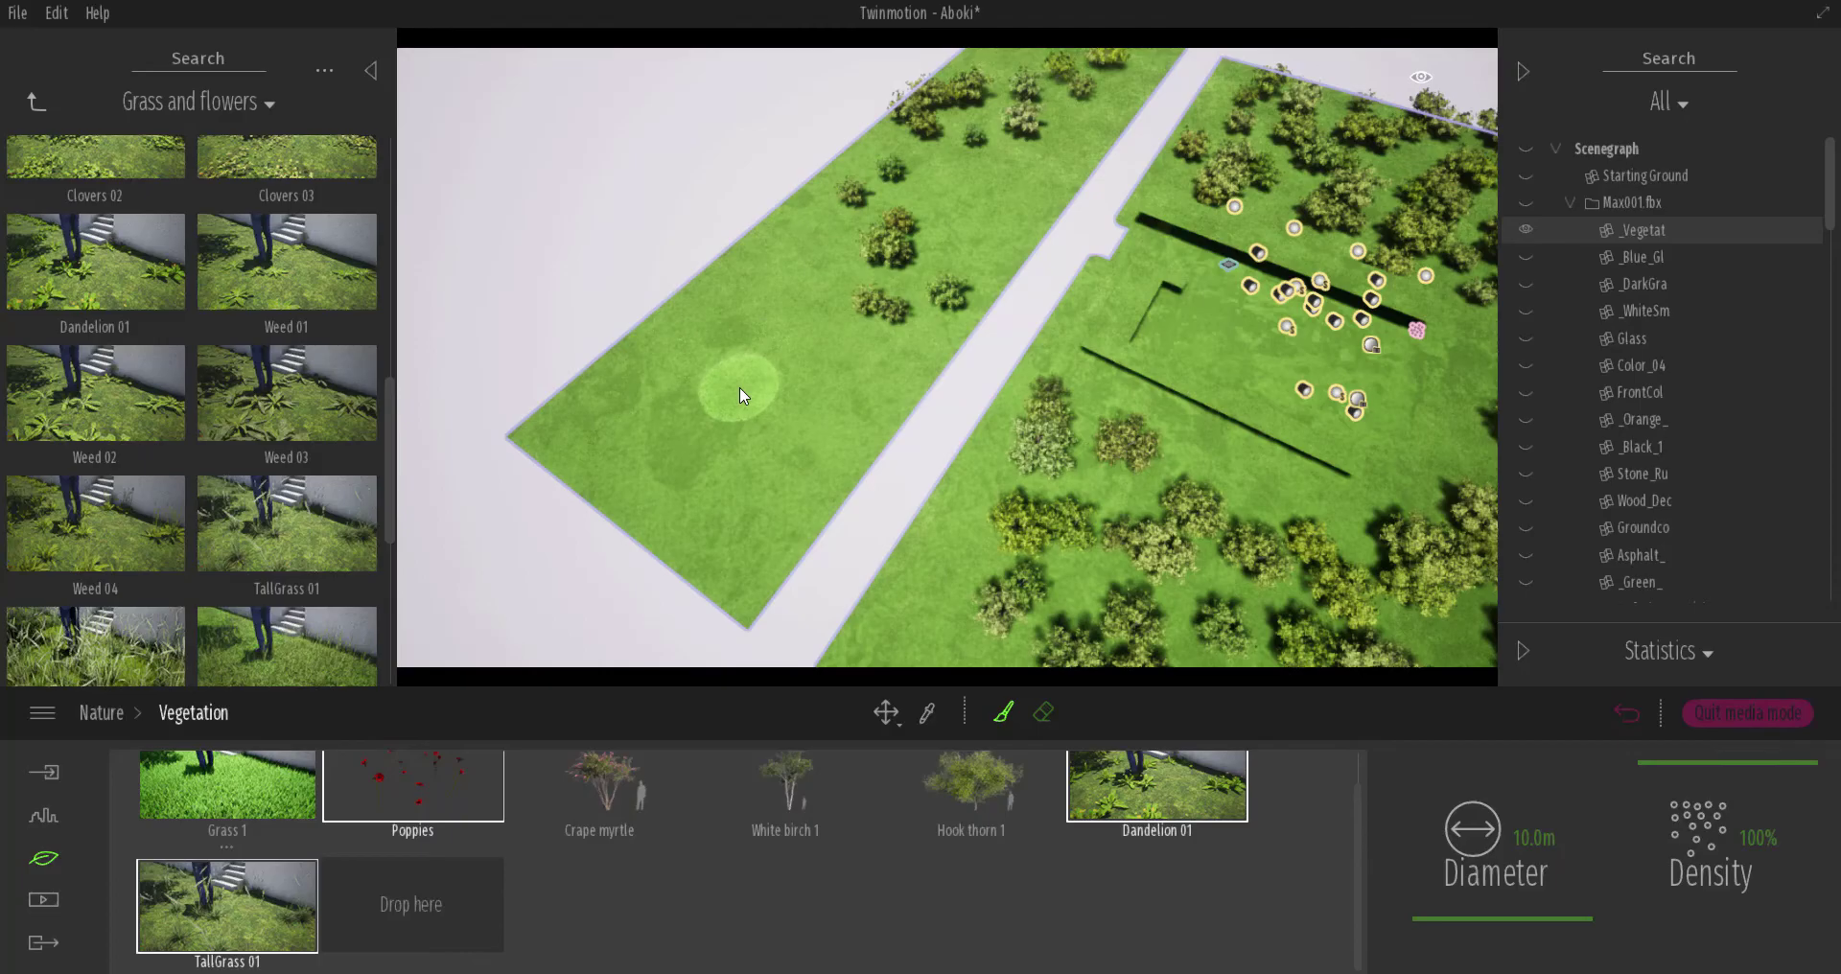
scroll(738, 439, up, 5)
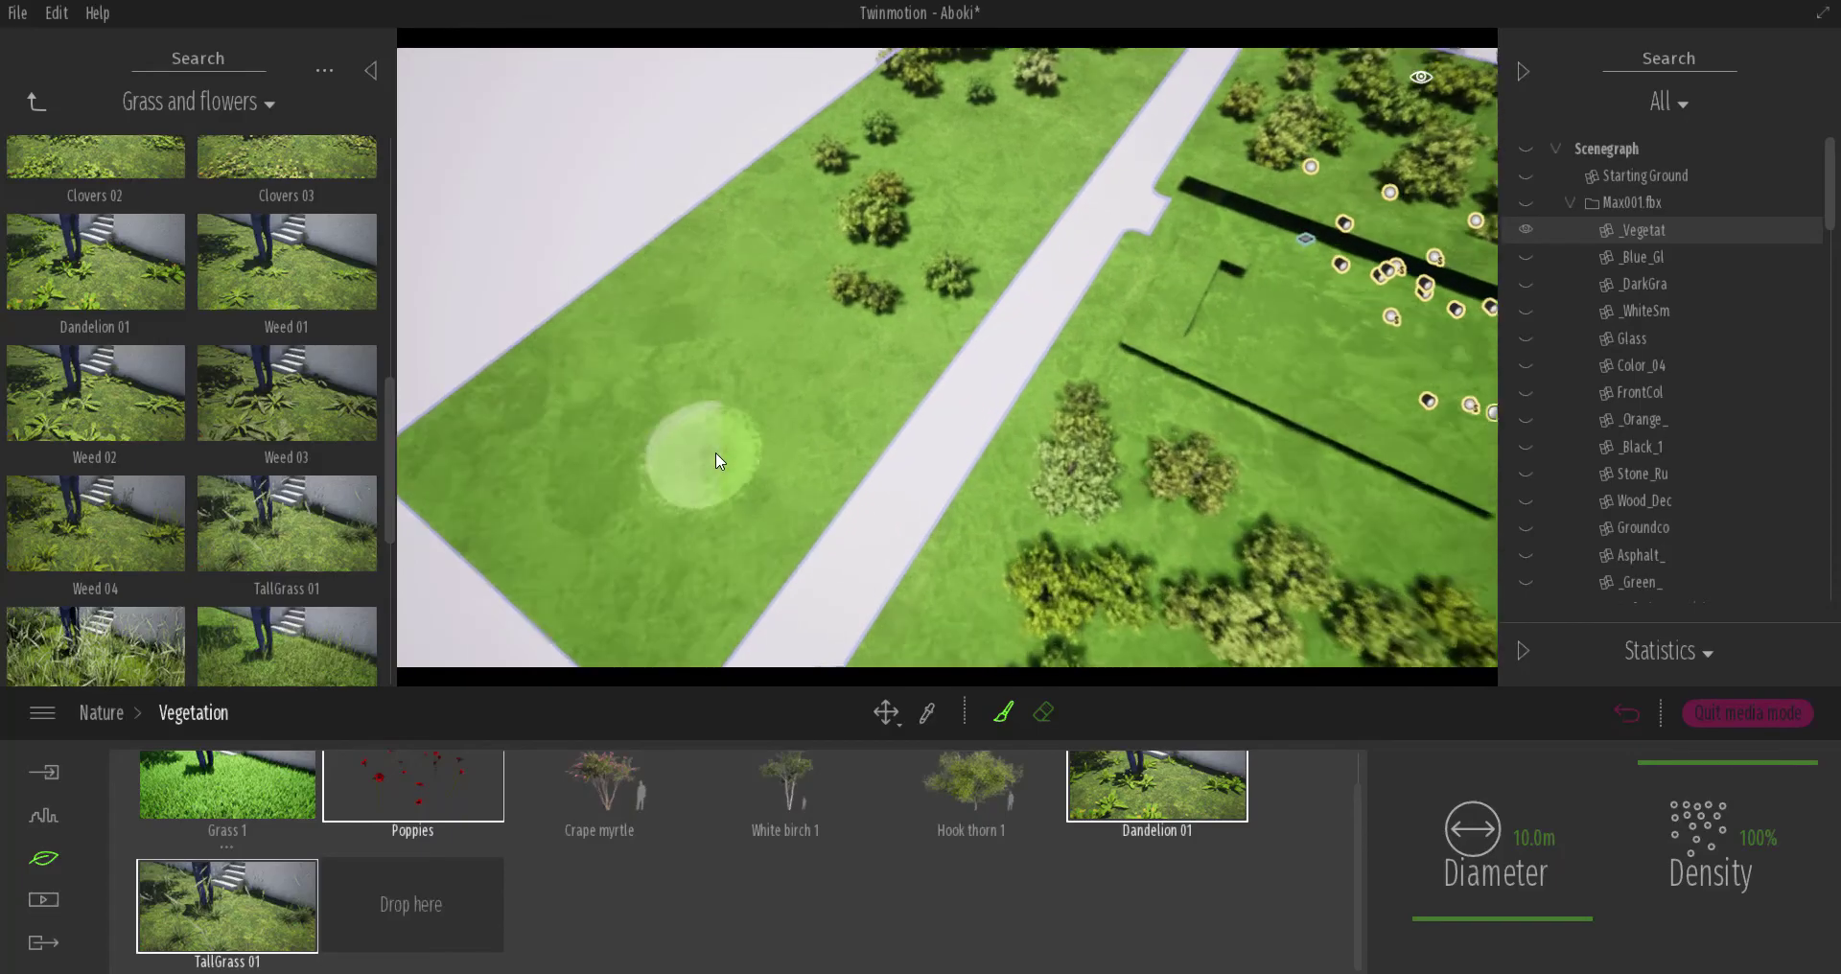
Paint Poppies, Dandelion 01 and TallGrass 01 across the lawn beyond the road with a 10 m brush at 100% density
scroll(719, 441, up, 3)
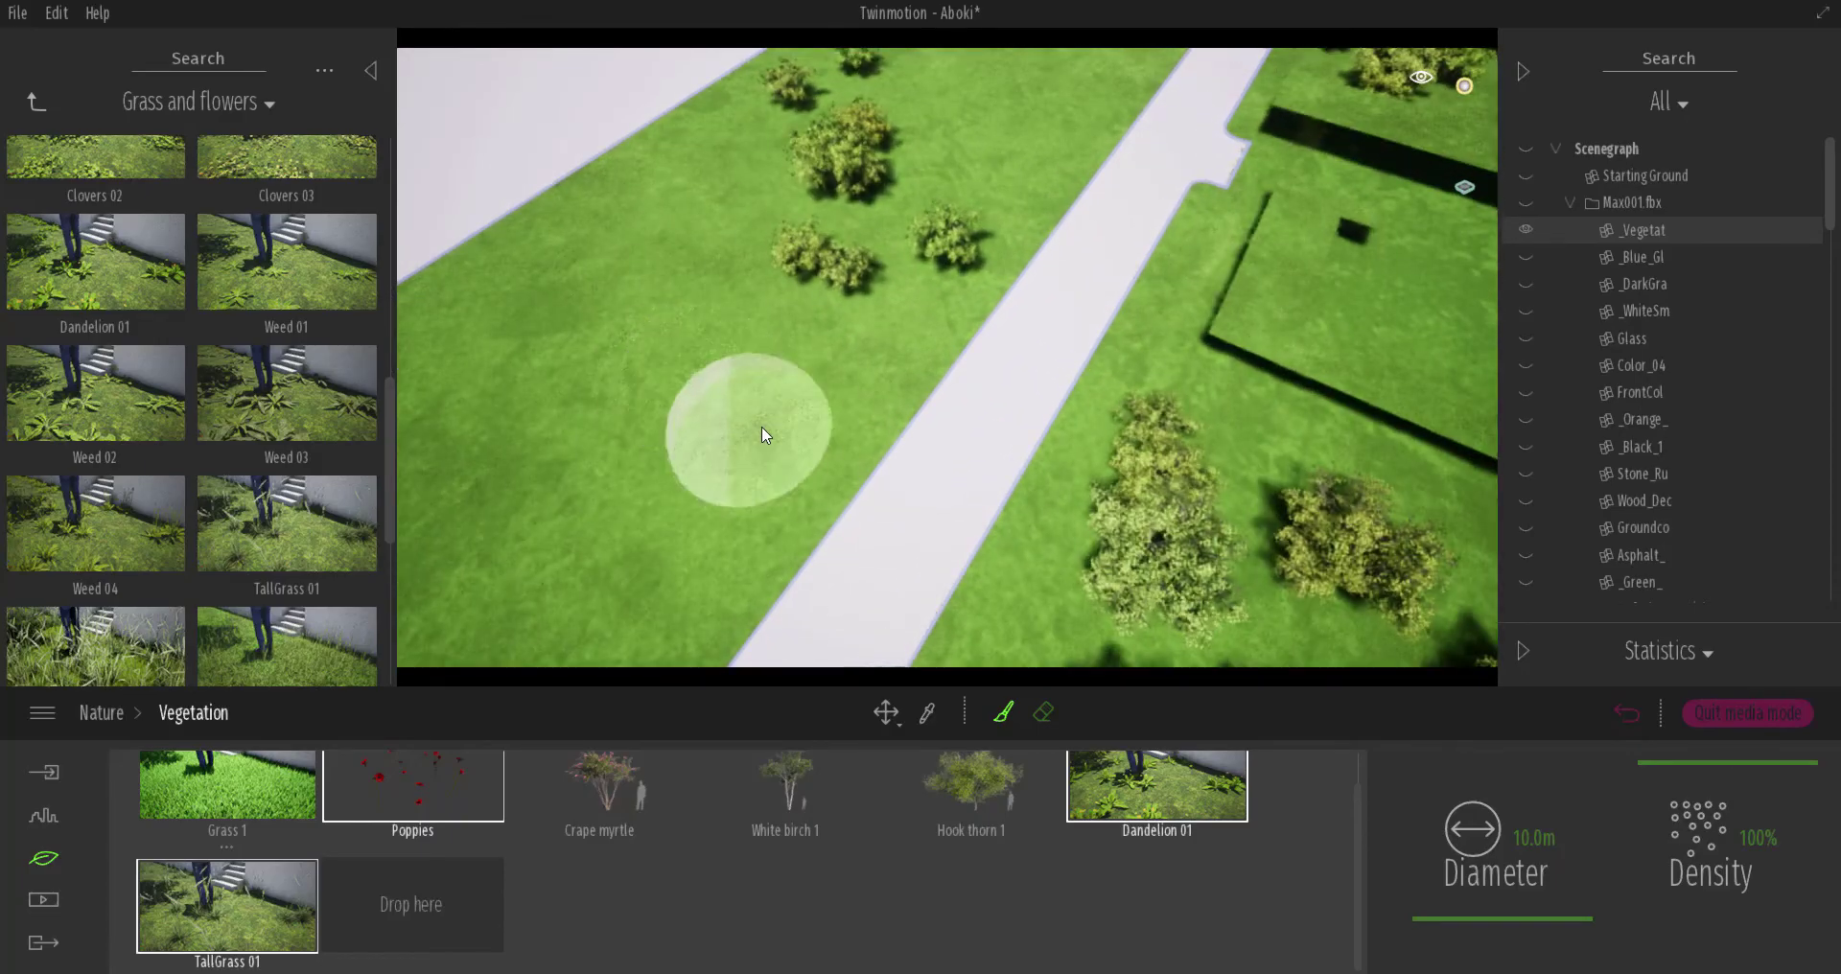
mouse_move(734, 411)
mouse_down()
mouse_move(575, 320)
mouse_move(480, 356)
mouse_move(658, 555)
mouse_move(649, 579)
mouse_move(526, 620)
mouse_move(747, 559)
mouse_move(883, 401)
mouse_move(764, 329)
mouse_move(641, 214)
mouse_move(546, 234)
mouse_move(496, 272)
mouse_move(650, 430)
mouse_move(682, 415)
mouse_up()
scroll(683, 414, down, 3)
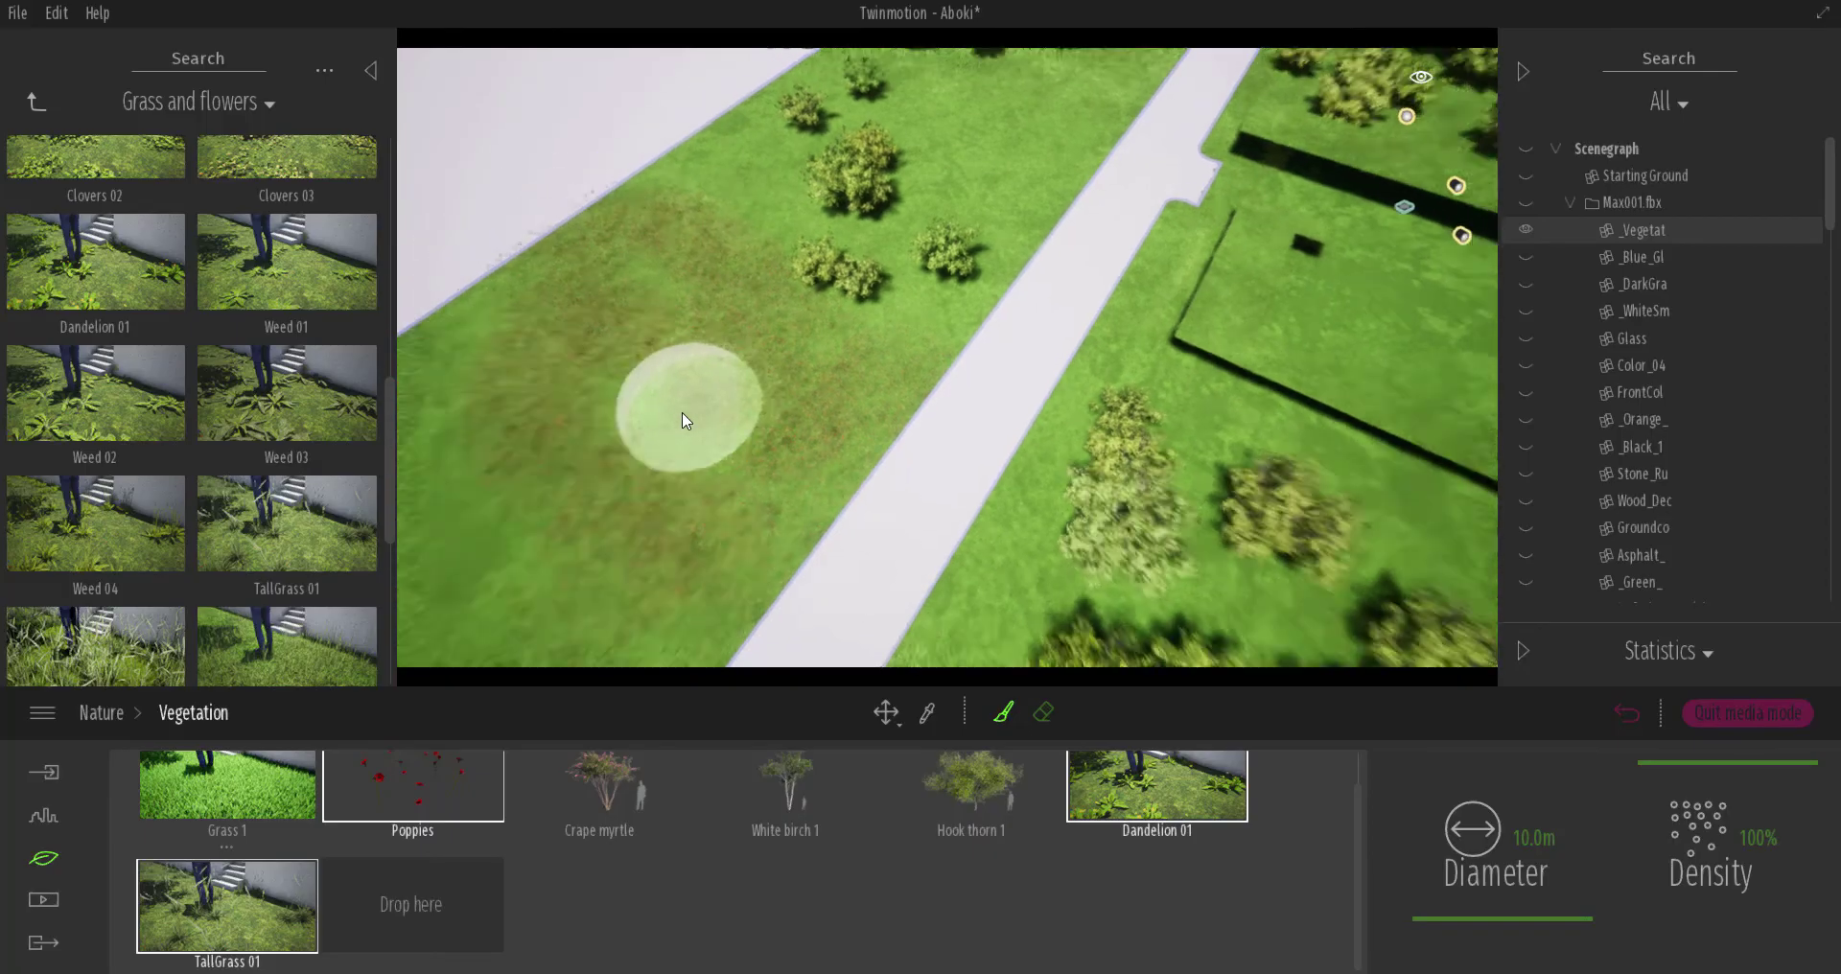
mouse_move(635, 512)
mouse_down()
mouse_move(585, 458)
mouse_move(554, 353)
mouse_up()
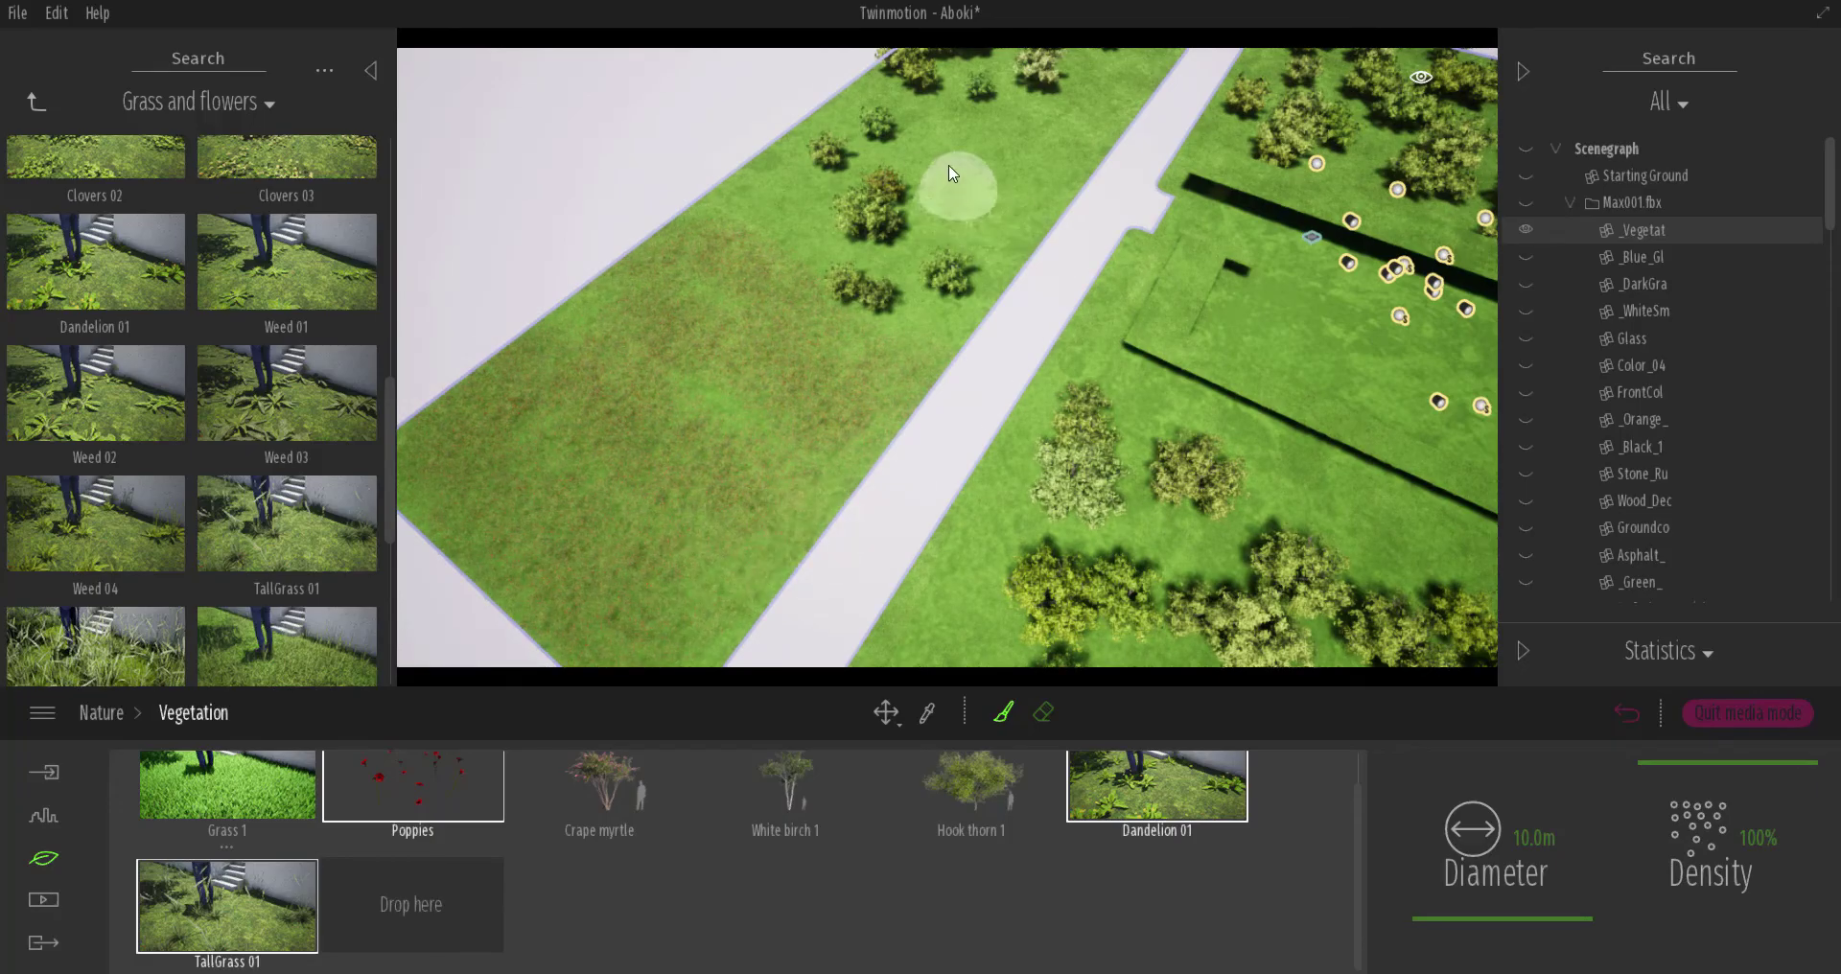
mouse_move(1012, 155)
mouse_down()
mouse_move(993, 181)
mouse_move(1009, 207)
mouse_move(1109, 111)
mouse_up()
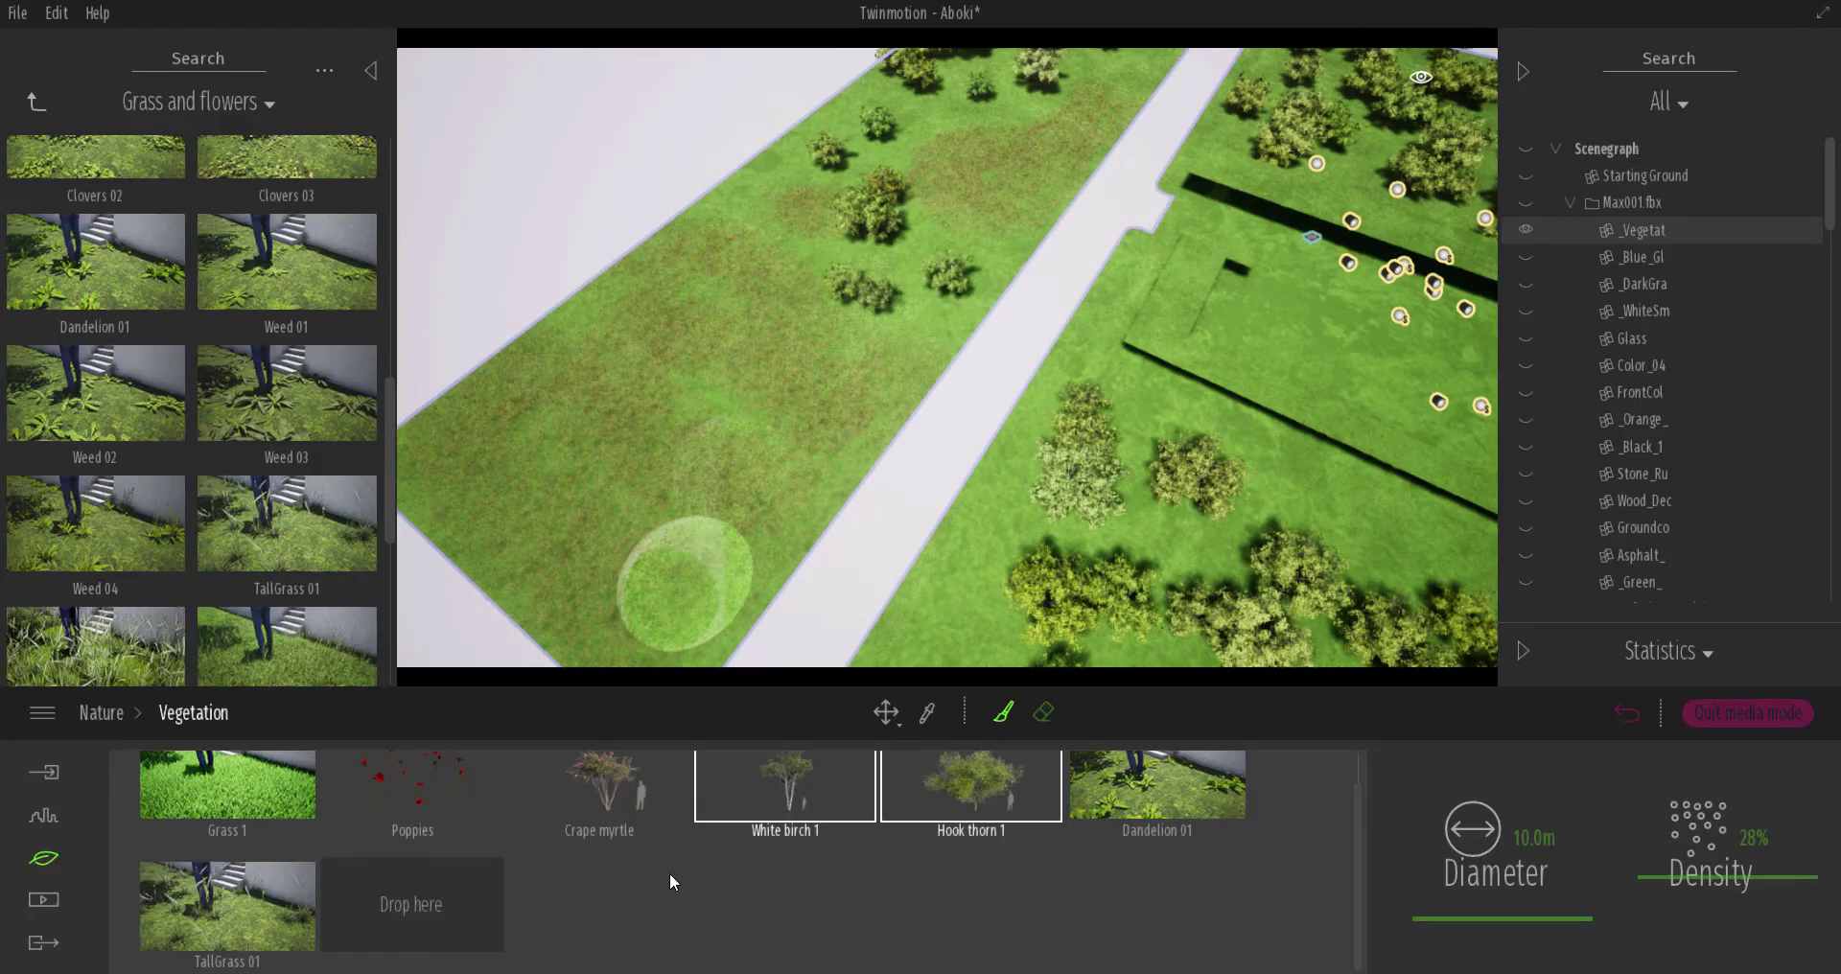
Paint White birch 1, Crape myrtle and Dandelion 01 together over the poppy-covered lawn at 28% density
click(1121, 792)
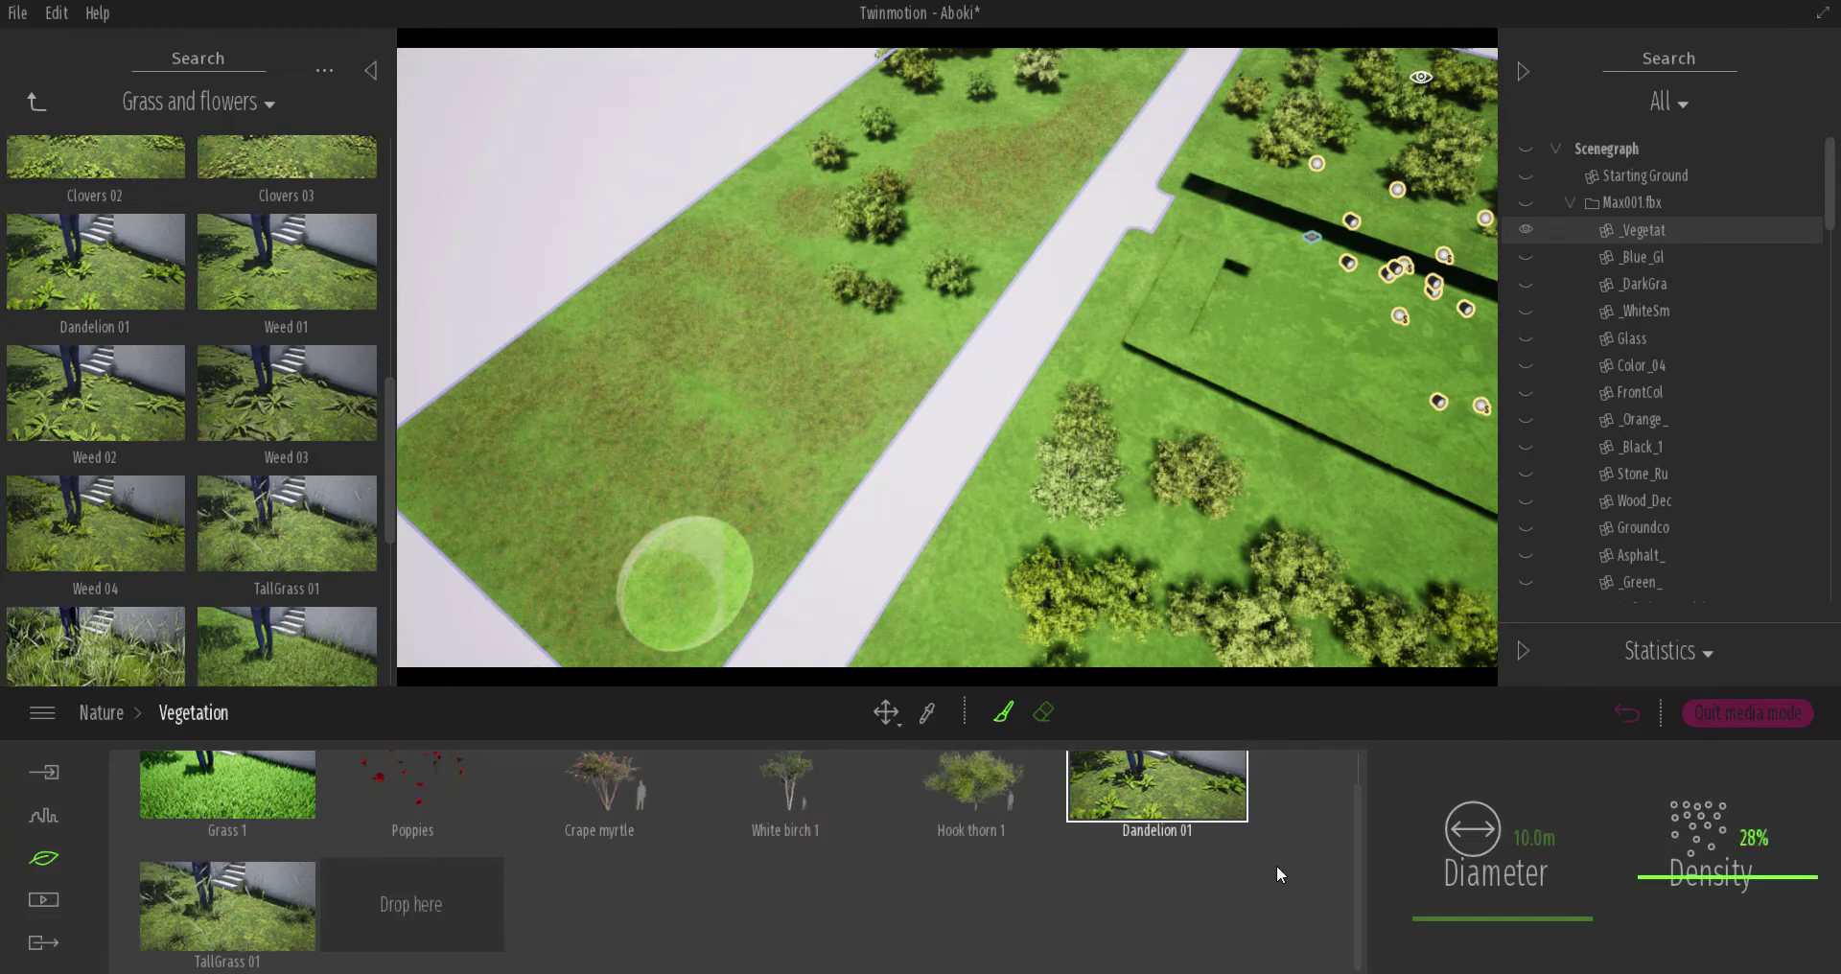
click(799, 798)
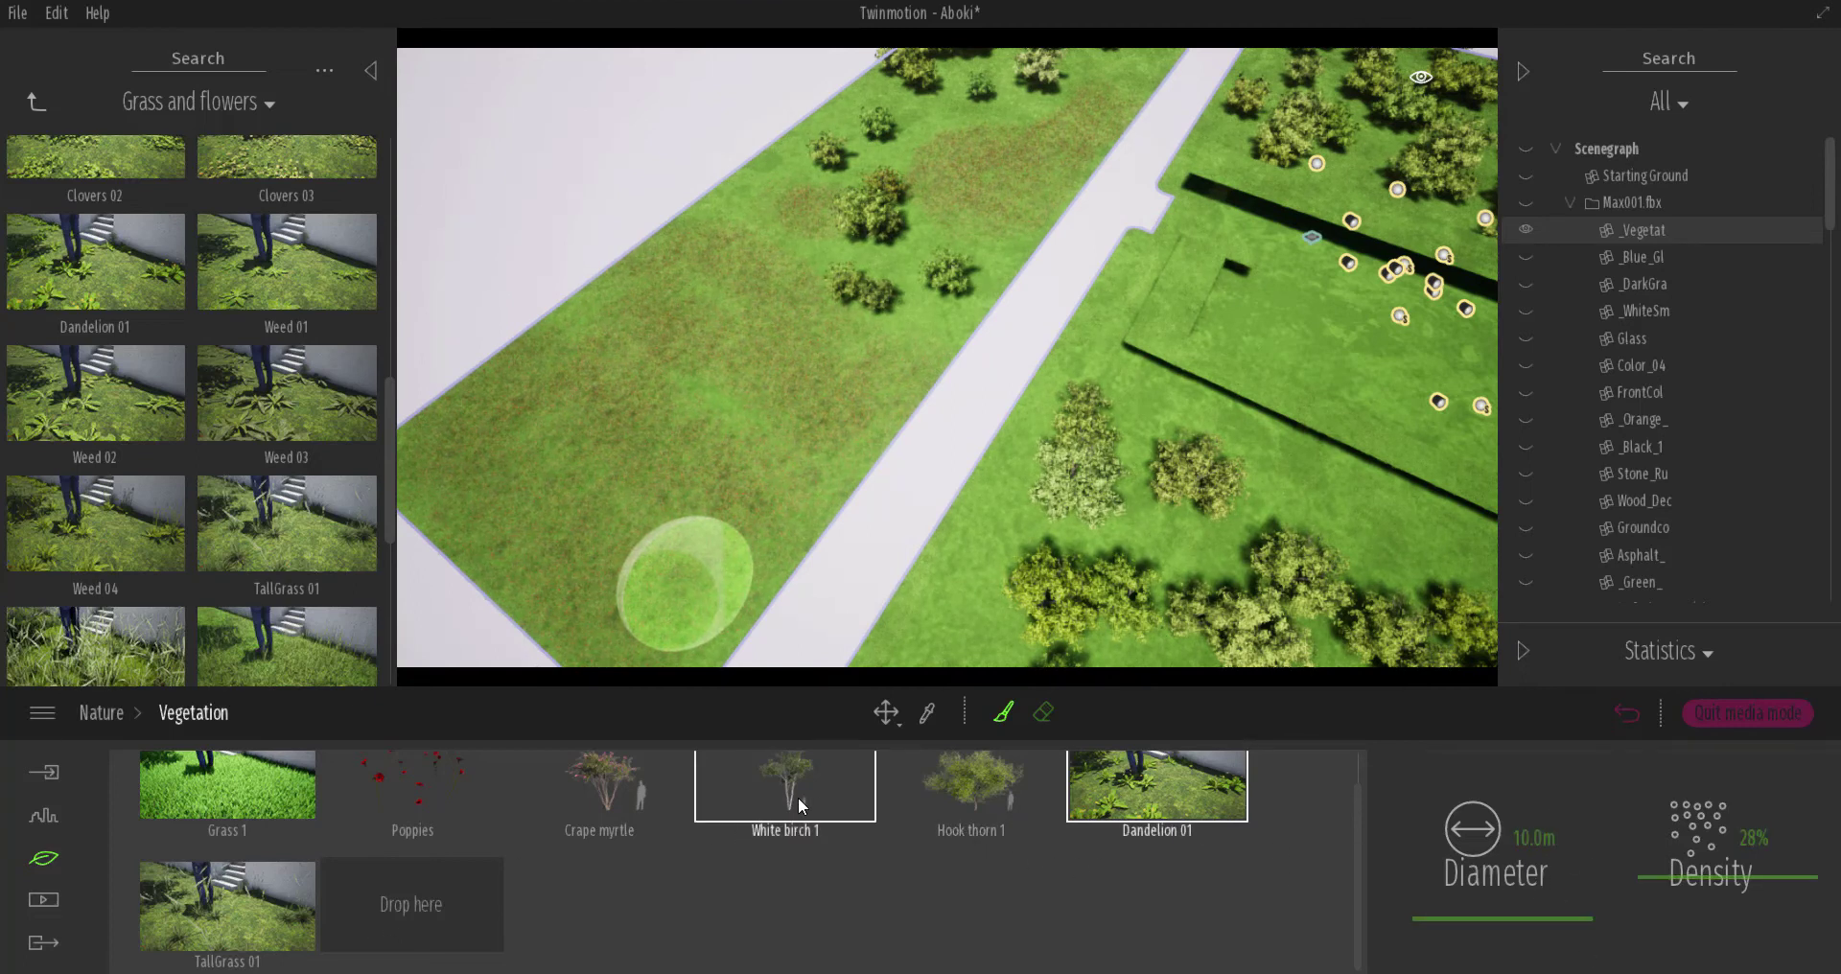
click(602, 797)
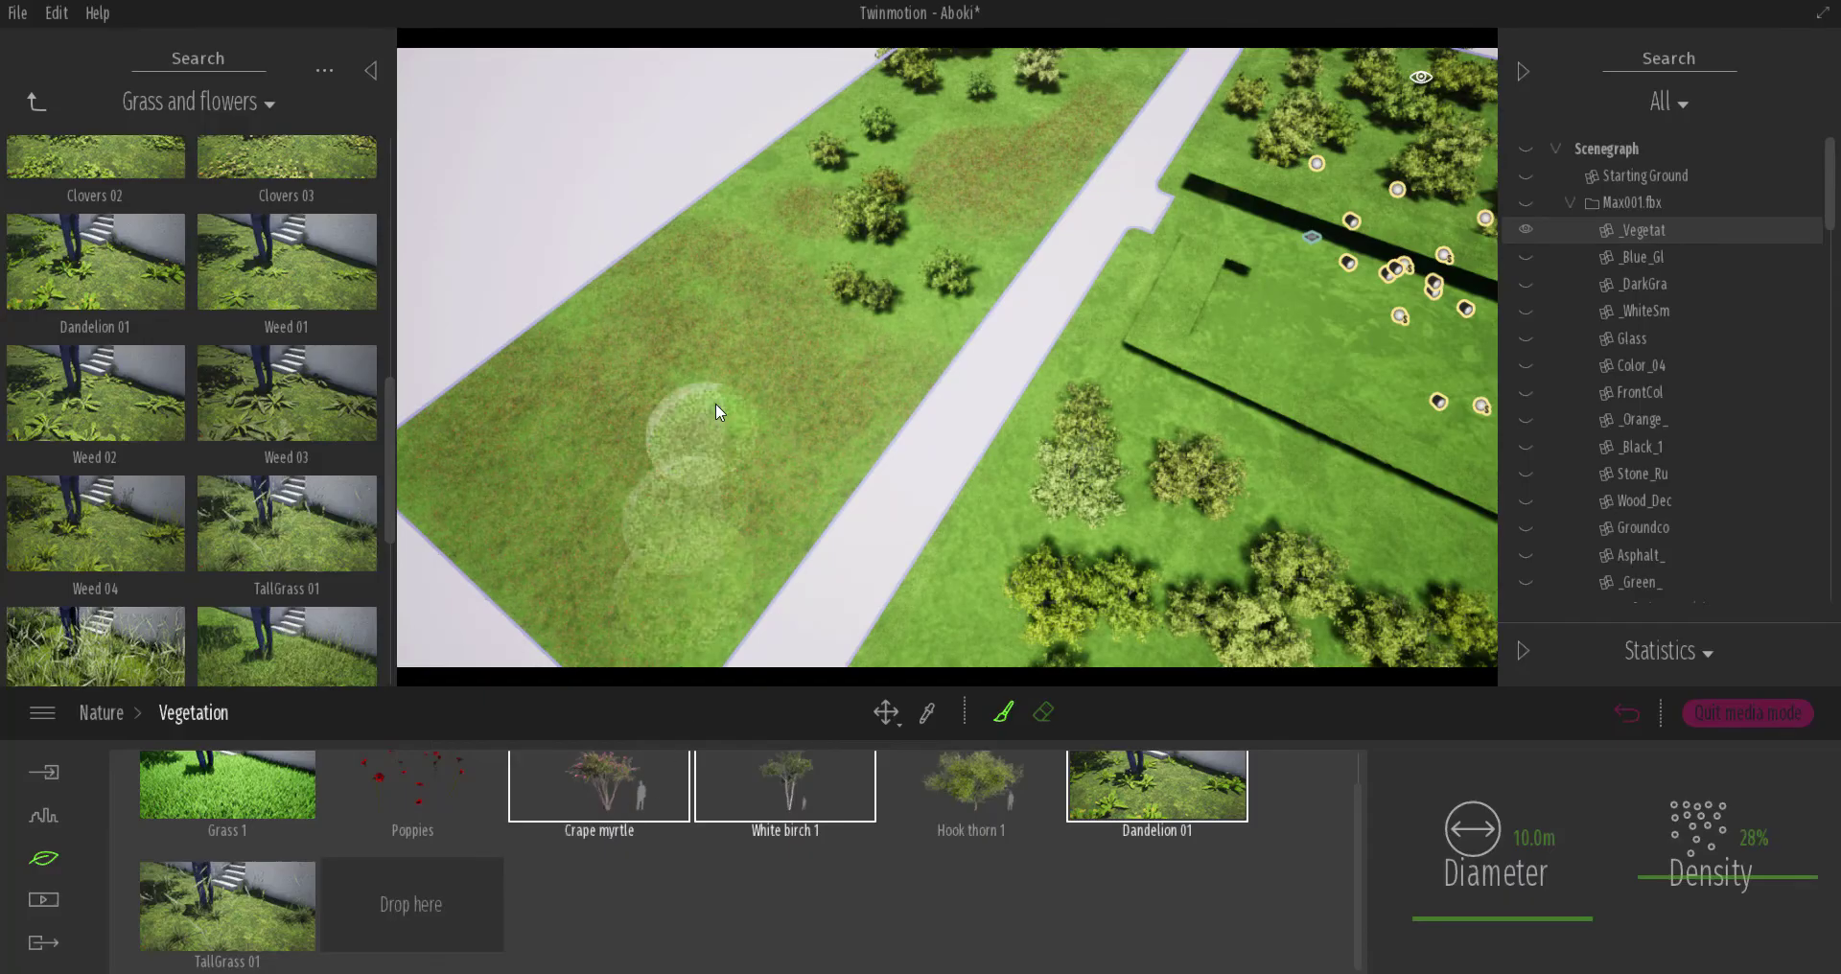
mouse_move(715, 419)
mouse_down()
mouse_move(602, 443)
mouse_move(589, 538)
mouse_move(699, 533)
mouse_move(806, 451)
mouse_move(838, 331)
mouse_move(671, 240)
mouse_move(495, 470)
mouse_move(537, 547)
mouse_move(627, 602)
mouse_move(686, 575)
mouse_move(657, 588)
mouse_up()
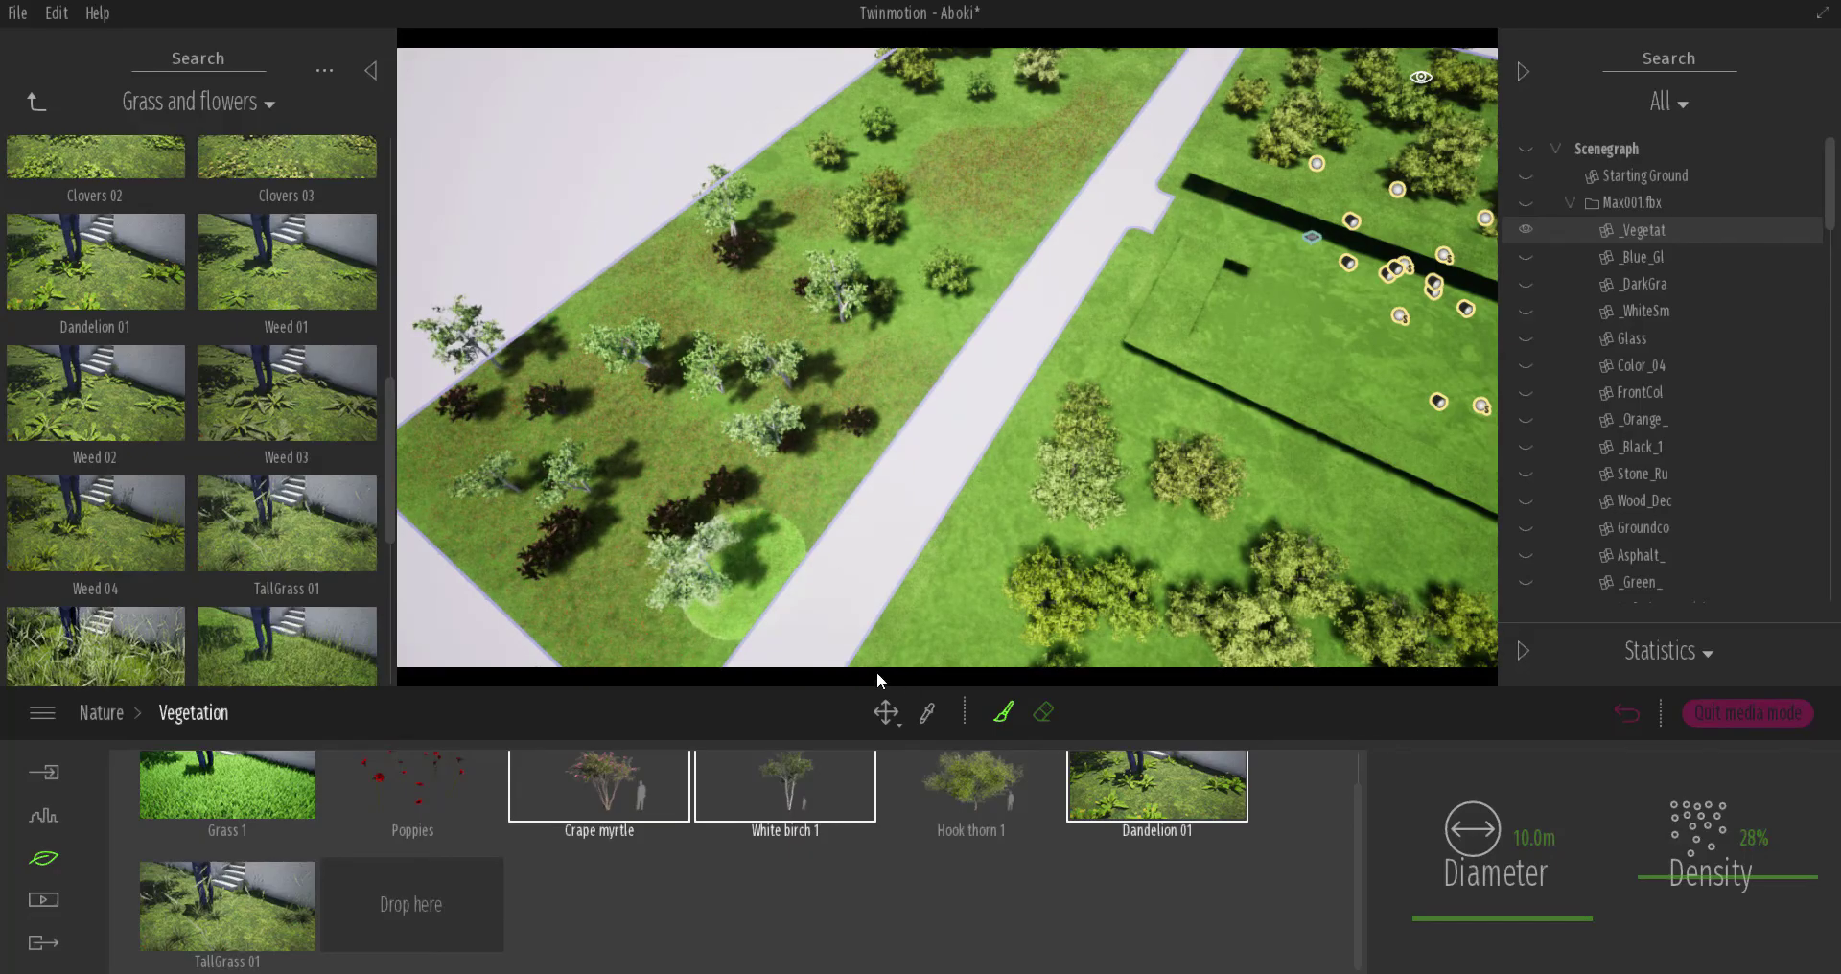
Leave vegetation painting and exit isolation of the _Vegetat ground object to show the whole scene
click(886, 712)
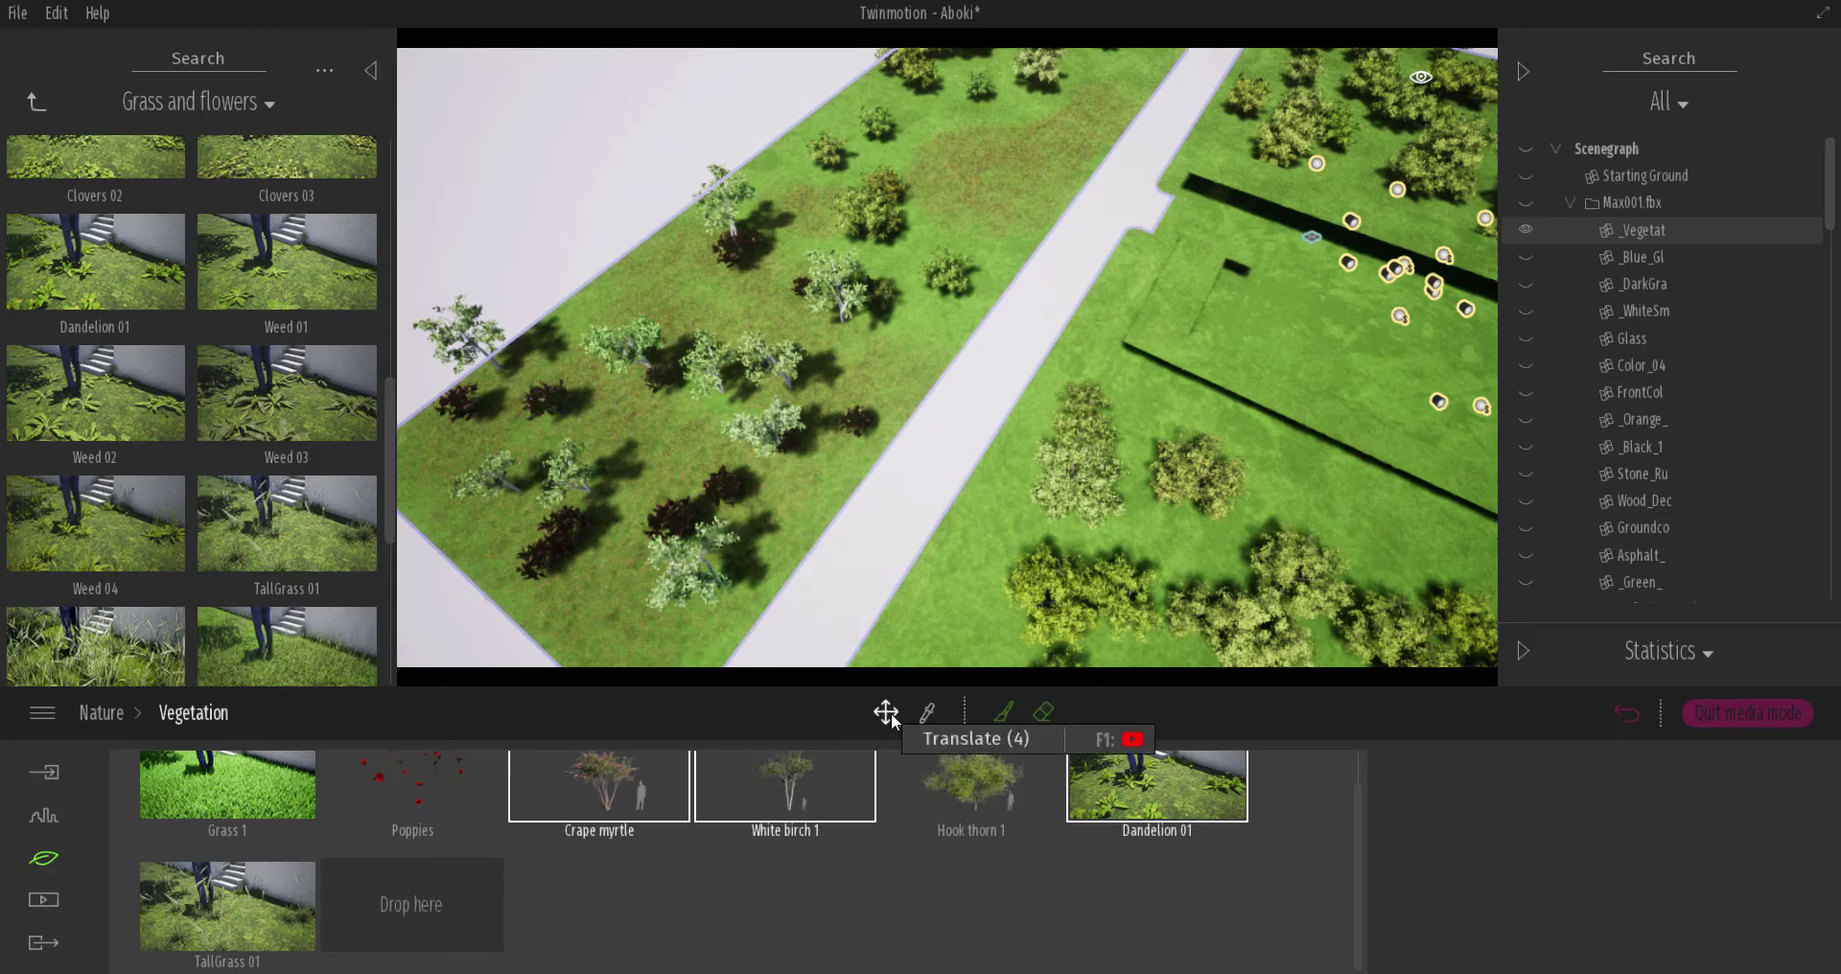
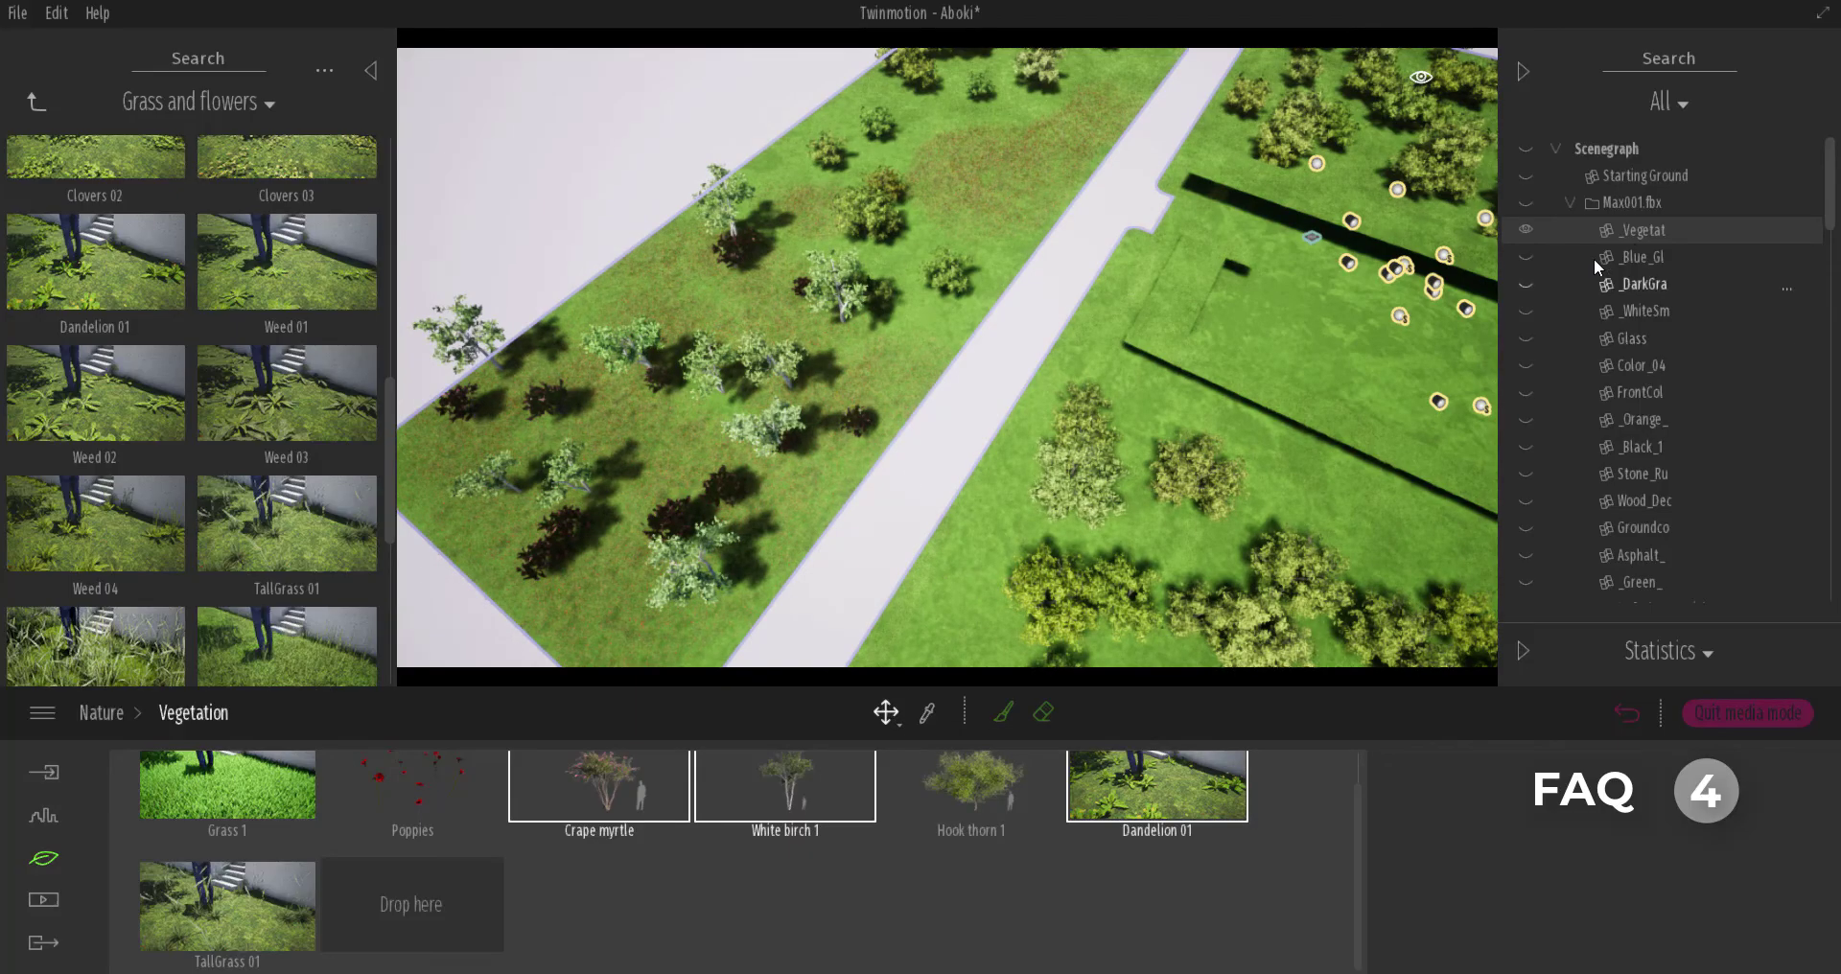
right_click(1659, 240)
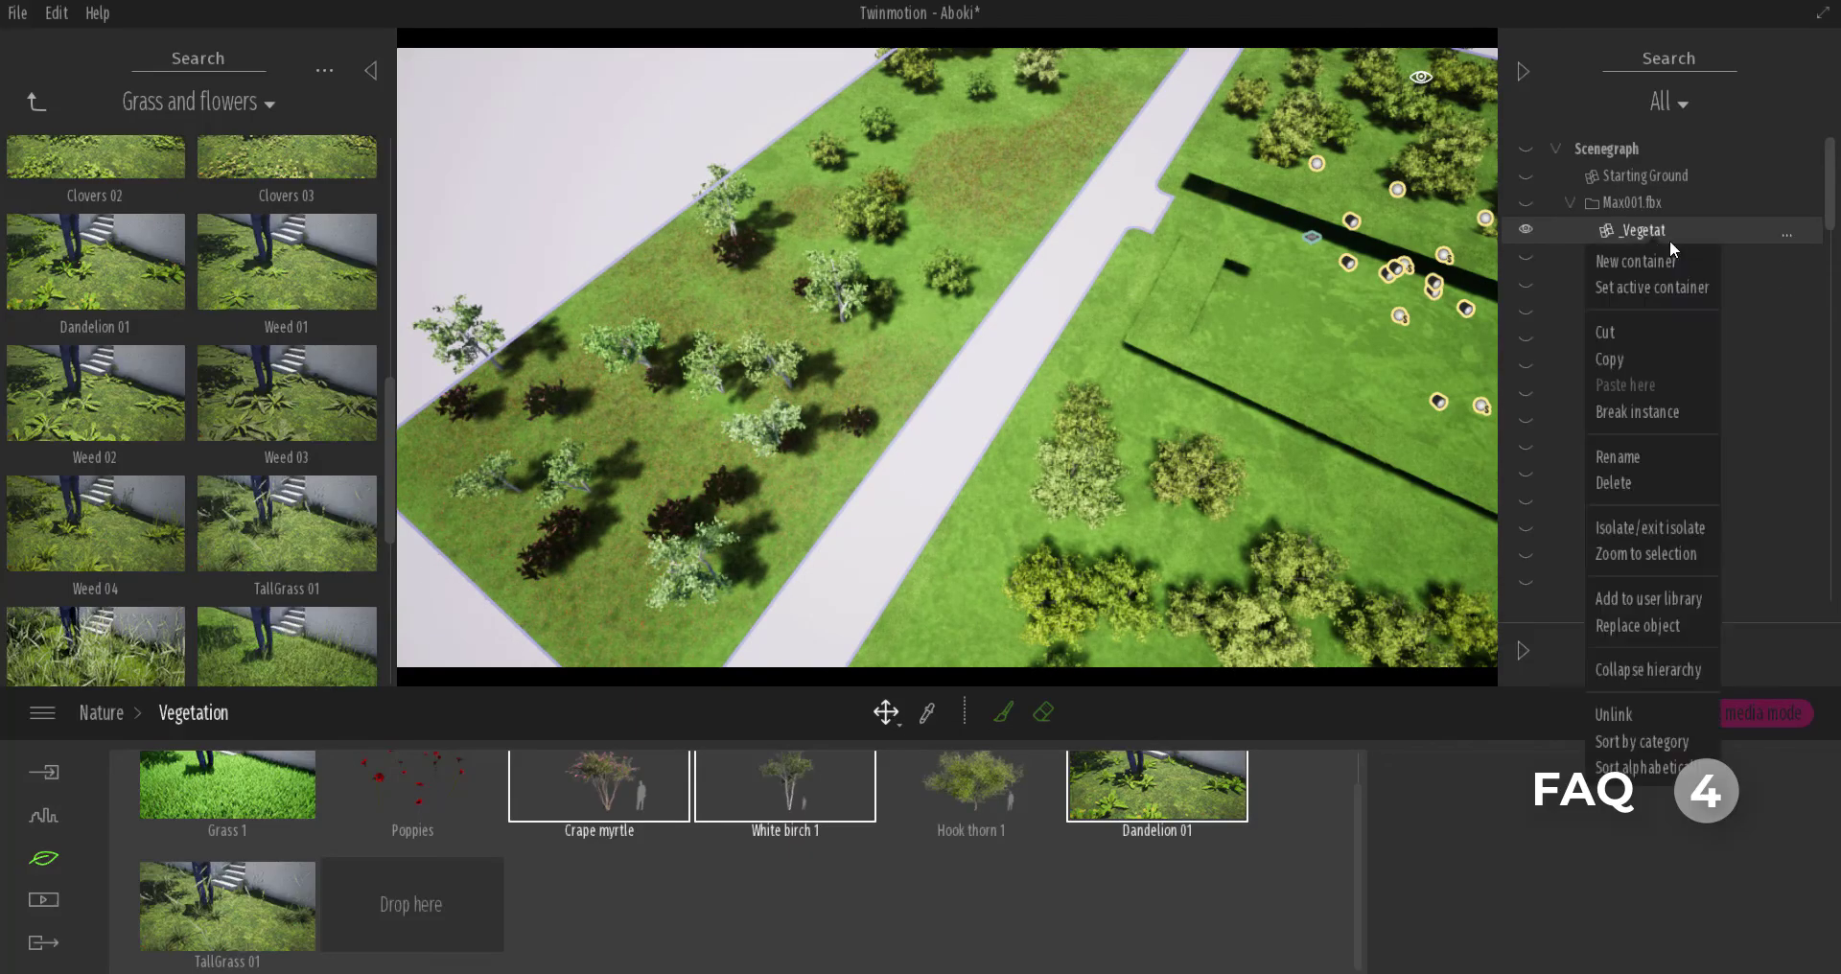
click(1676, 535)
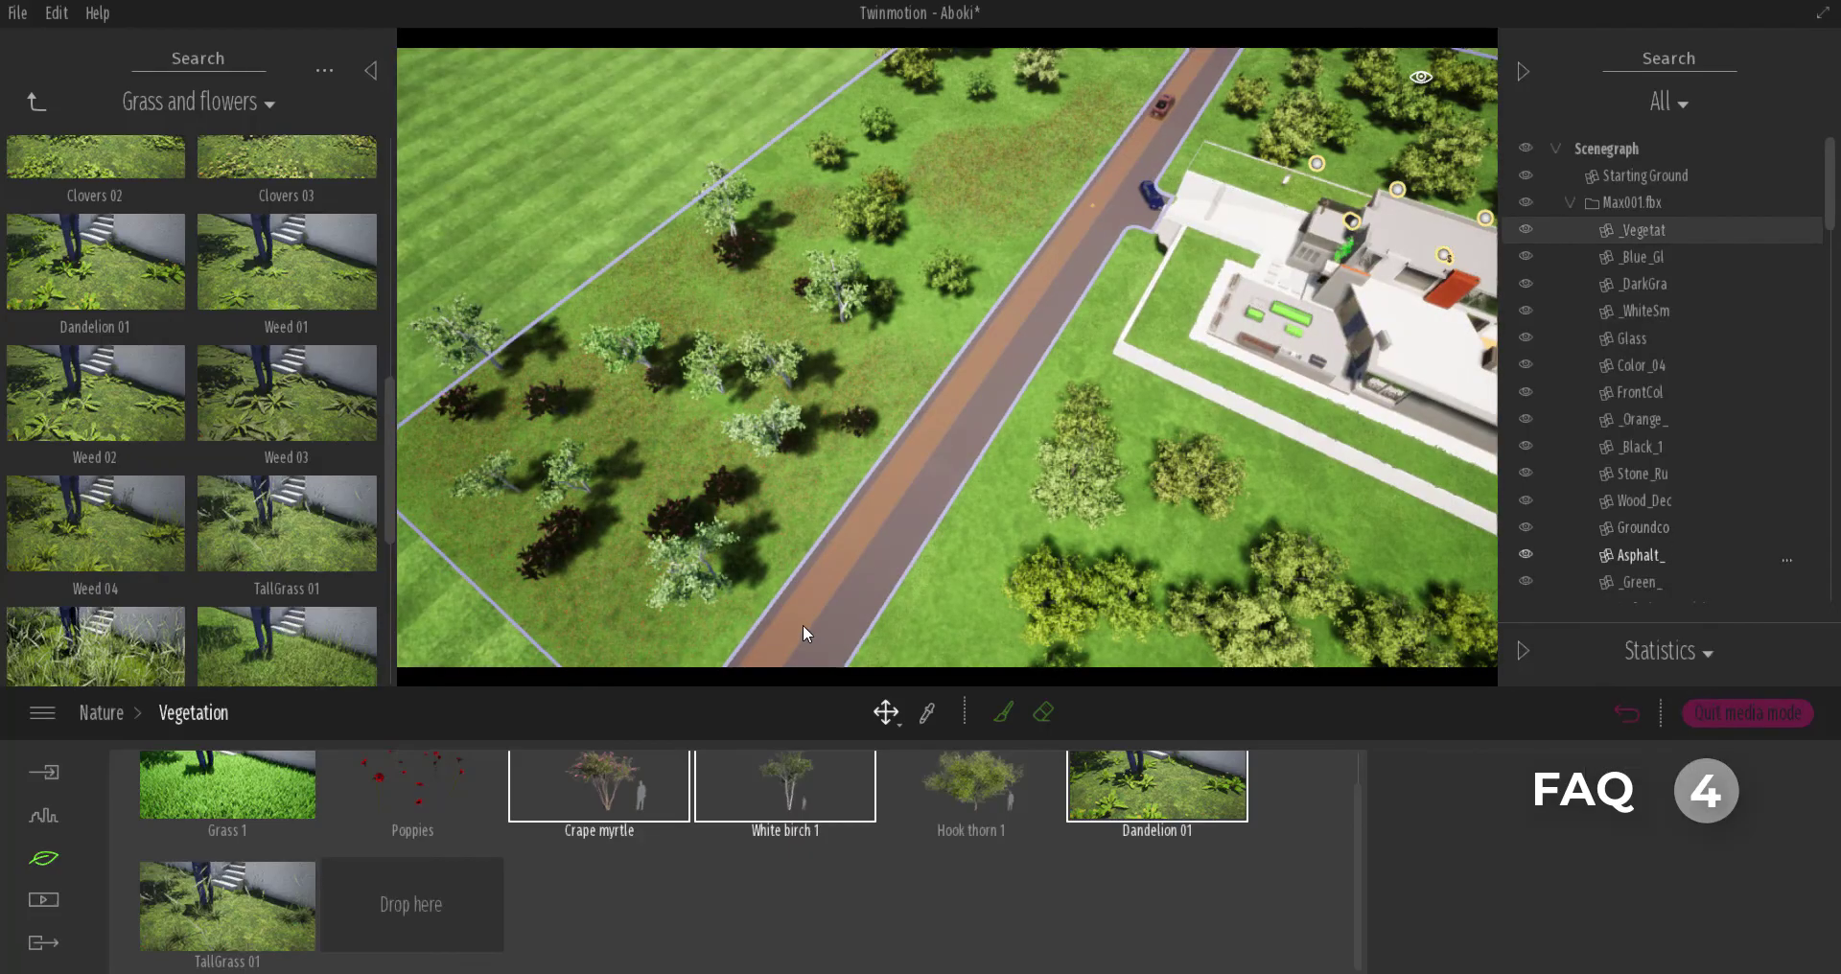
Examine the terrace furniture, then inspect the painted poppies, birches and myrtles beside the road up close
click(1257, 320)
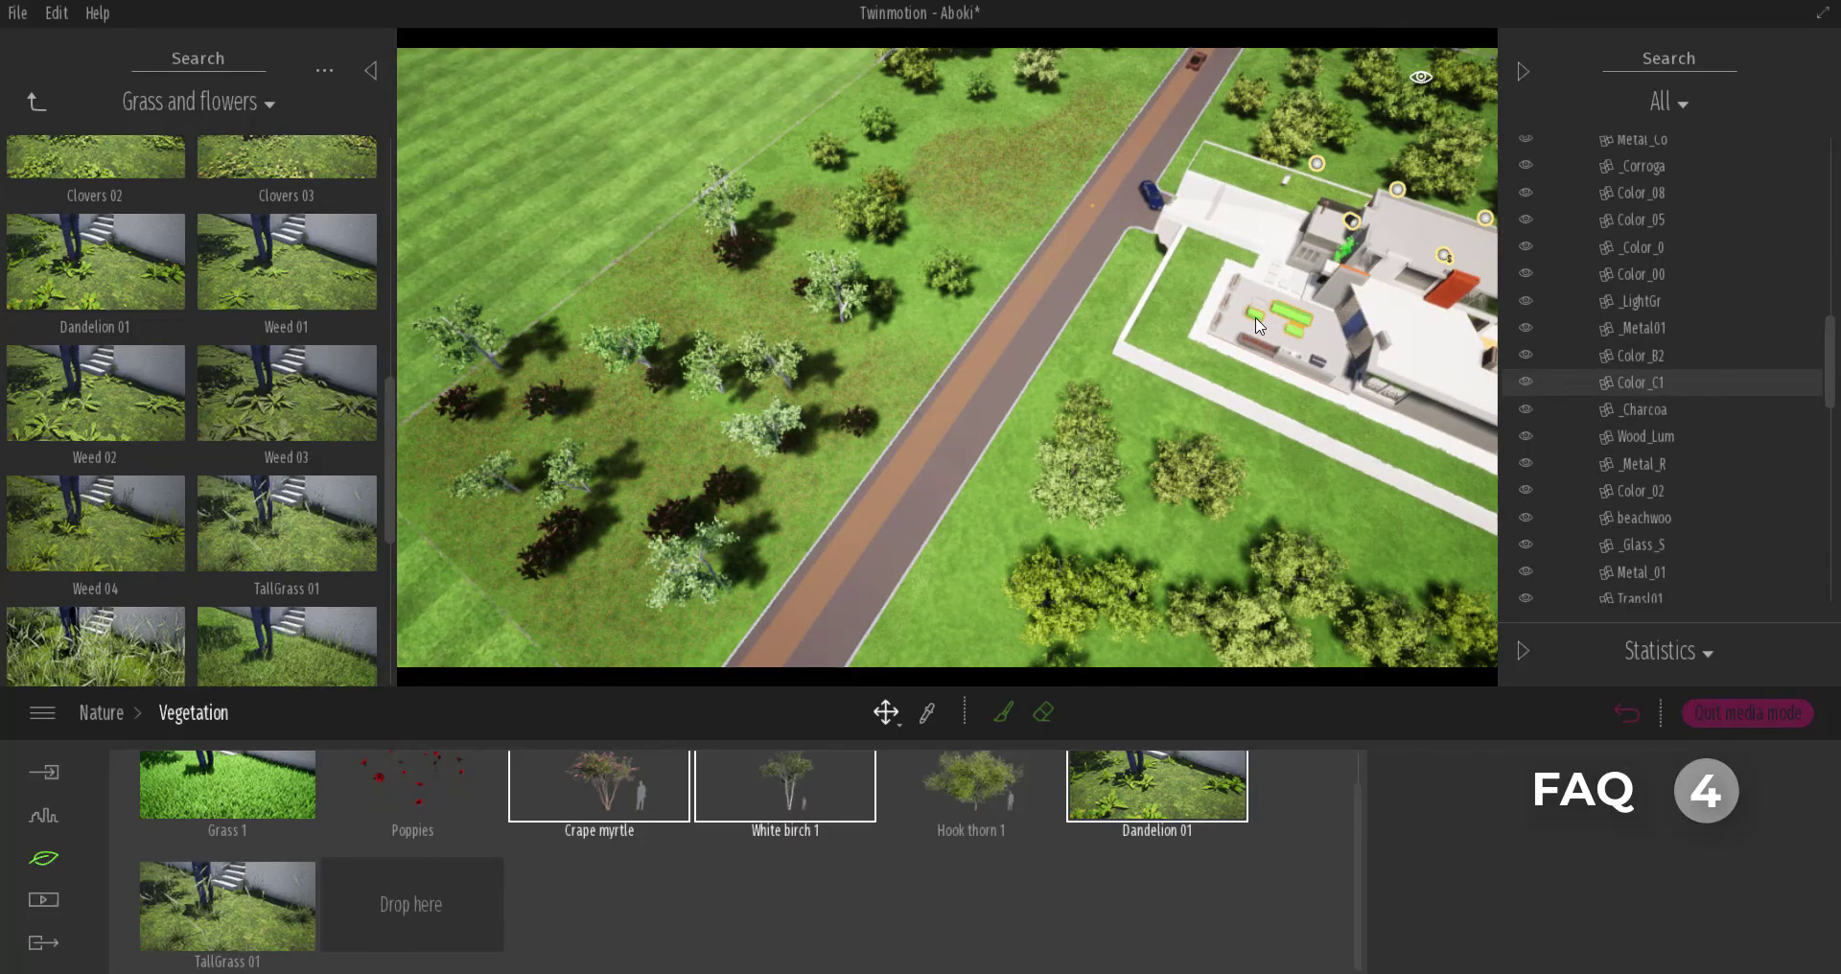
double_click(1257, 321)
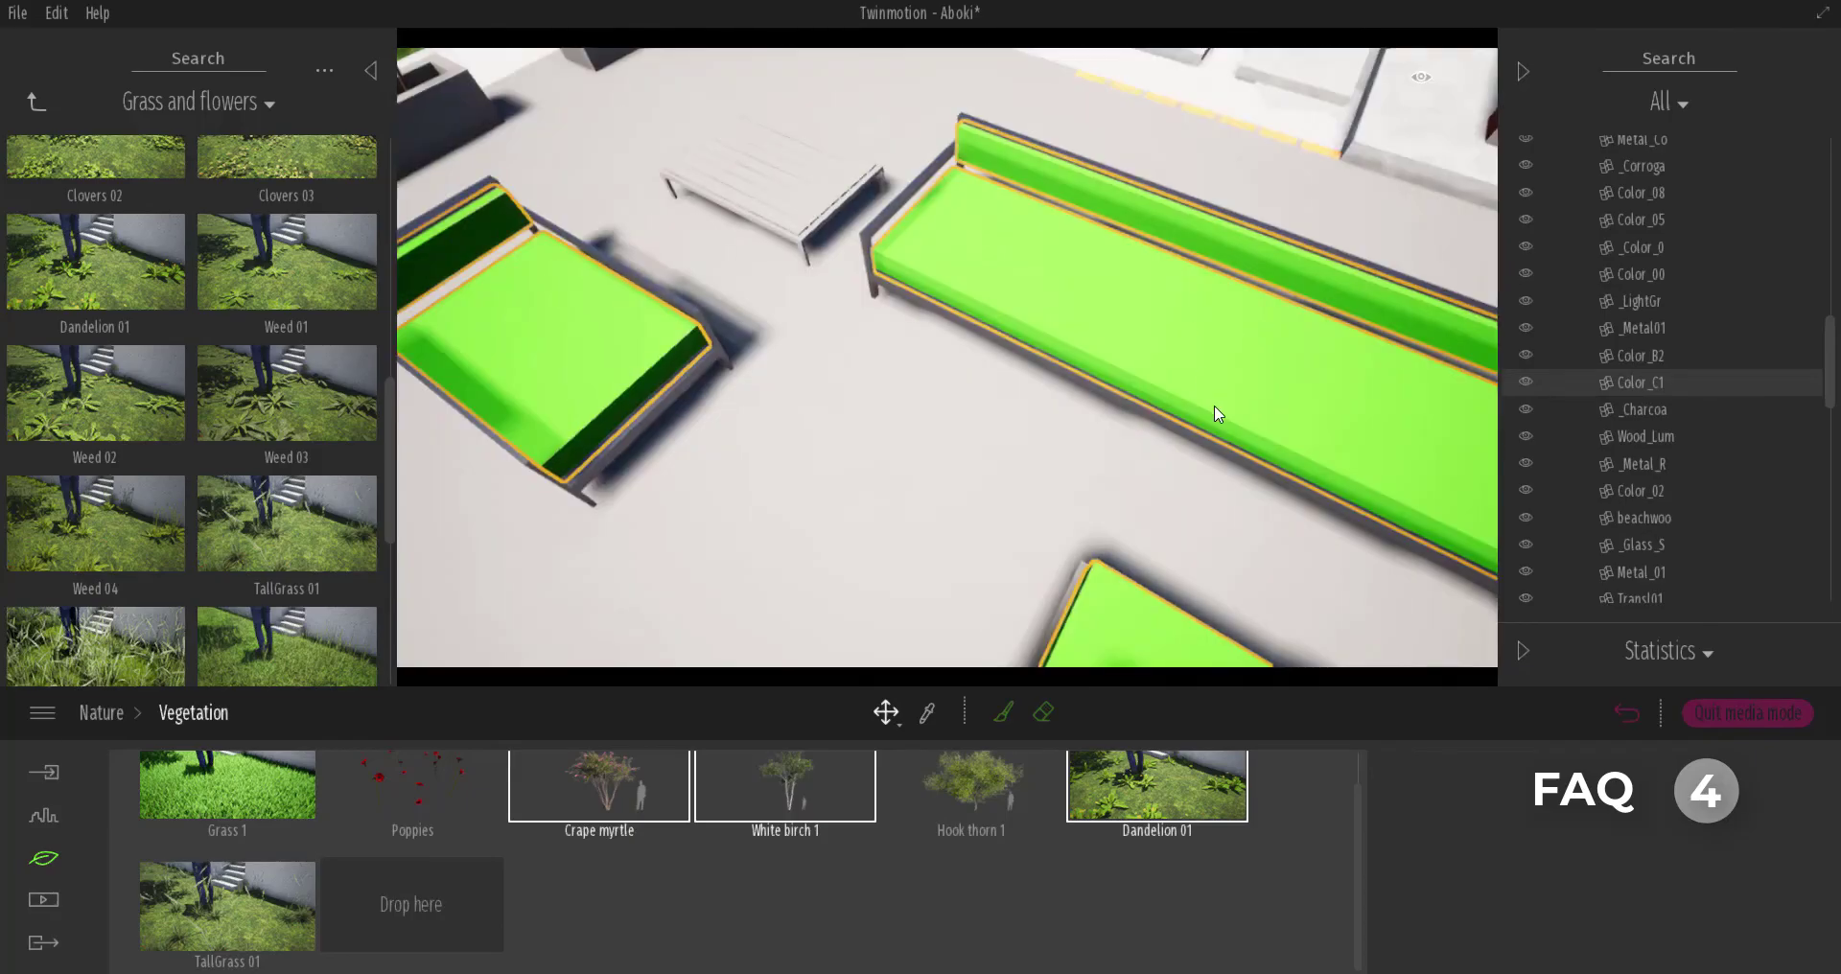
shift+middle_drag(1257, 321, 1261, 444)
scroll(1262, 444, down, 6)
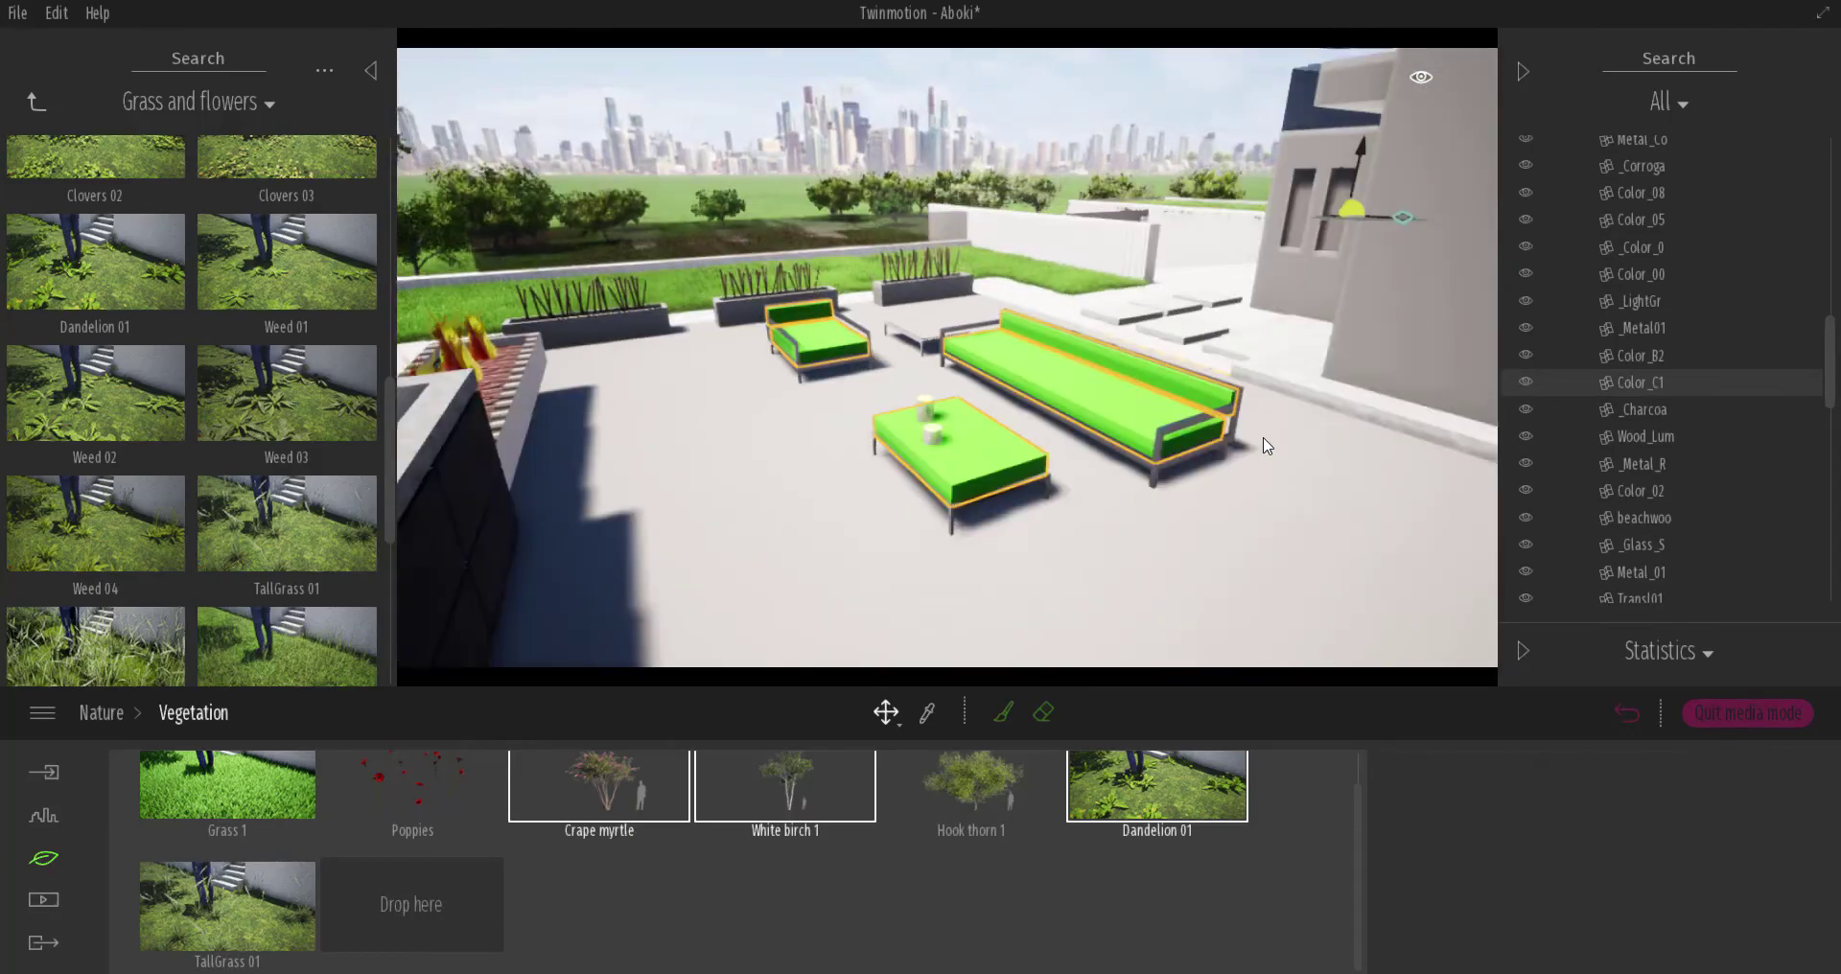
middle_drag(861, 481, 886, 418)
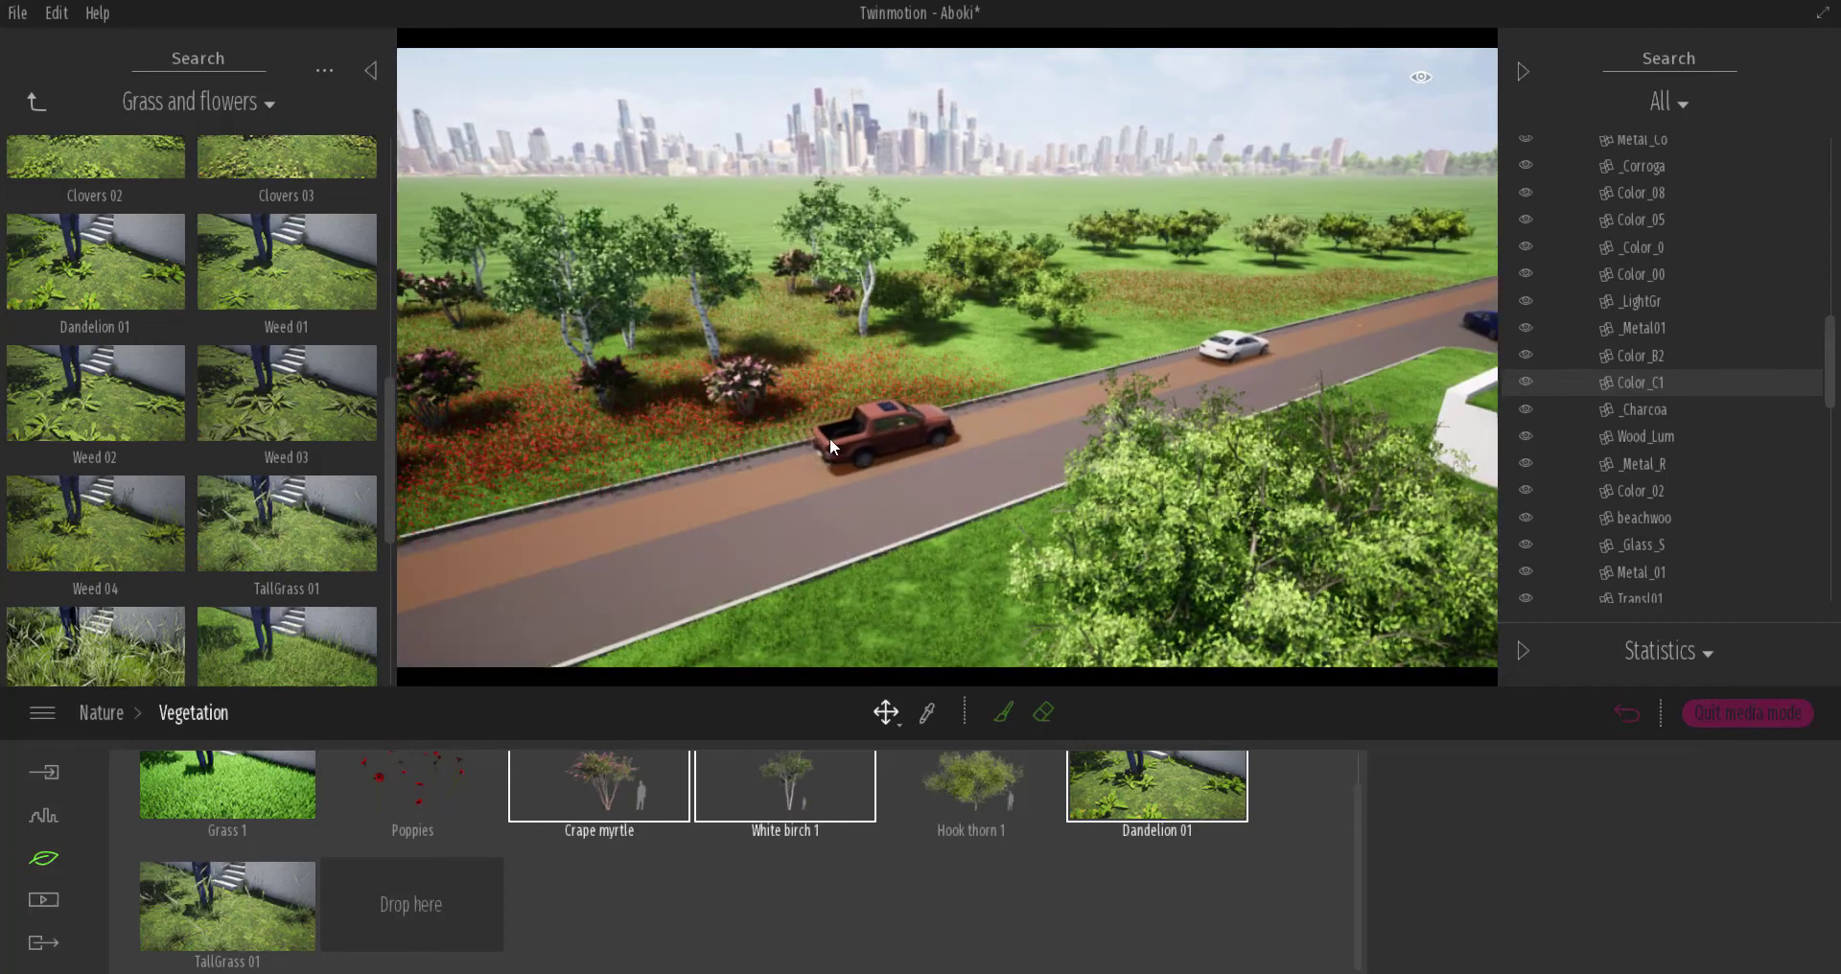
scroll(827, 460, down, 2)
middle_drag(825, 469, 992, 459)
scroll(993, 457, up, 5)
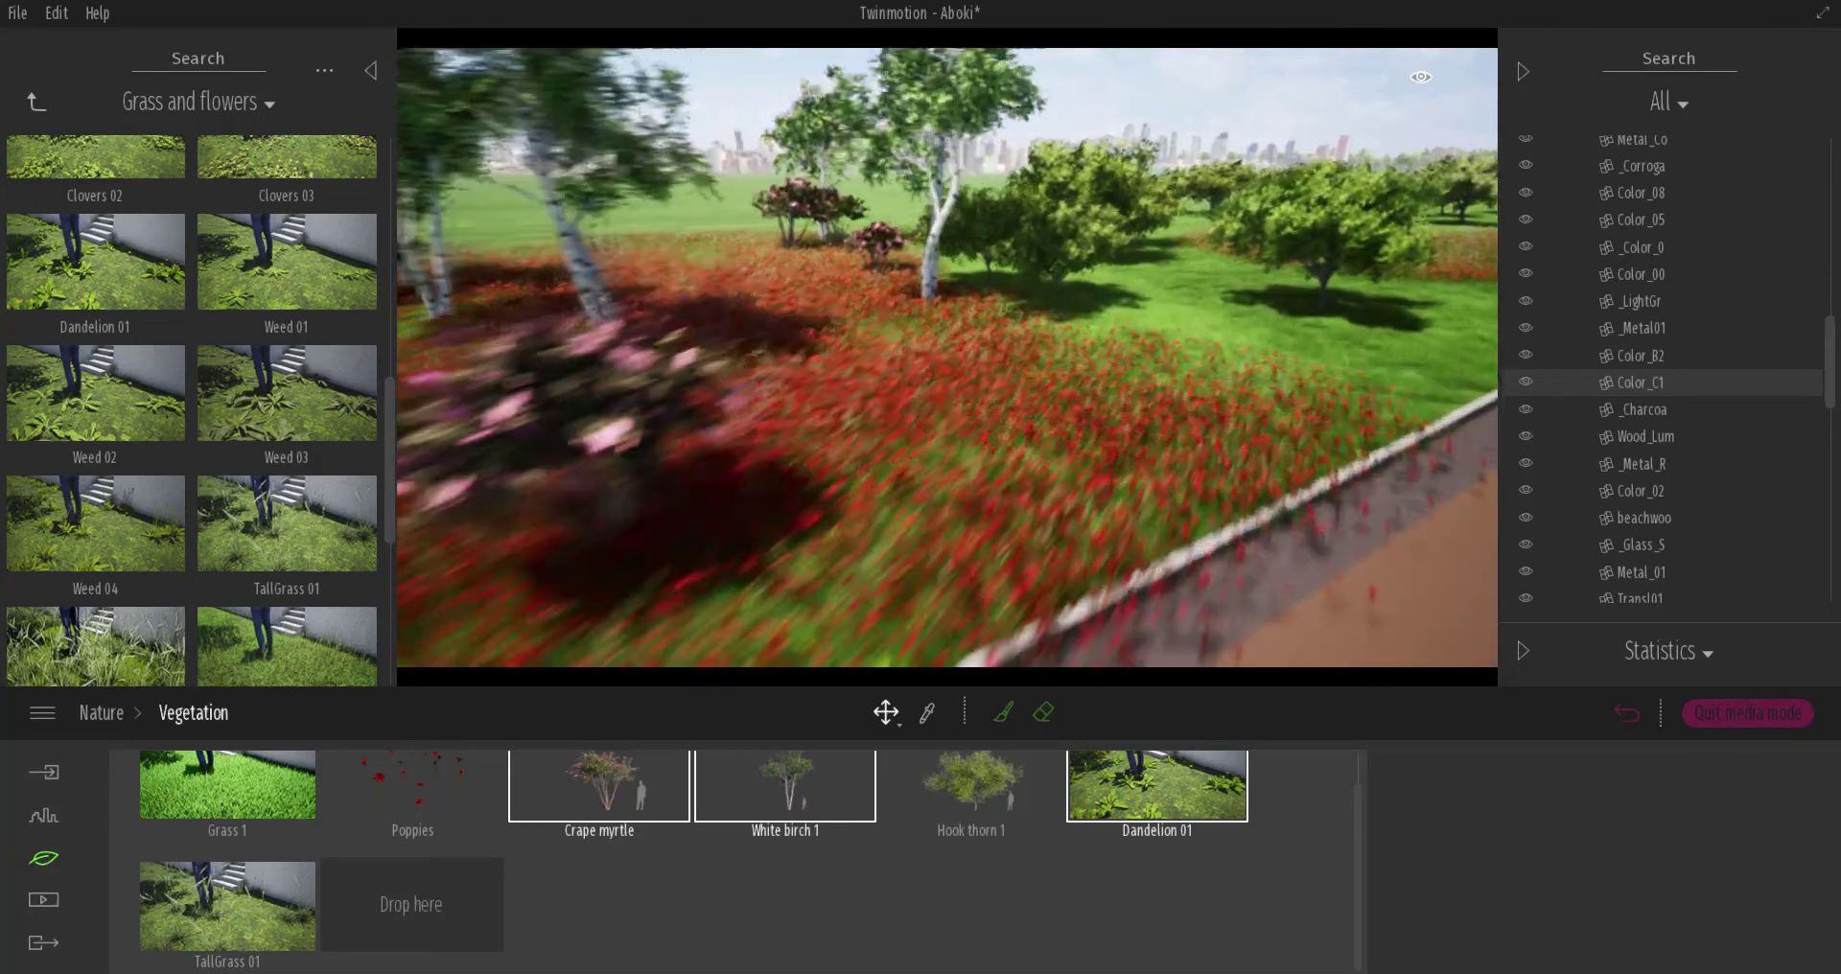
scroll(1332, 420, down, 4)
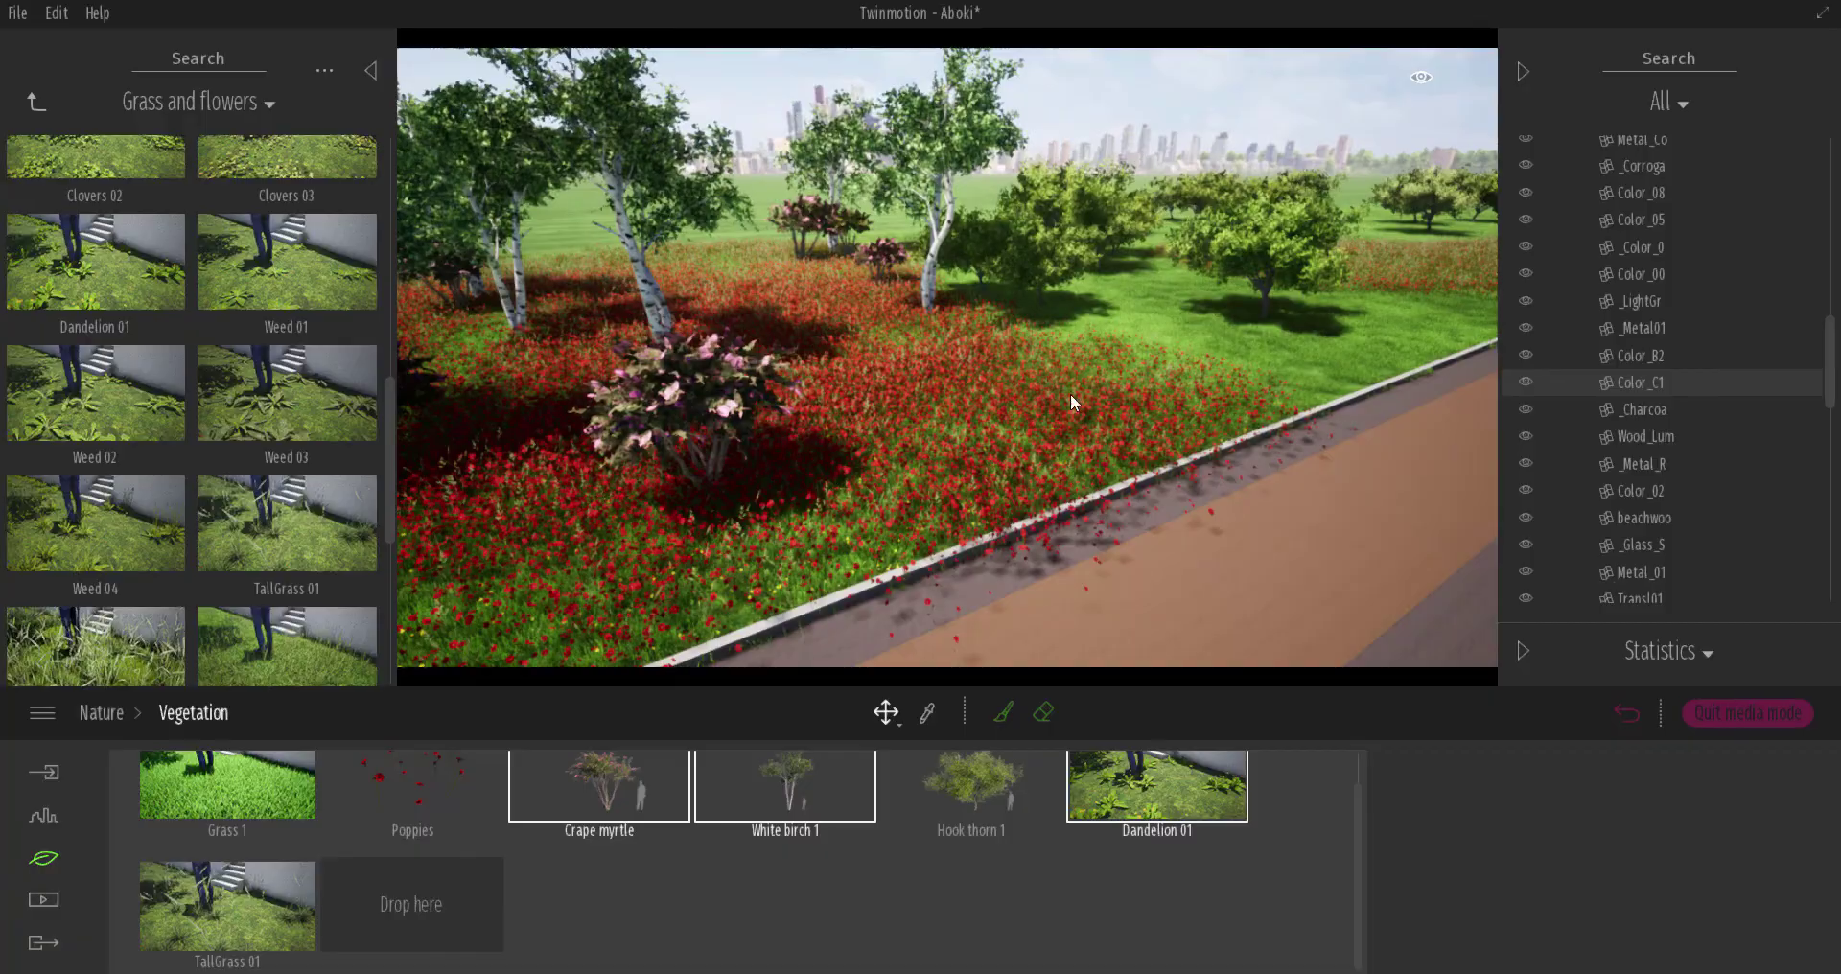
scroll(994, 438, up, 6)
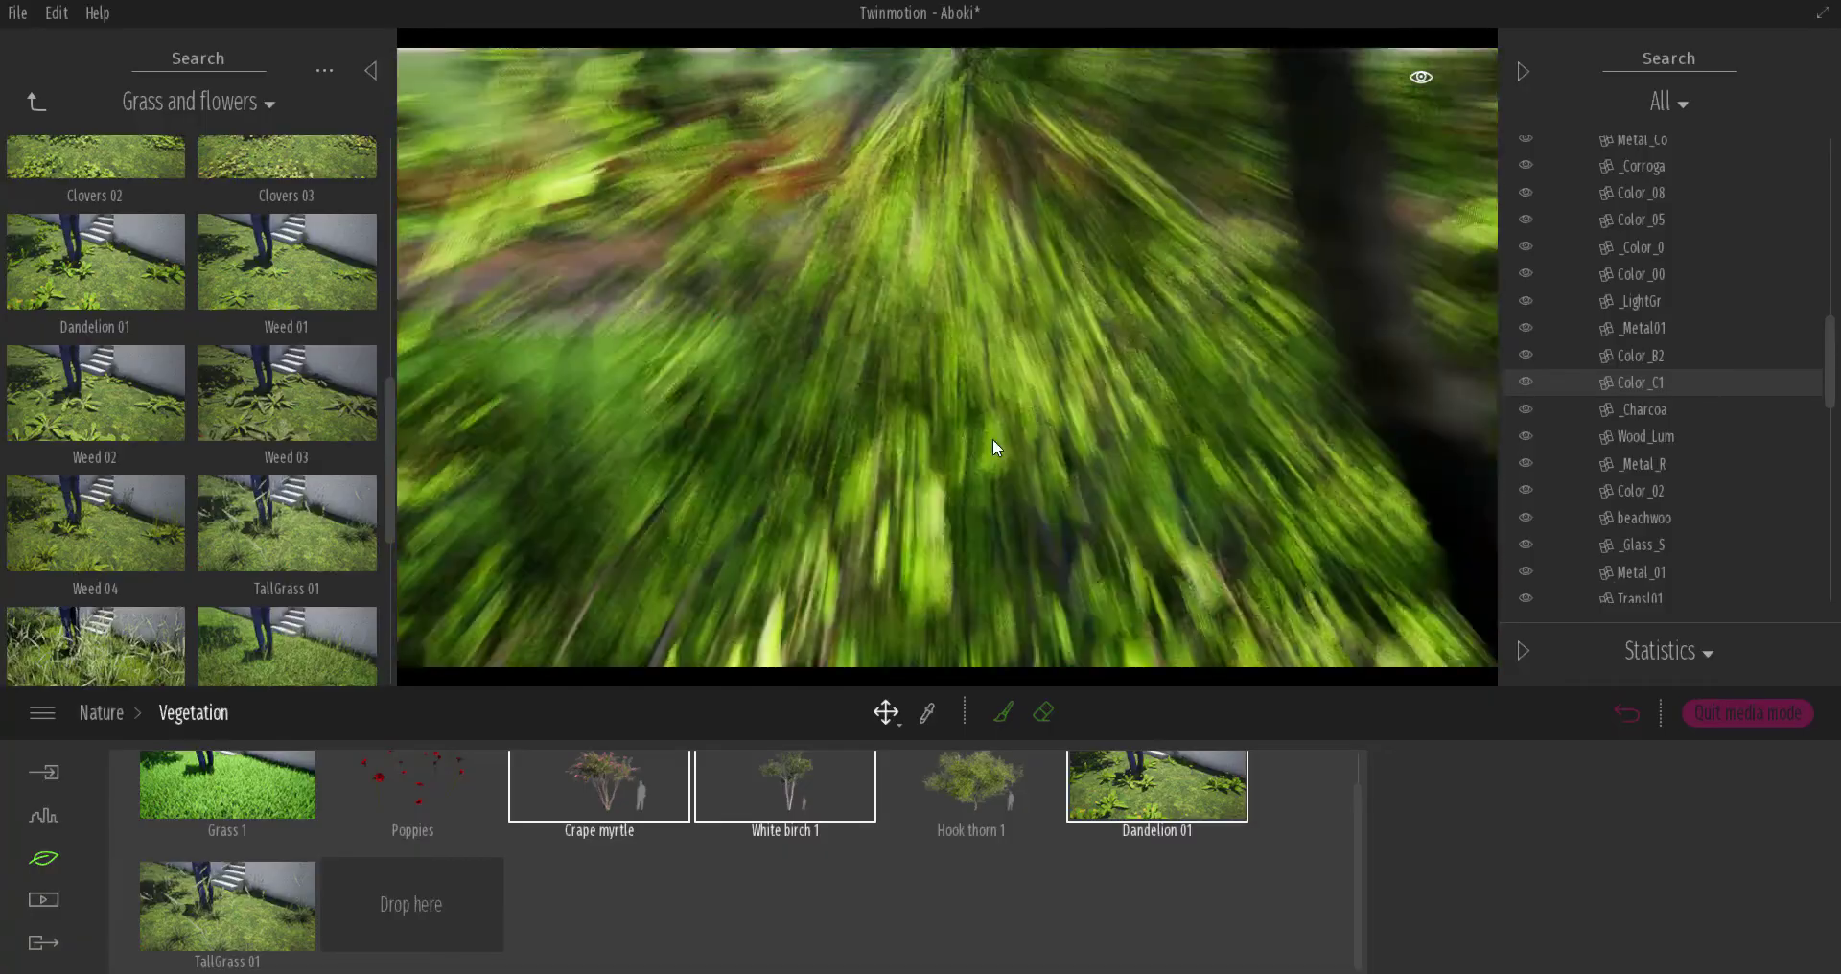
scroll(992, 439, down, 4)
scroll(971, 416, up, 3)
Examine the house from above and from the street, together with the poppy field facing it
double_click(1156, 364)
scroll(1156, 365, down, 4)
middle_drag(1157, 365, 1112, 422)
scroll(1371, 403, down, 3)
scroll(1298, 388, down, 3)
middle_drag(915, 330, 993, 433)
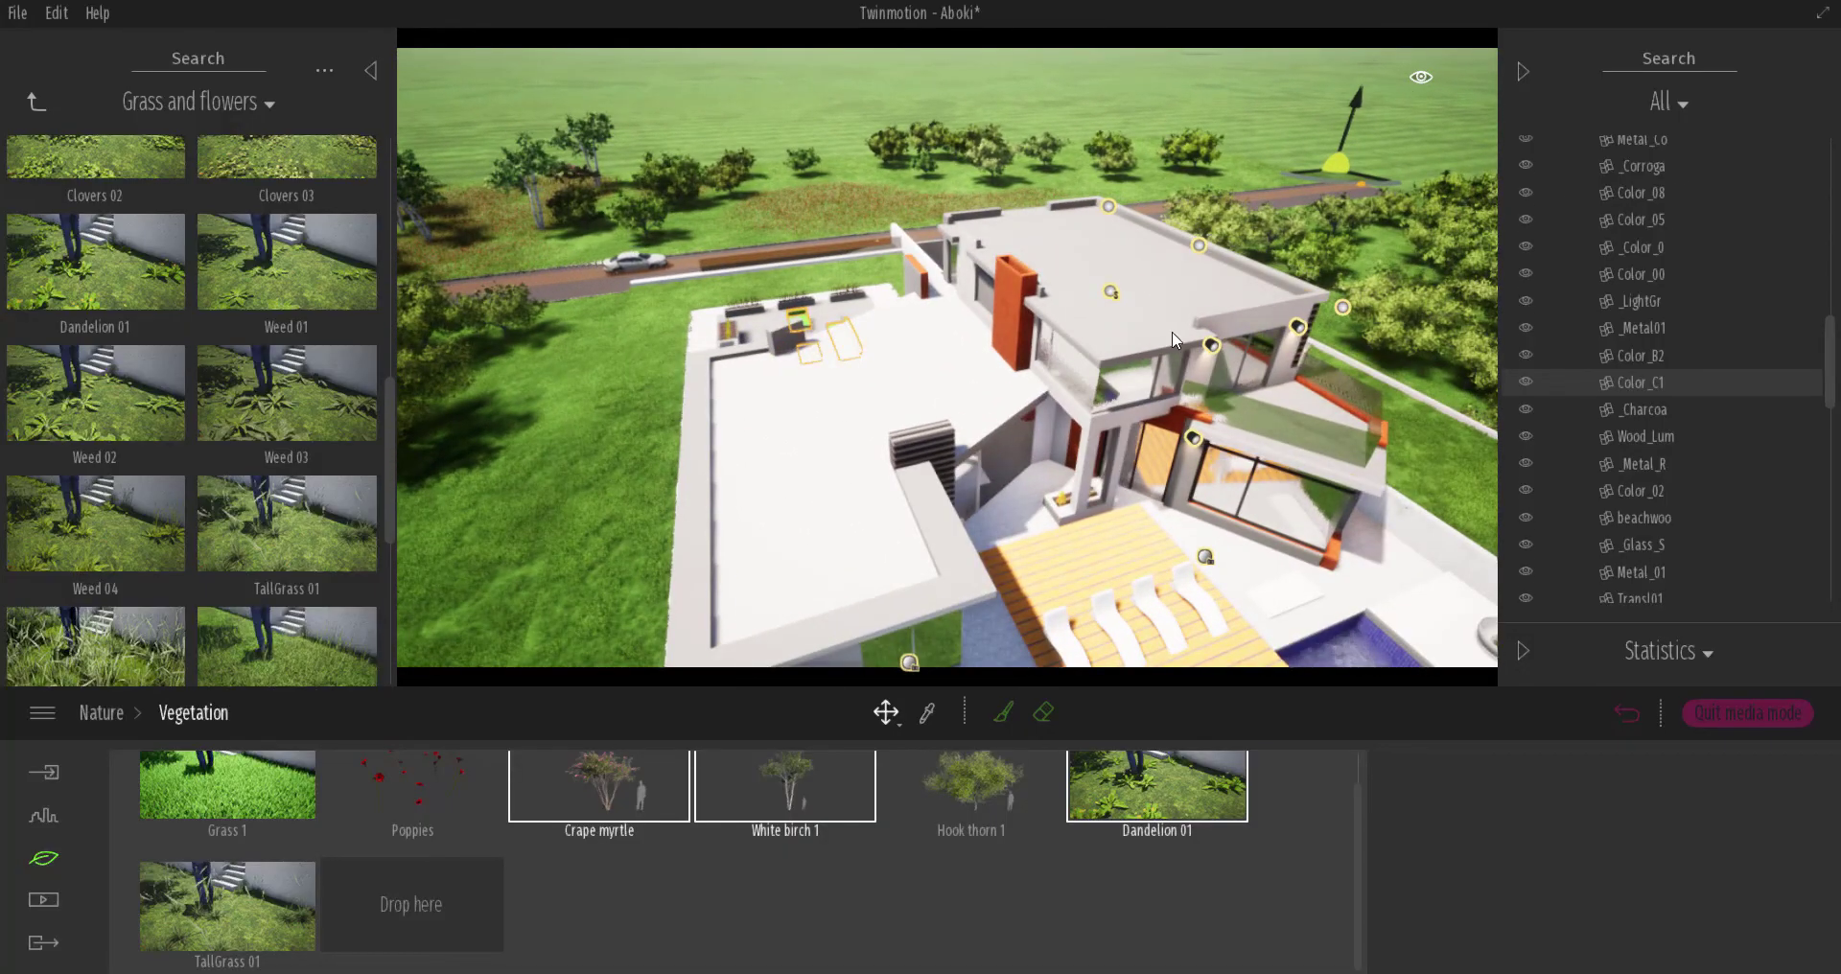
click(1172, 340)
shift+middle_drag(1262, 393, 958, 316)
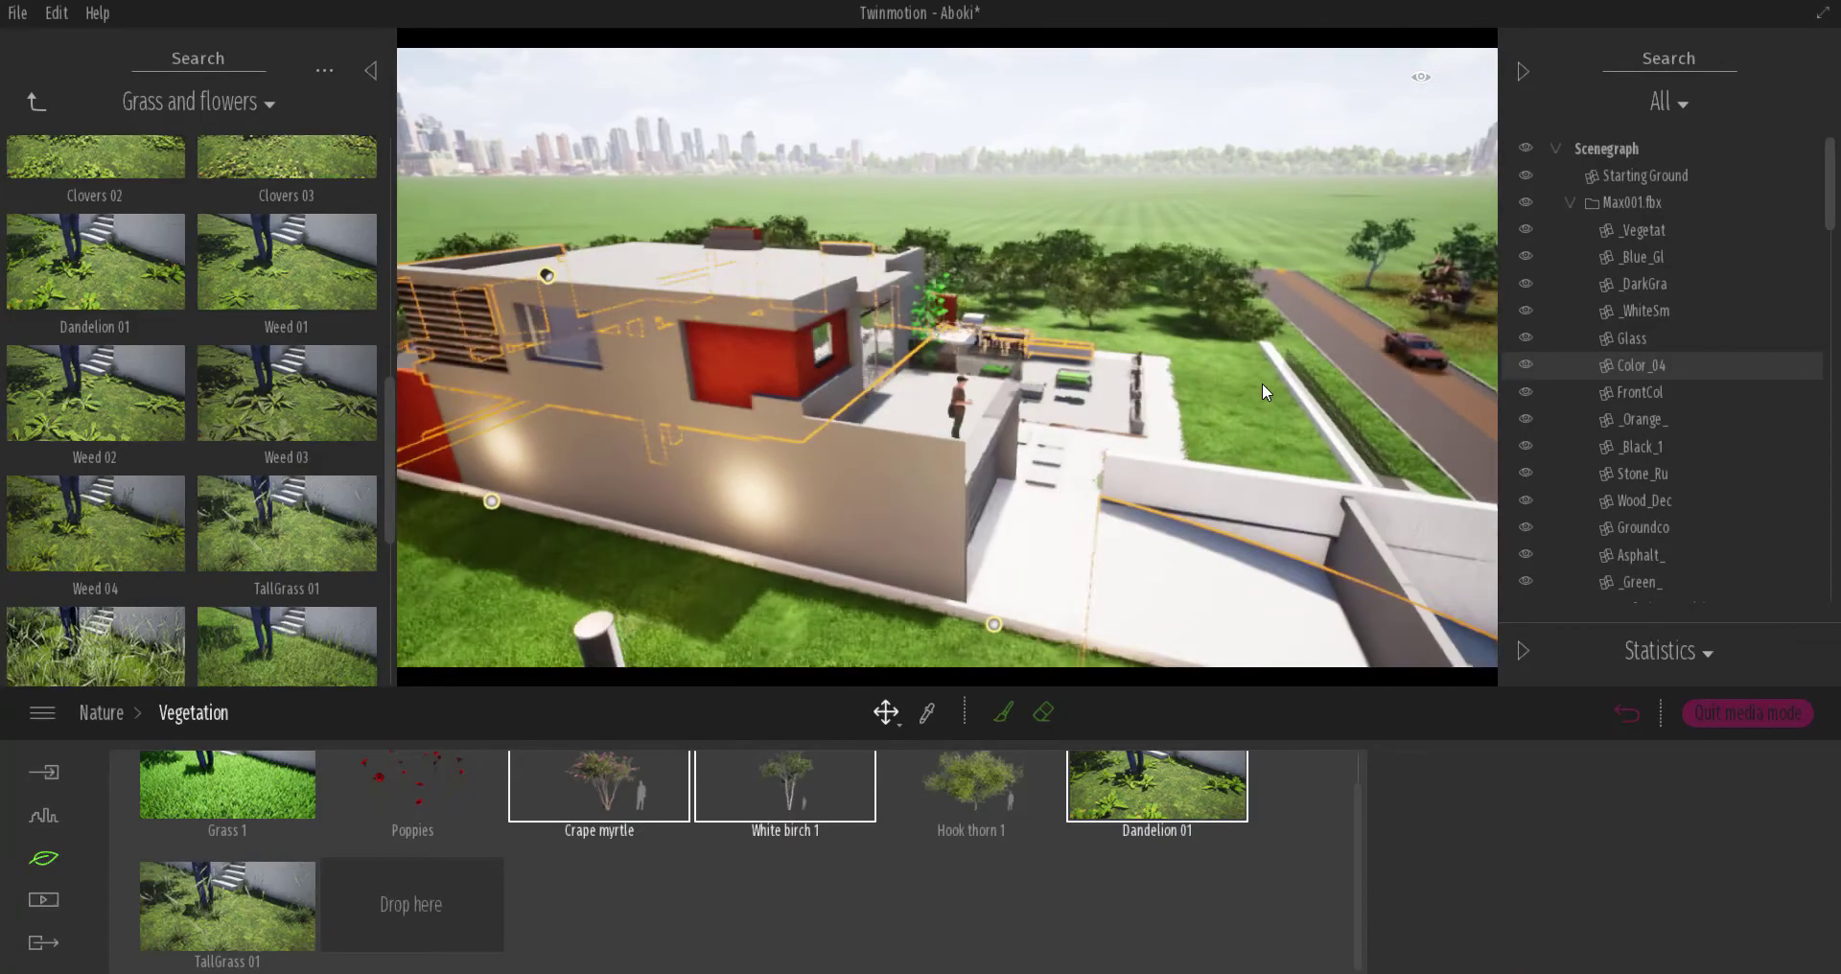
scroll(1262, 384, down, 2)
shift+middle_drag(1287, 429, 1016, 389)
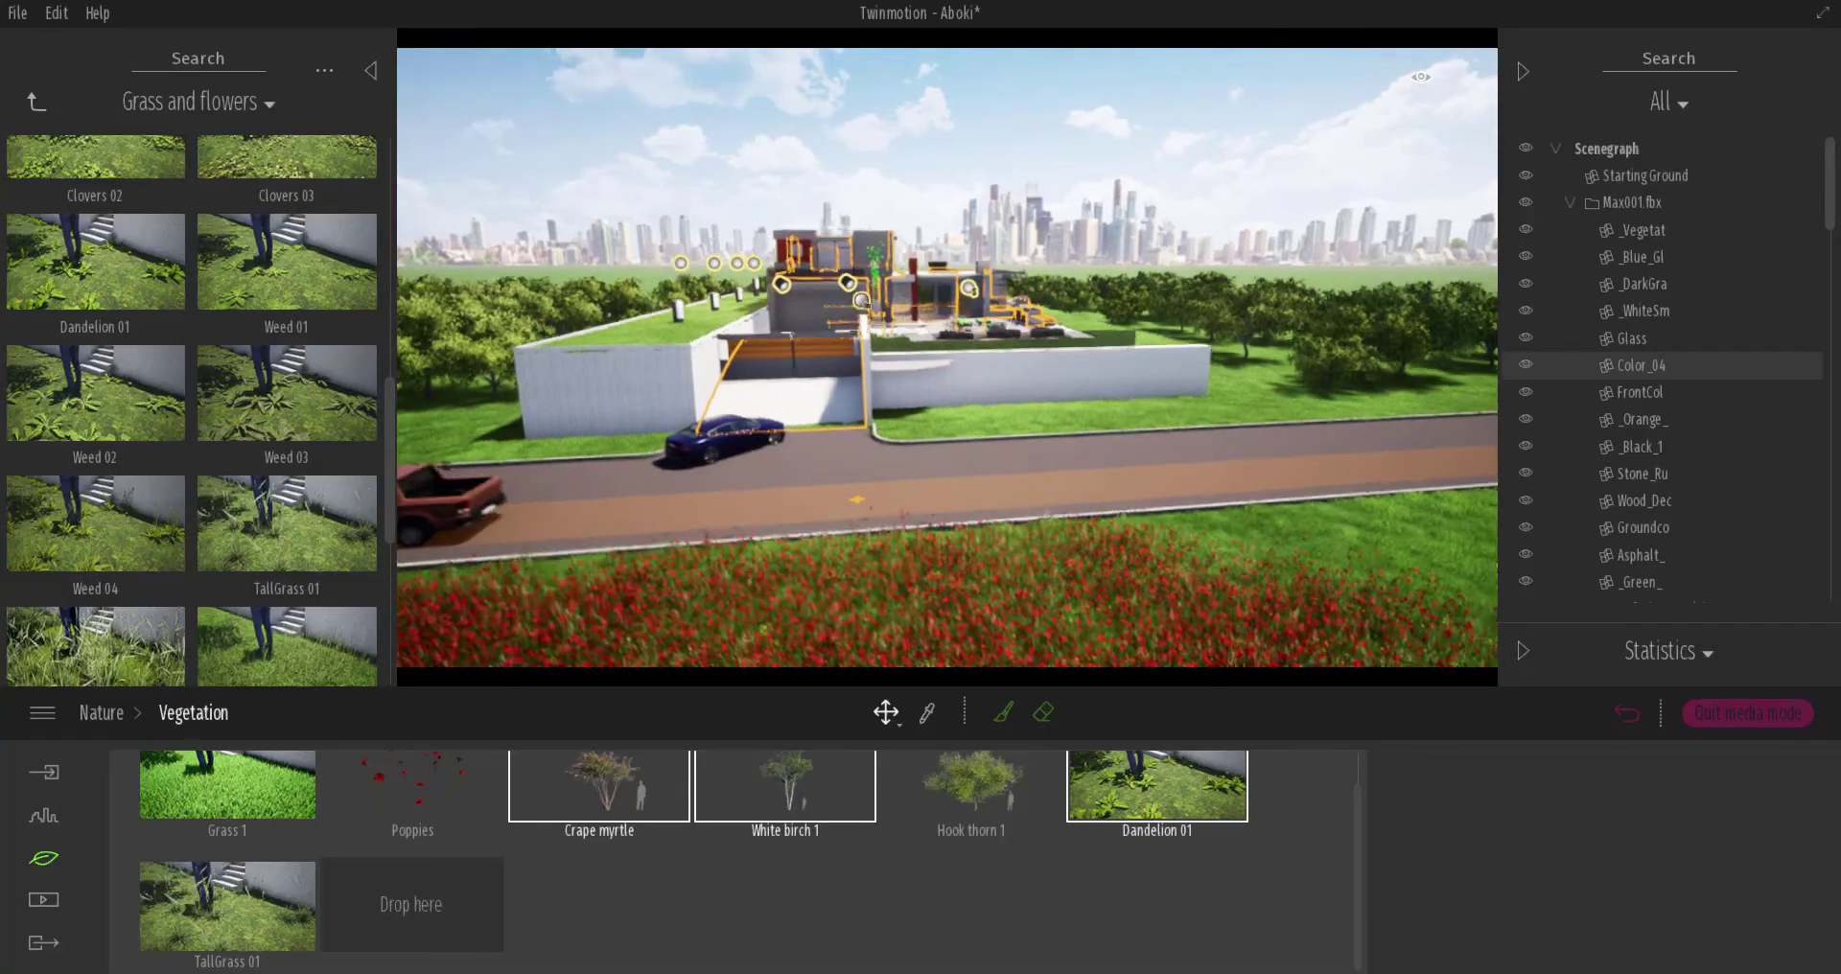
Place Advertising panel 02 from the city furniture library on the poppy field's edge beside the road
click(35, 103)
click(35, 105)
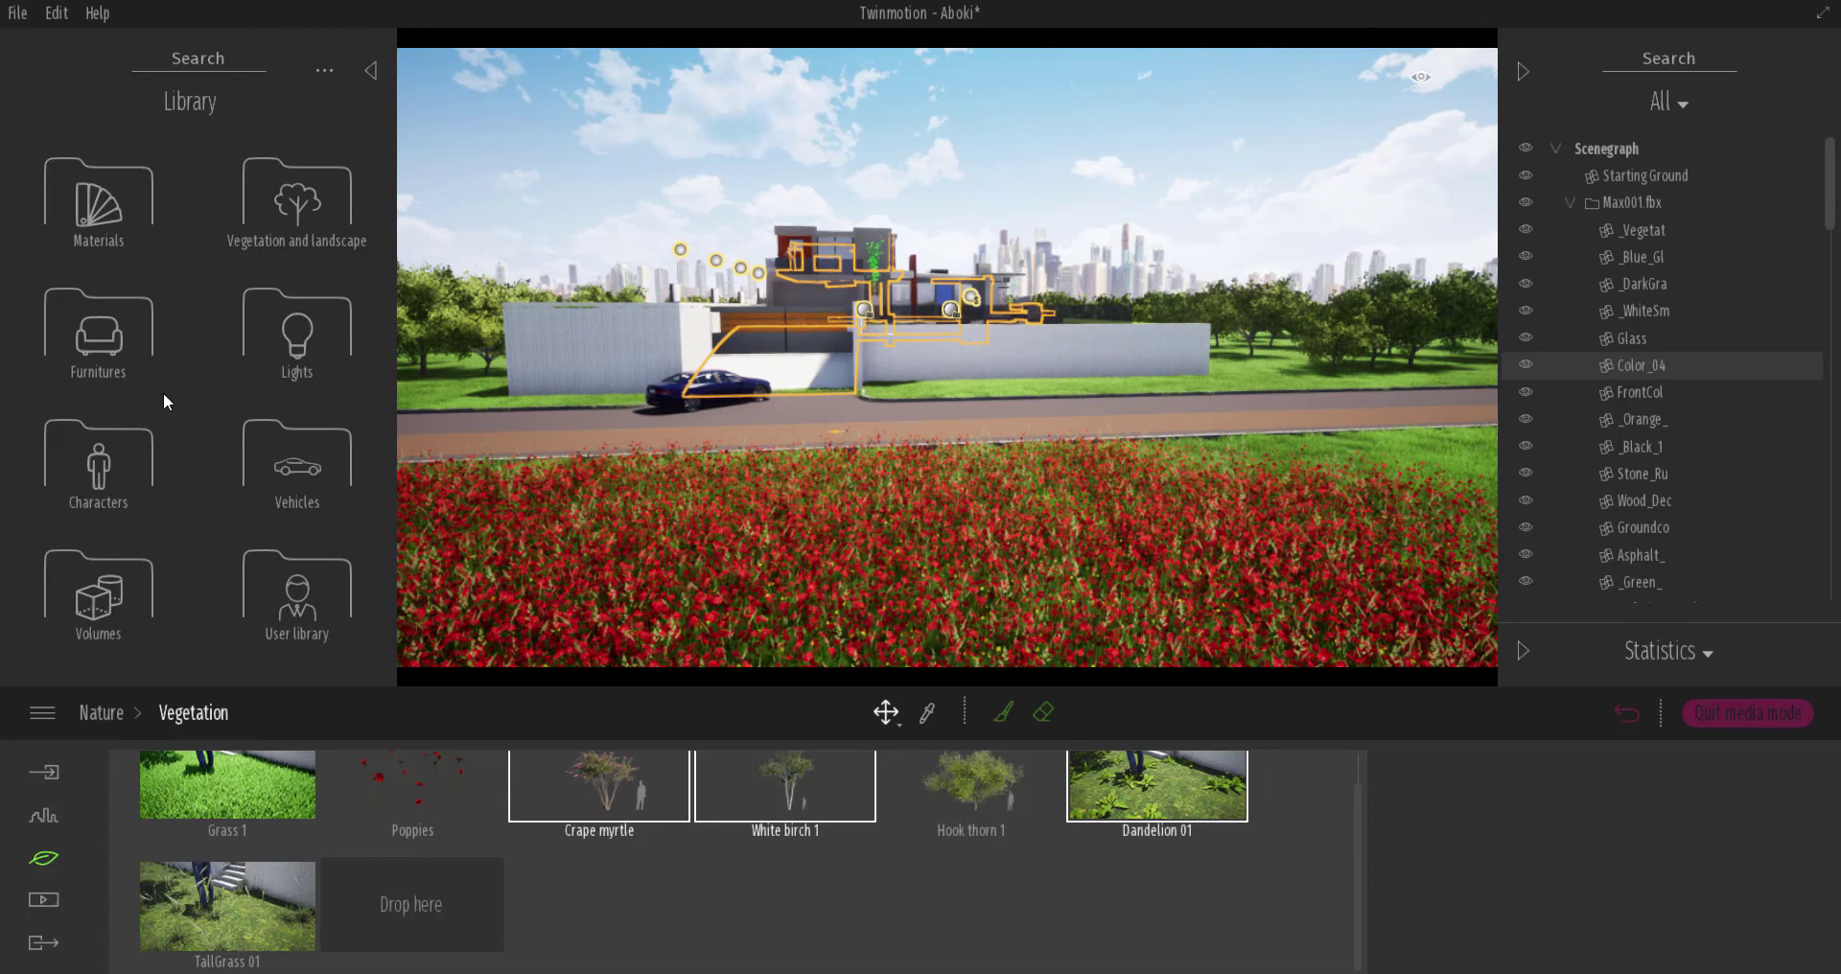
click(98, 331)
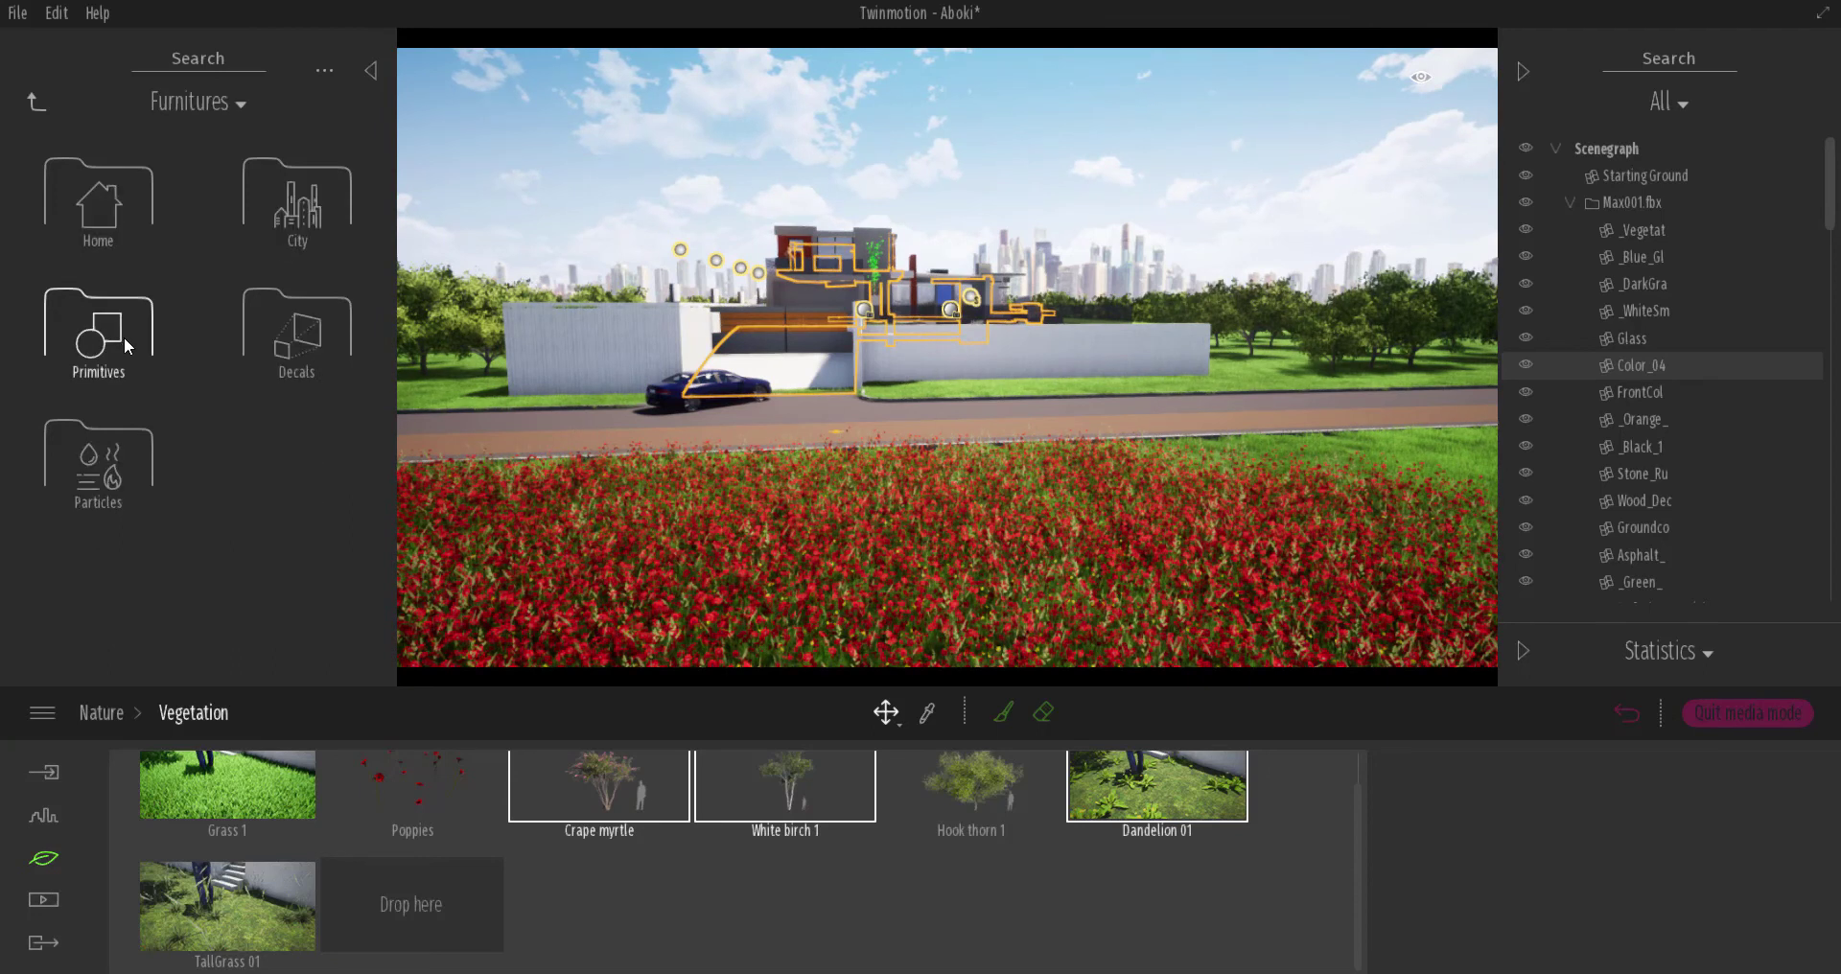
click(303, 248)
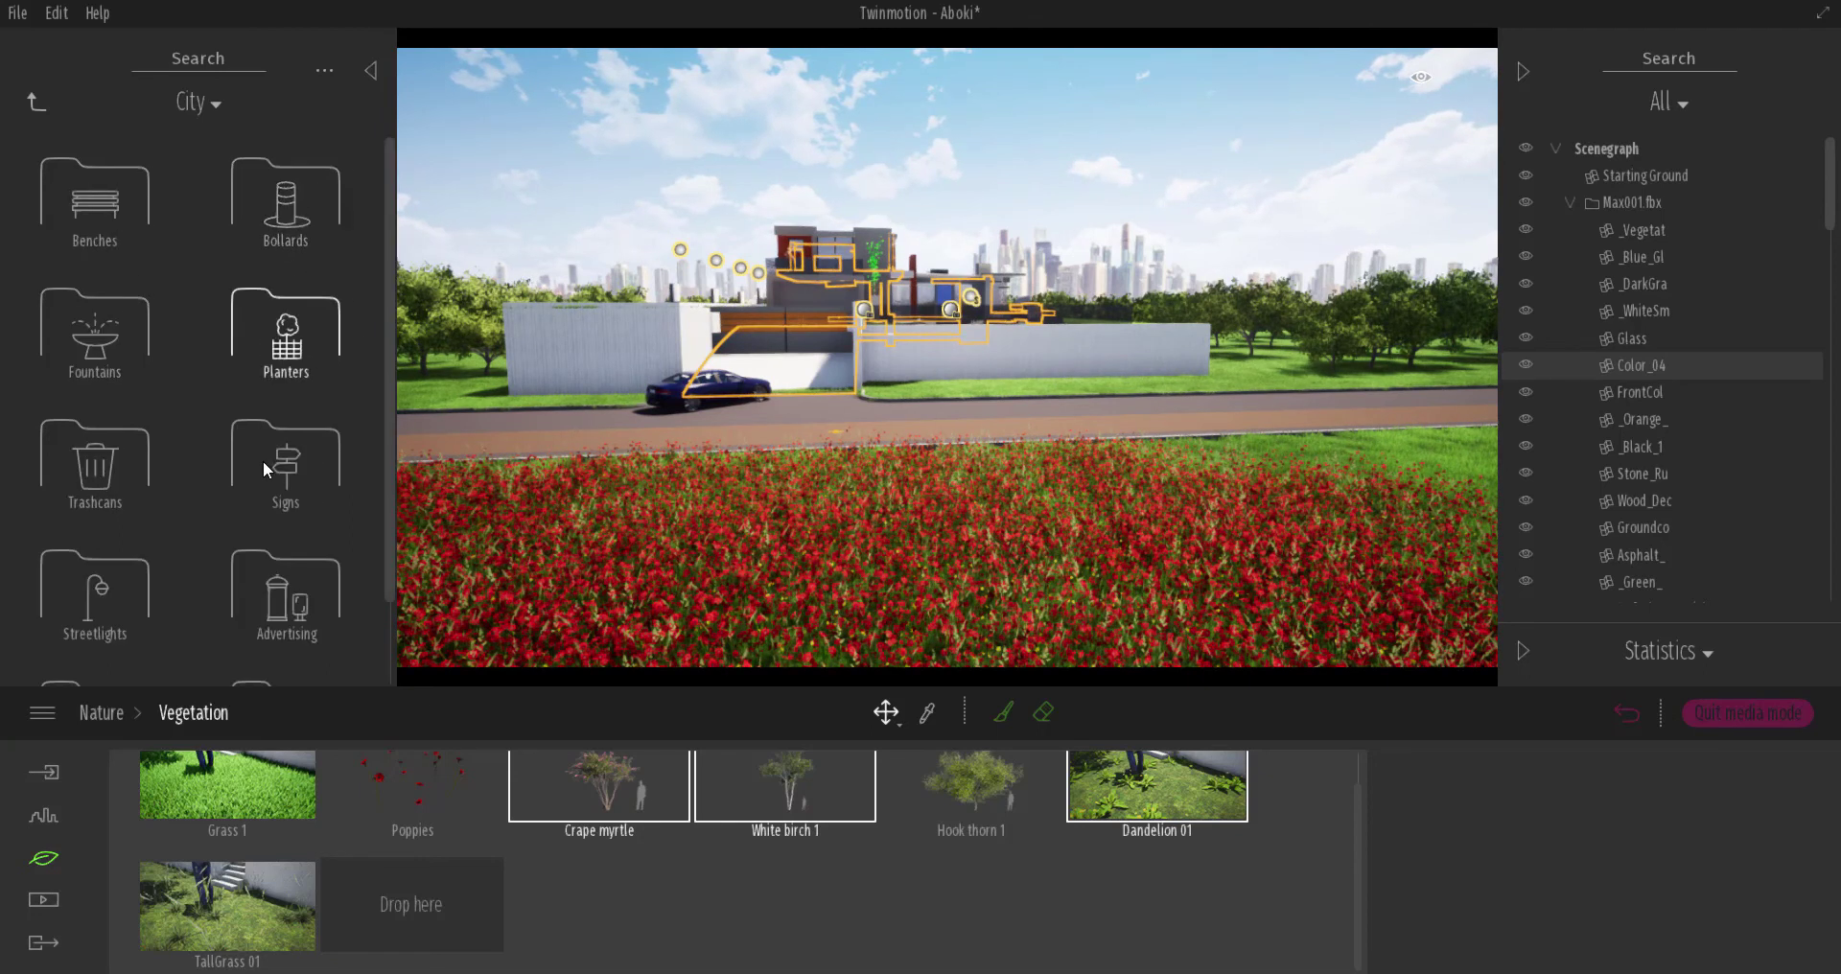
scroll(288, 552, down, 1)
click(287, 560)
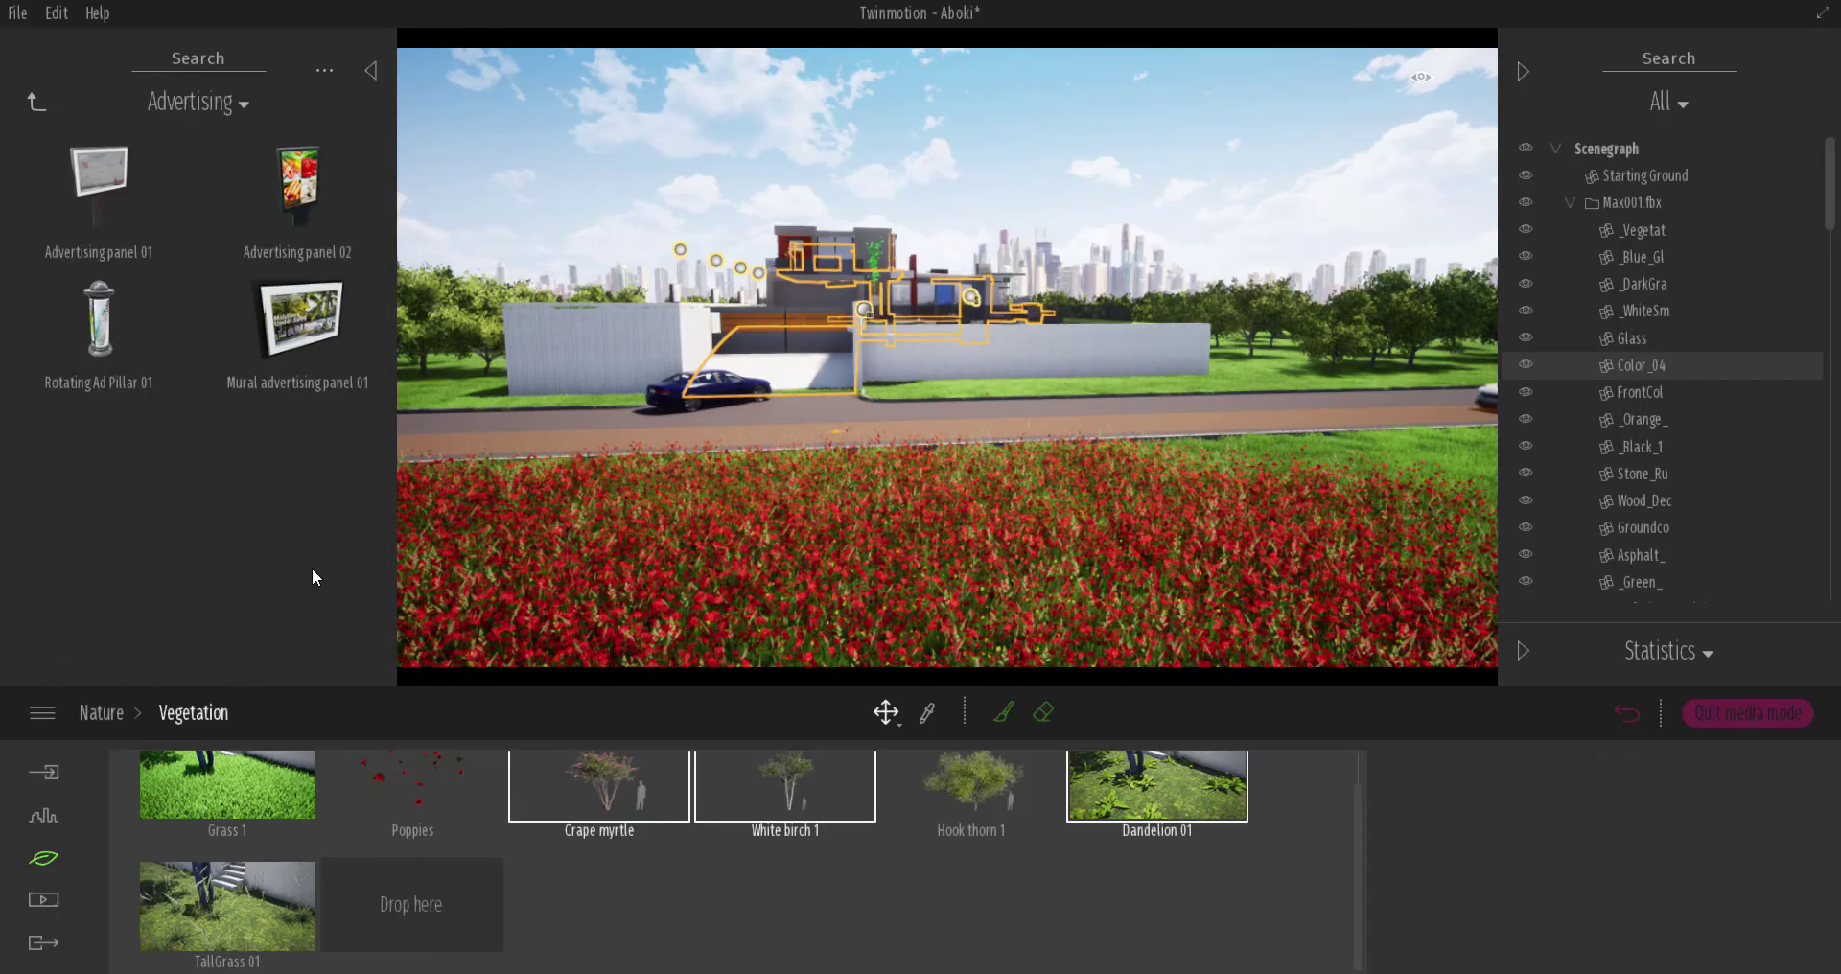
drag(107, 198, 1262, 464)
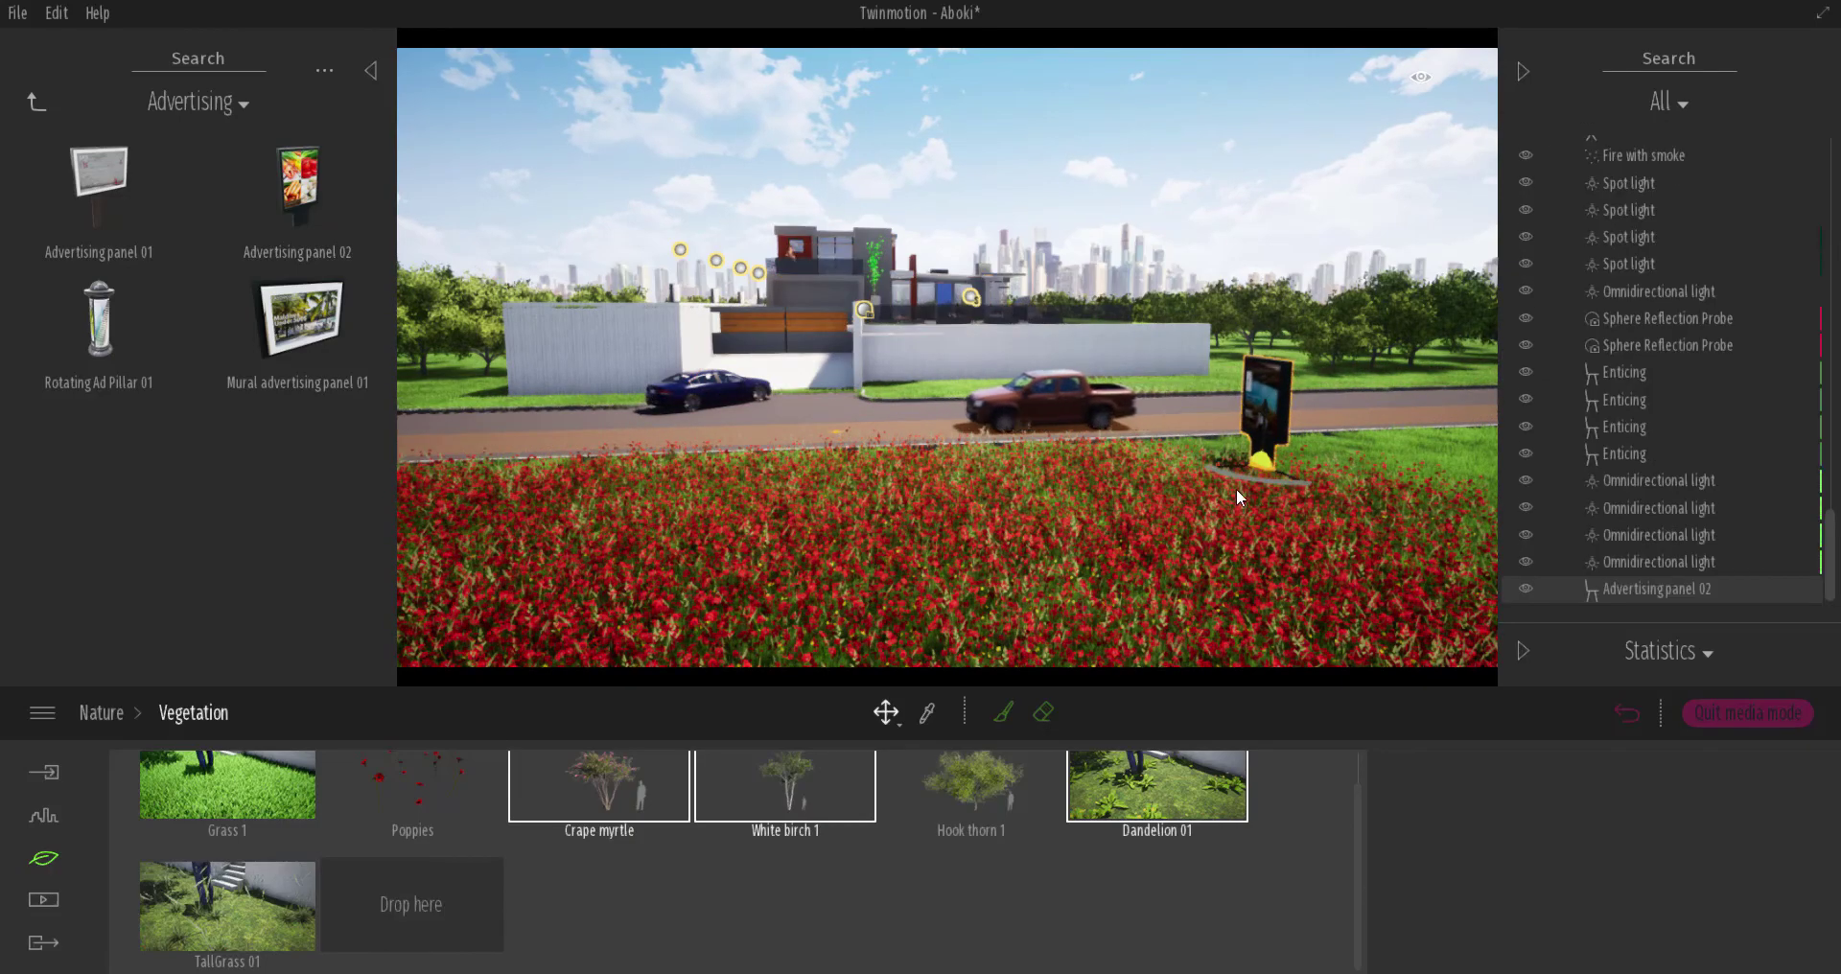
Rotate the advertising panel so its poster faces the poppy field, and scale it up
drag(1237, 477, 1326, 481)
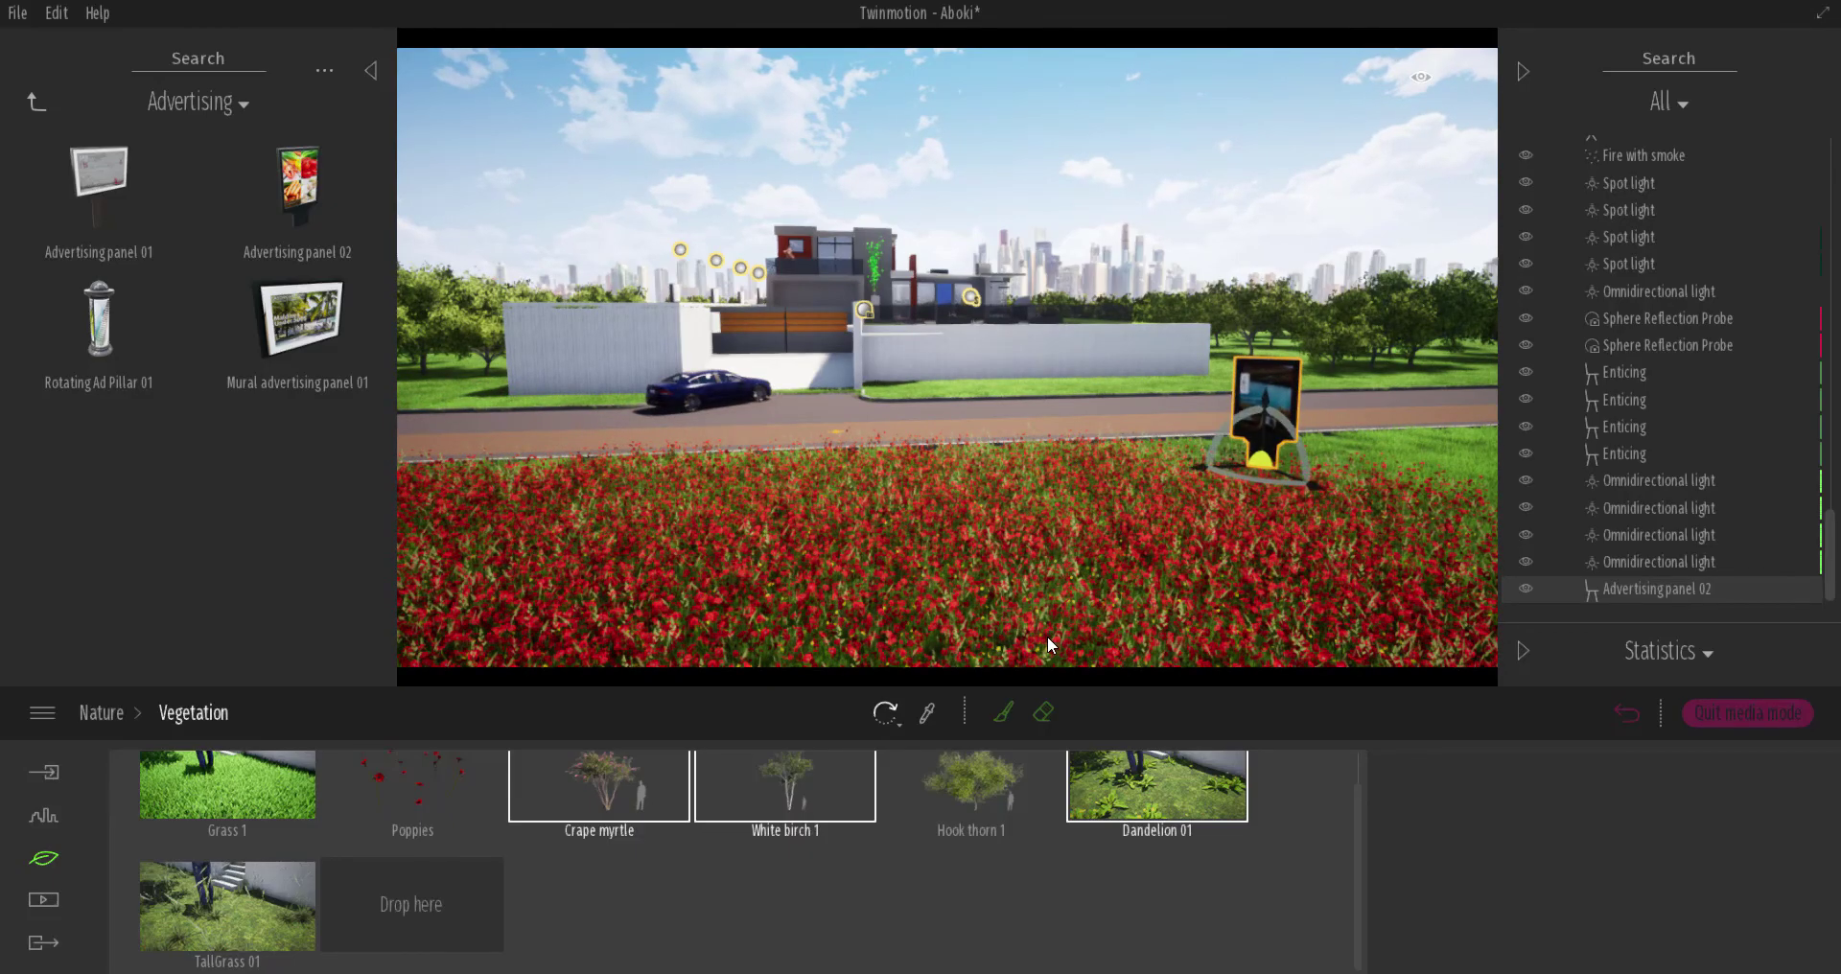
drag(1314, 435, 1441, 338)
right_drag(1165, 527, 1250, 449)
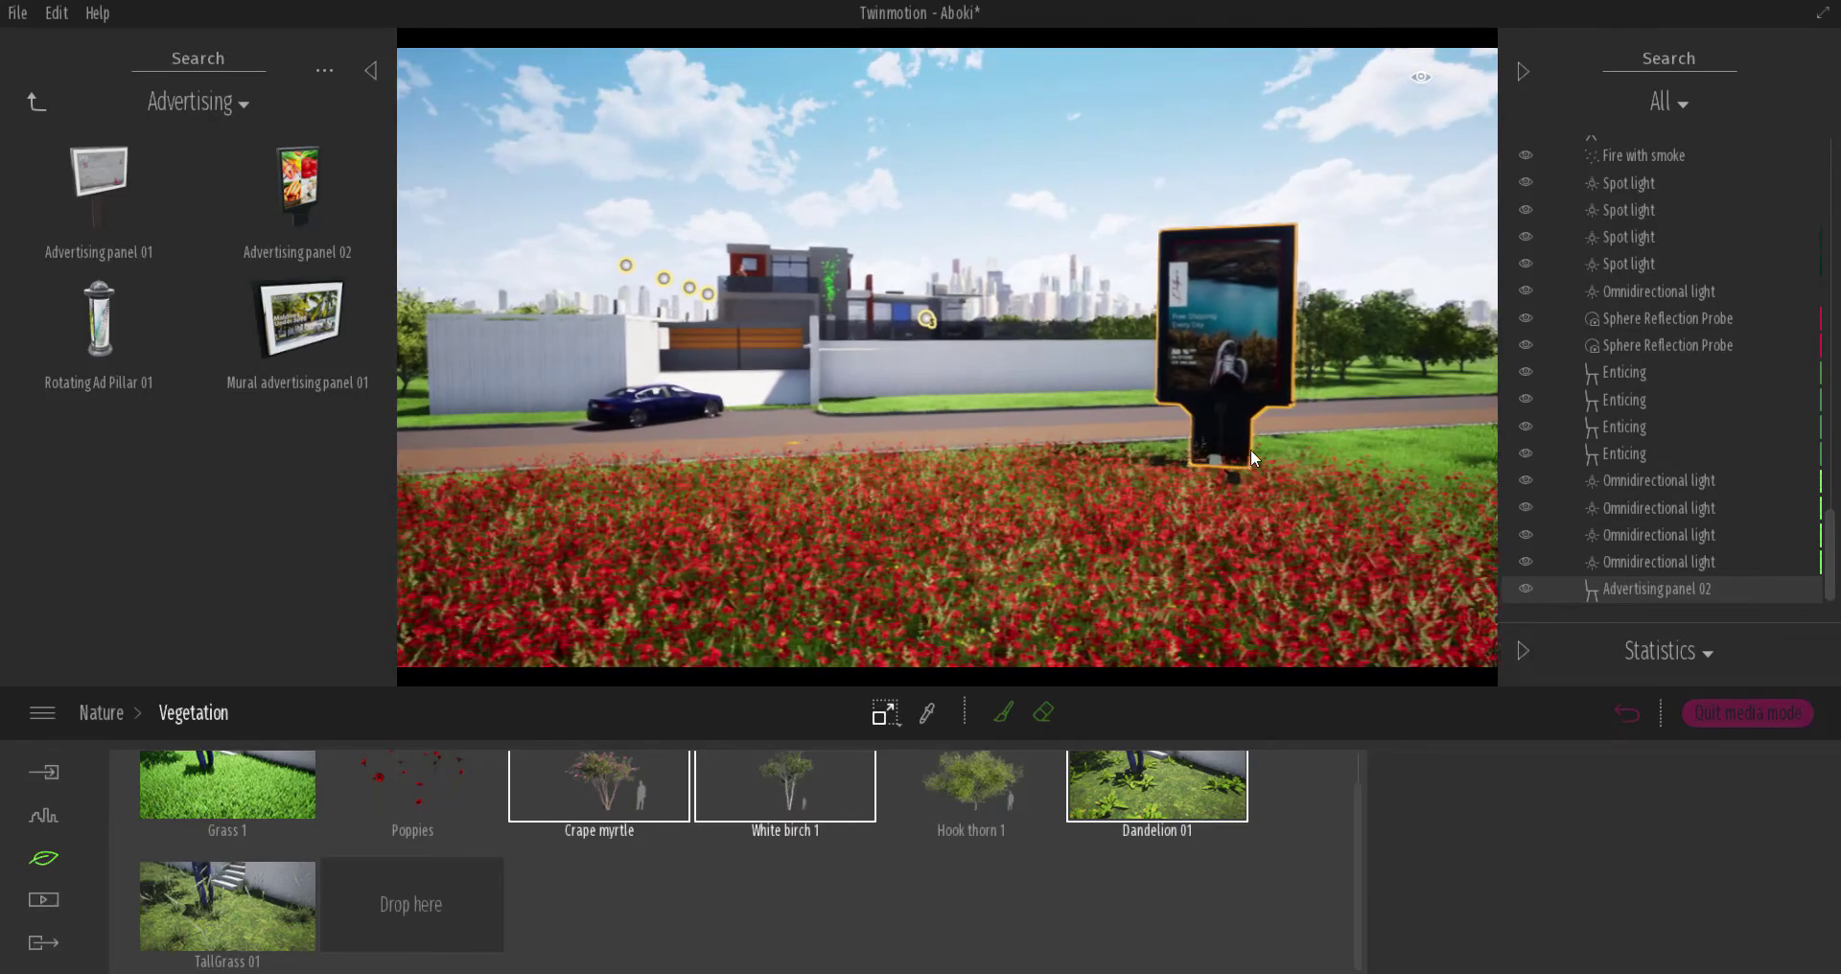
key(w)
key(d)
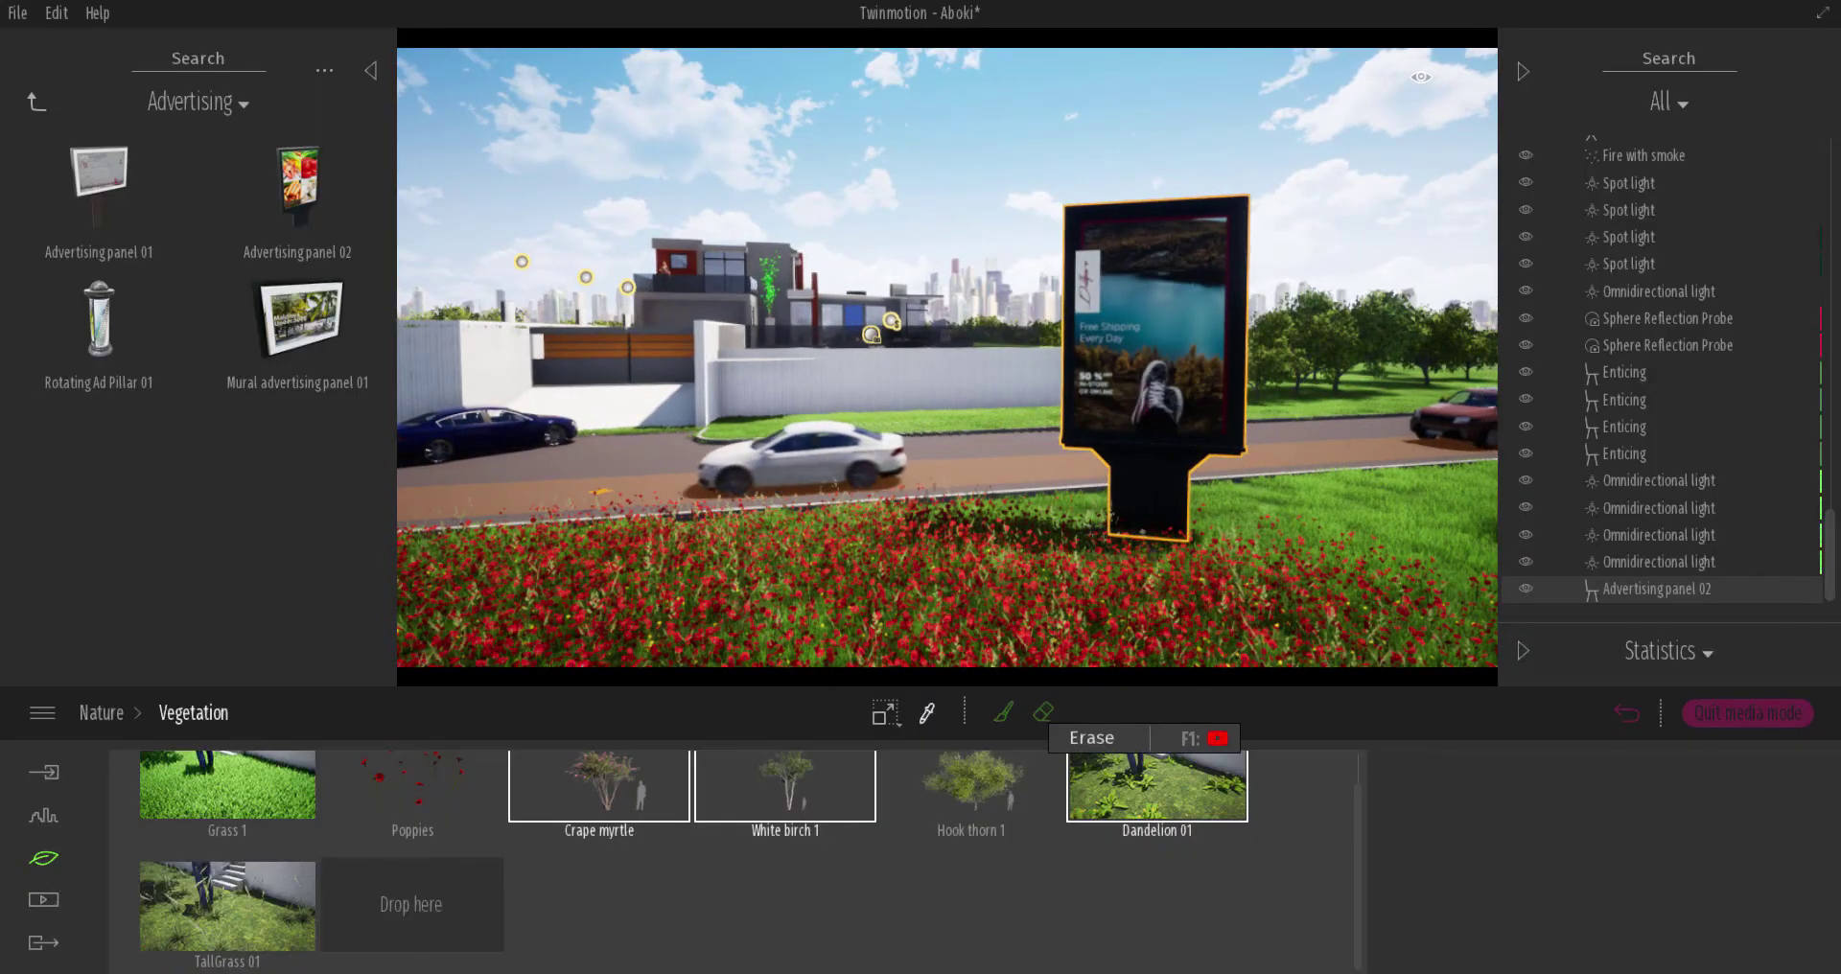
Sample the poster material on the advertising panel and open its additional color settings
click(928, 715)
click(1174, 305)
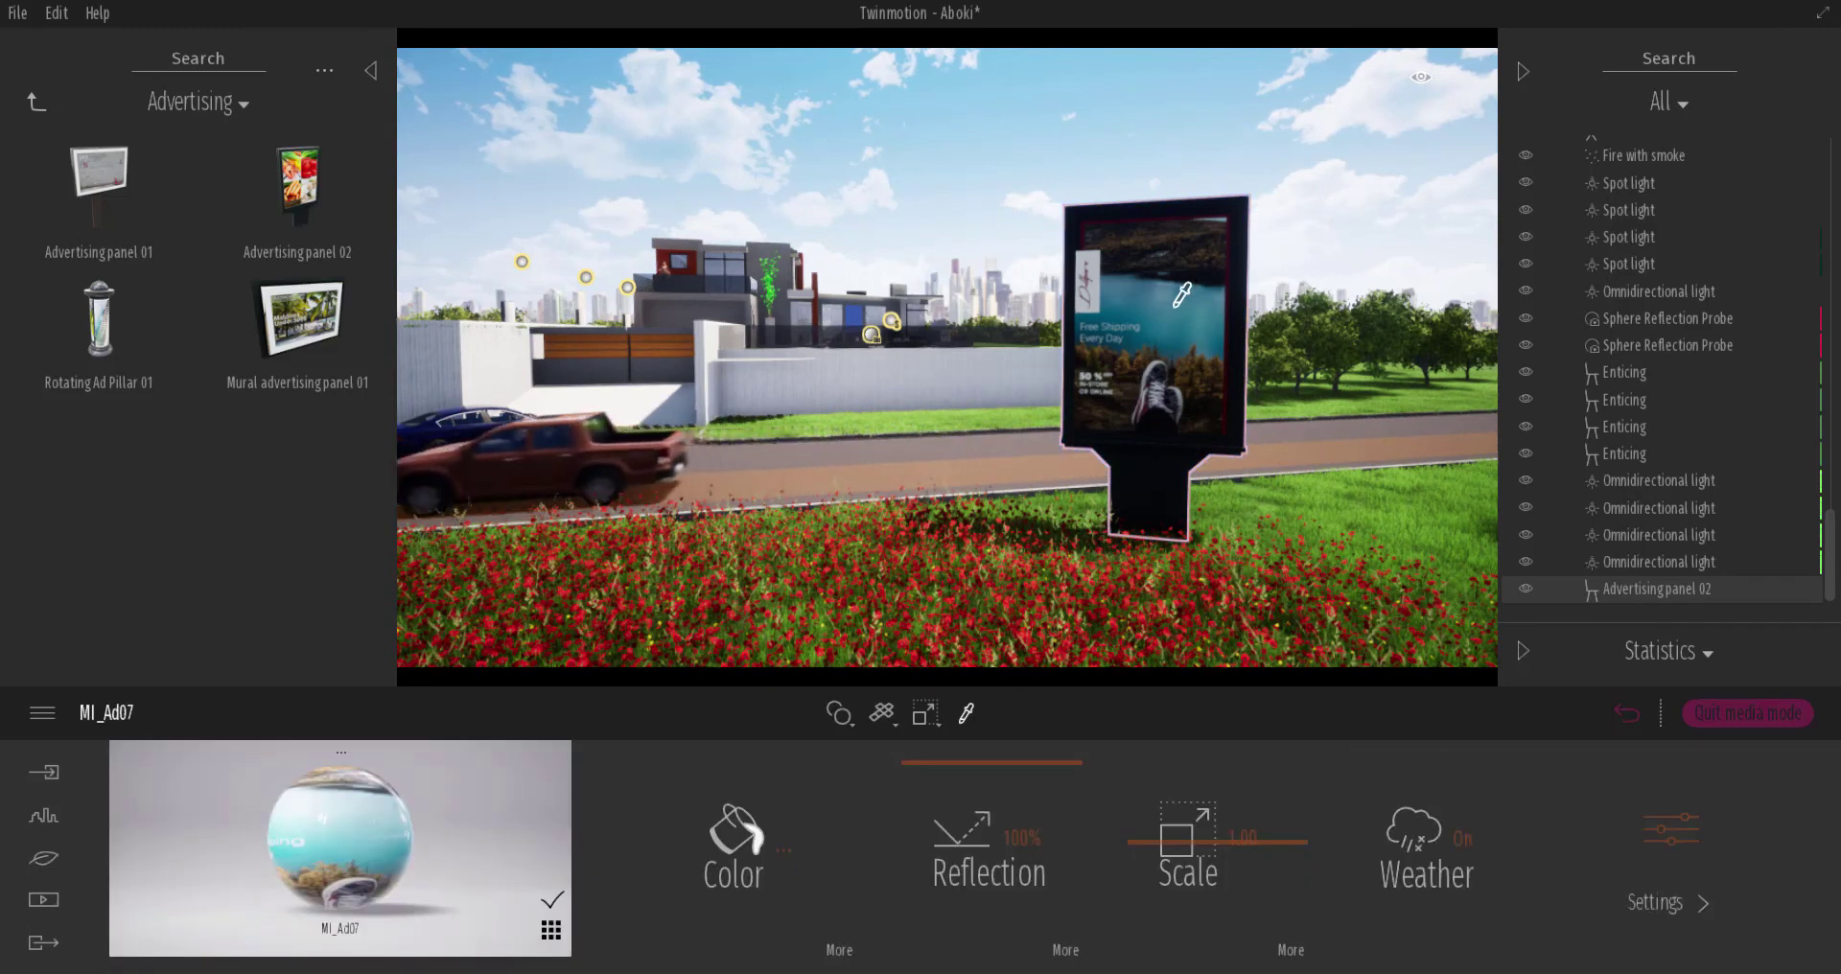
click(841, 950)
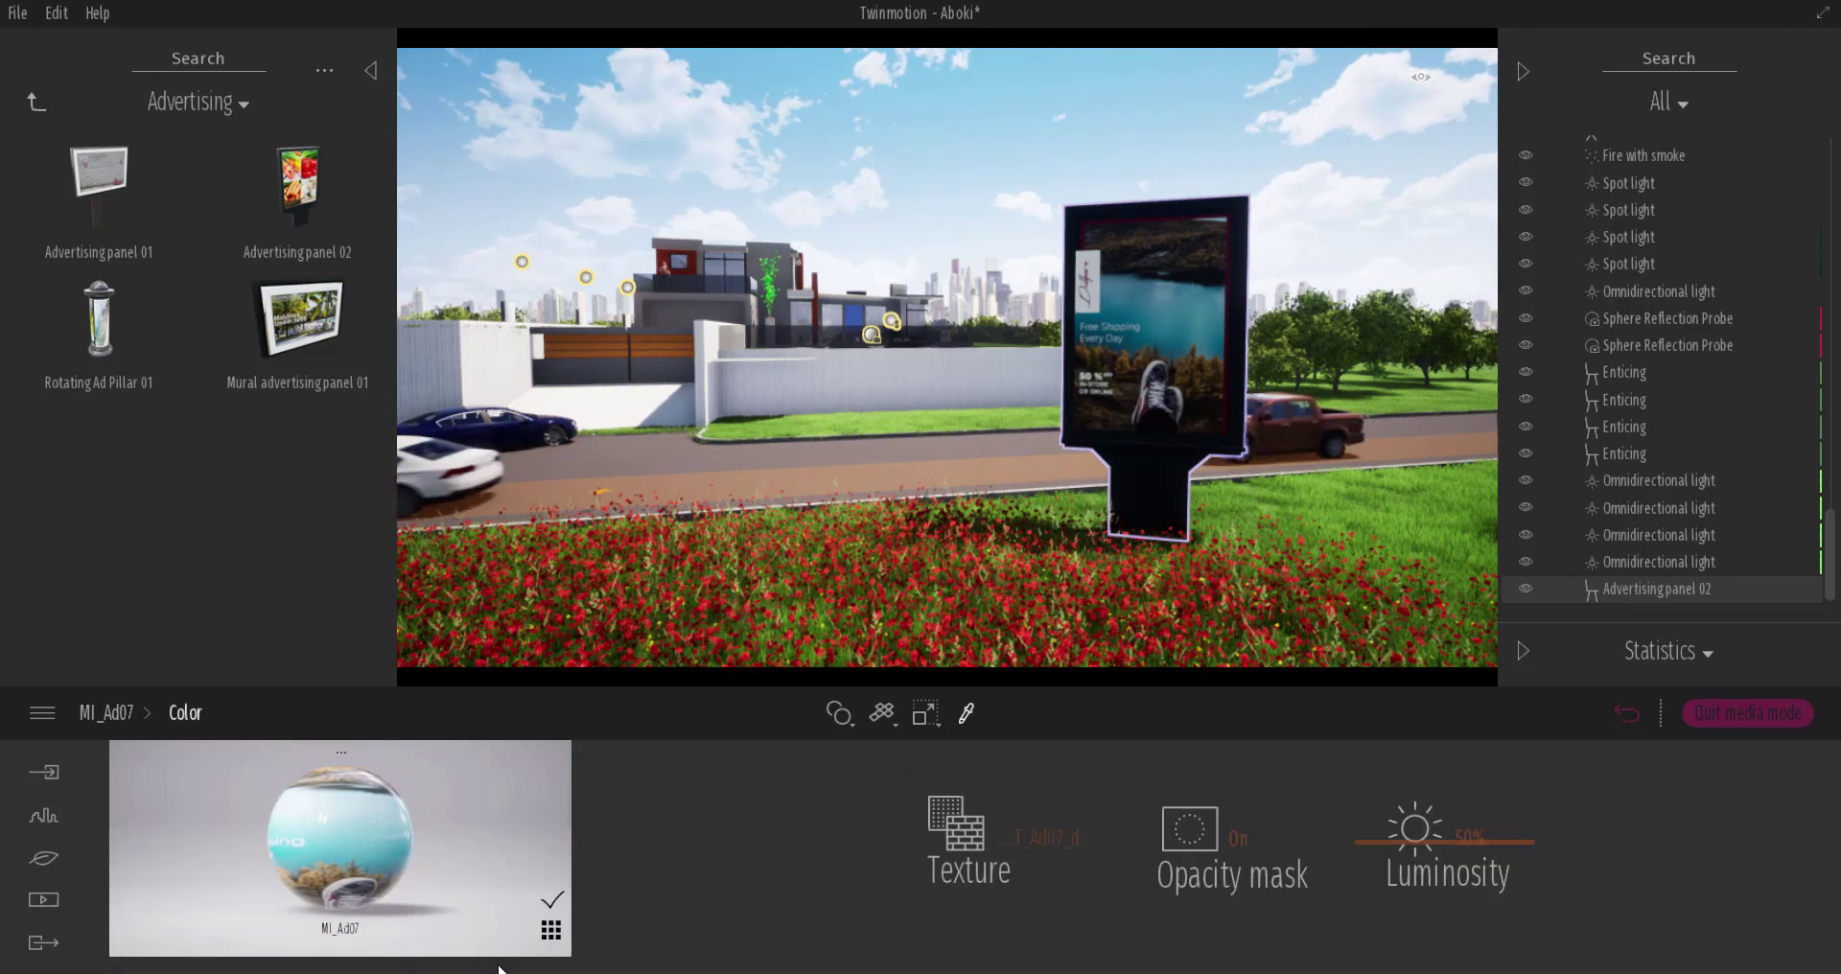
Create a new material and try to apply it to the advertising panel's poster
click(550, 930)
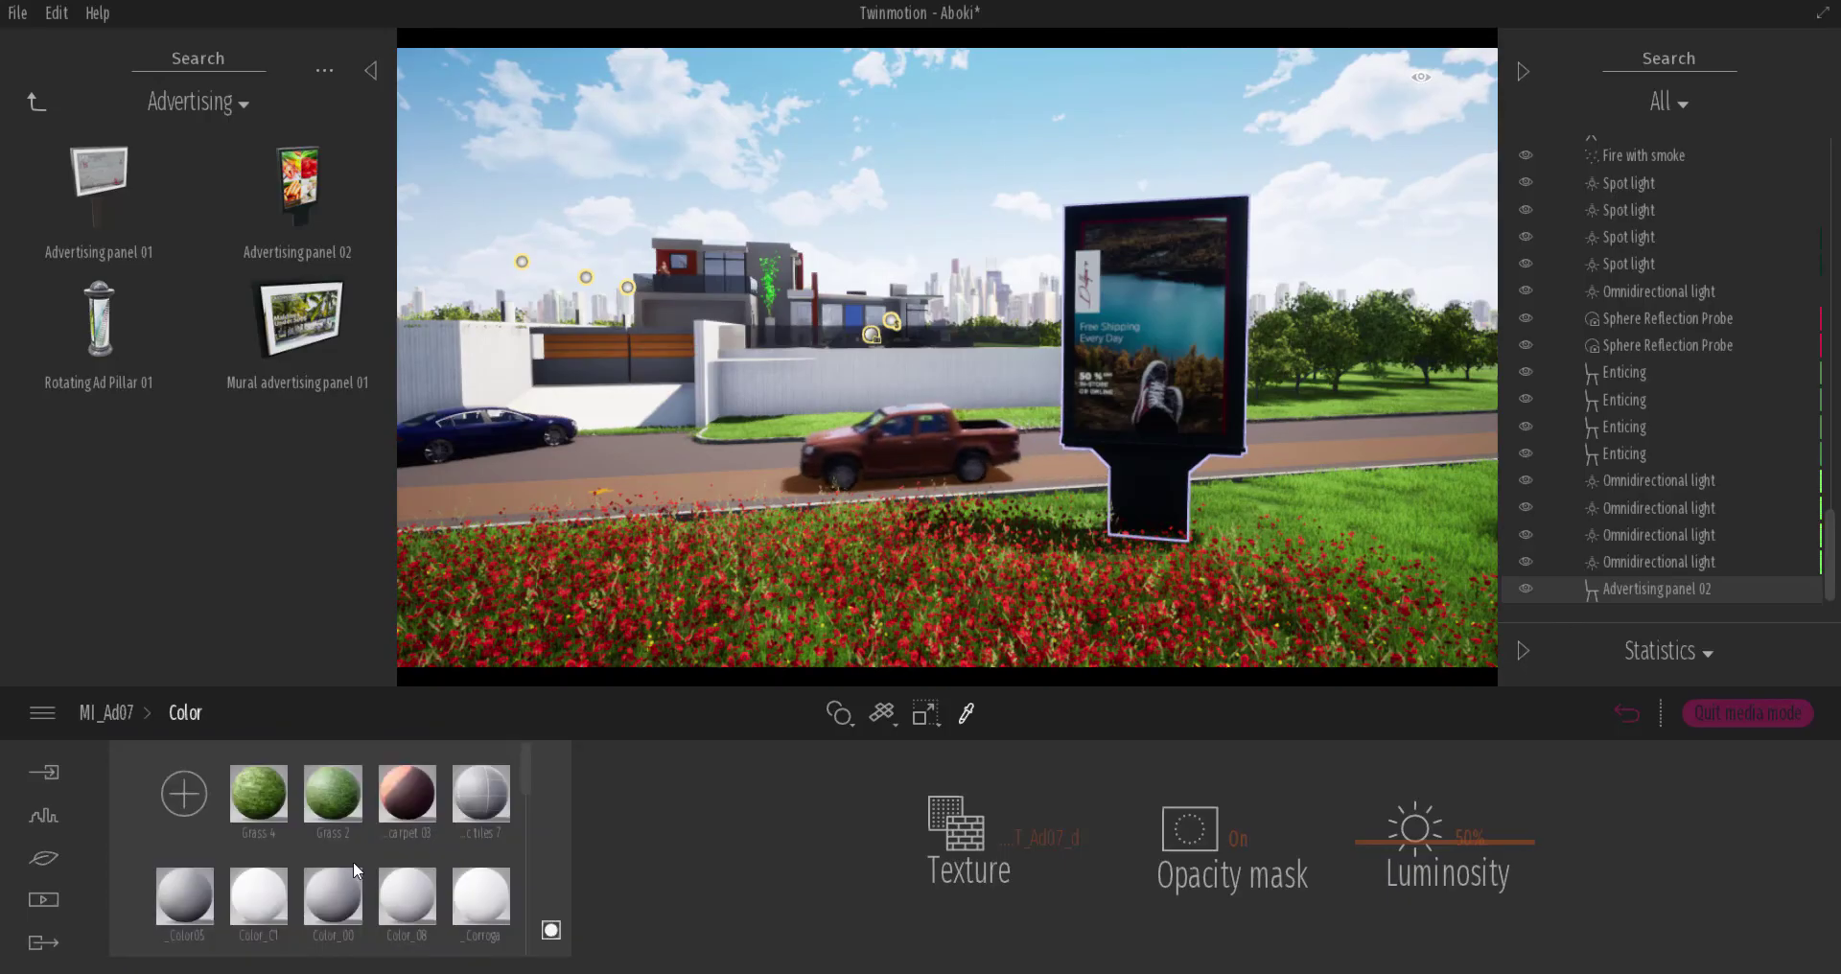
click(183, 794)
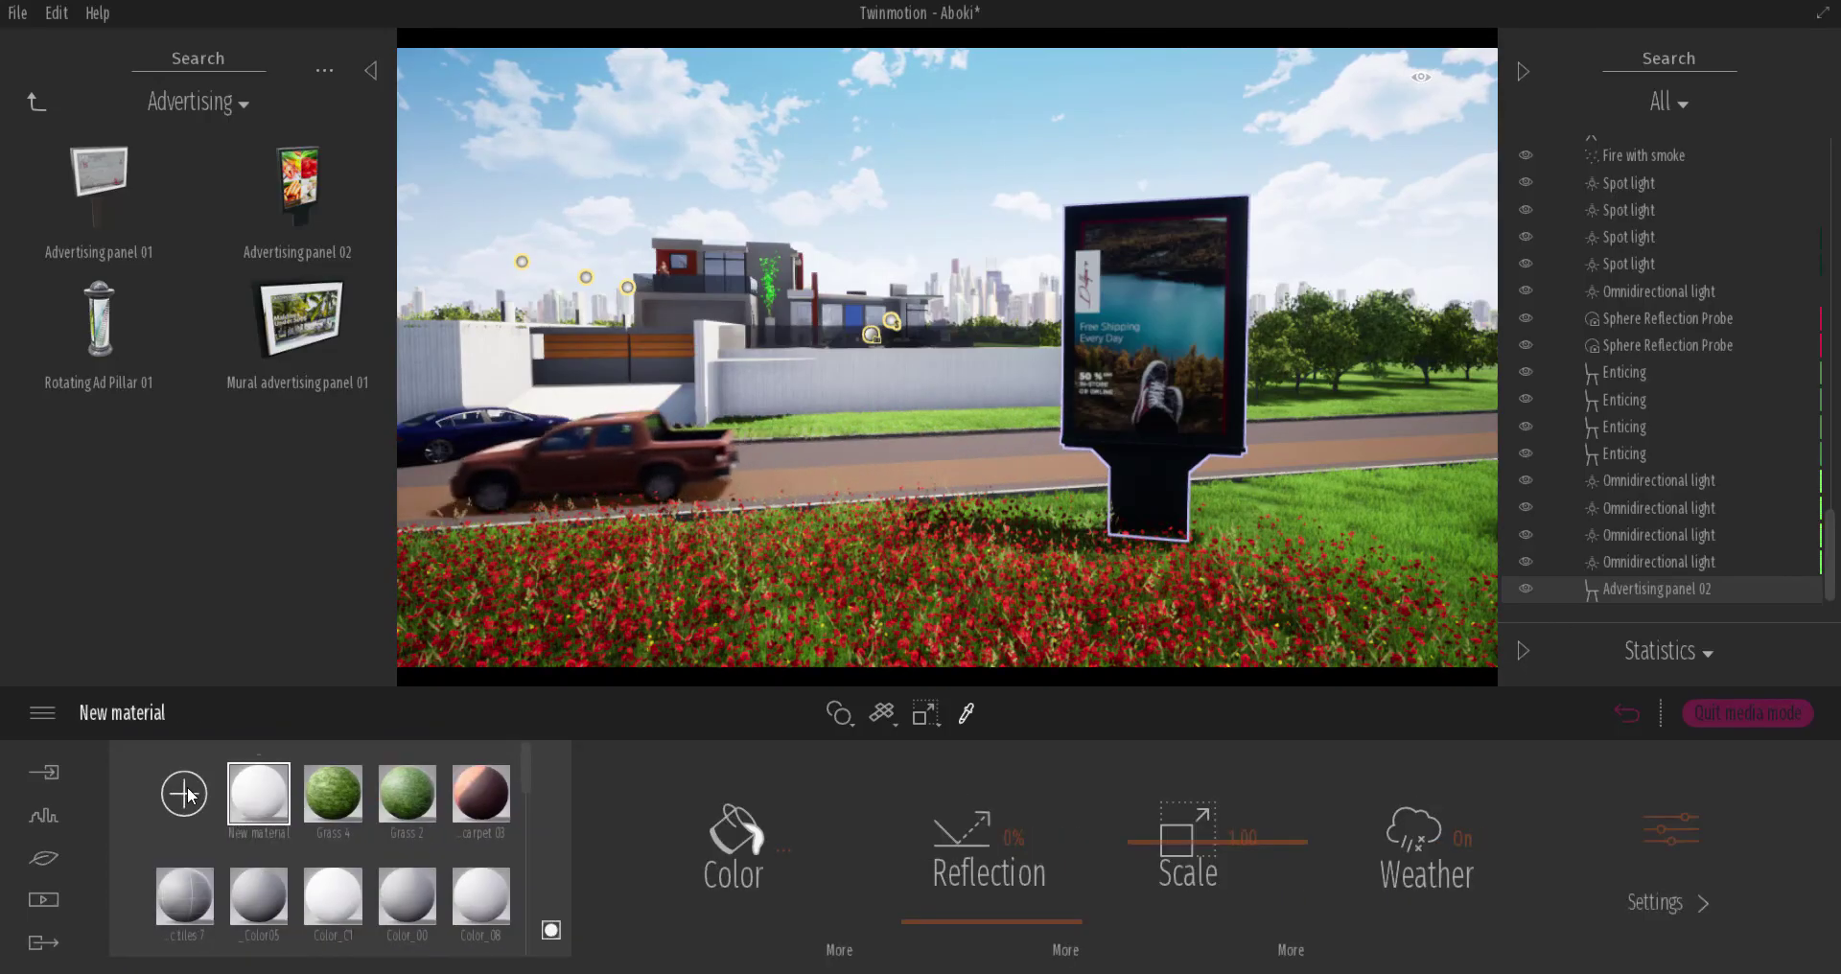
click(1176, 341)
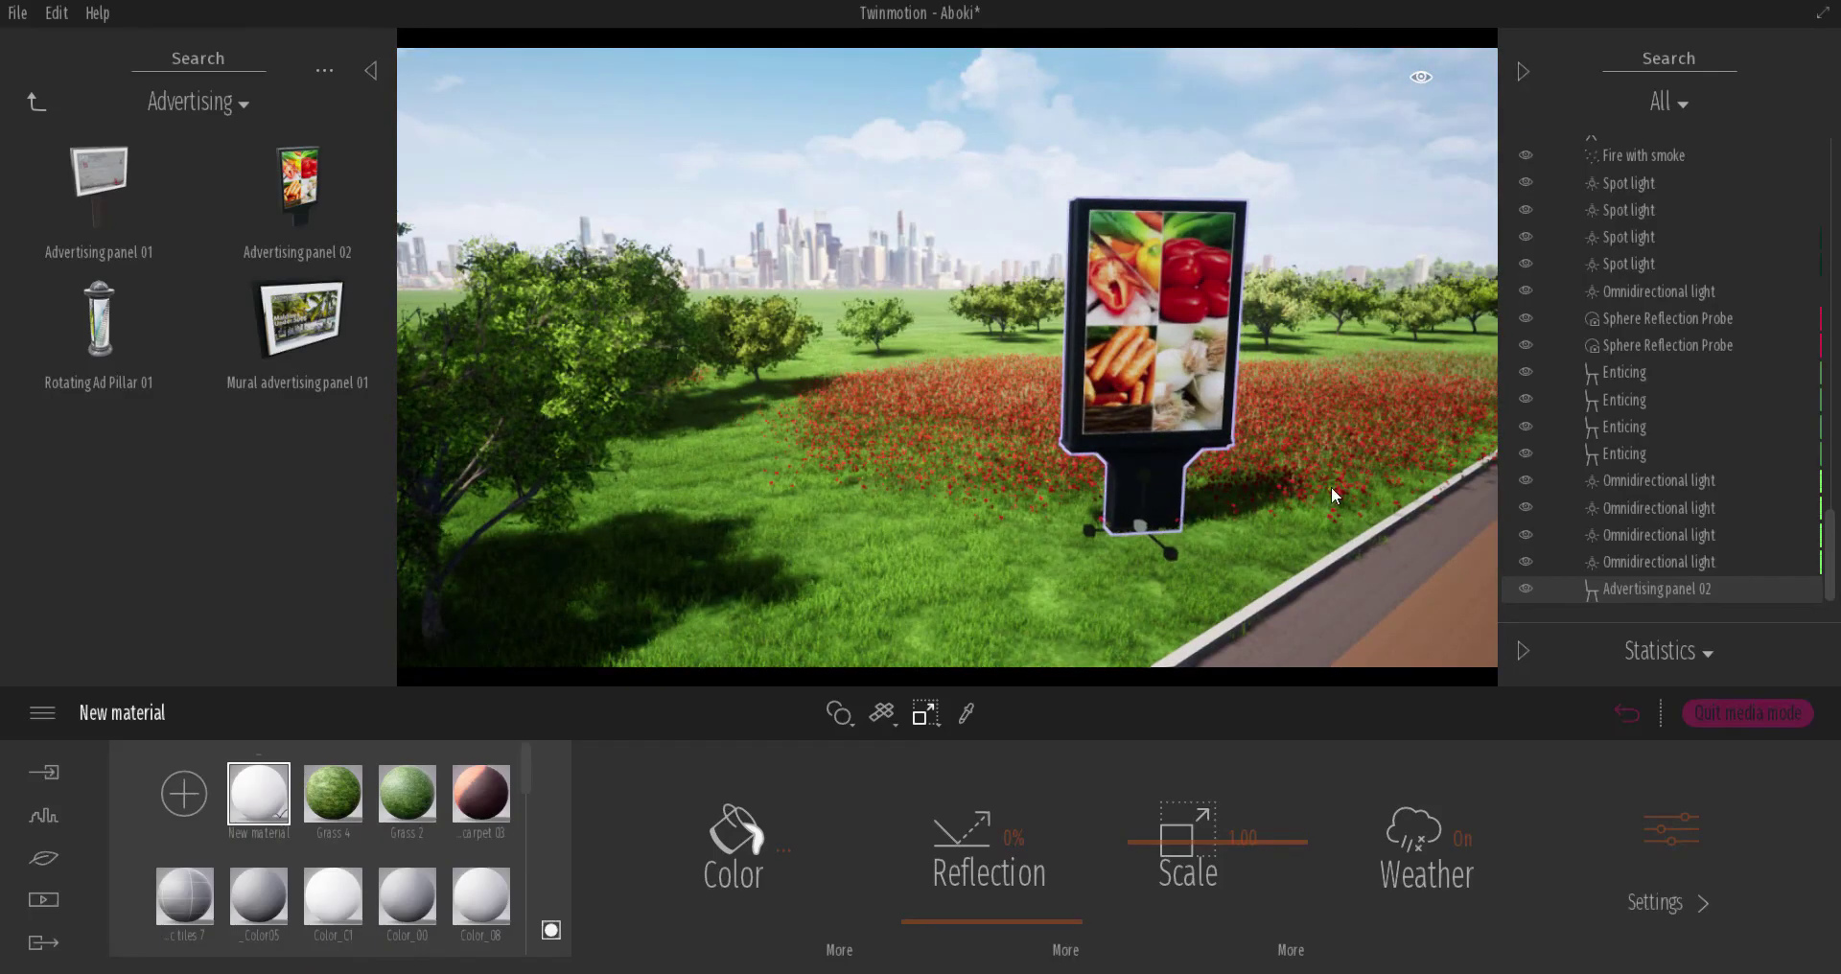
Apply the new material to the advertising panel's poster and load alpha001.png as the material's glow texture
drag(259, 794, 1159, 375)
shift+middle_drag(917, 489, 1342, 475)
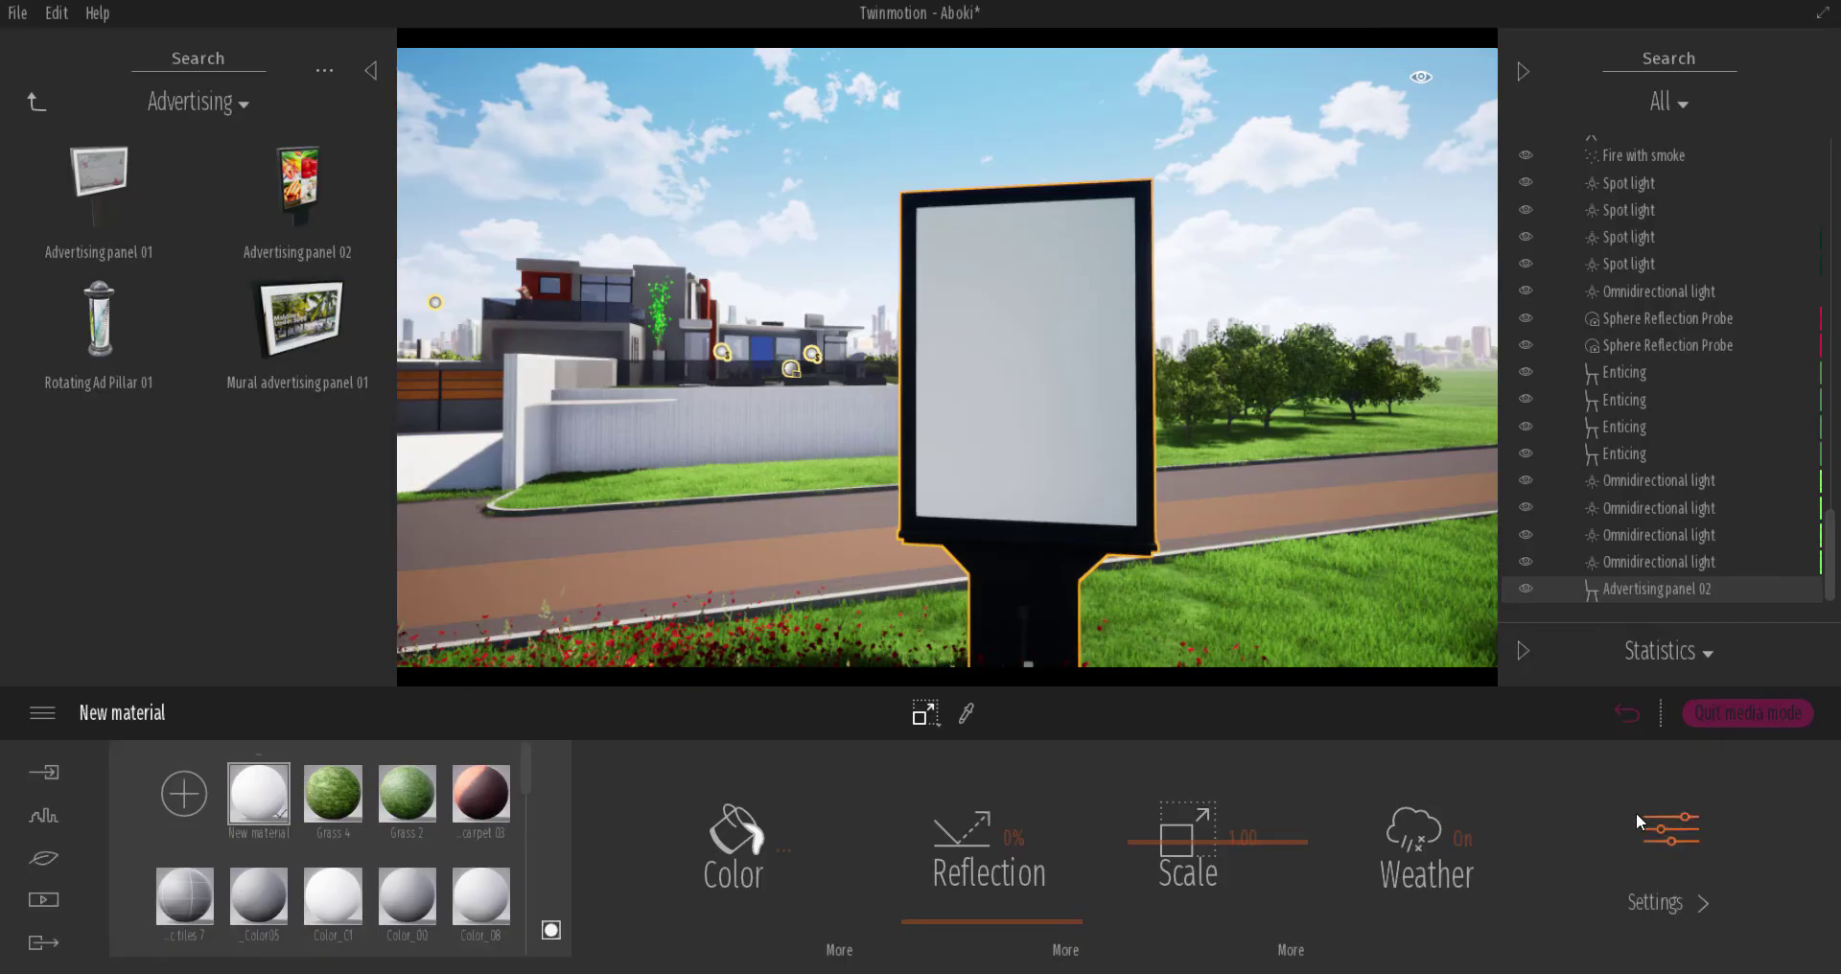
click(1689, 830)
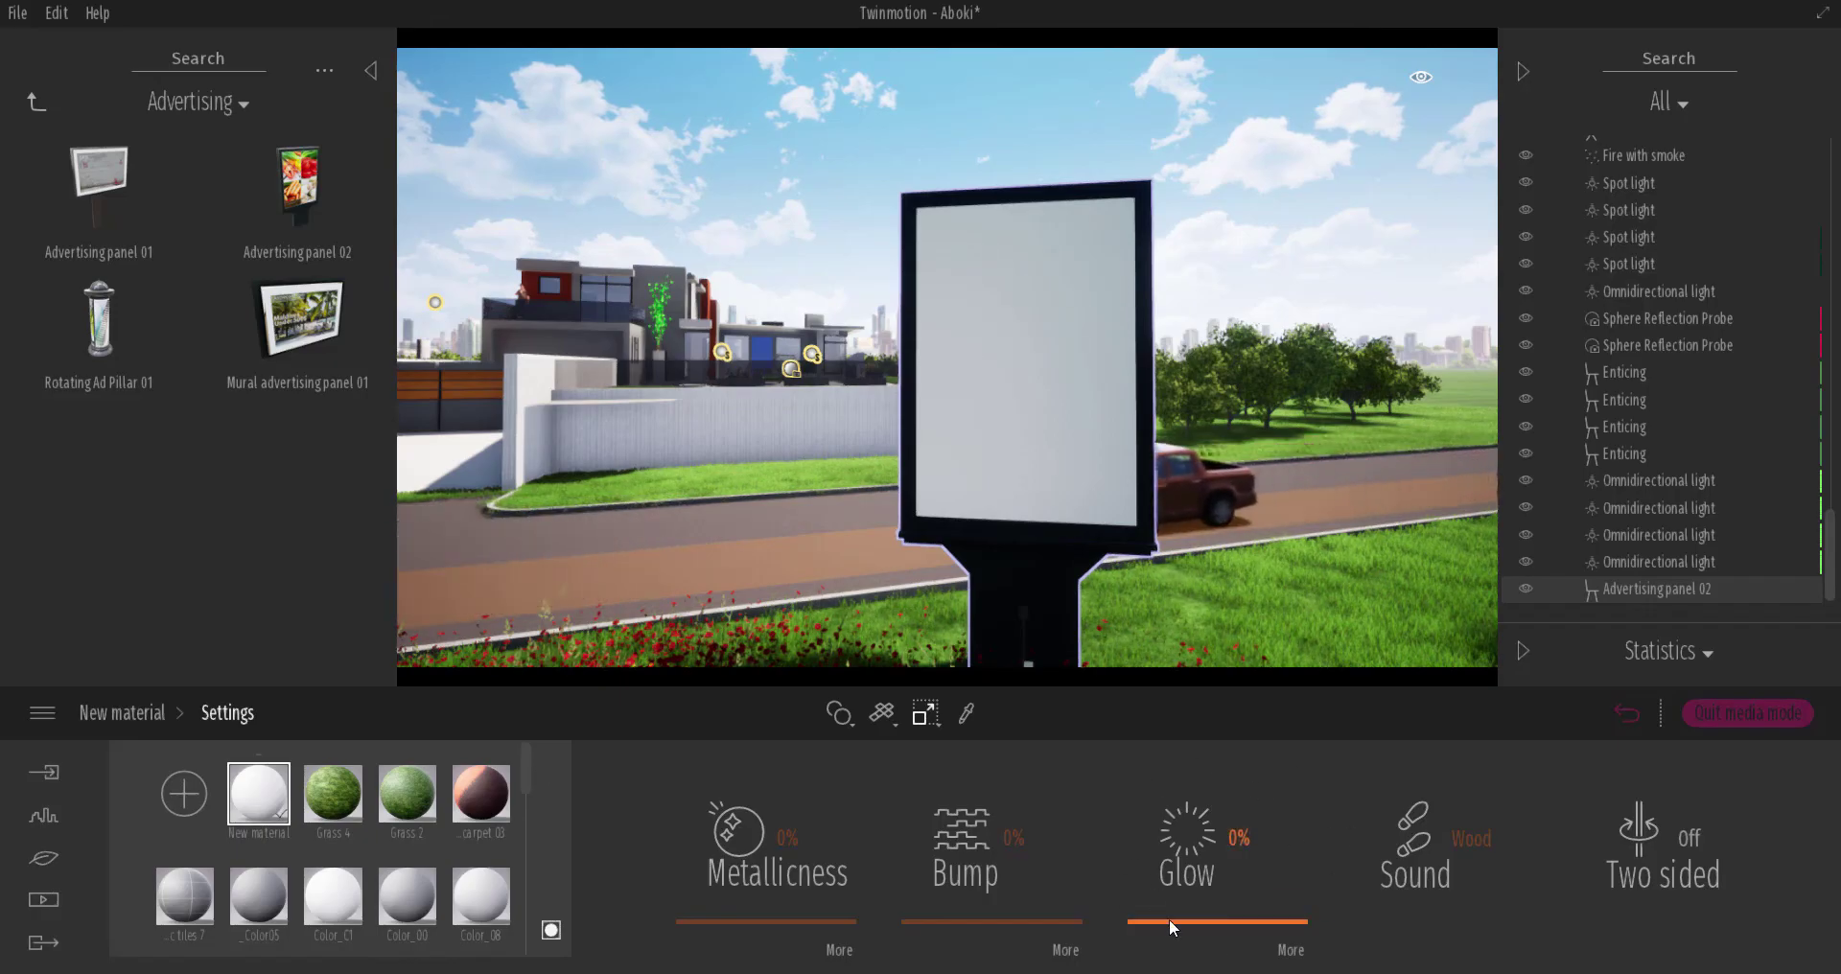
click(1293, 951)
click(1150, 848)
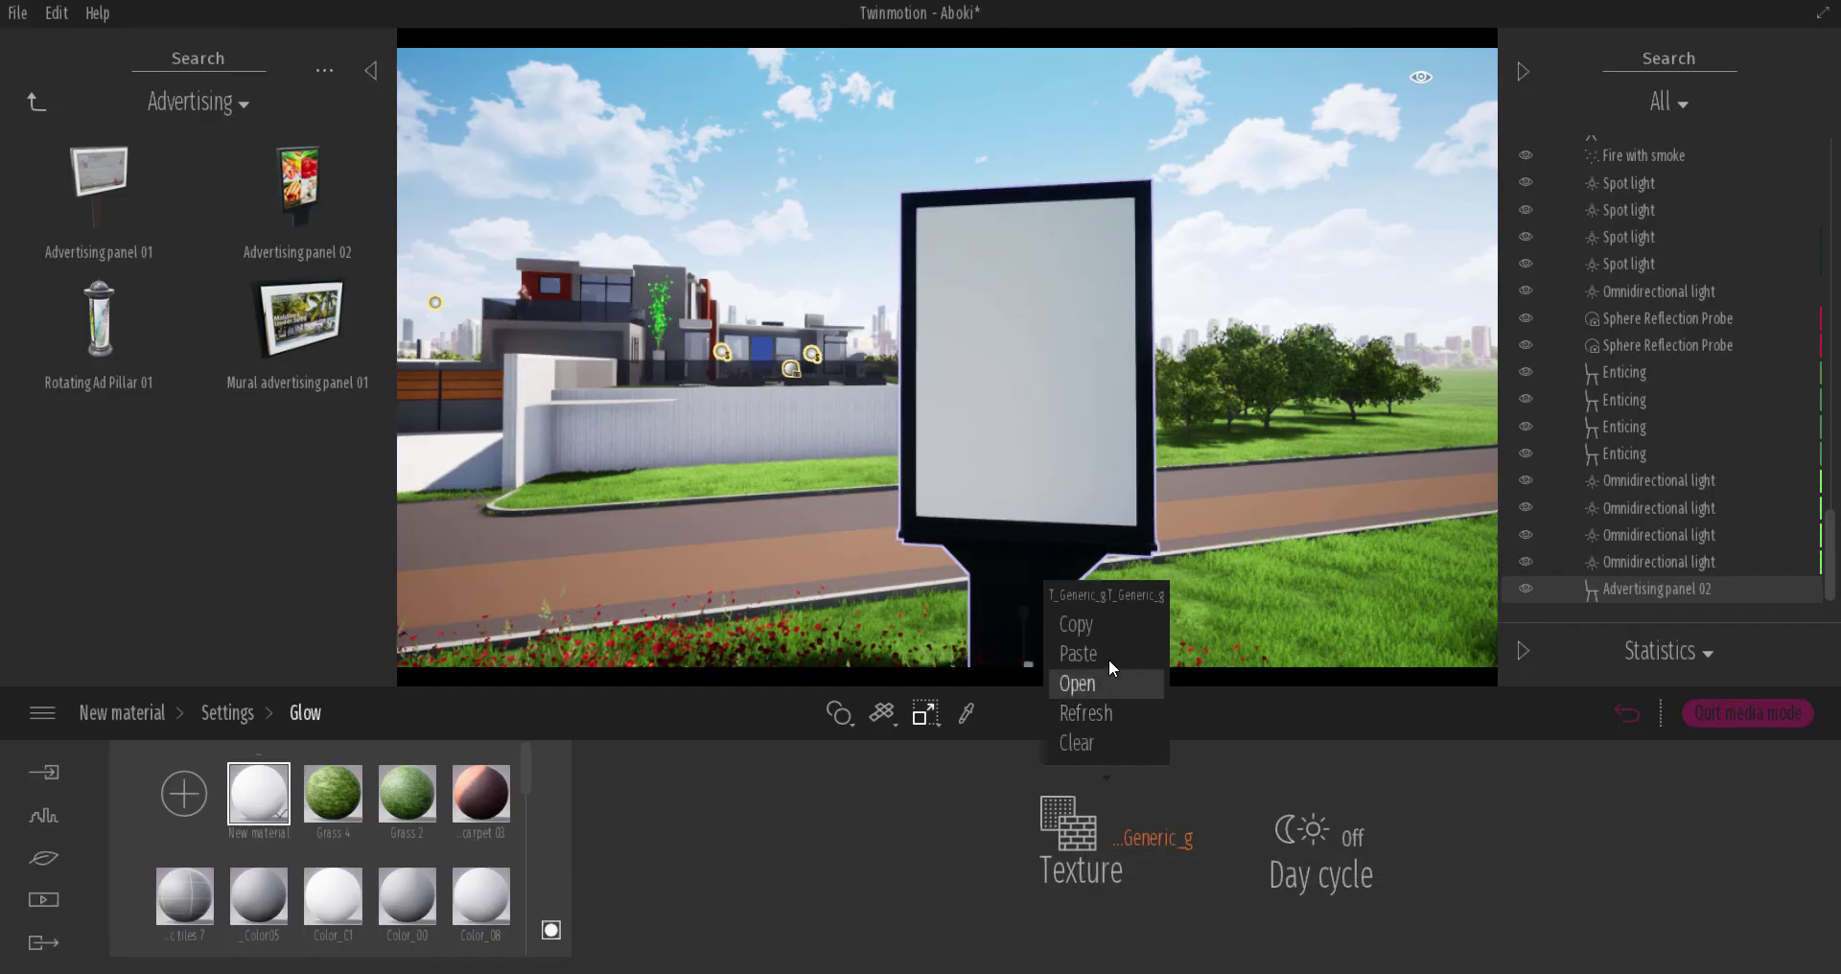
click(1101, 684)
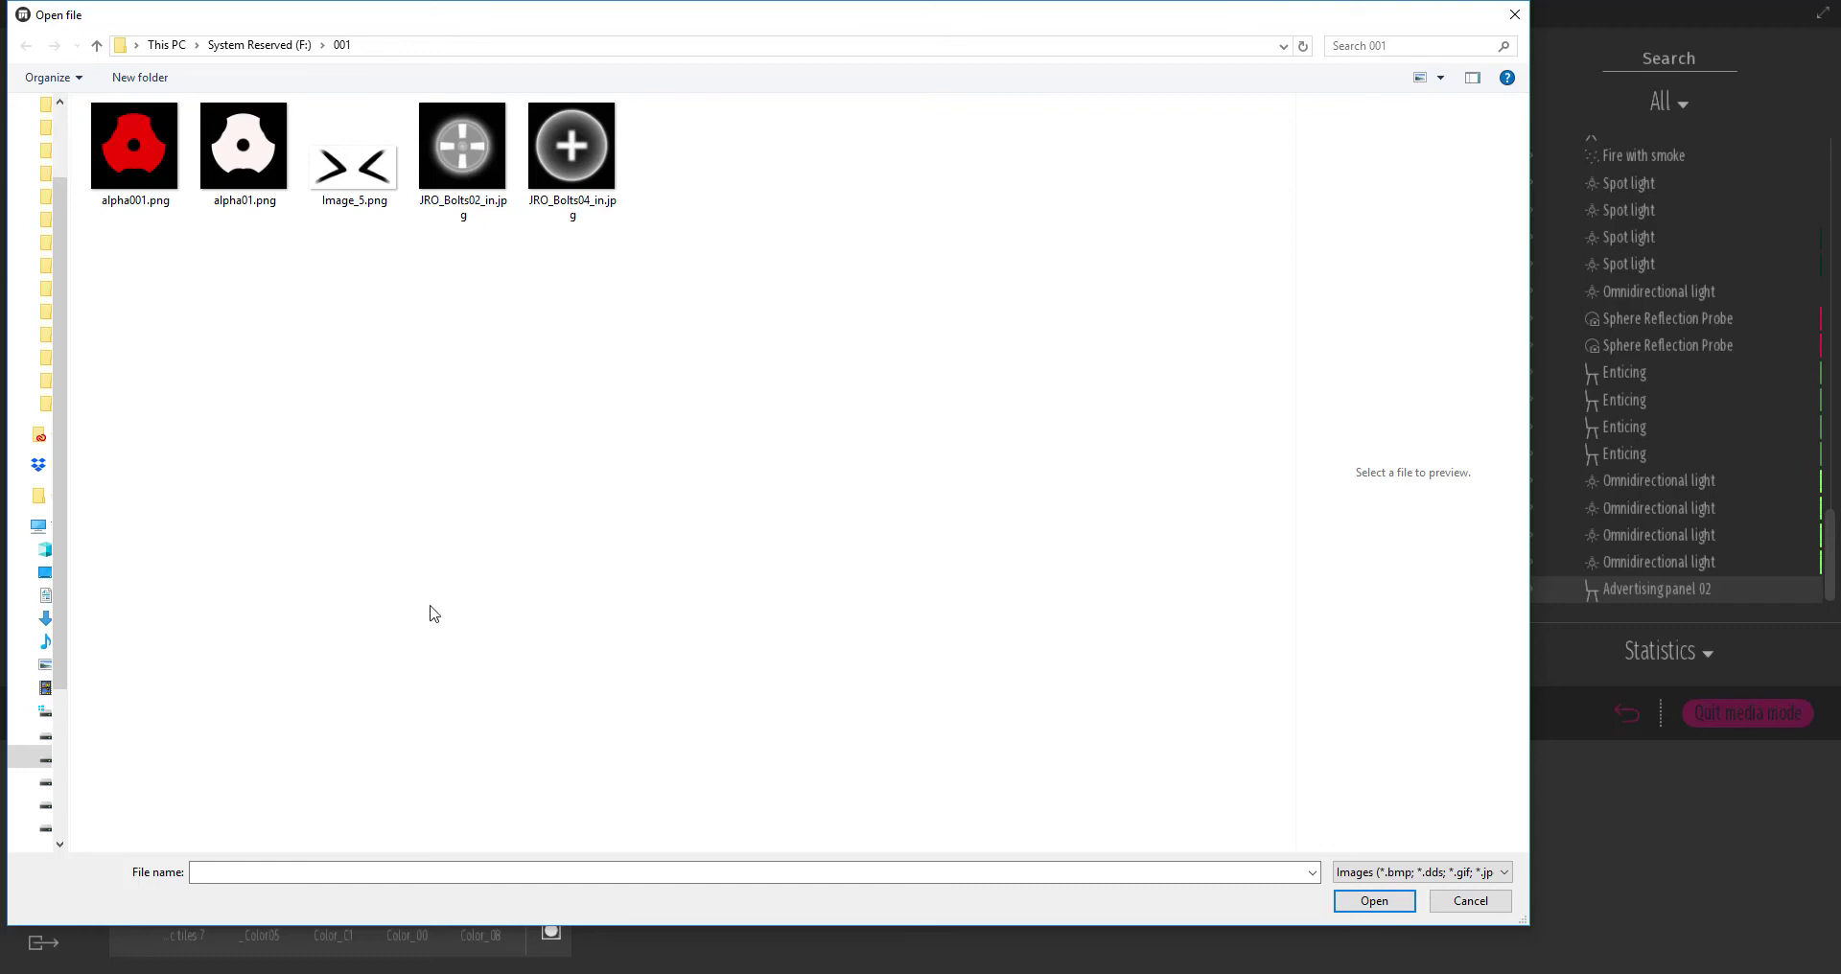
click(156, 191)
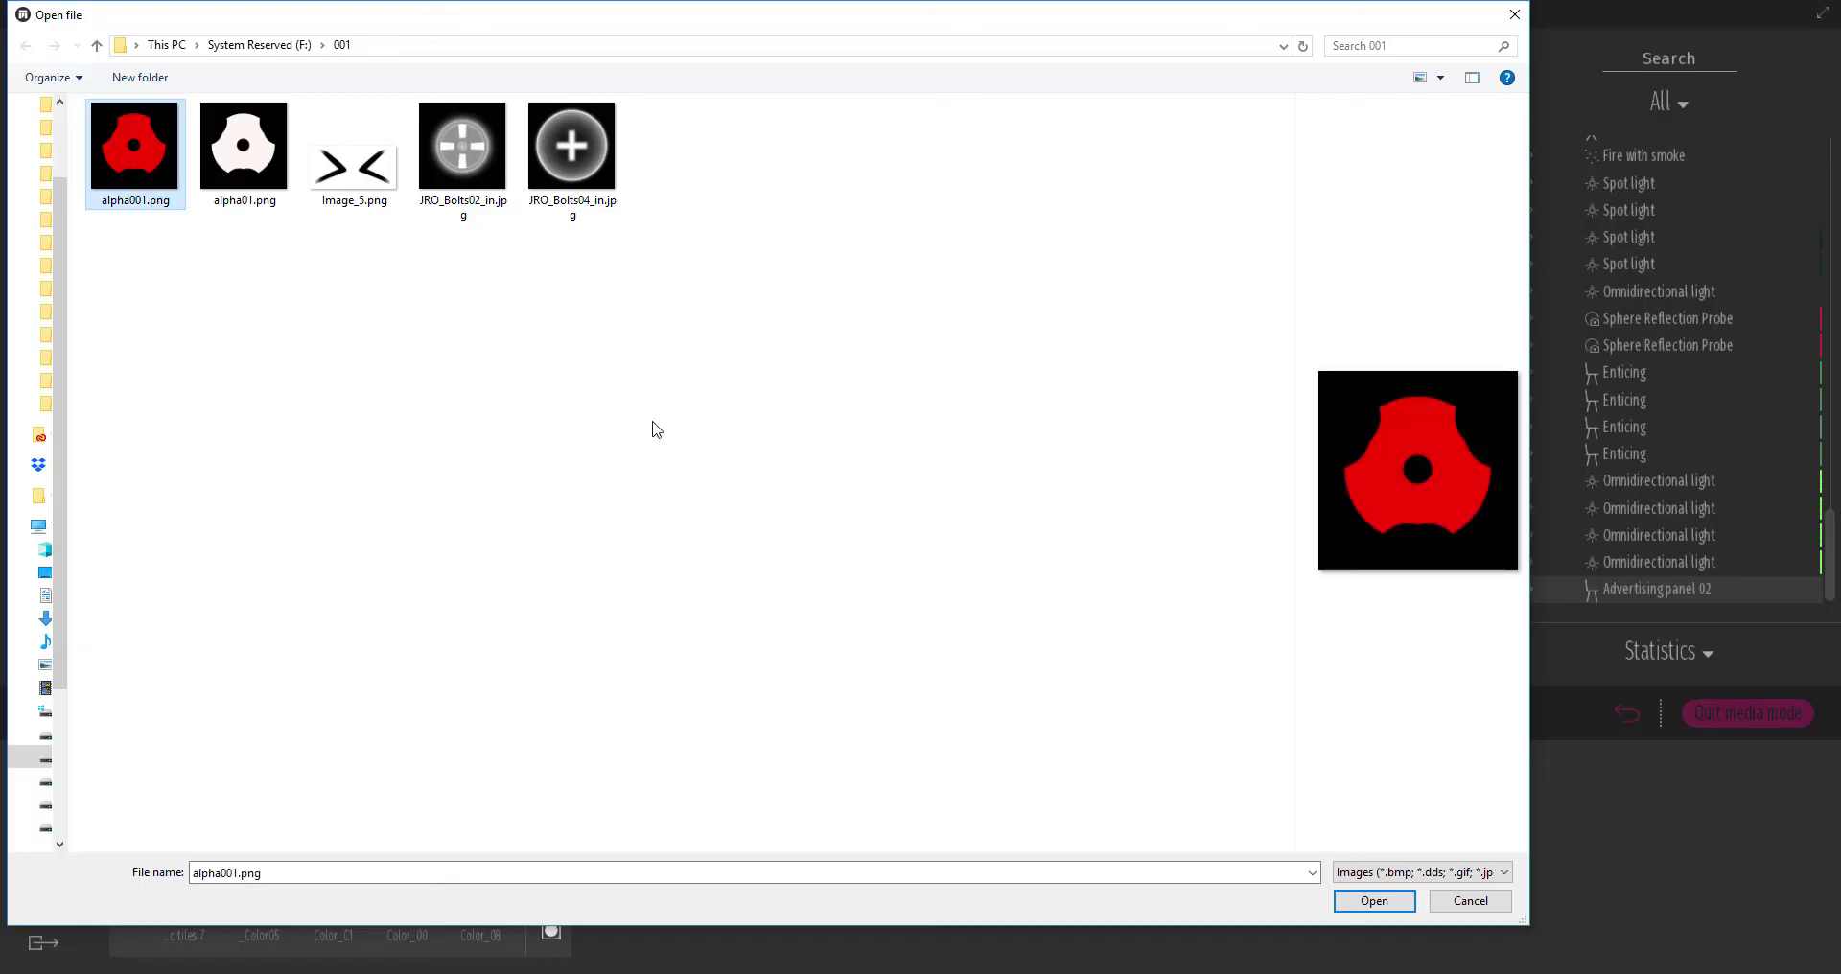
click(1375, 901)
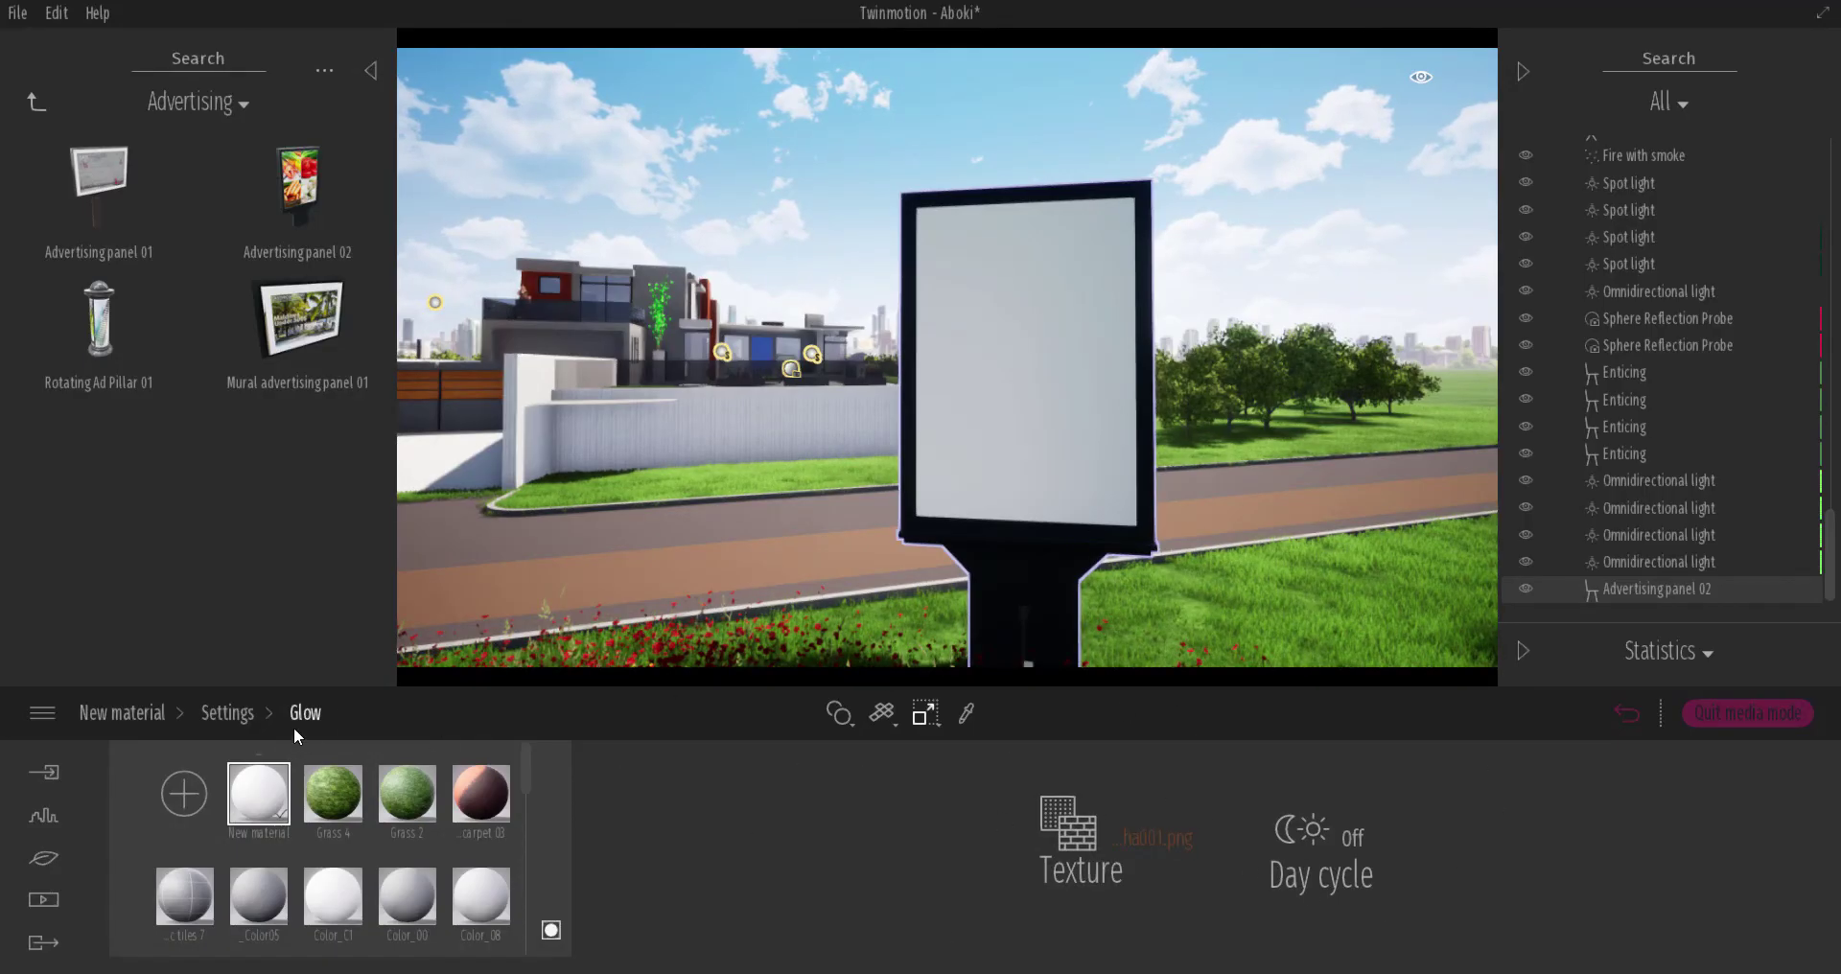
click(244, 714)
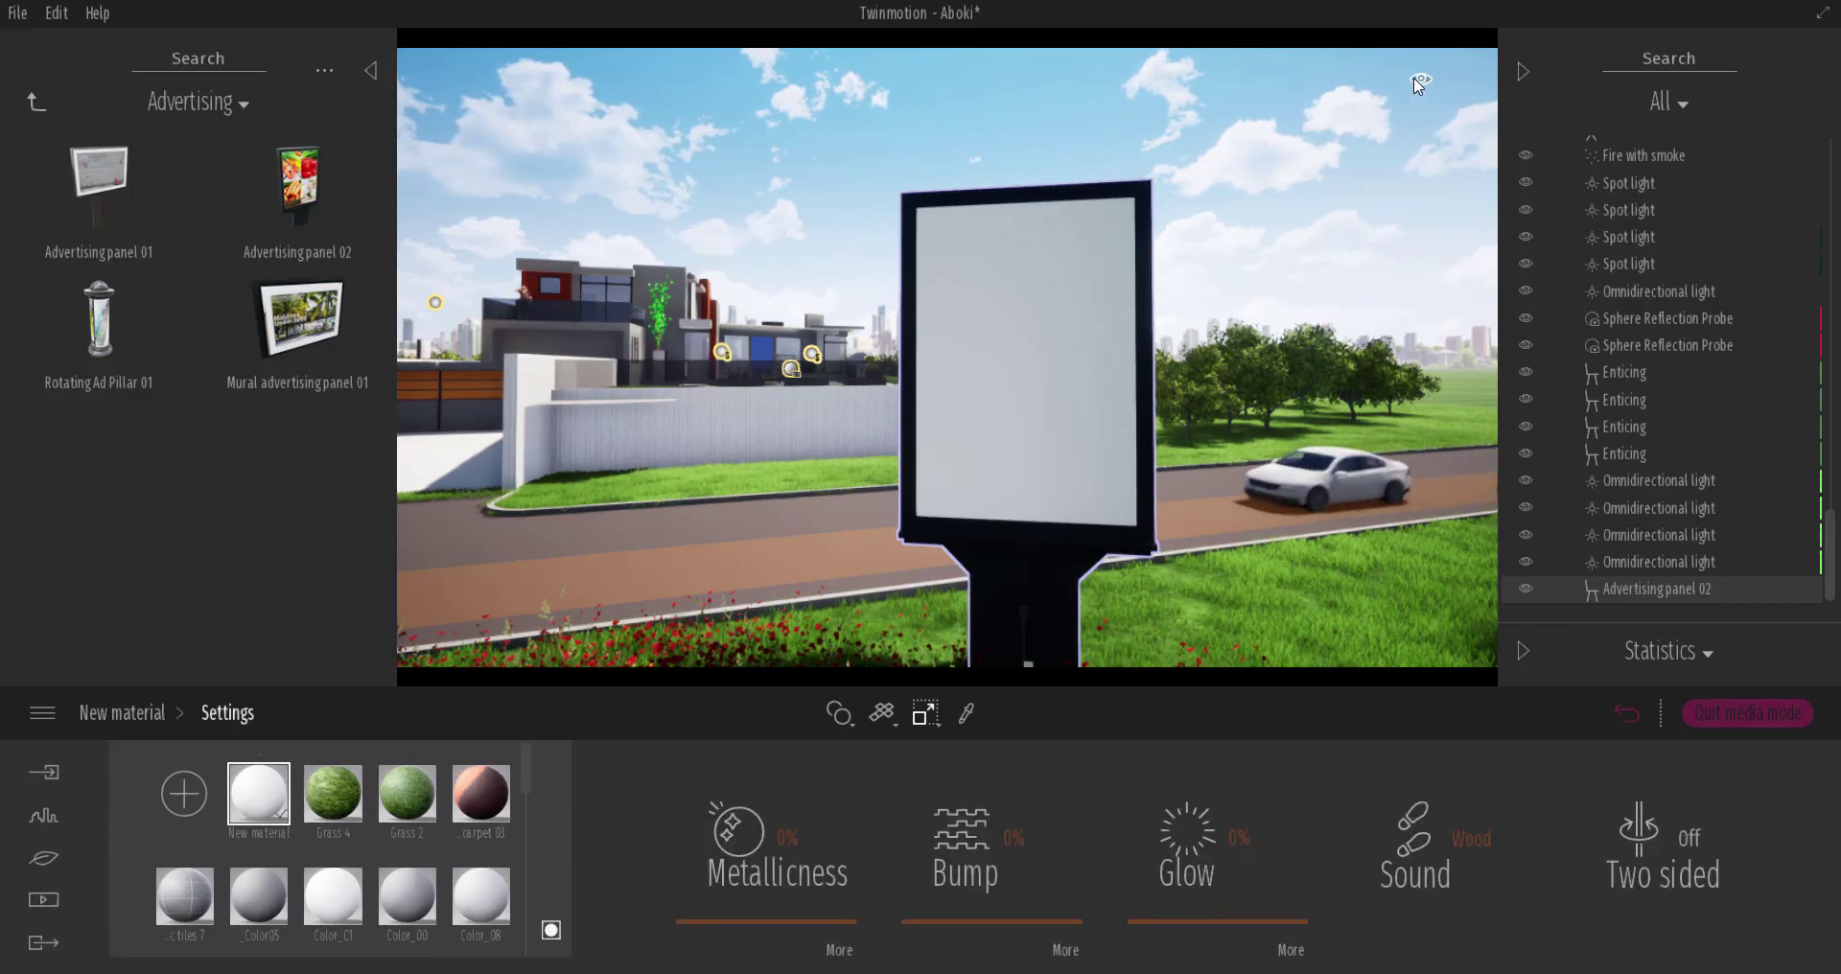
Change the scene's day time to night and raise the new material's glow to 100%
mouse_move(1421, 77)
drag(1341, 372, 1335, 305)
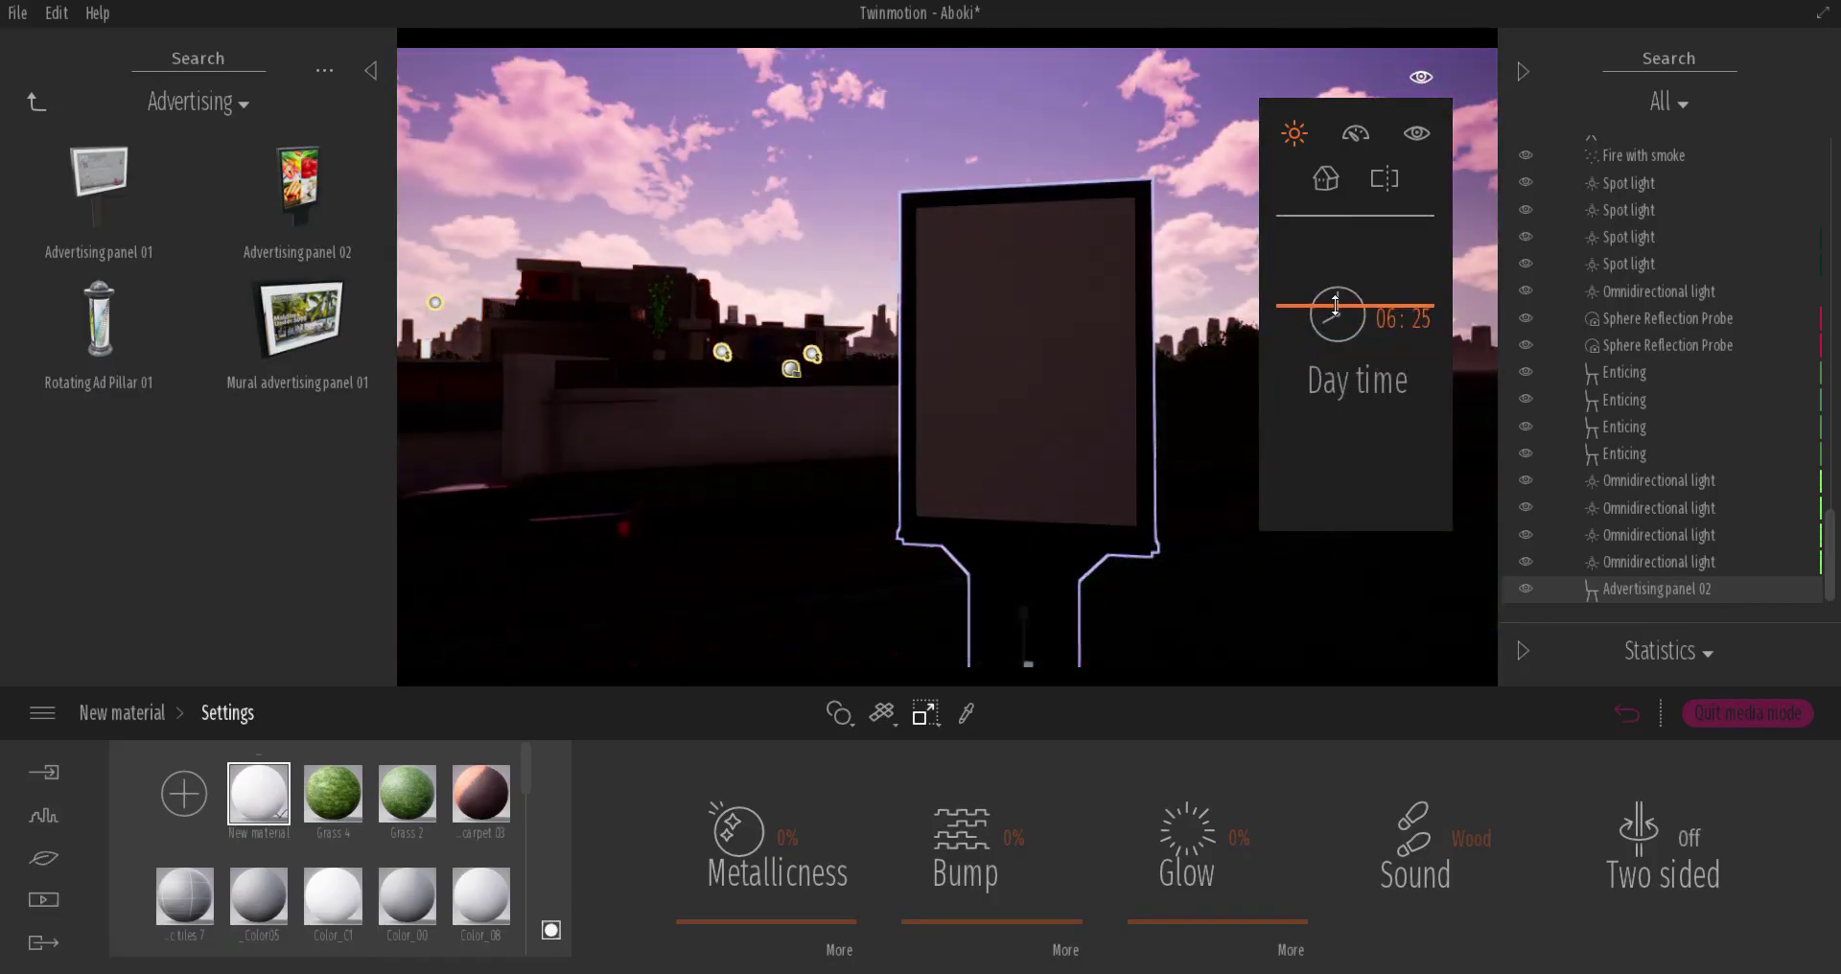
drag(1223, 919, 1242, 722)
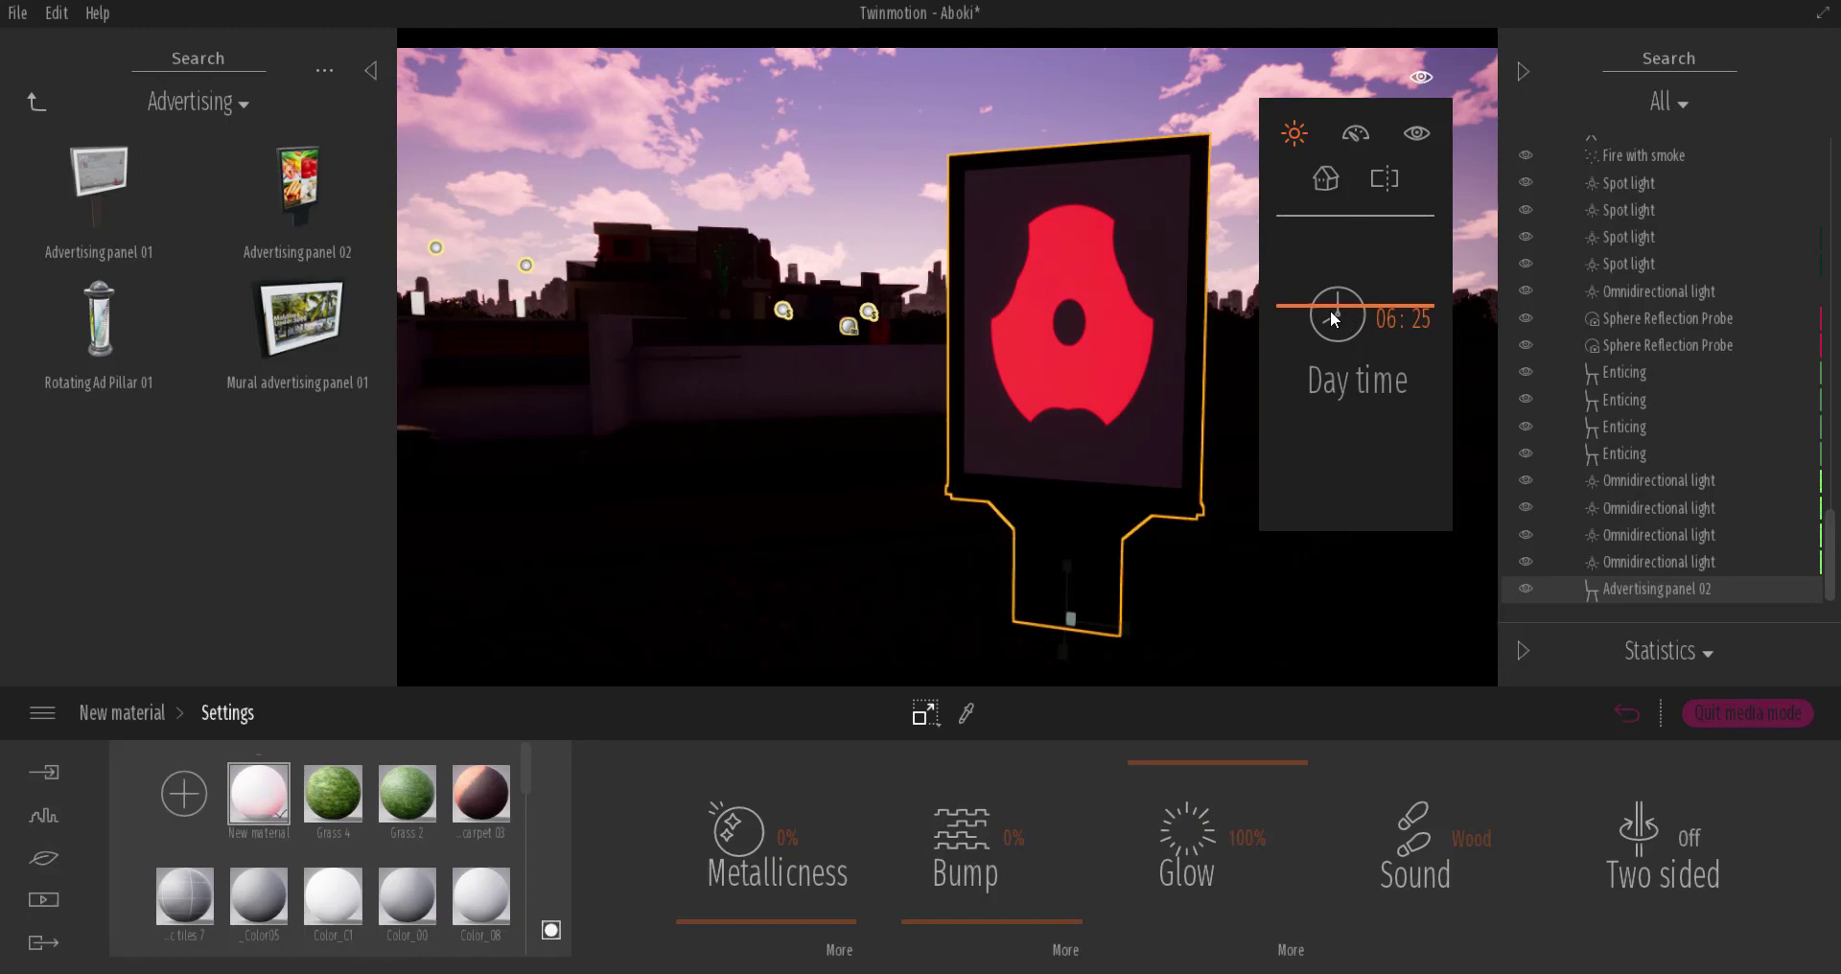
drag(1328, 315, 1335, 477)
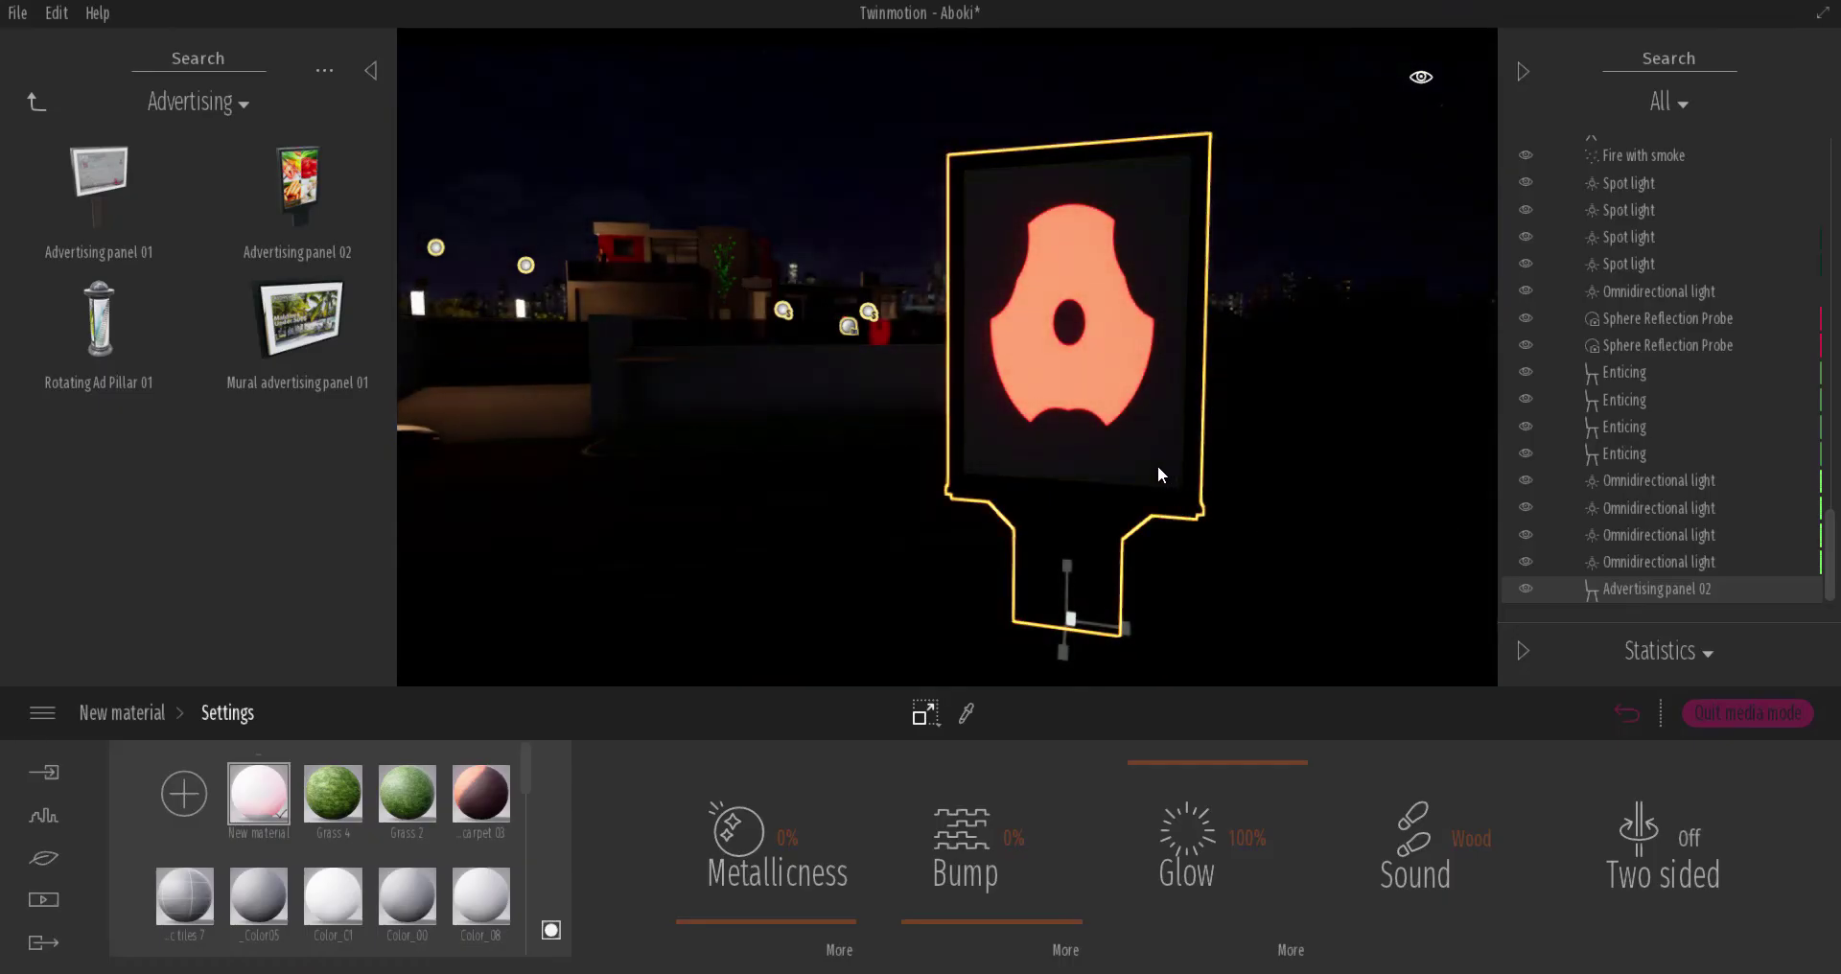
Examine the glowing poster at night from several angles, including from across the road with the panel deselected
shift+middle_drag(1103, 424, 642, 425)
click(736, 128)
right_drag(1204, 373, 911, 393)
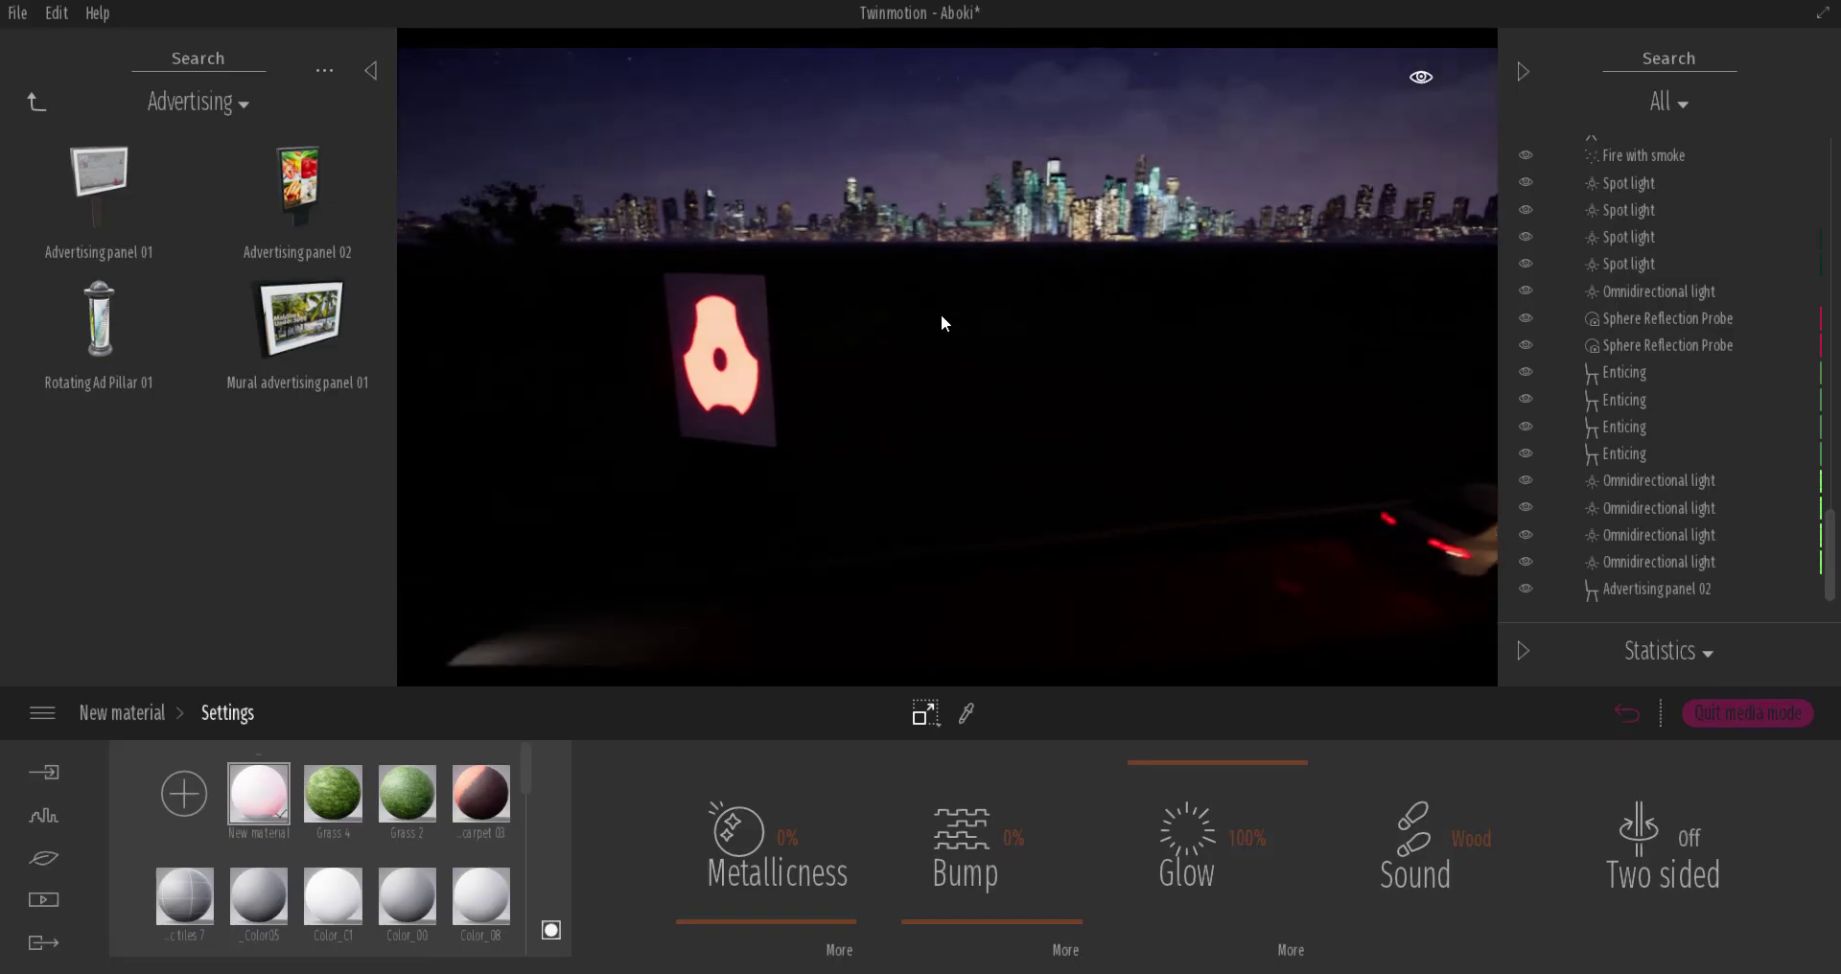
double_click(721, 411)
scroll(1062, 423, down, 3)
shift+middle_drag(995, 431, 1102, 422)
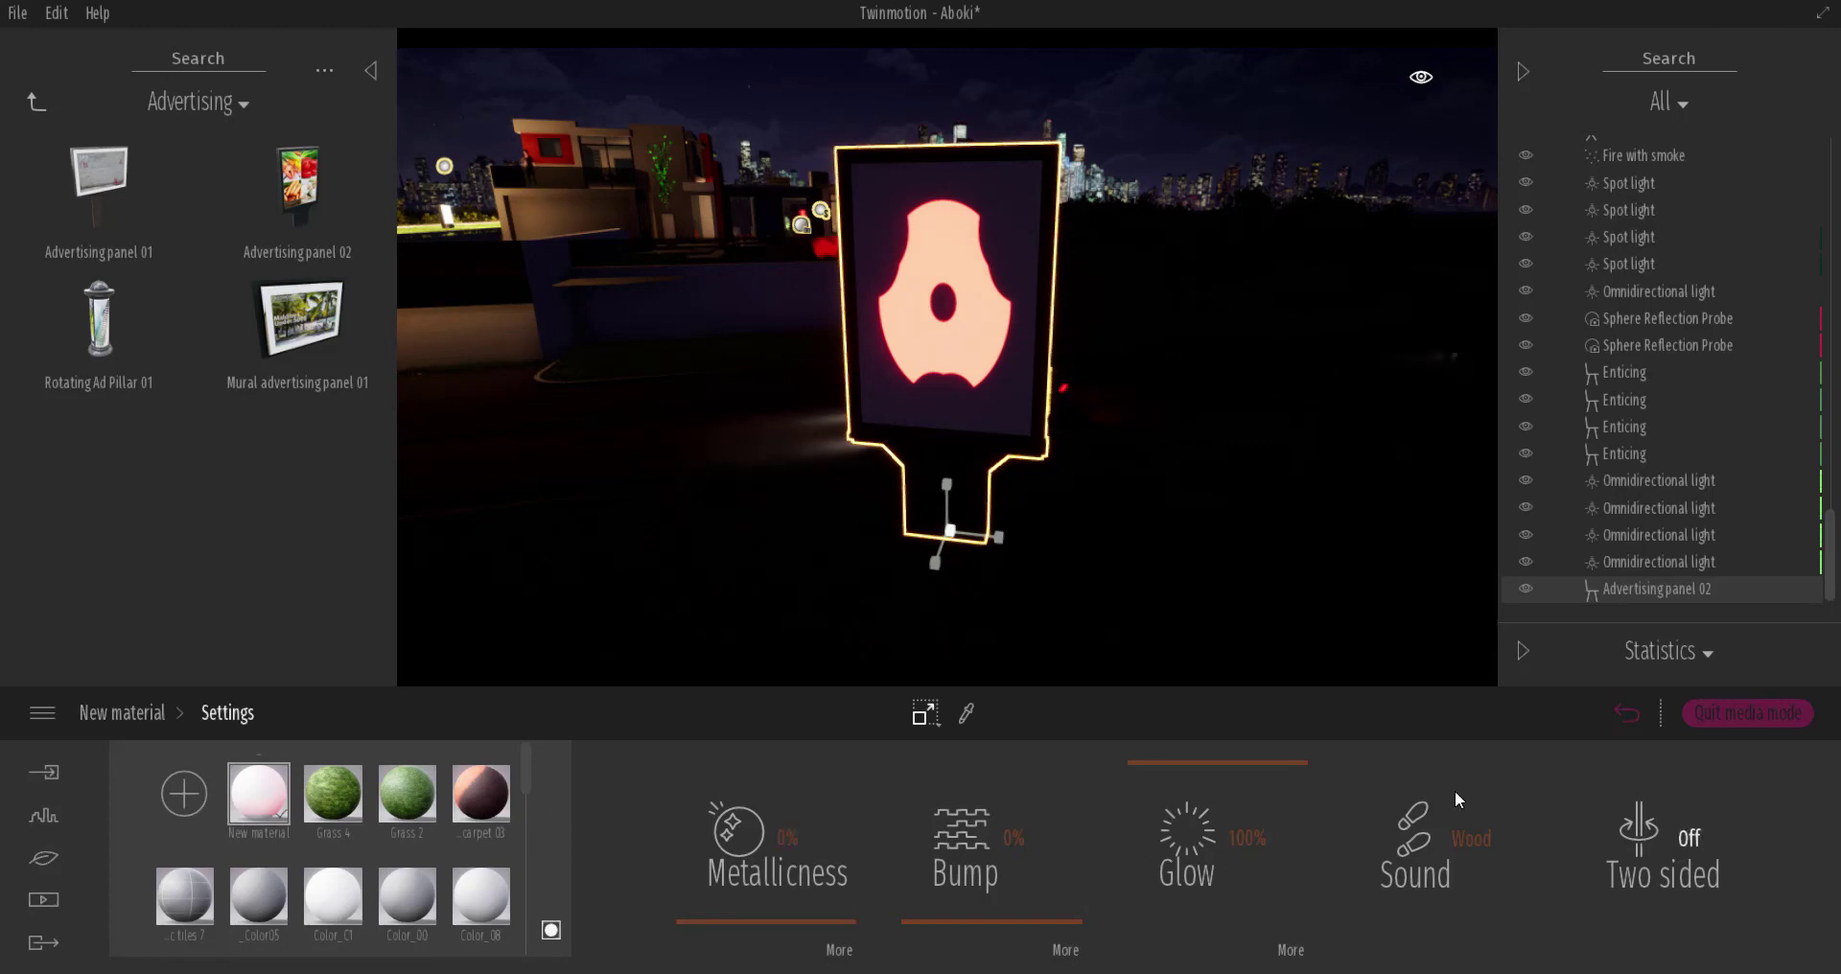
click(128, 712)
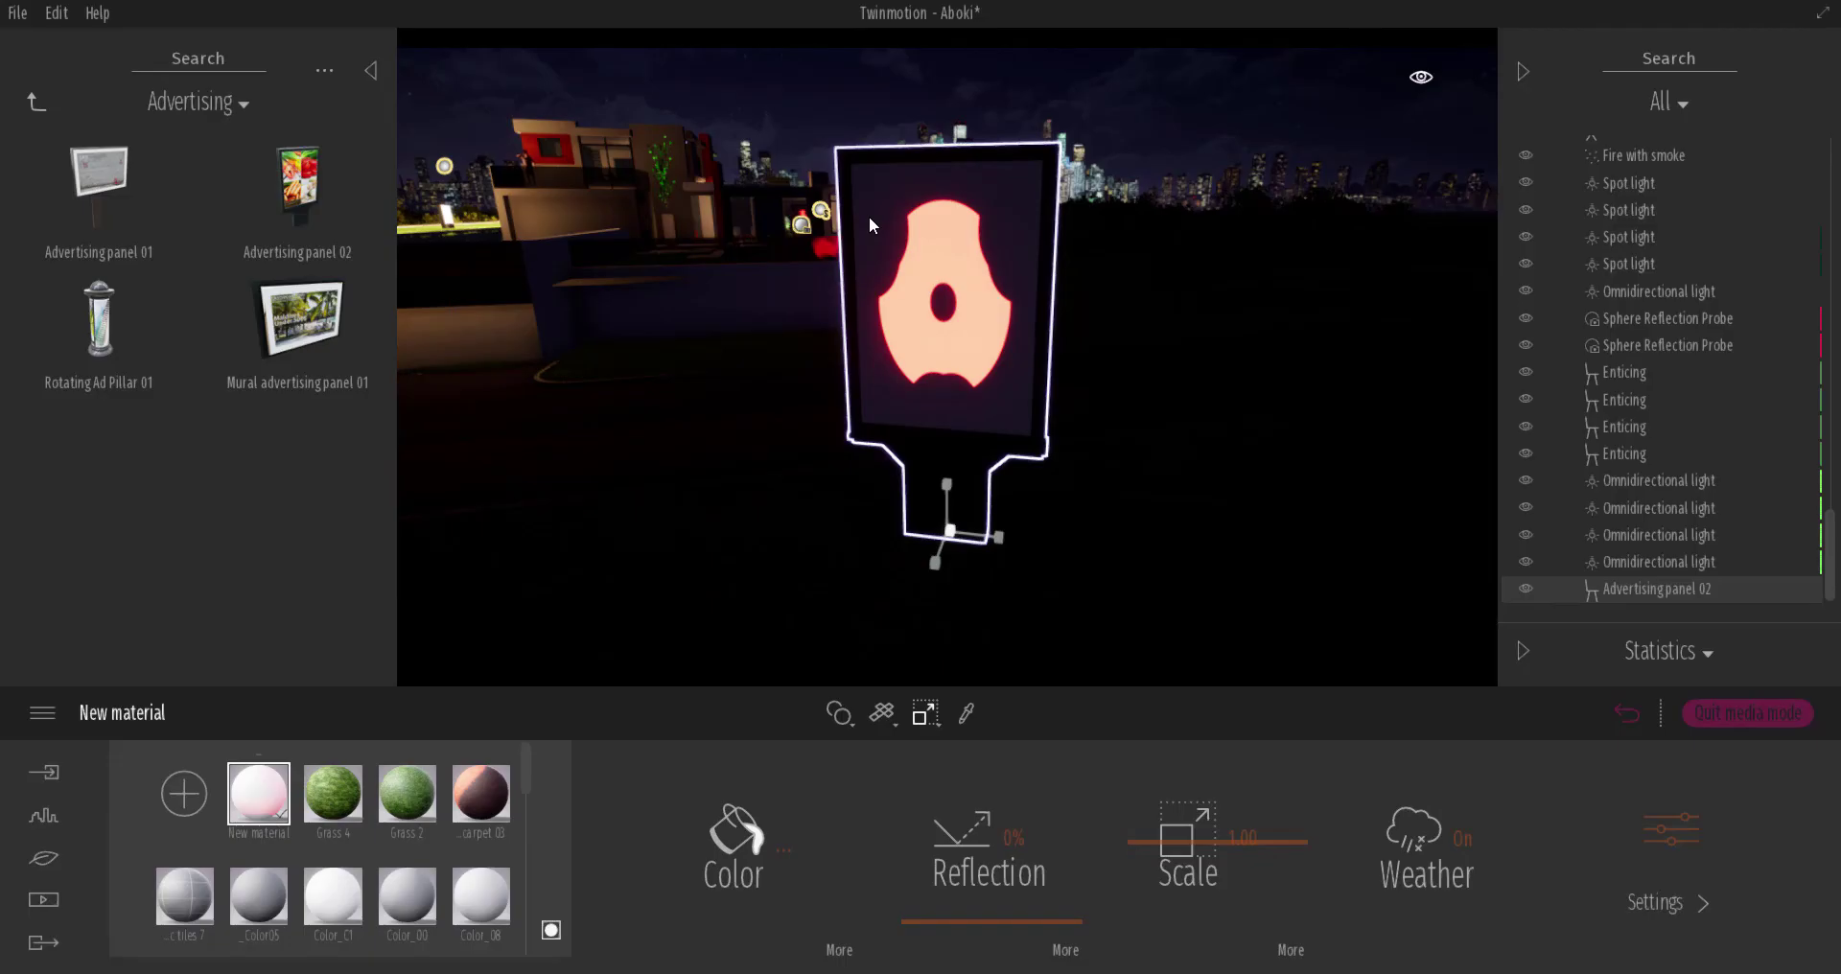
click(1645, 832)
click(1294, 957)
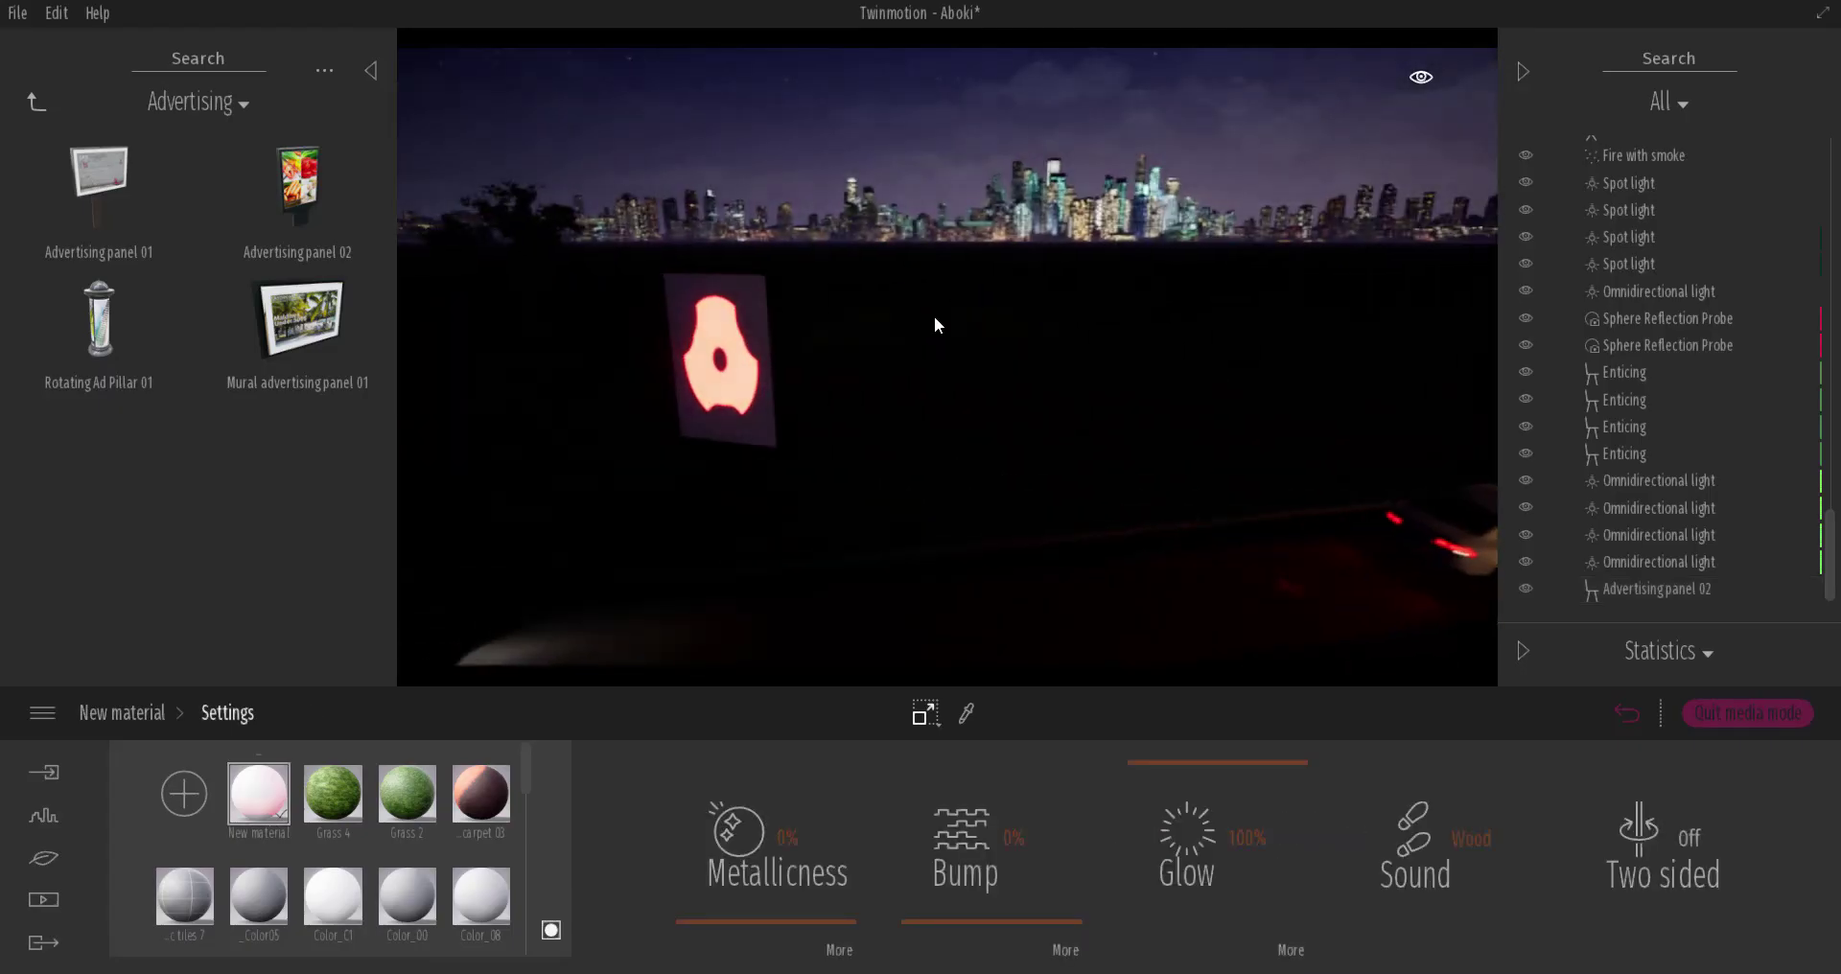
click(722, 413)
key(f)
shift+middle_drag(1057, 425, 604, 426)
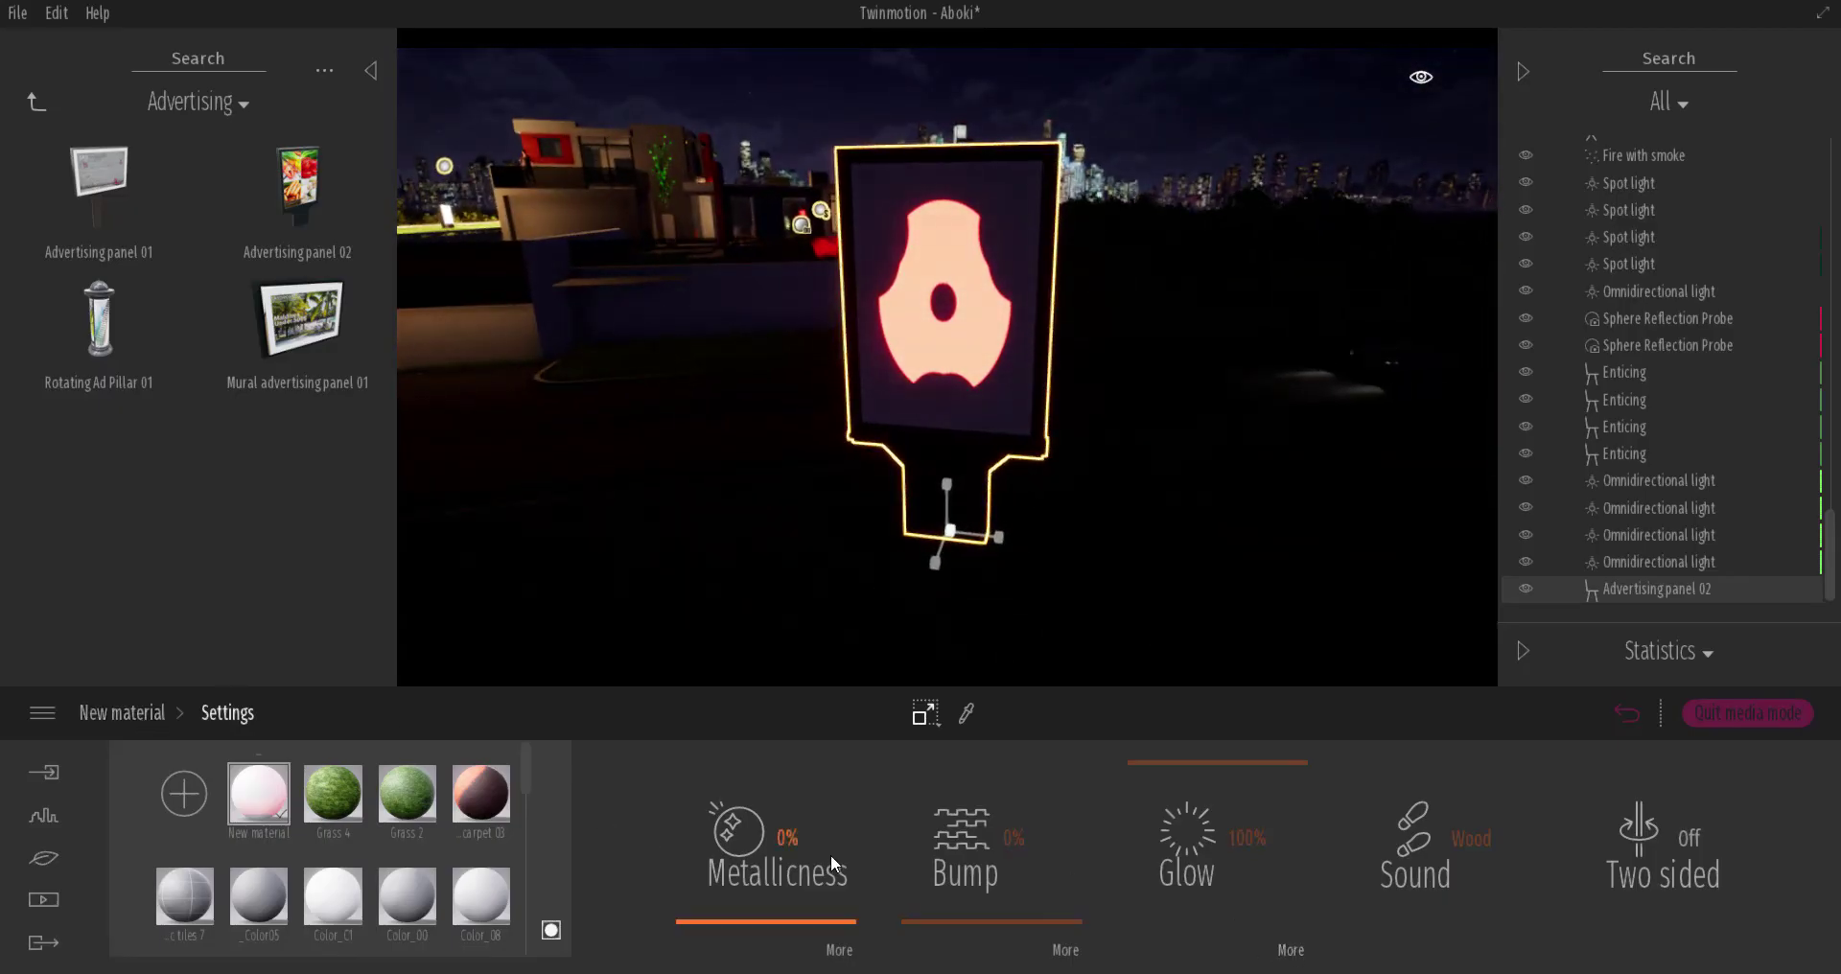
Review the new material's main settings and open its detailed glow options
click(134, 712)
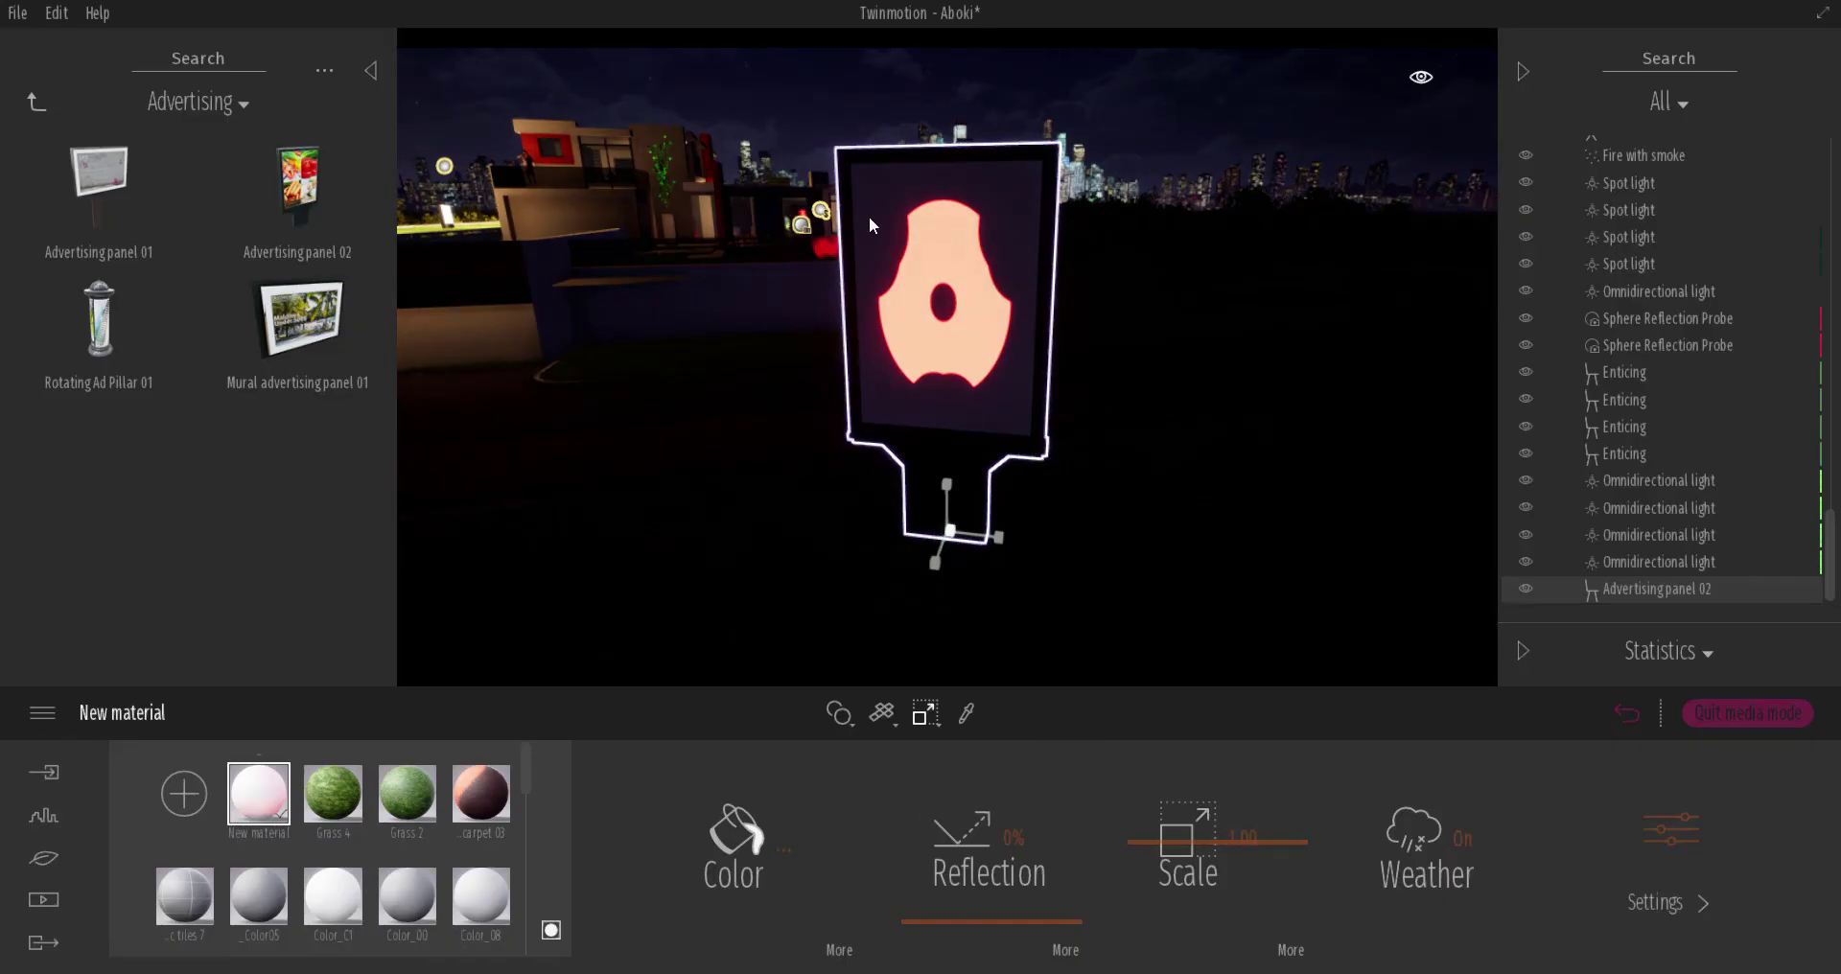
click(1643, 825)
click(1180, 929)
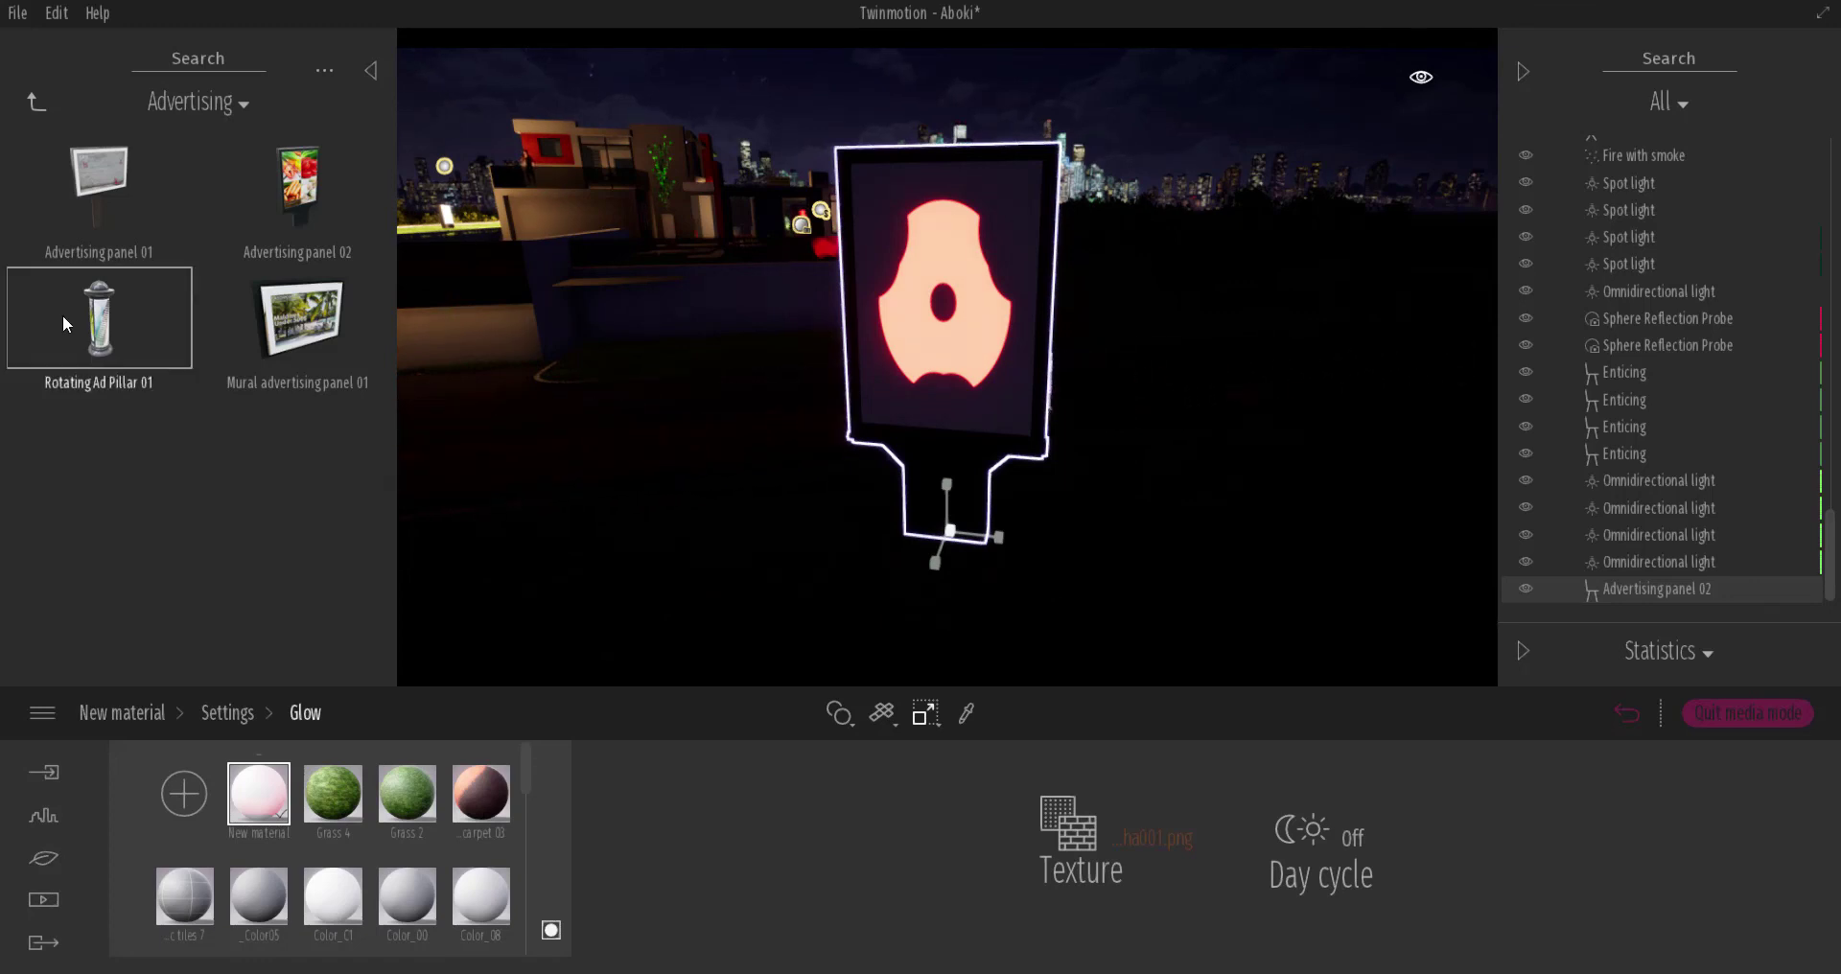
Find Stone 01 among the library's stone materials and apply it to the advertising panel's poster
click(37, 100)
click(38, 102)
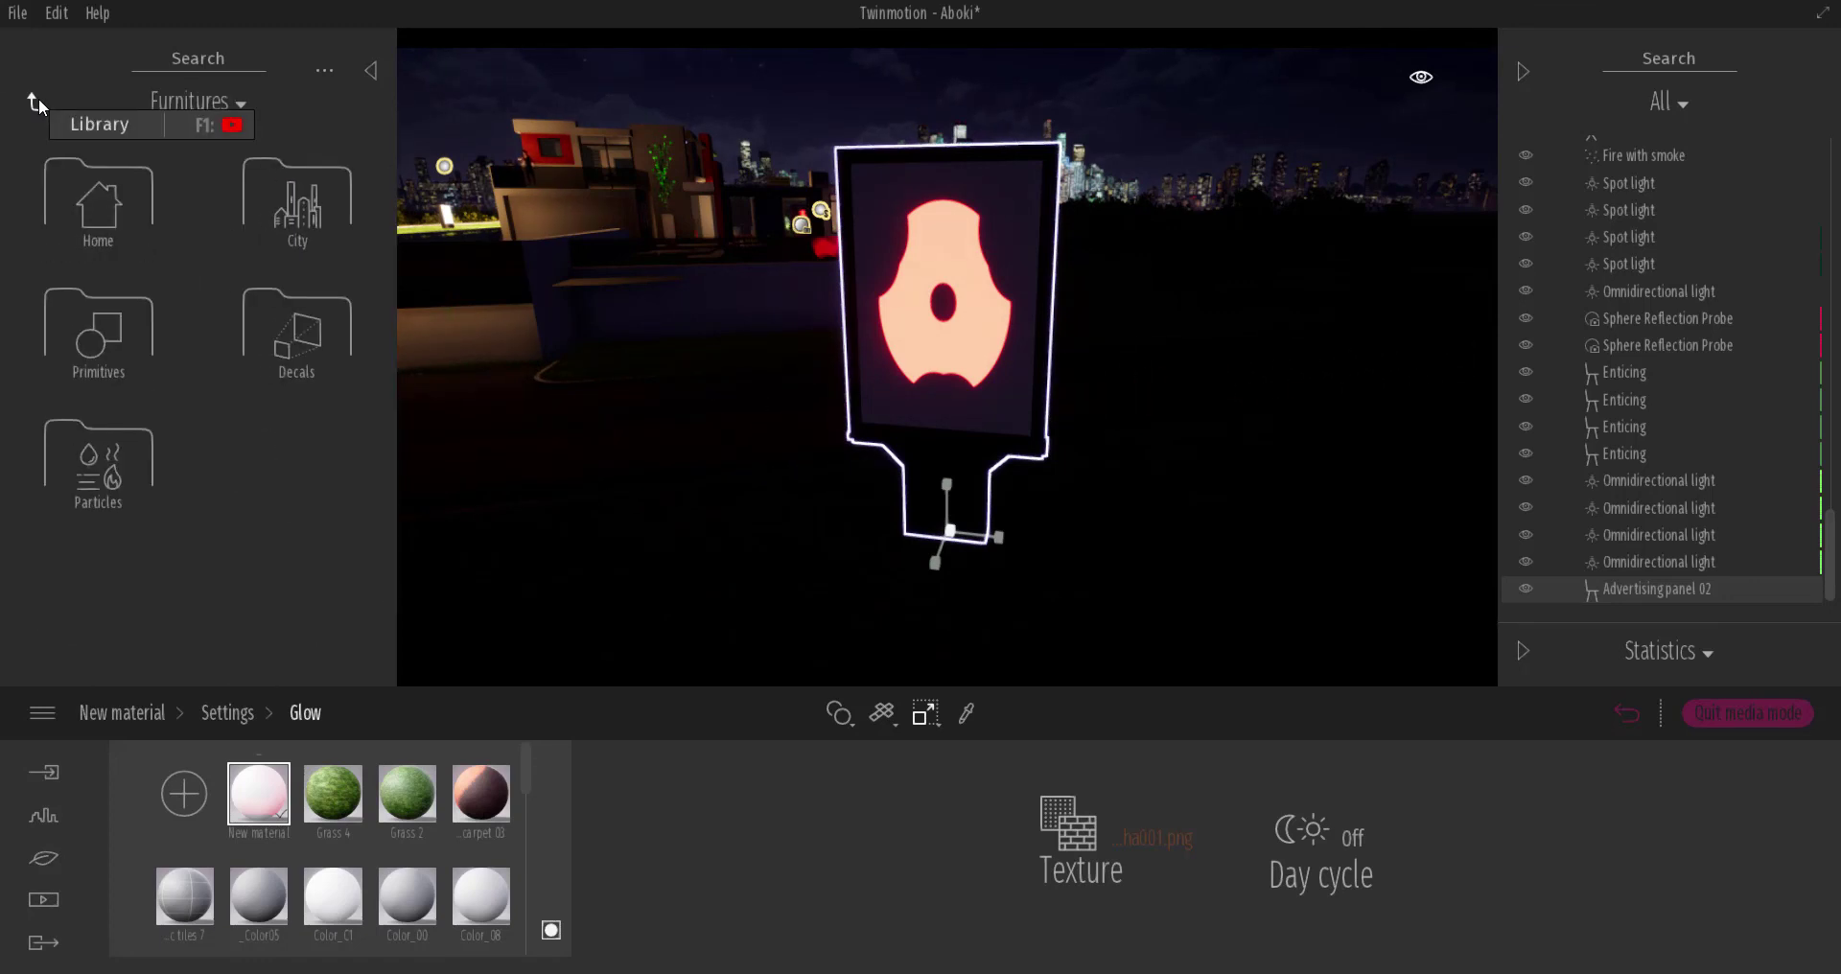
click(37, 102)
click(95, 200)
click(128, 480)
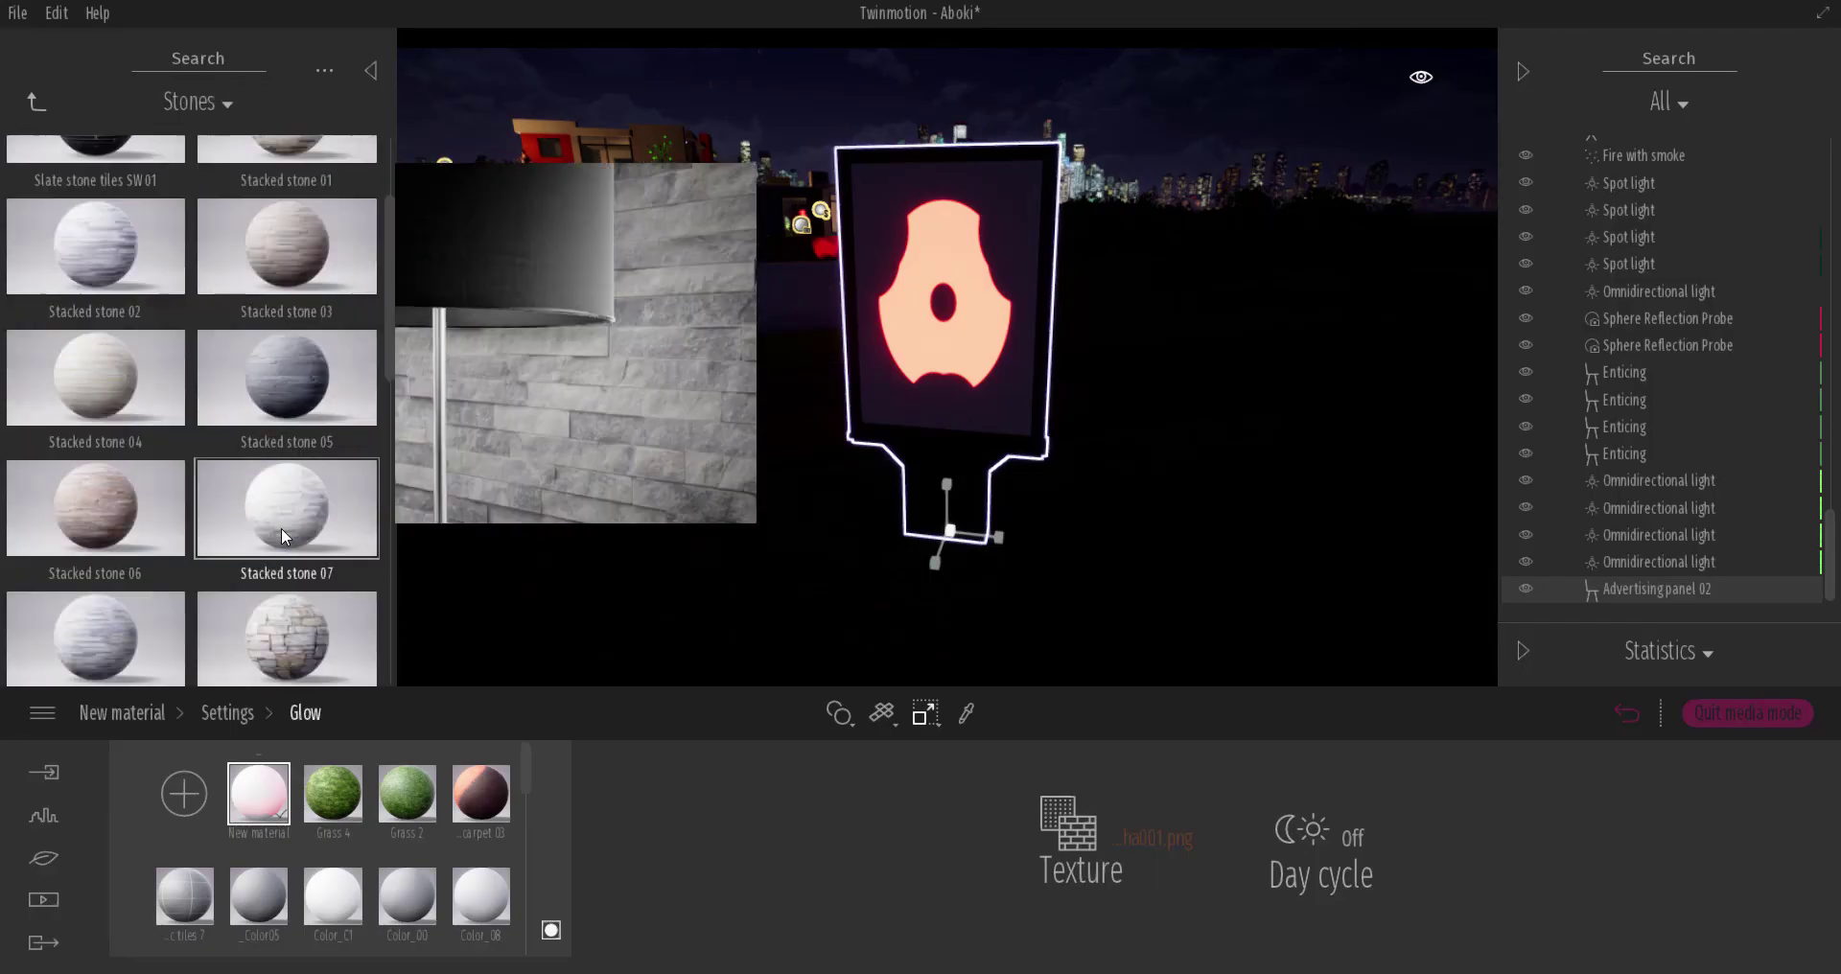
drag(287, 568, 997, 296)
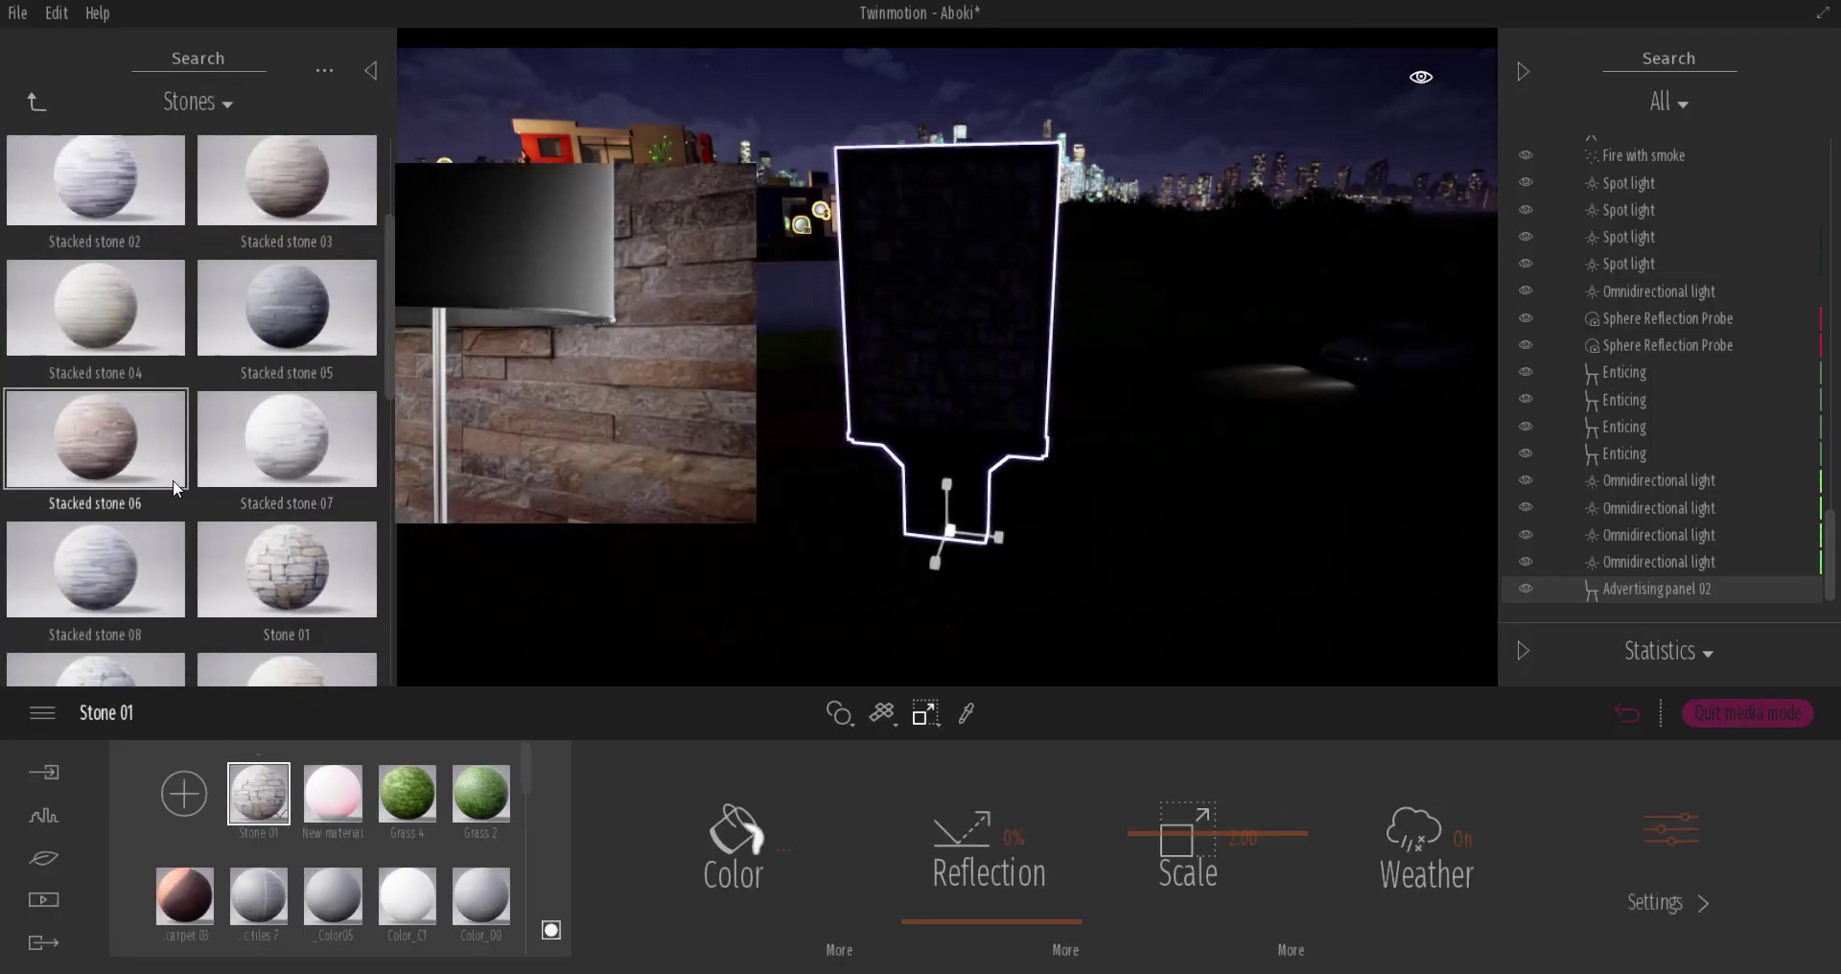
Load alpha01.png as the glow texture of the Stone 01 material
click(1654, 821)
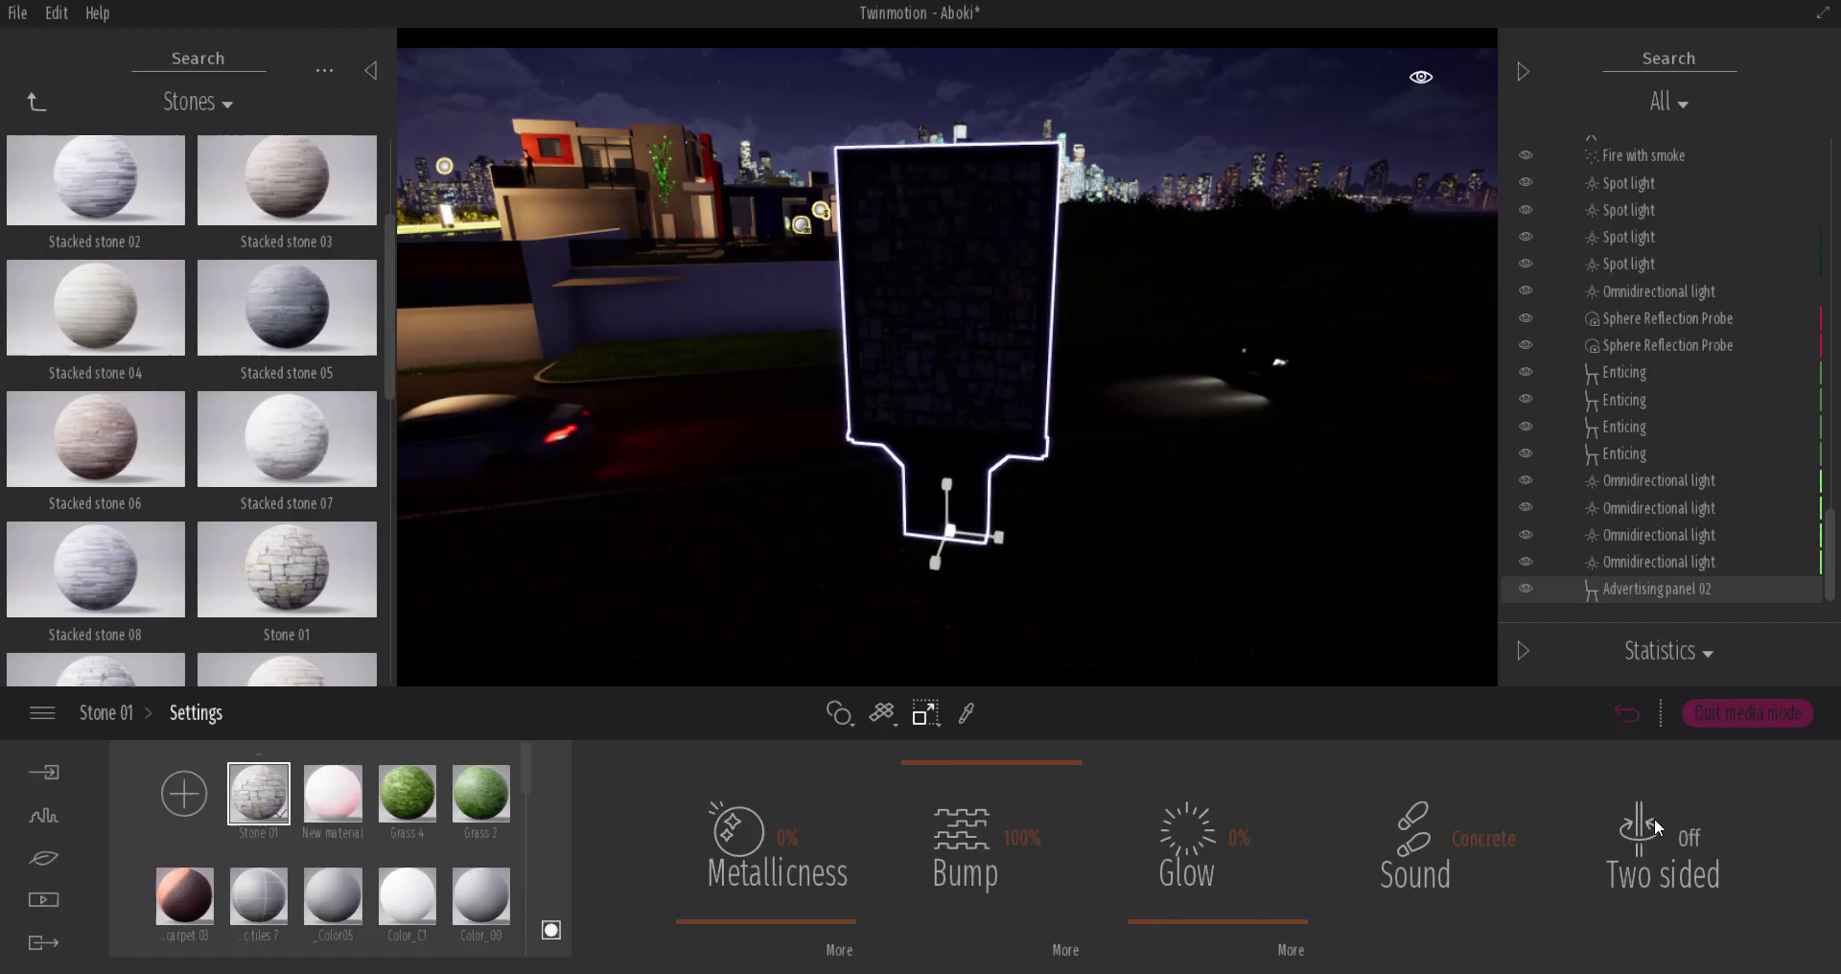
click(1288, 949)
click(1137, 838)
click(1089, 687)
click(243, 146)
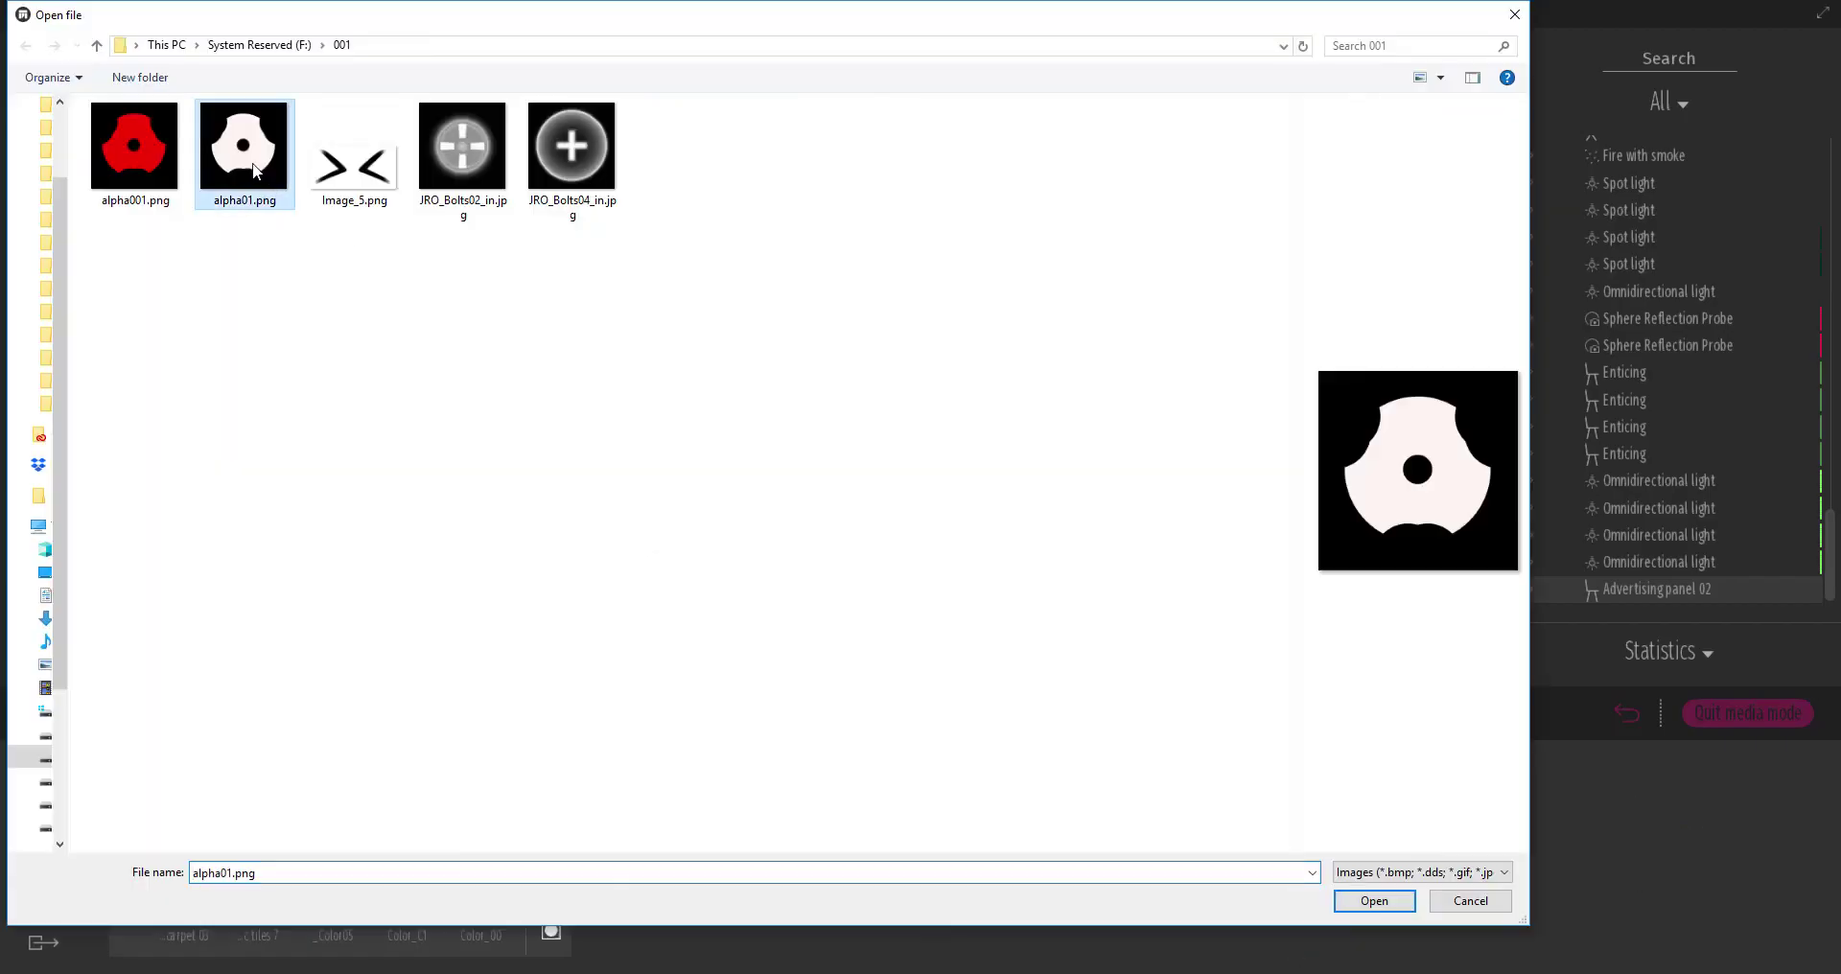
click(1381, 901)
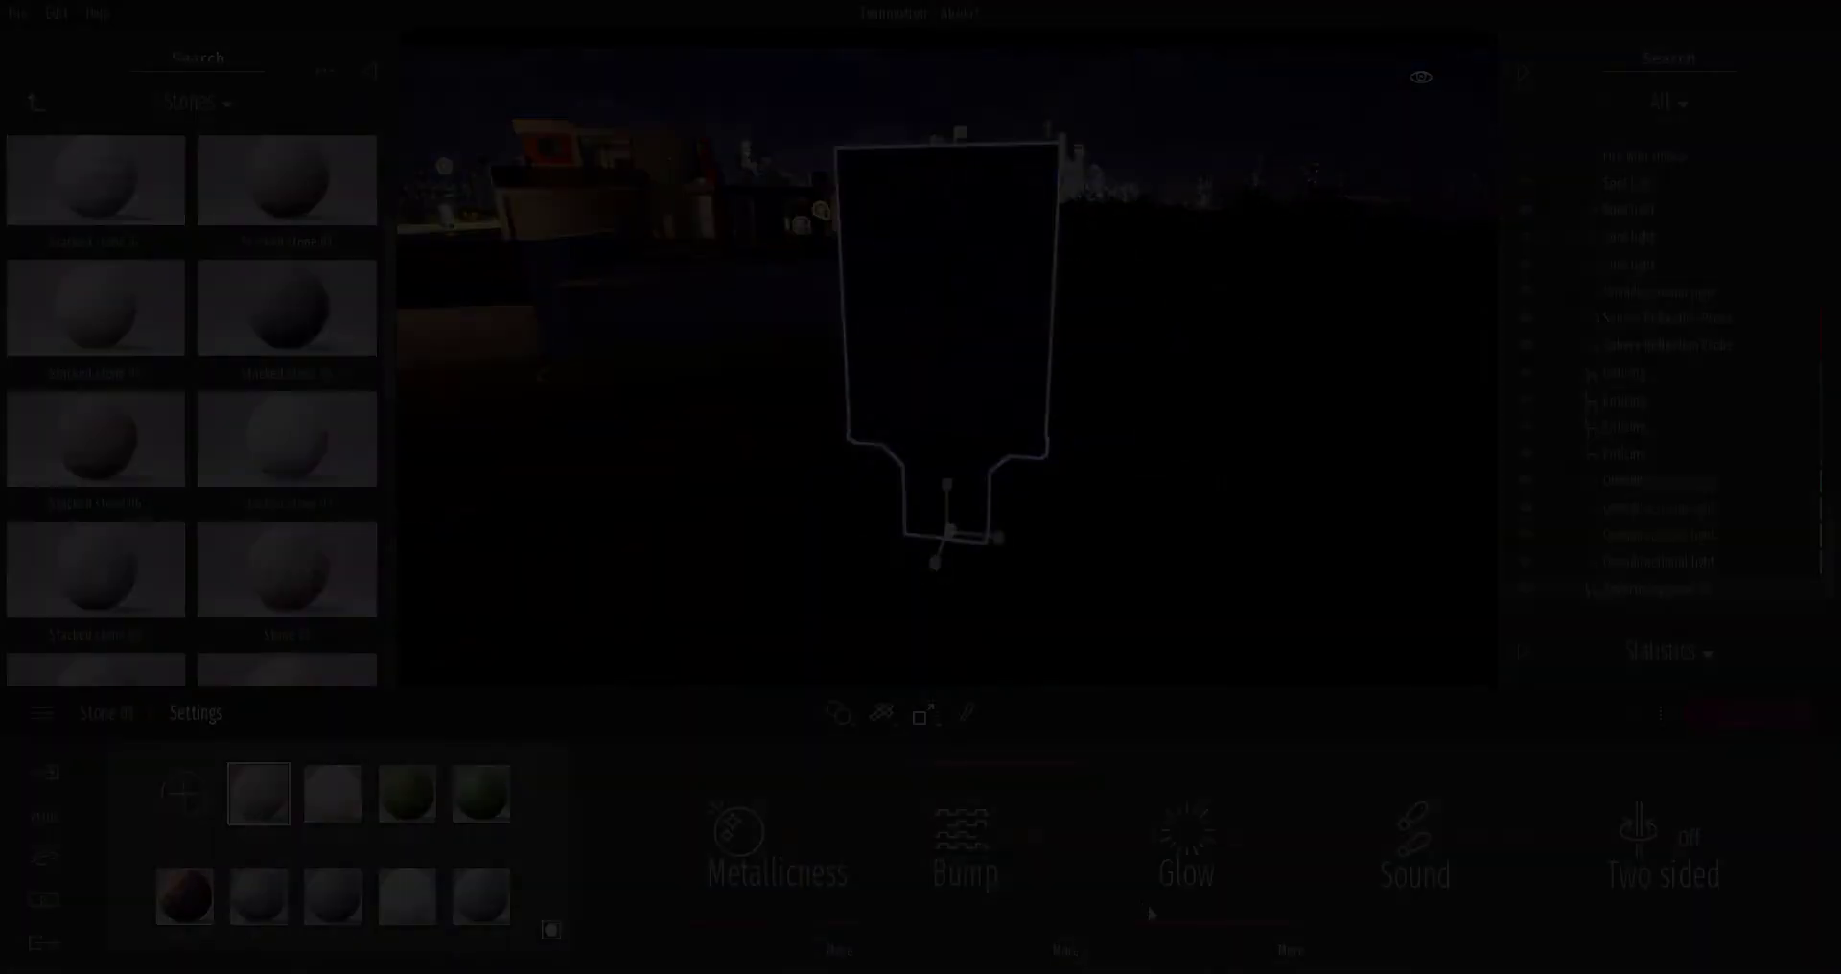